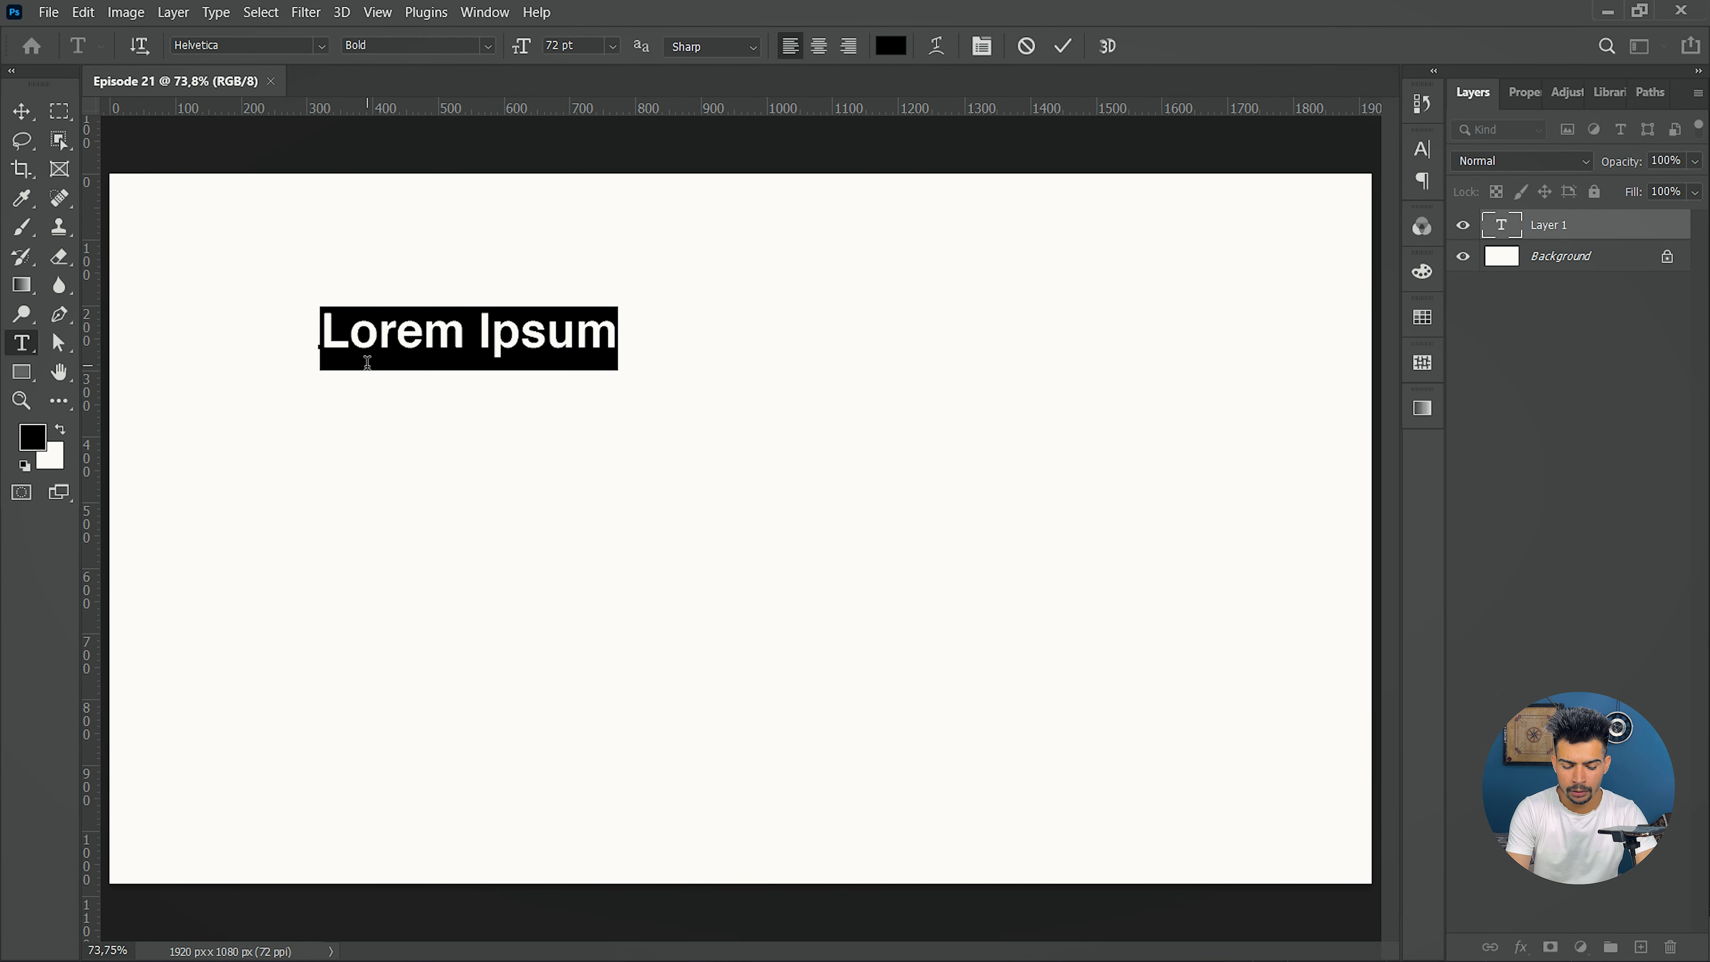
- Replace the placeholder text with "Hello", commit it, and extend the line to read "Hello Welcome"
type("Hello")
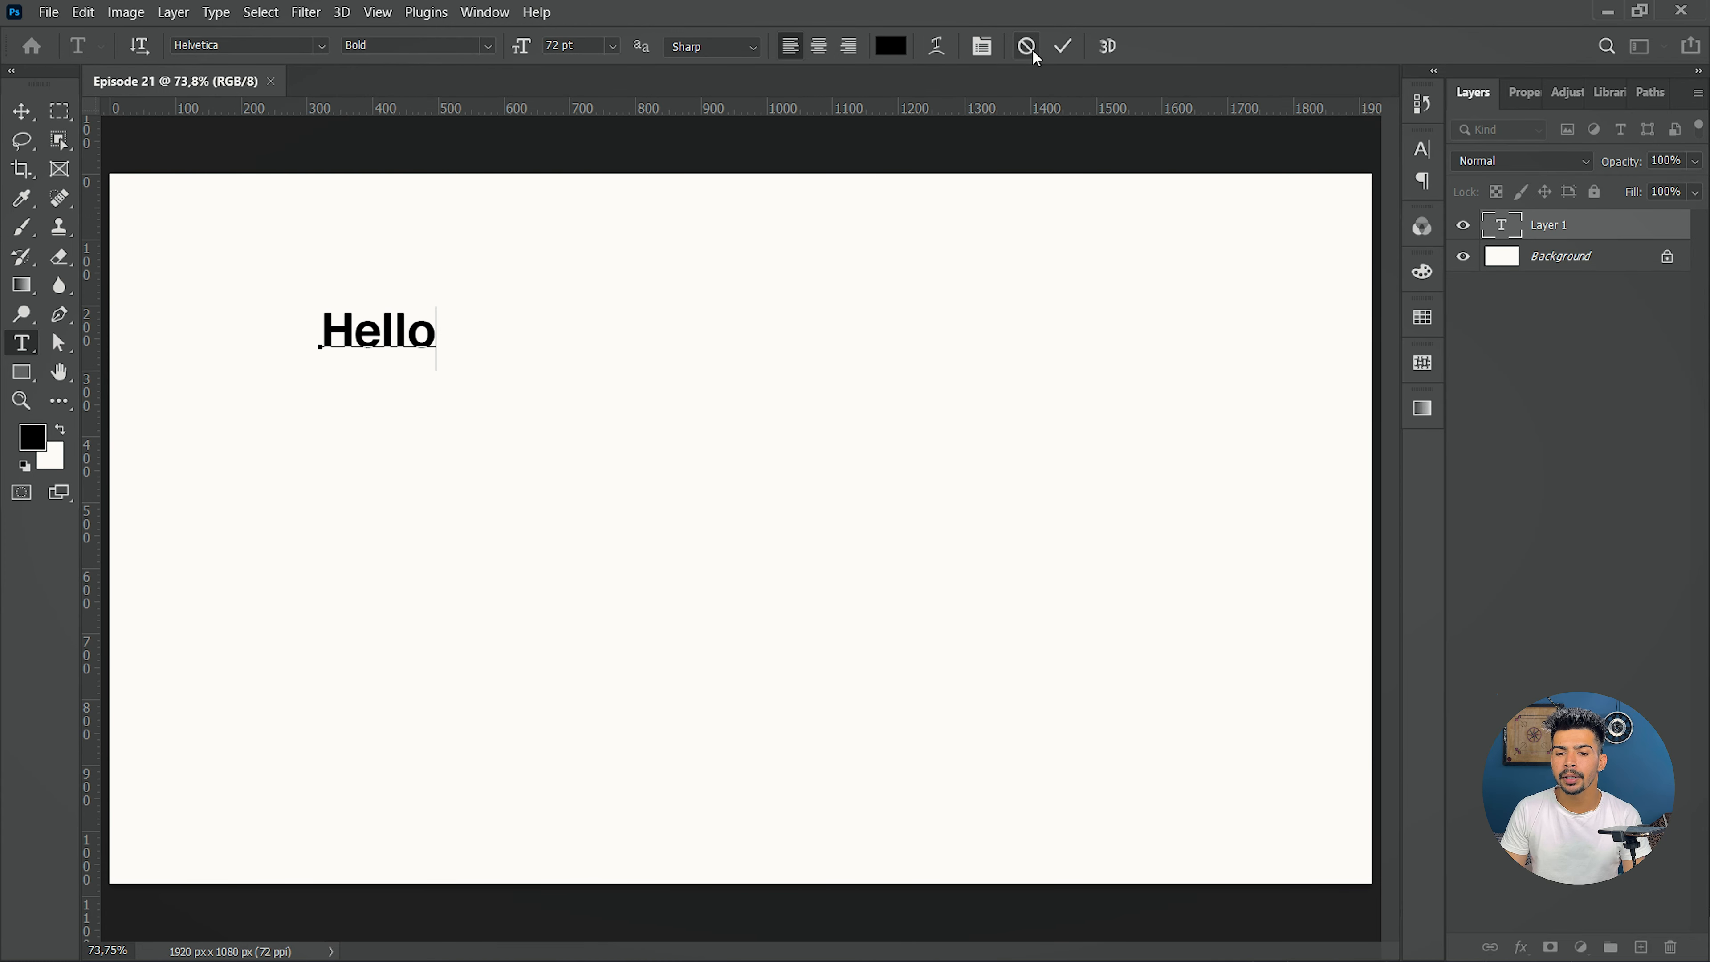
left_click(1063, 49)
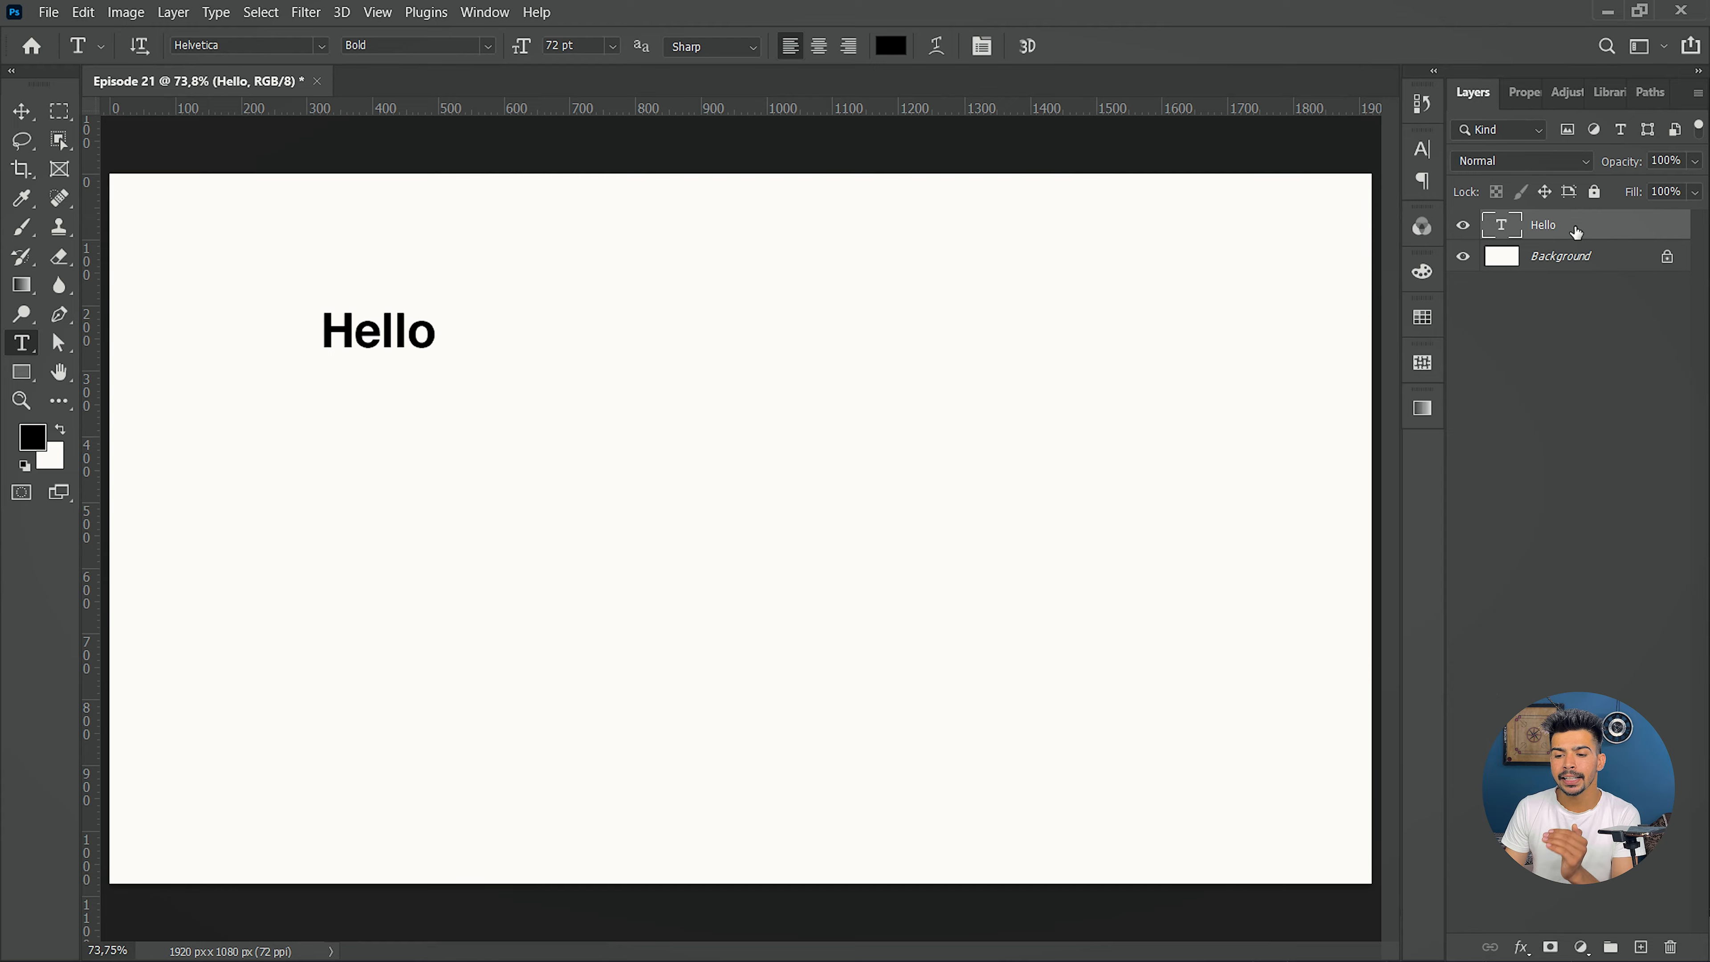
left_click(427, 335)
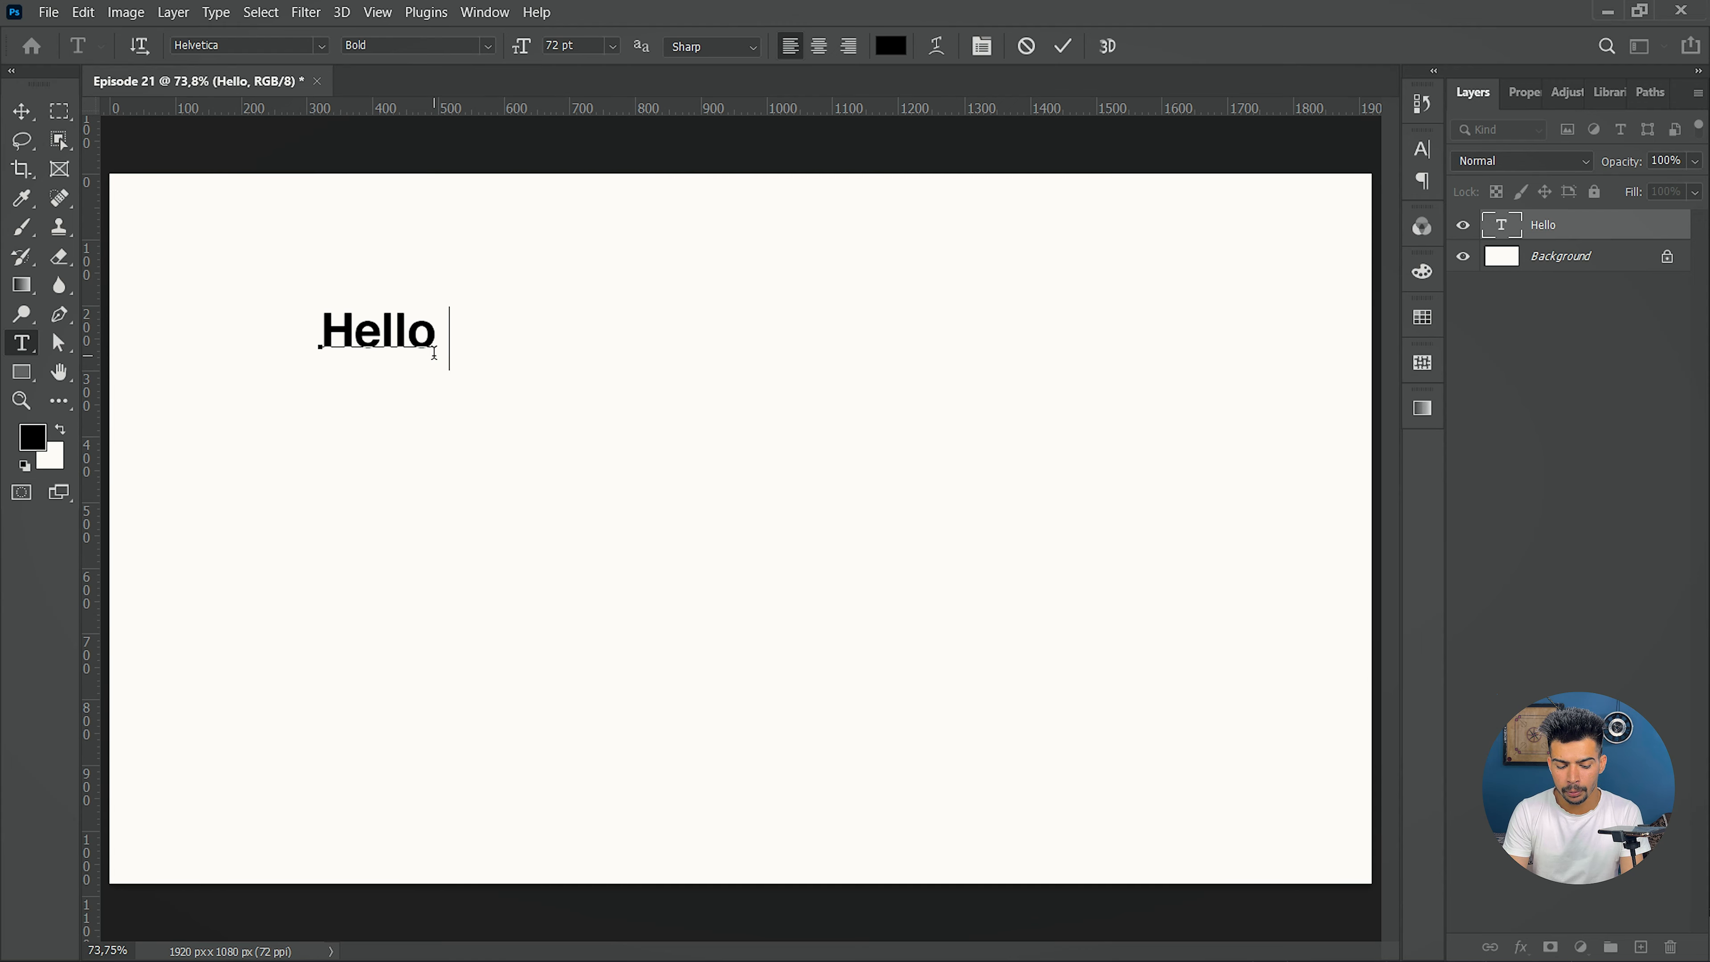
type("E")
key("BackSpace")
type("Wel")
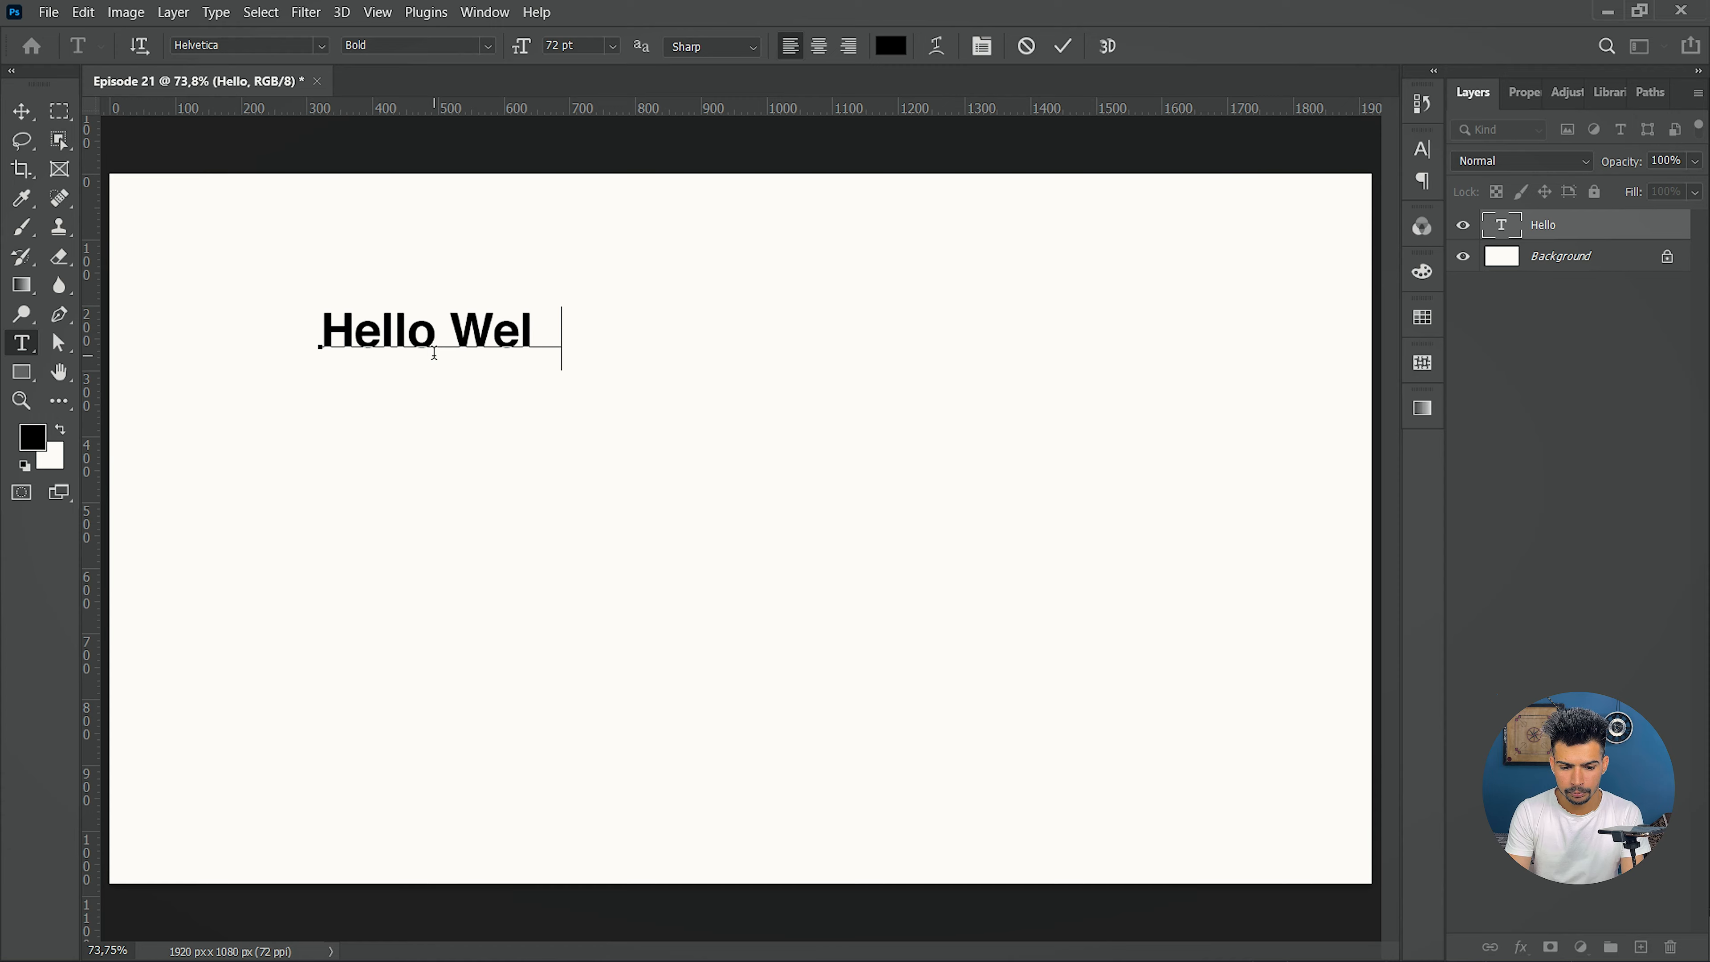
type("co")
key("BackSpace")
type("come")
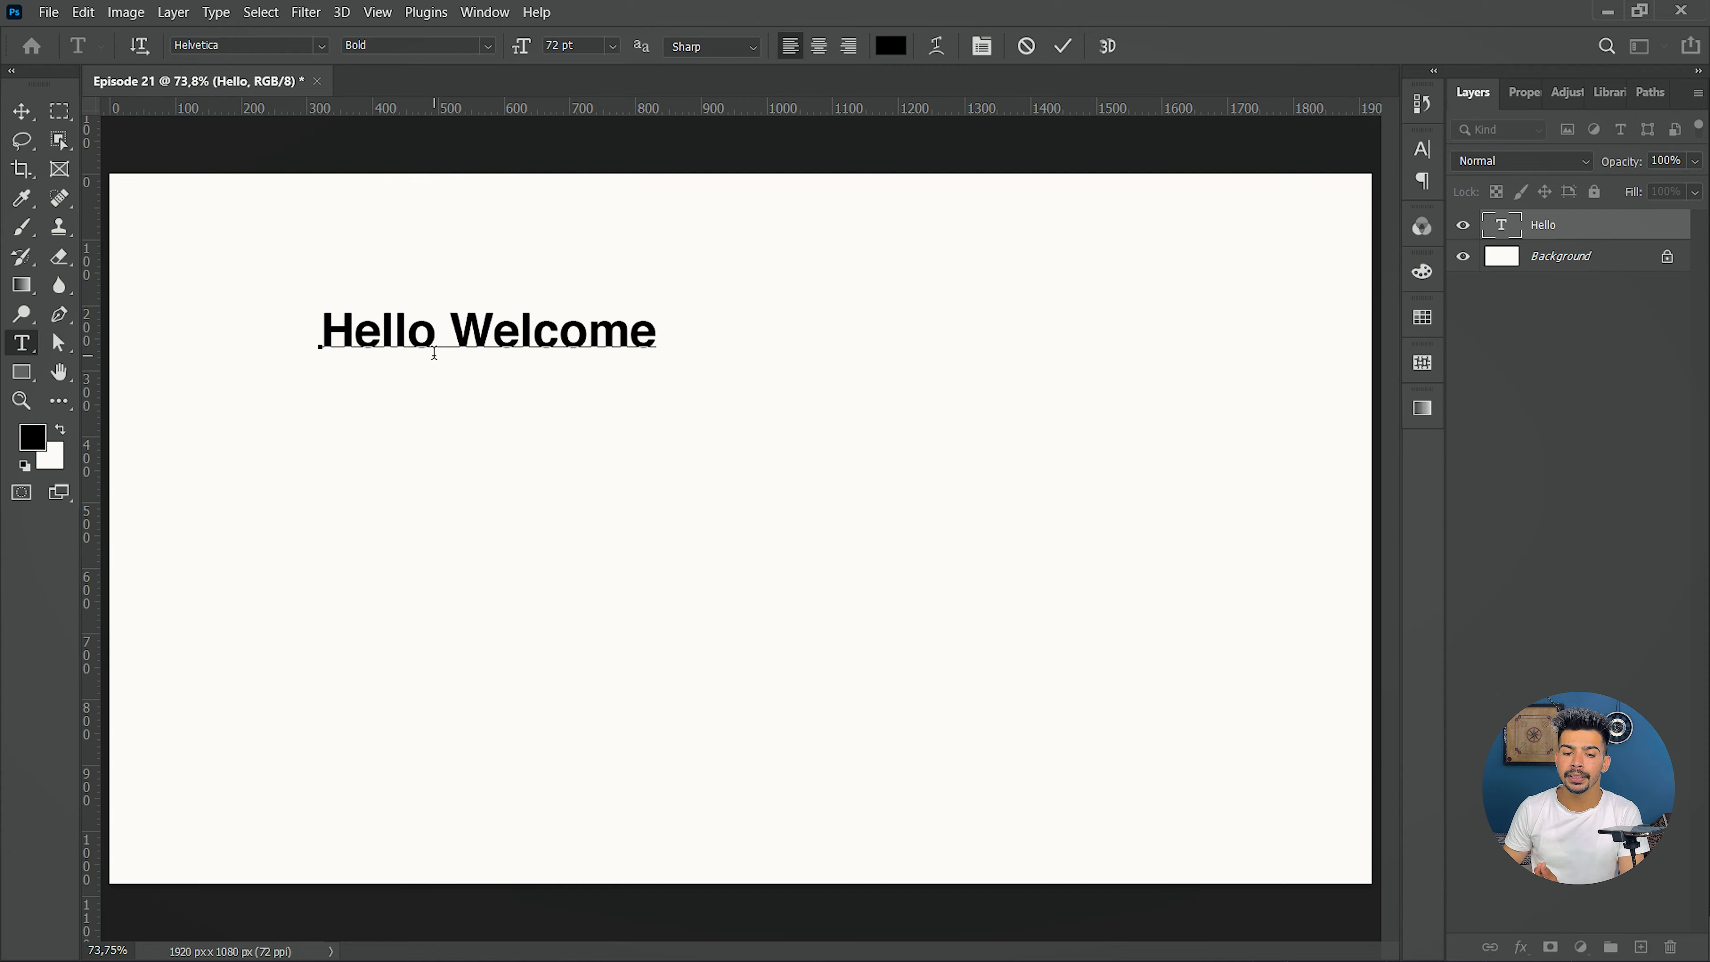
- Try replacing the word "Welcome" with a first name and discard the edit
left_click_drag(448, 337, 495, 337)
left_click(566, 334)
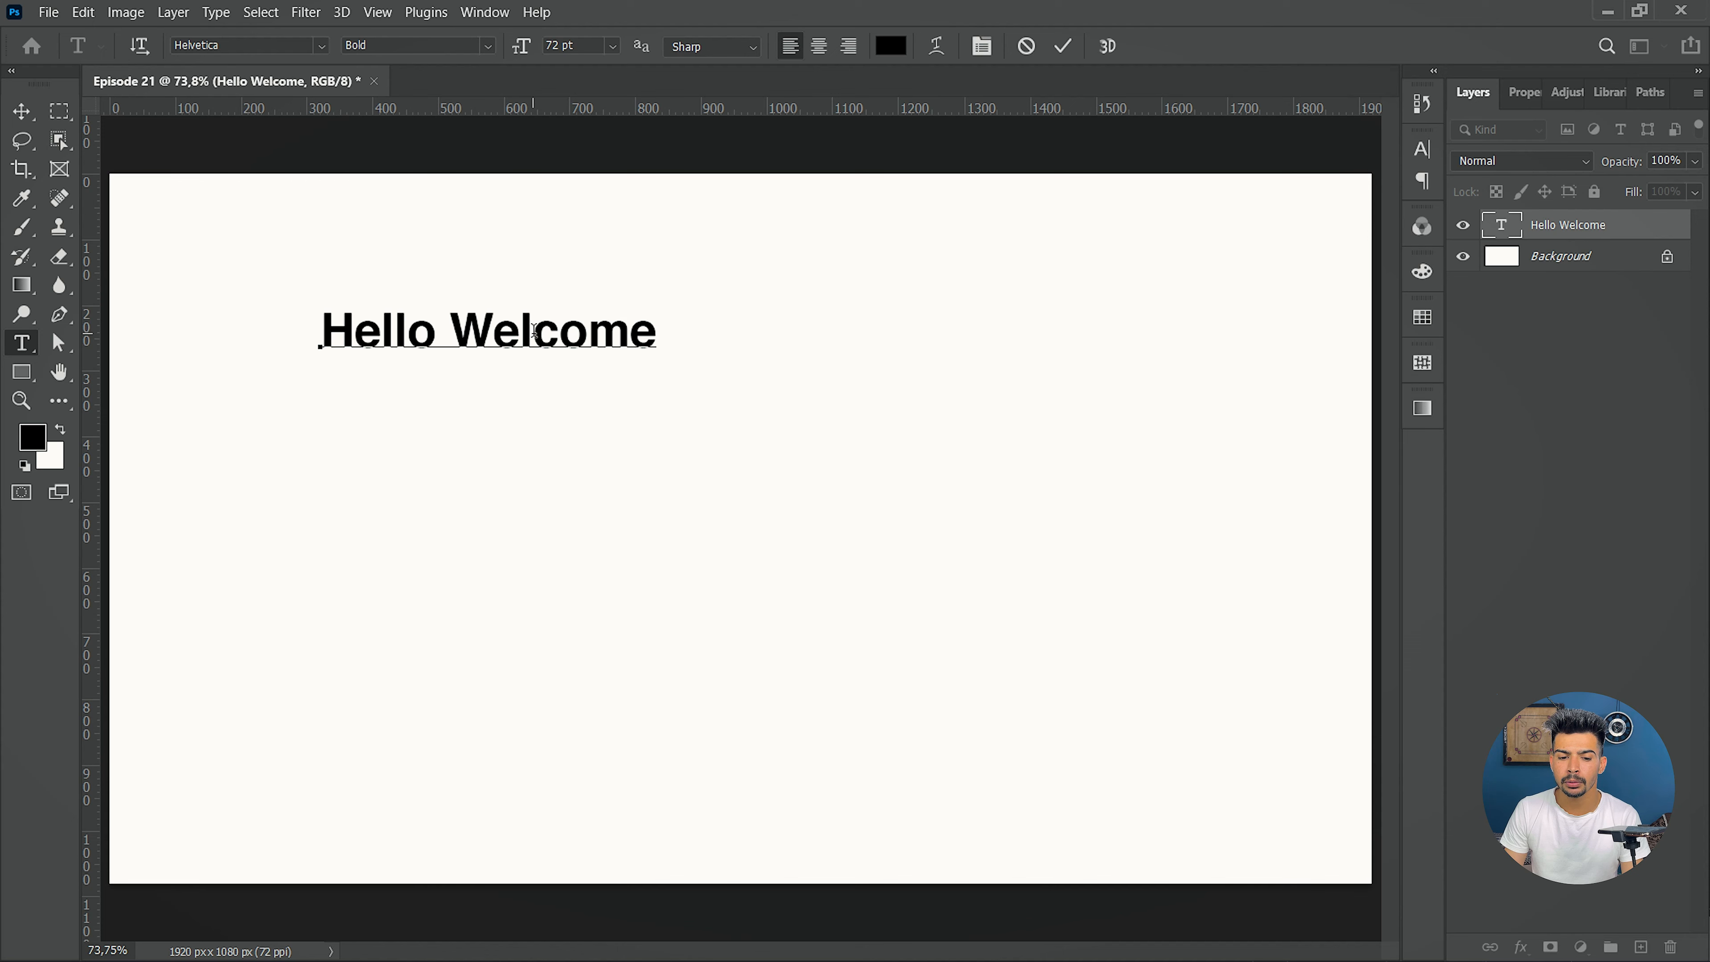
left_click_drag(450, 336, 696, 319)
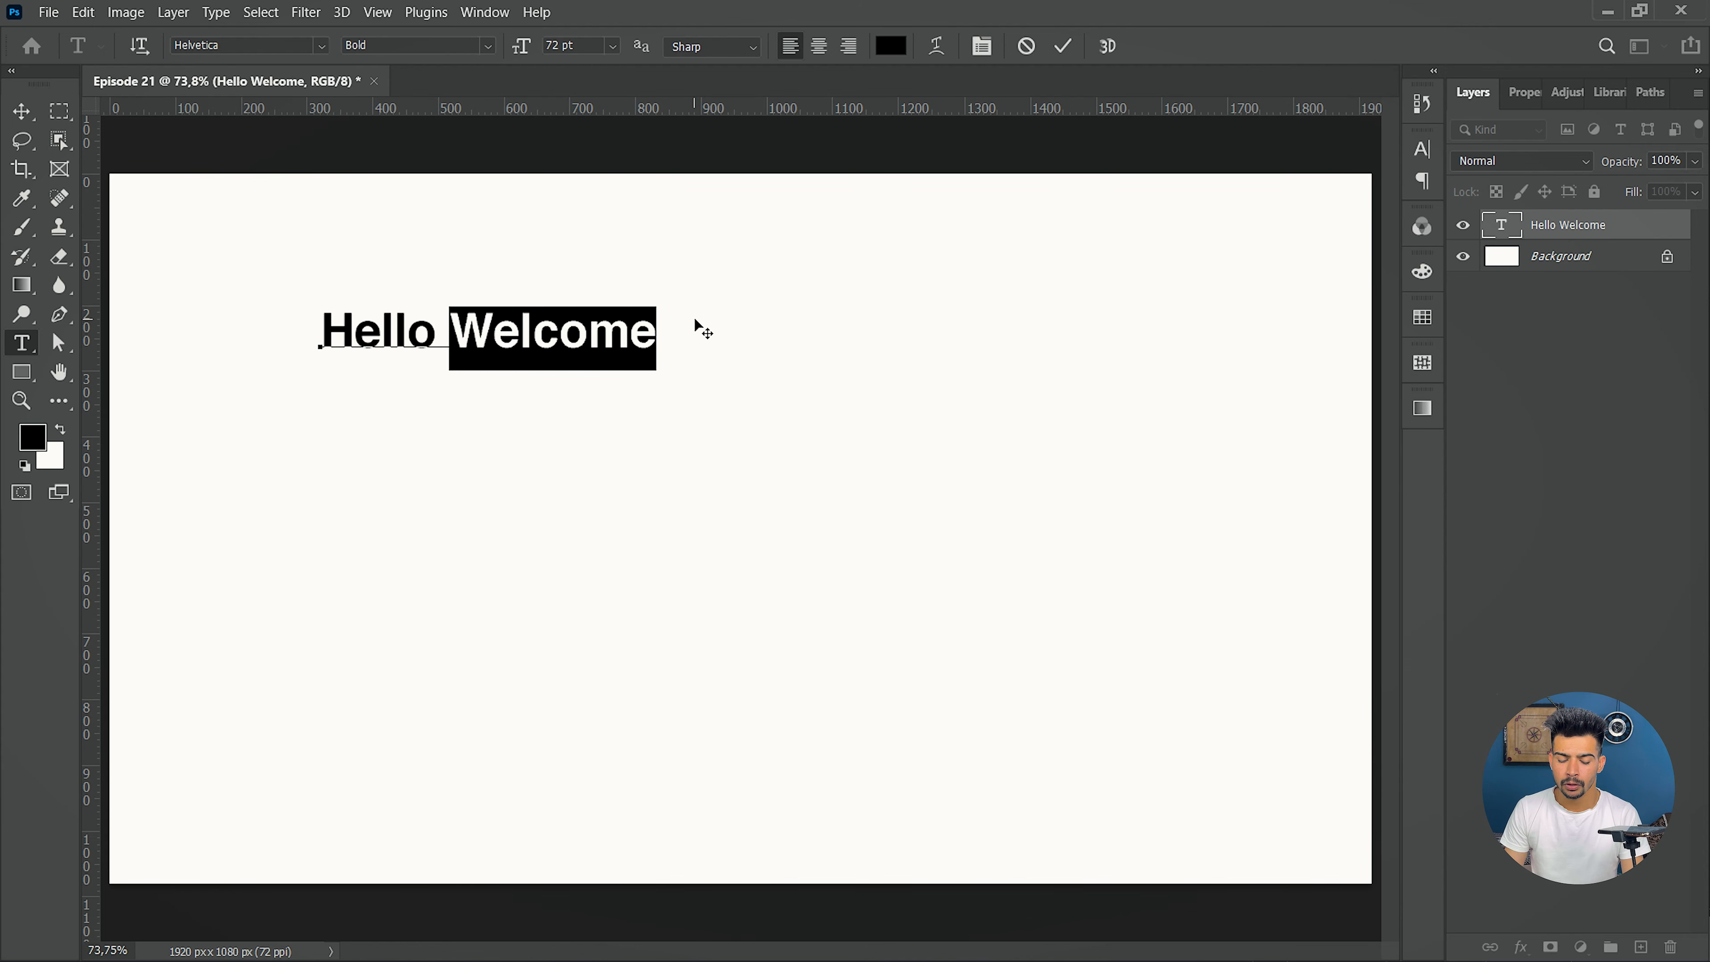
type("Kalu")
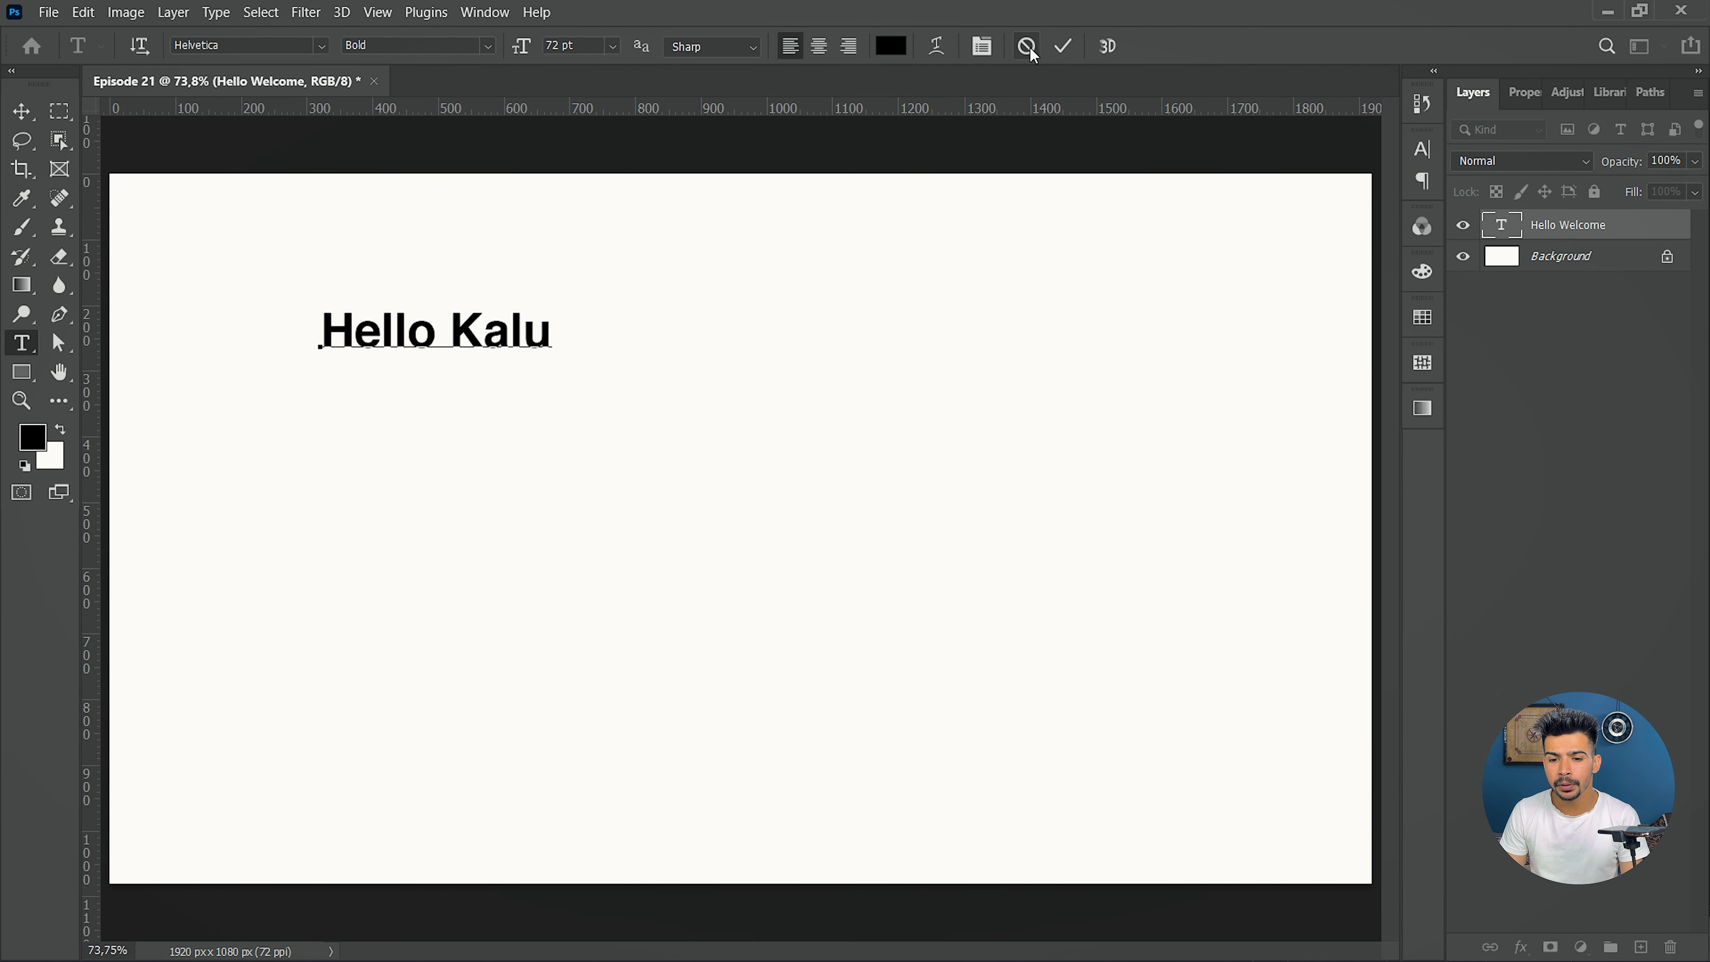
left_click(1028, 46)
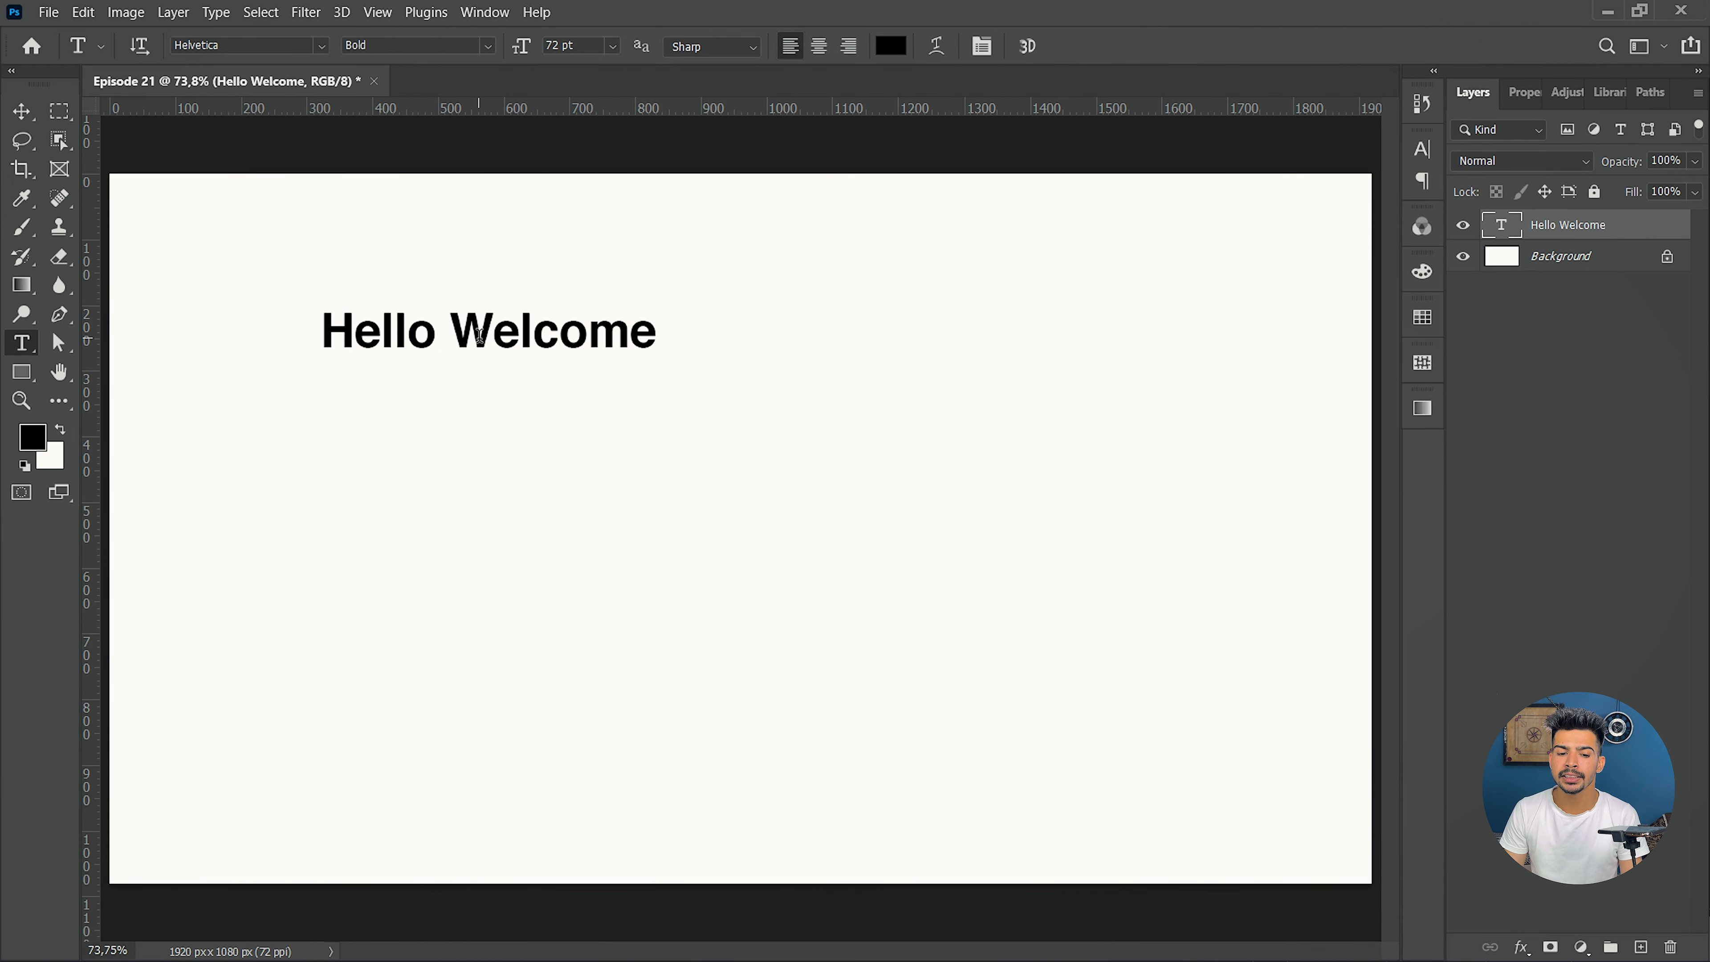
- Replace the word "Welcome" in the text layer with a first name and commit the edit
left_click_drag(449, 333, 711, 333)
type("K")
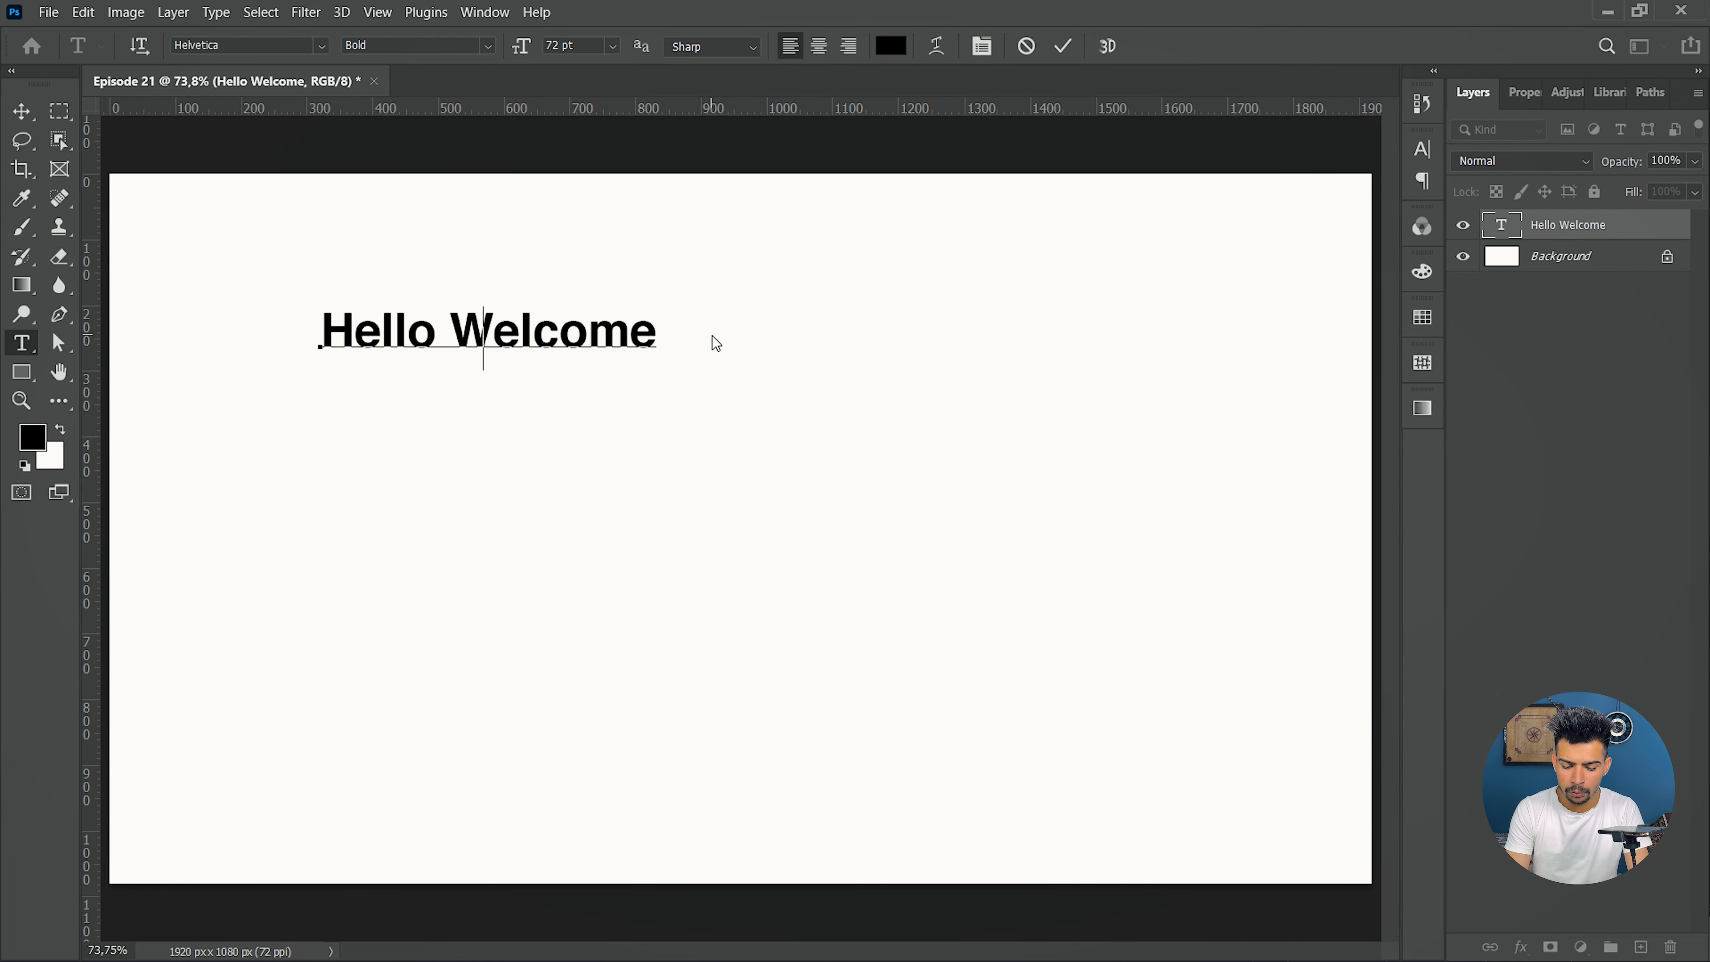
type("alu")
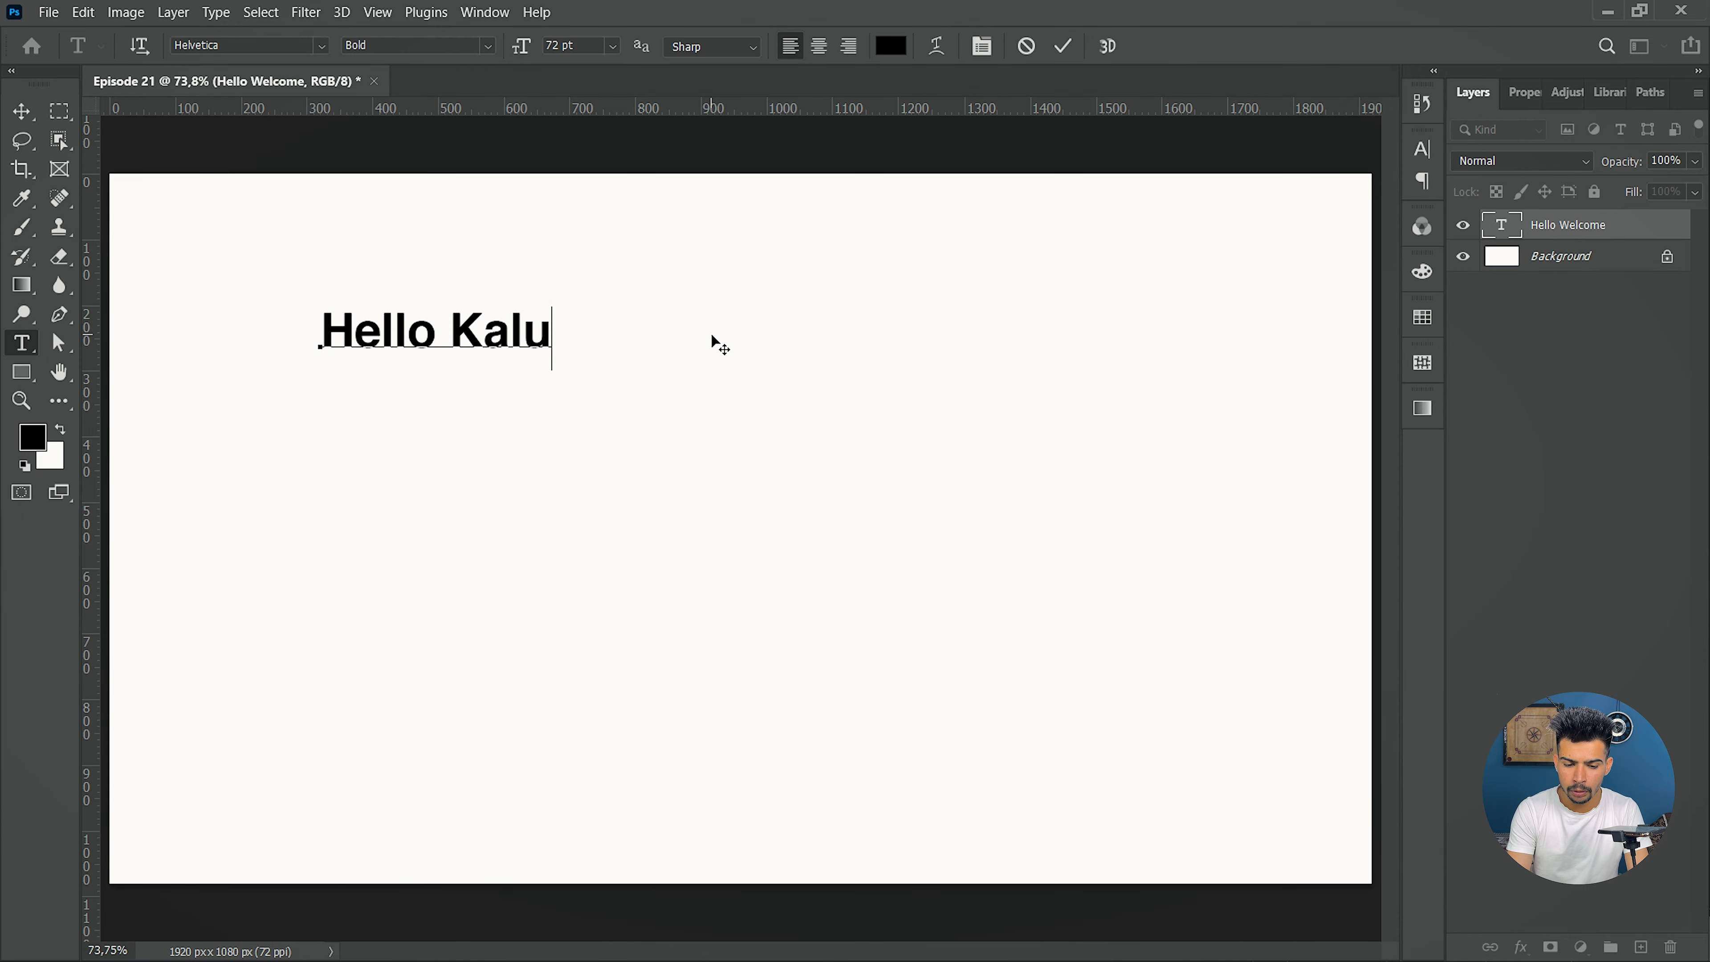
left_click(1050, 53)
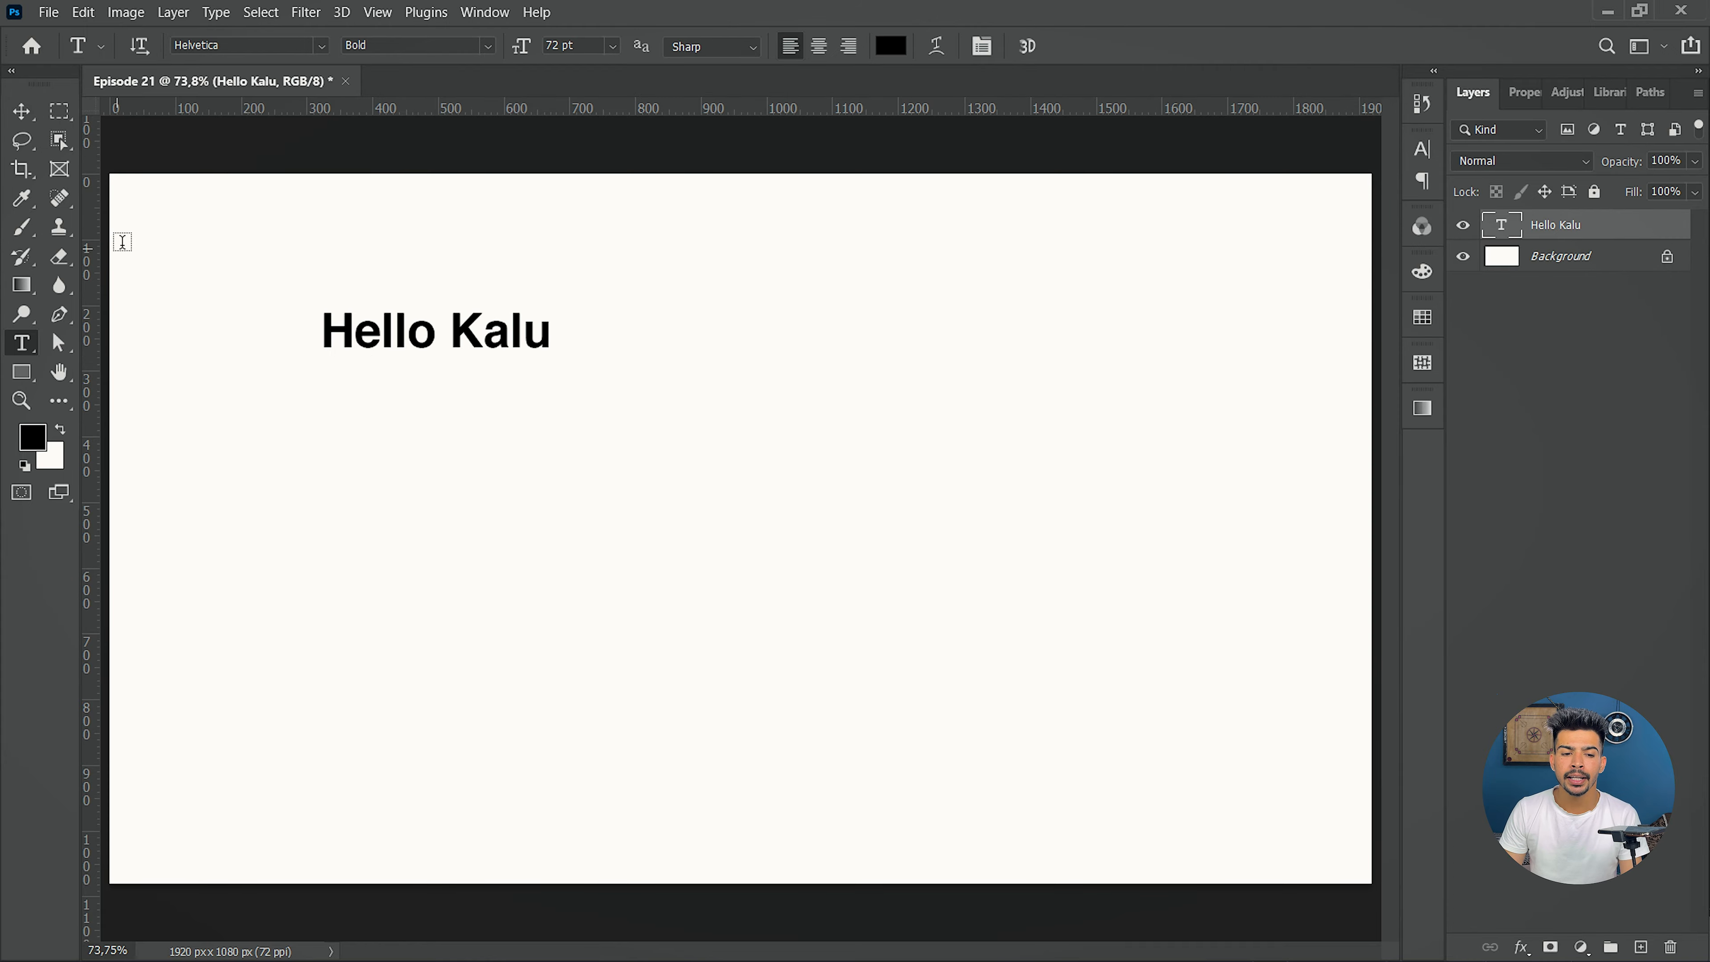
- Select the whole greeting and toggle its orientation between vertical and horizontal several times, ending on horizontal
left_click_drag(324, 327, 590, 330)
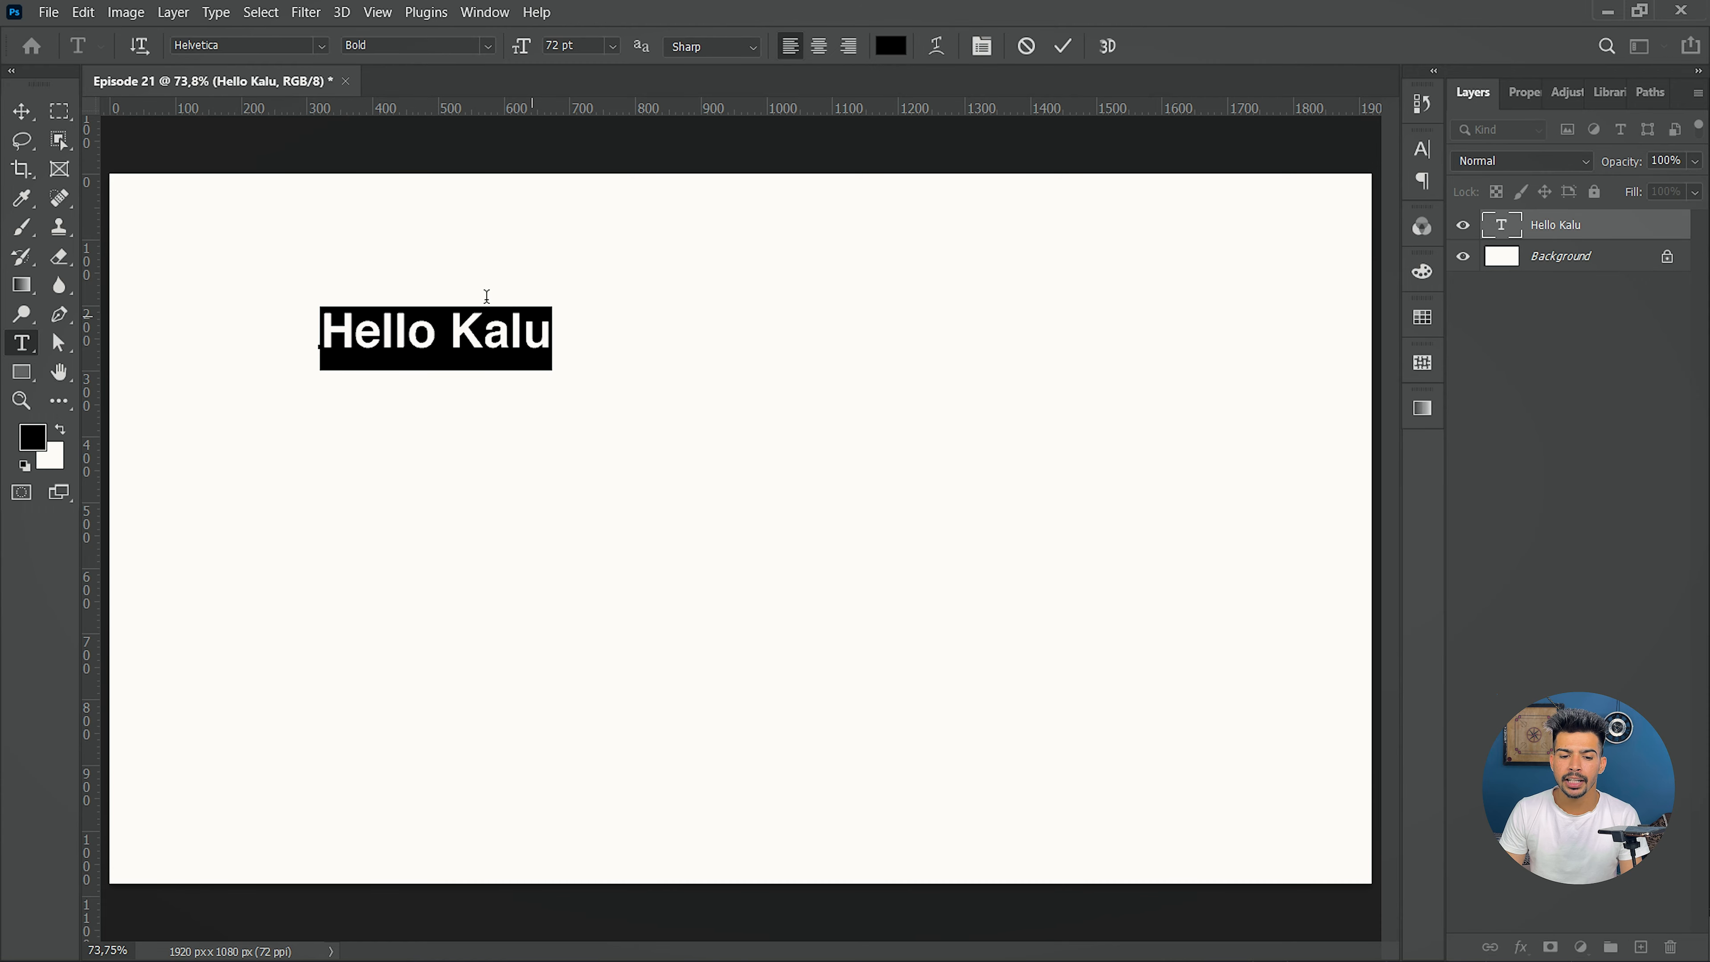
left_click(143, 55)
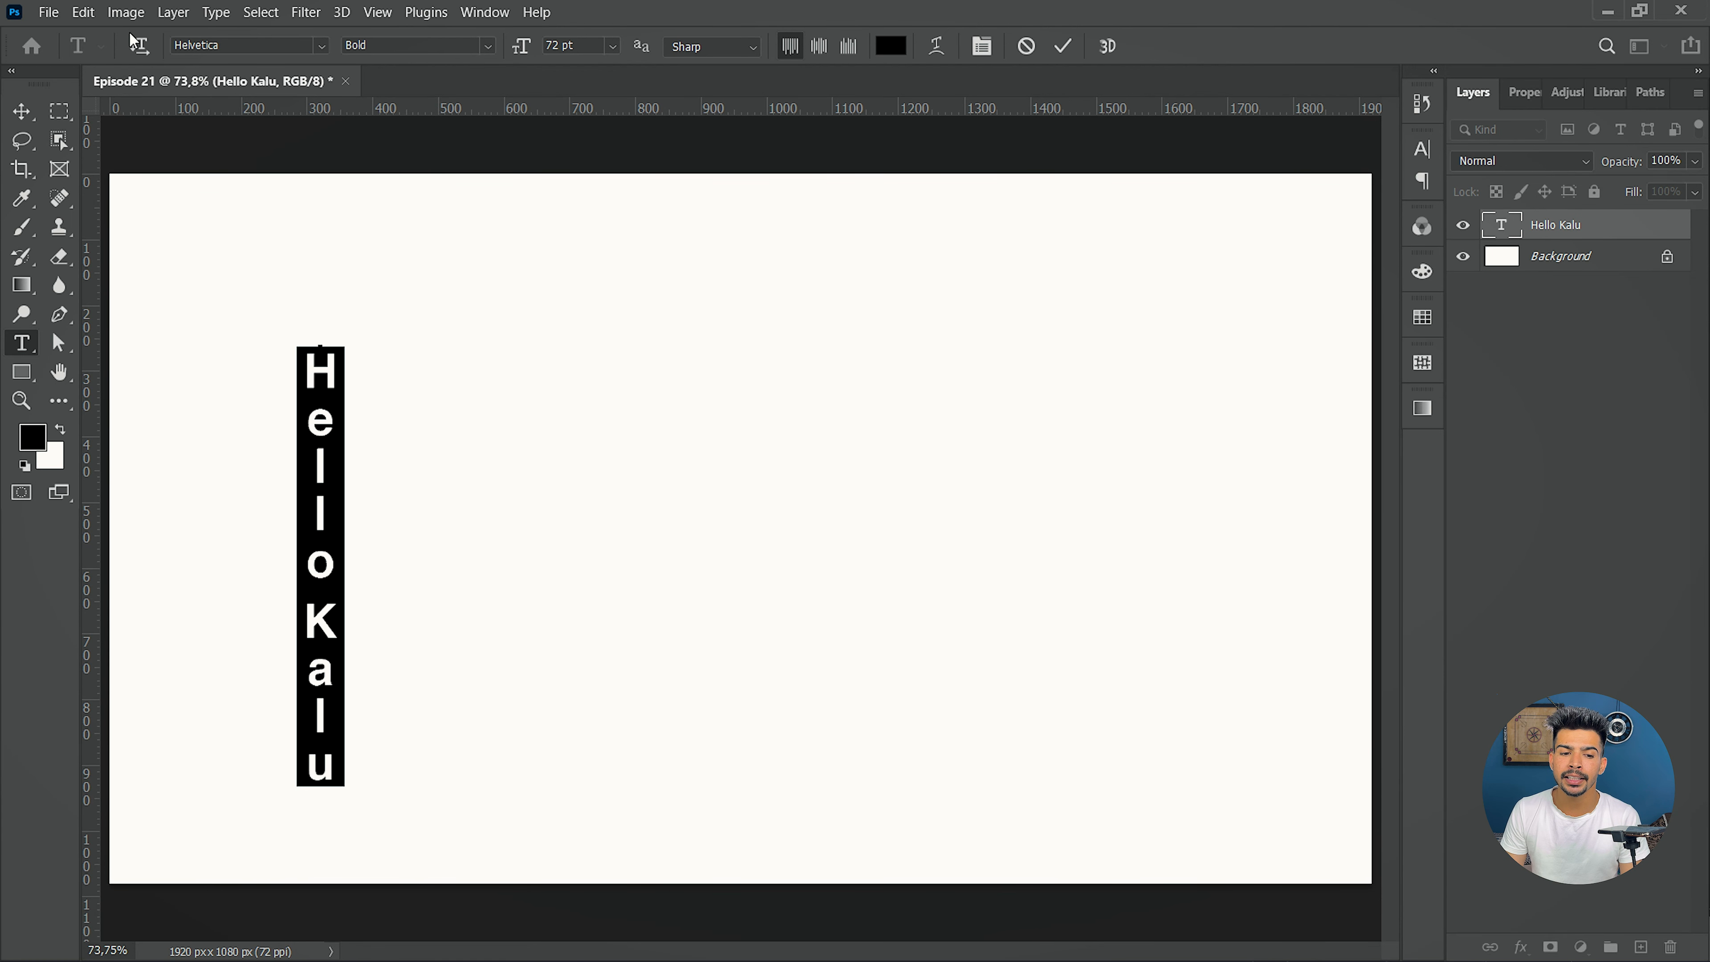
left_click(141, 47)
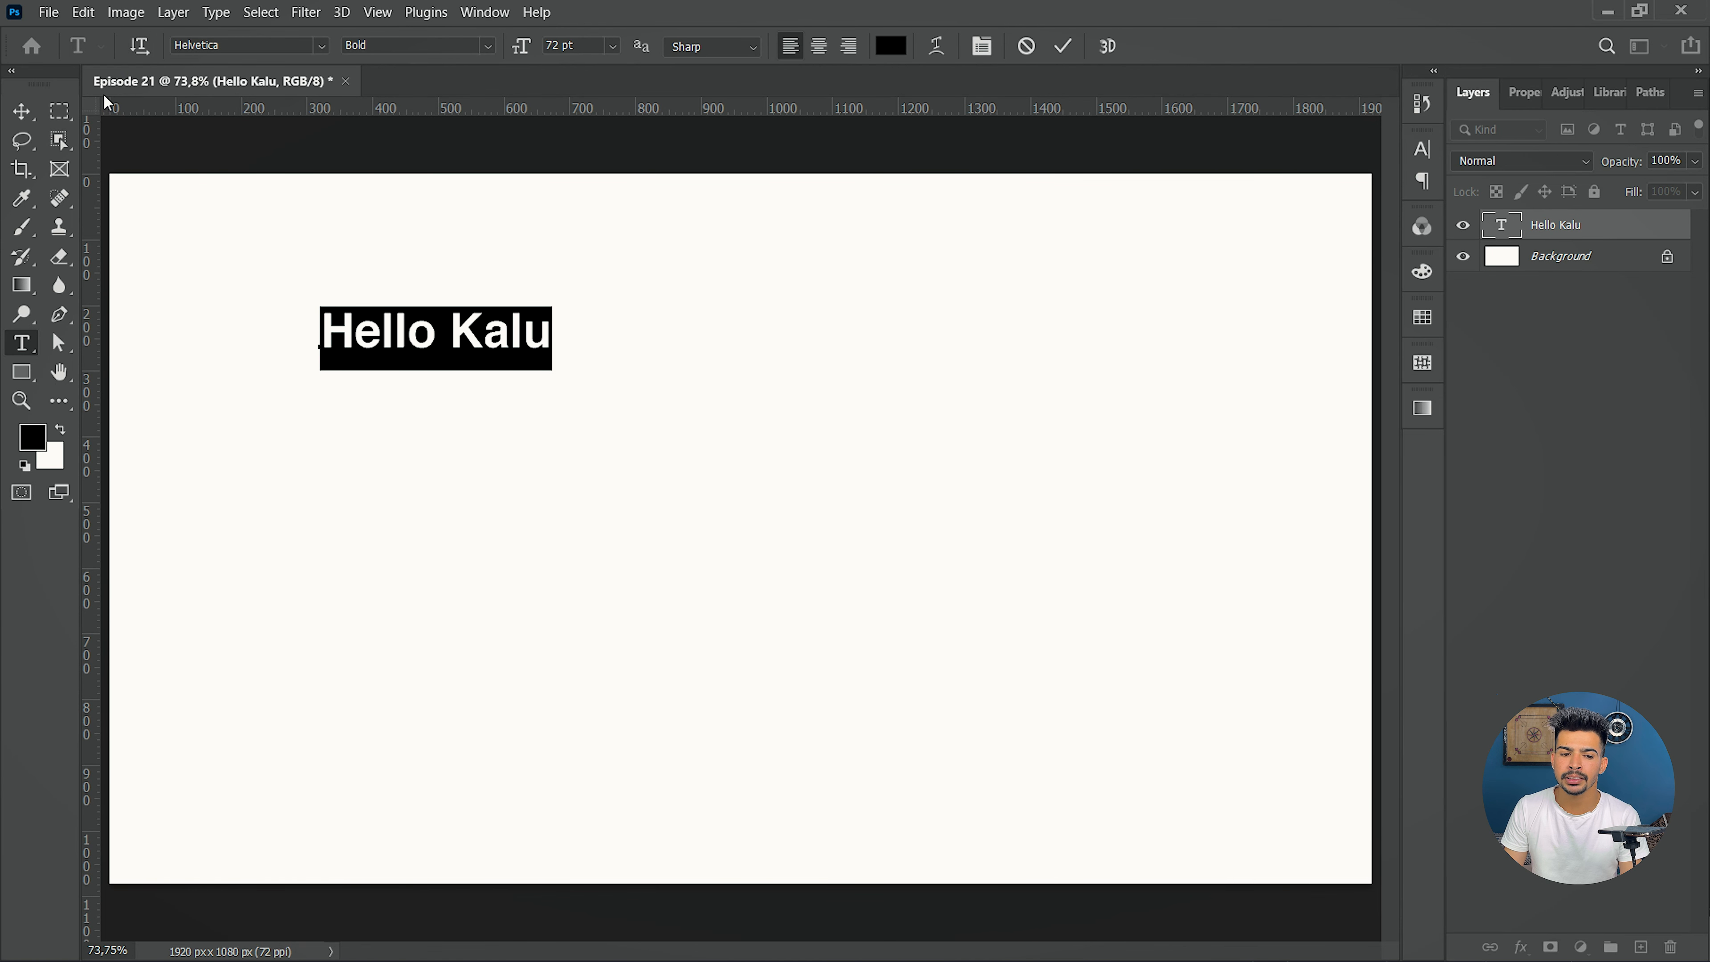
left_click(141, 47)
left_click(141, 47)
left_click(141, 47)
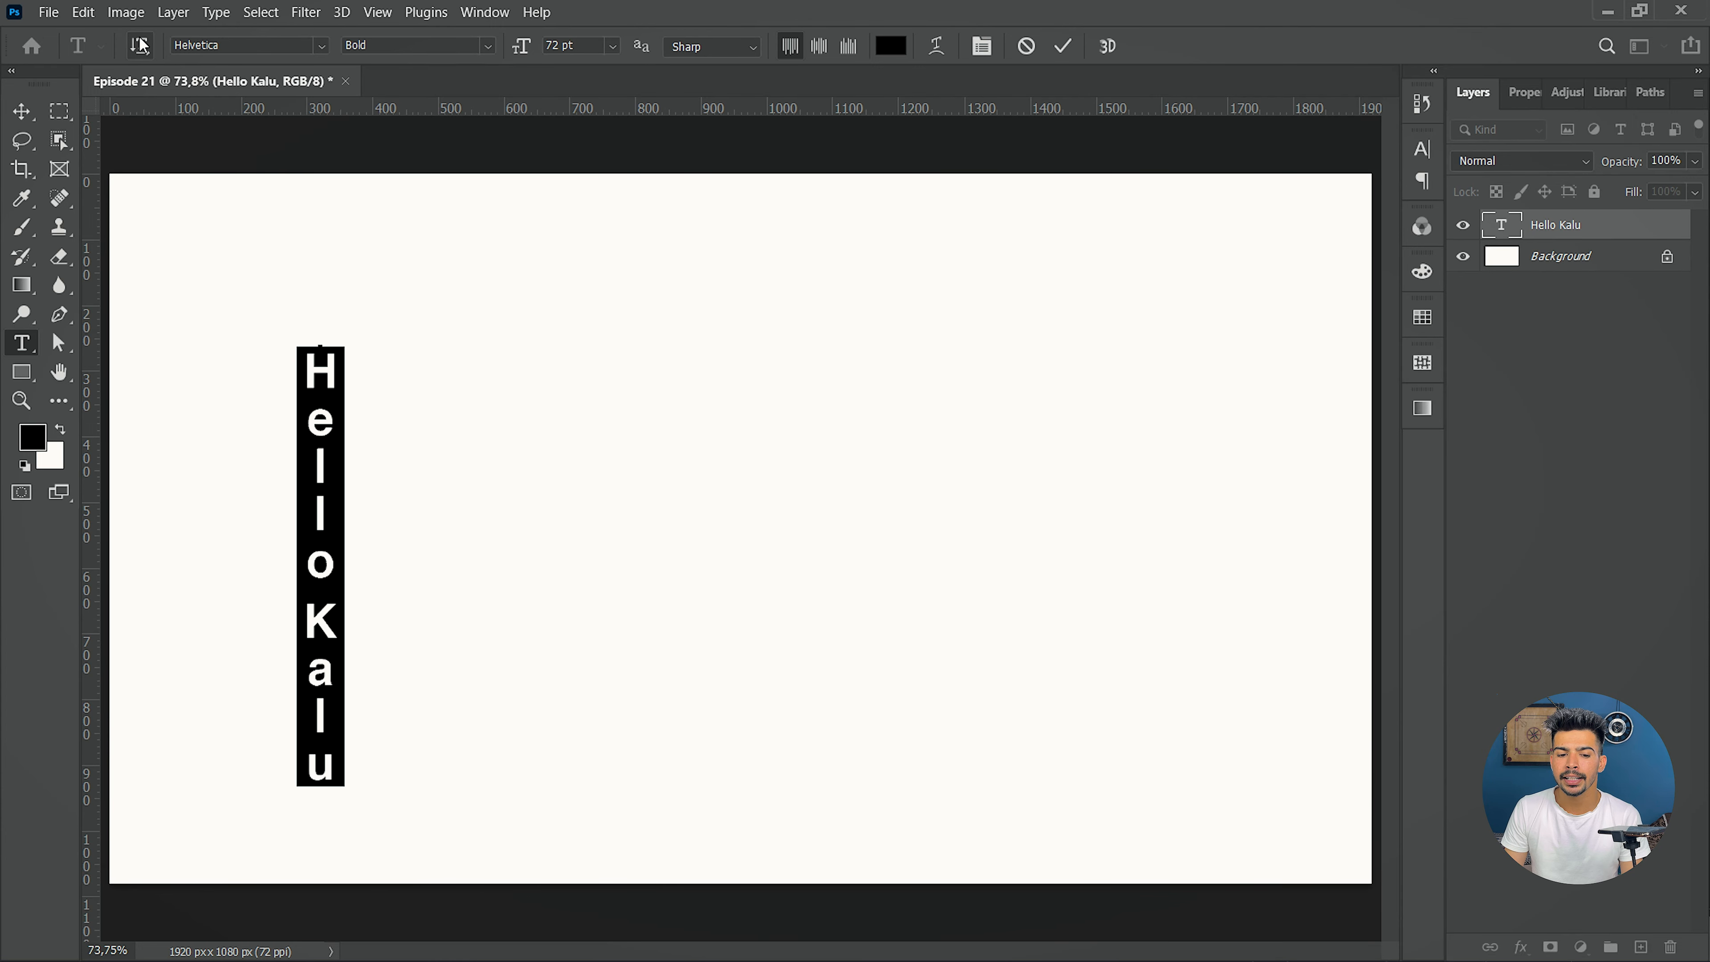
left_click(141, 47)
left_click(141, 47)
left_click(141, 48)
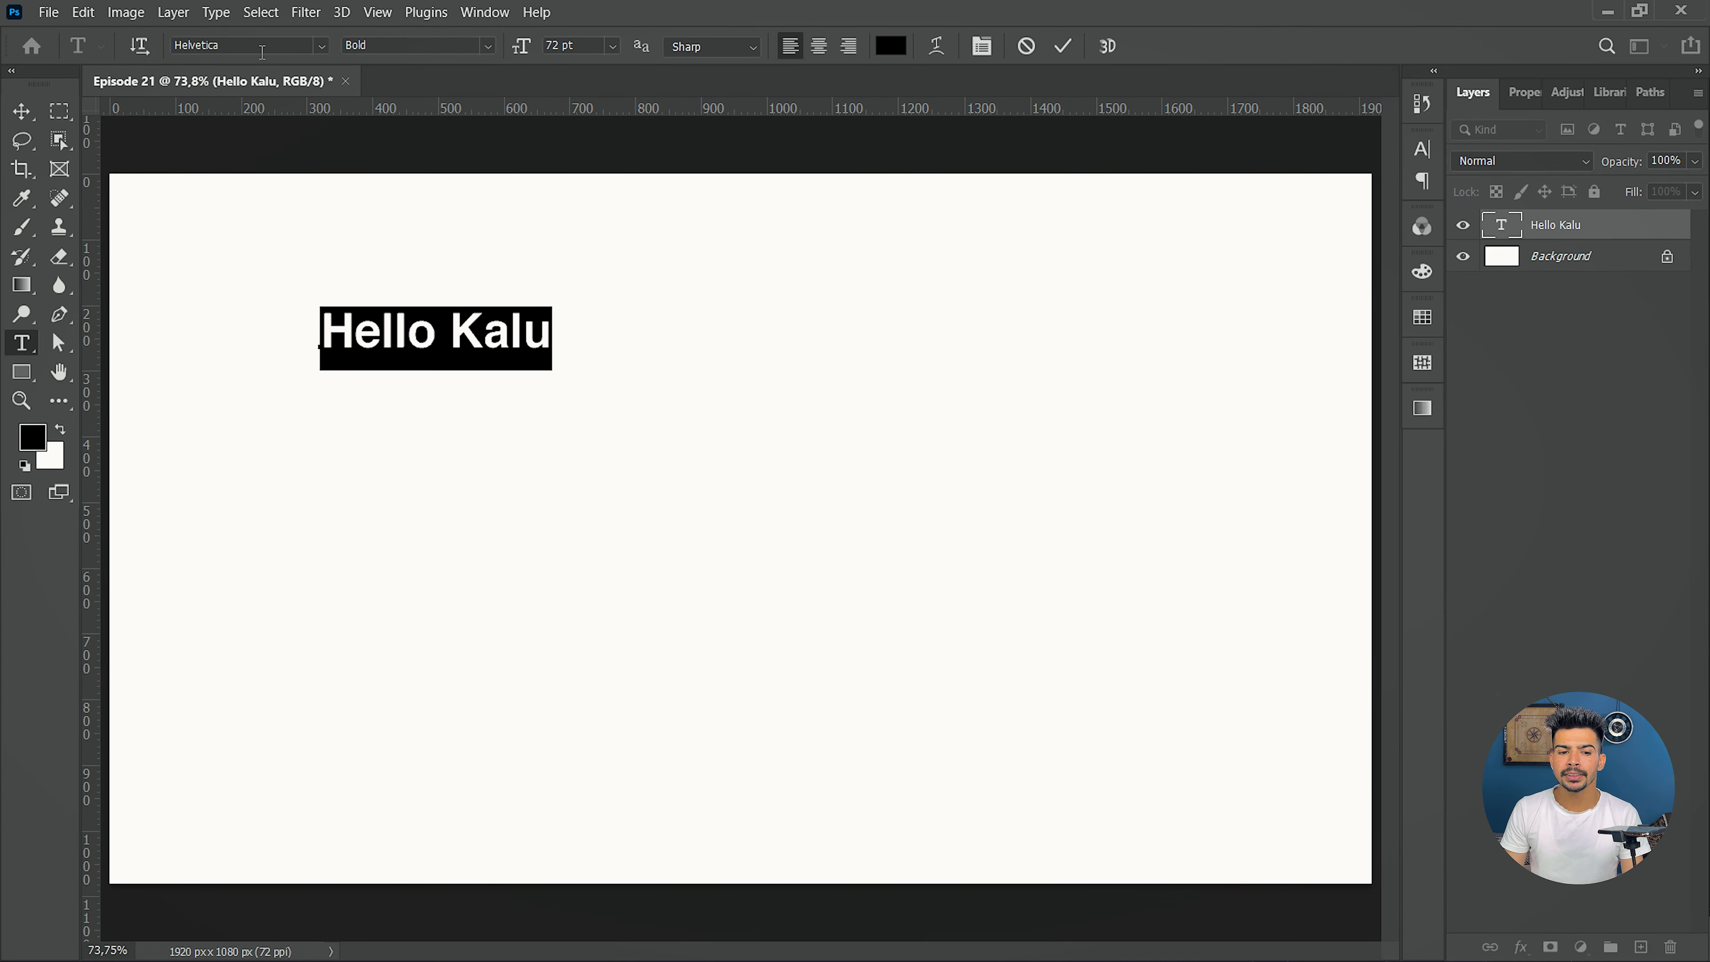
- Set the greeting's font to Bomber Escort Super-Italic and commit the change
left_click(324, 47)
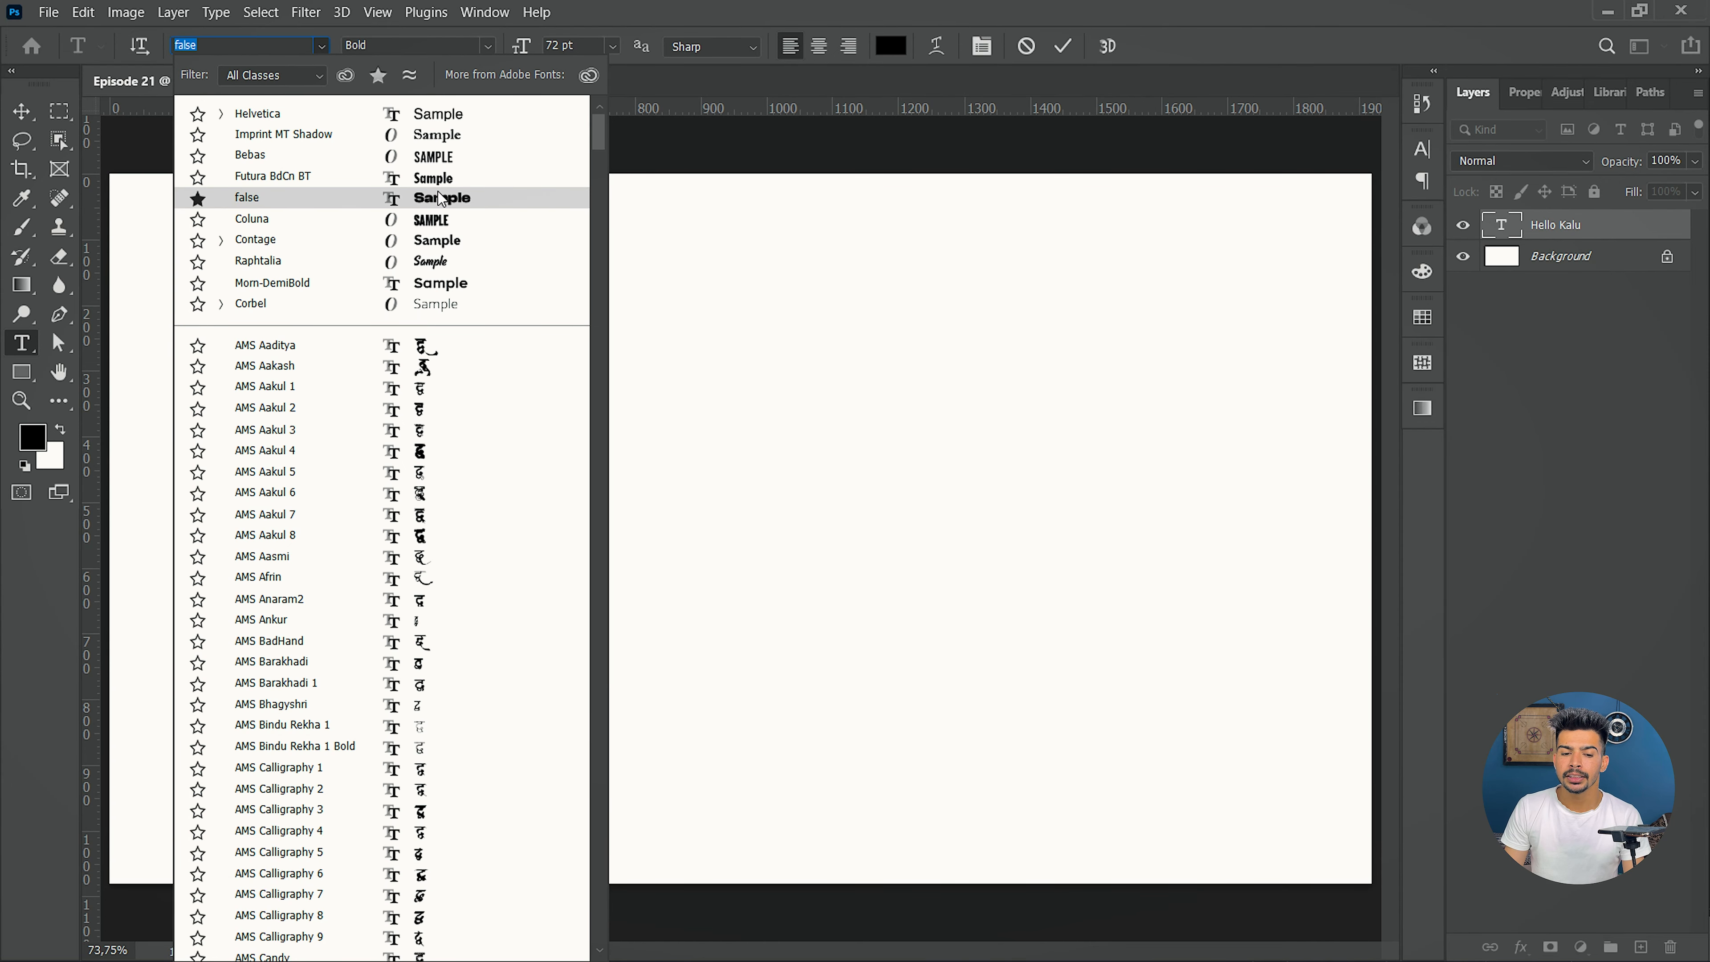
scroll(441, 198, "down", 13)
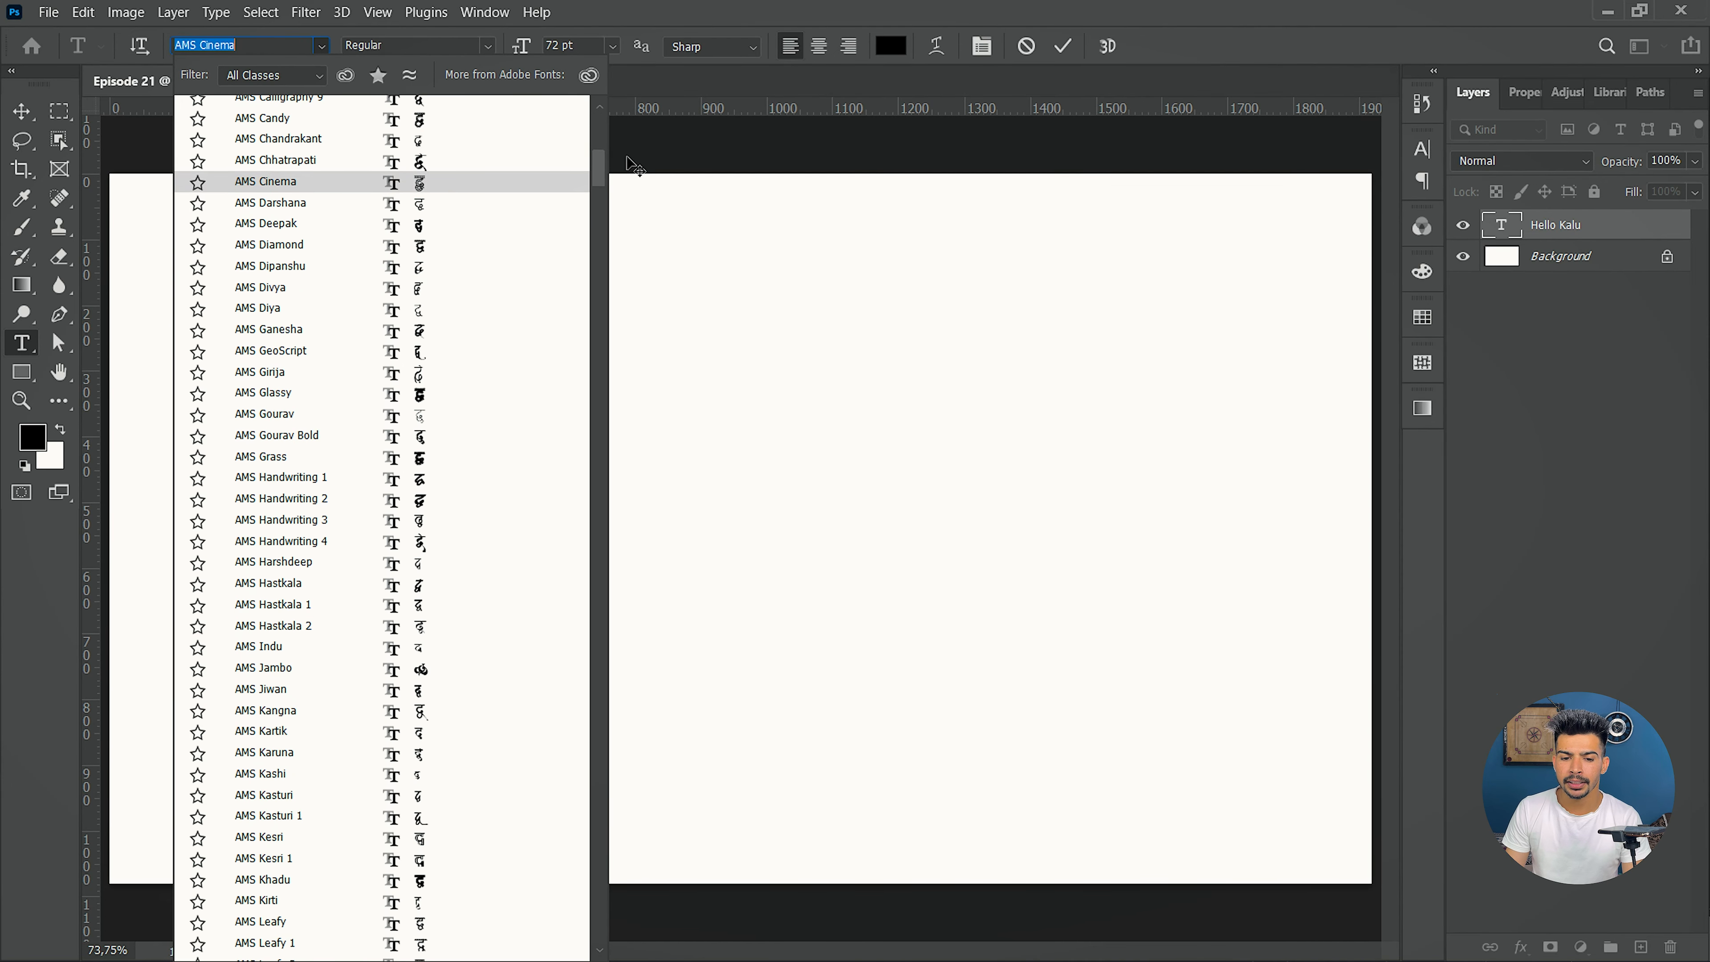
scroll(564, 386, "down", 20)
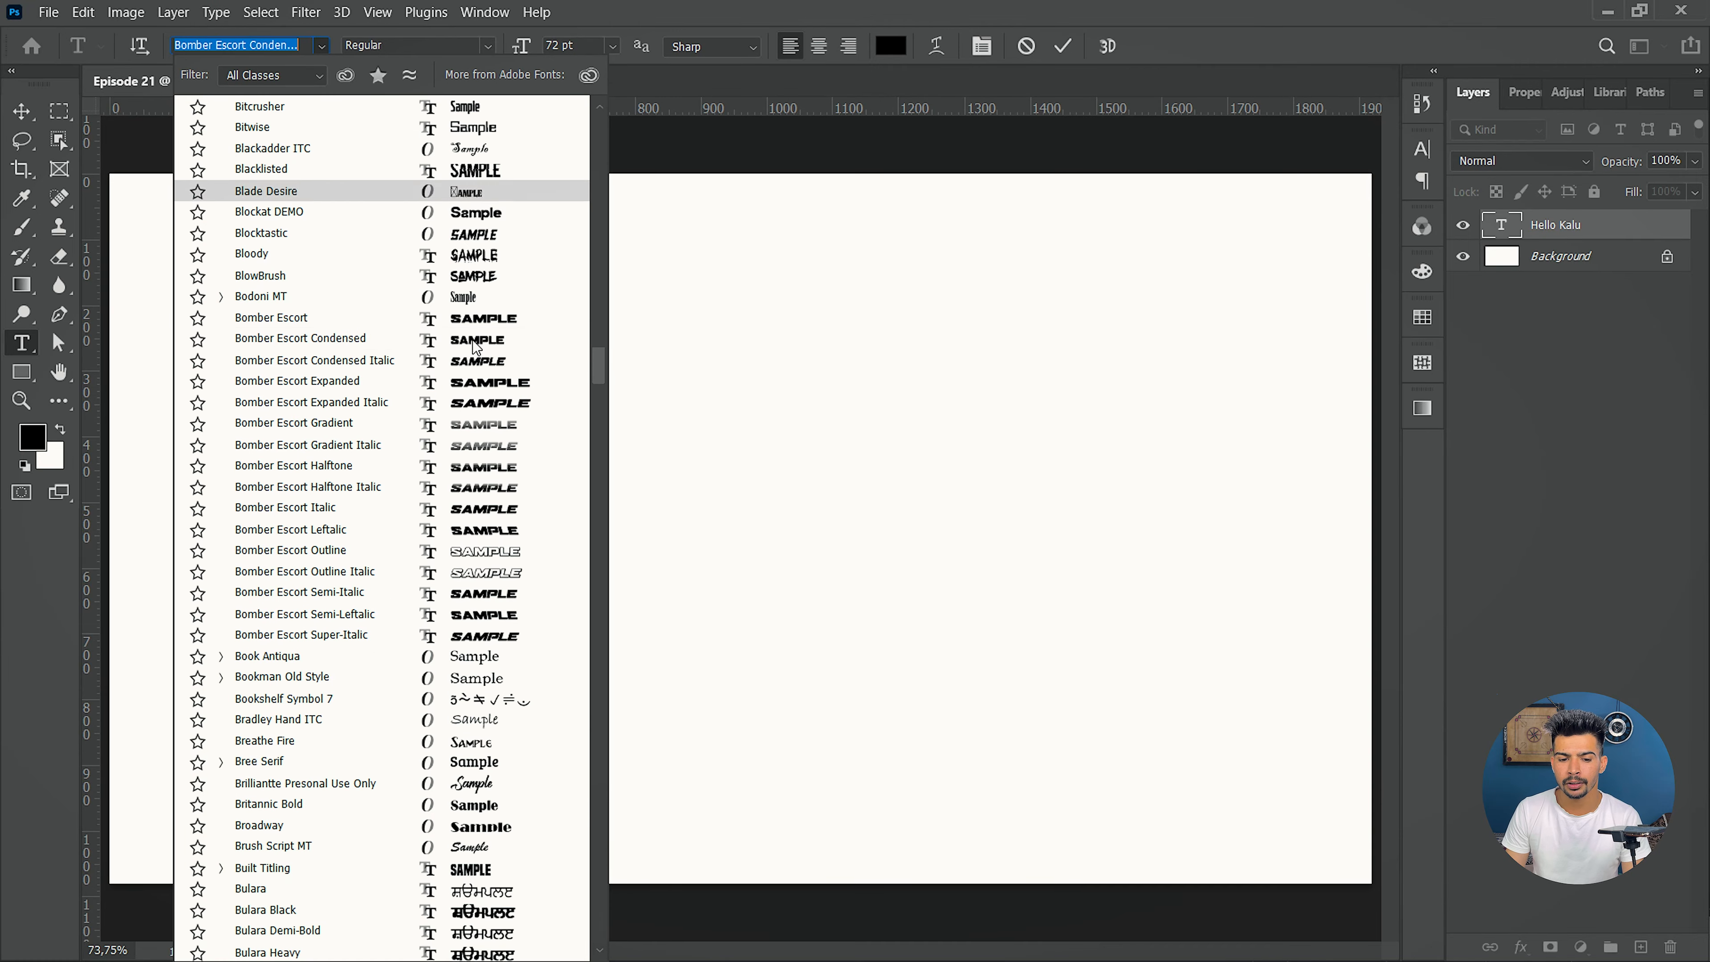
scroll(476, 348, "down", 5)
left_click(482, 295)
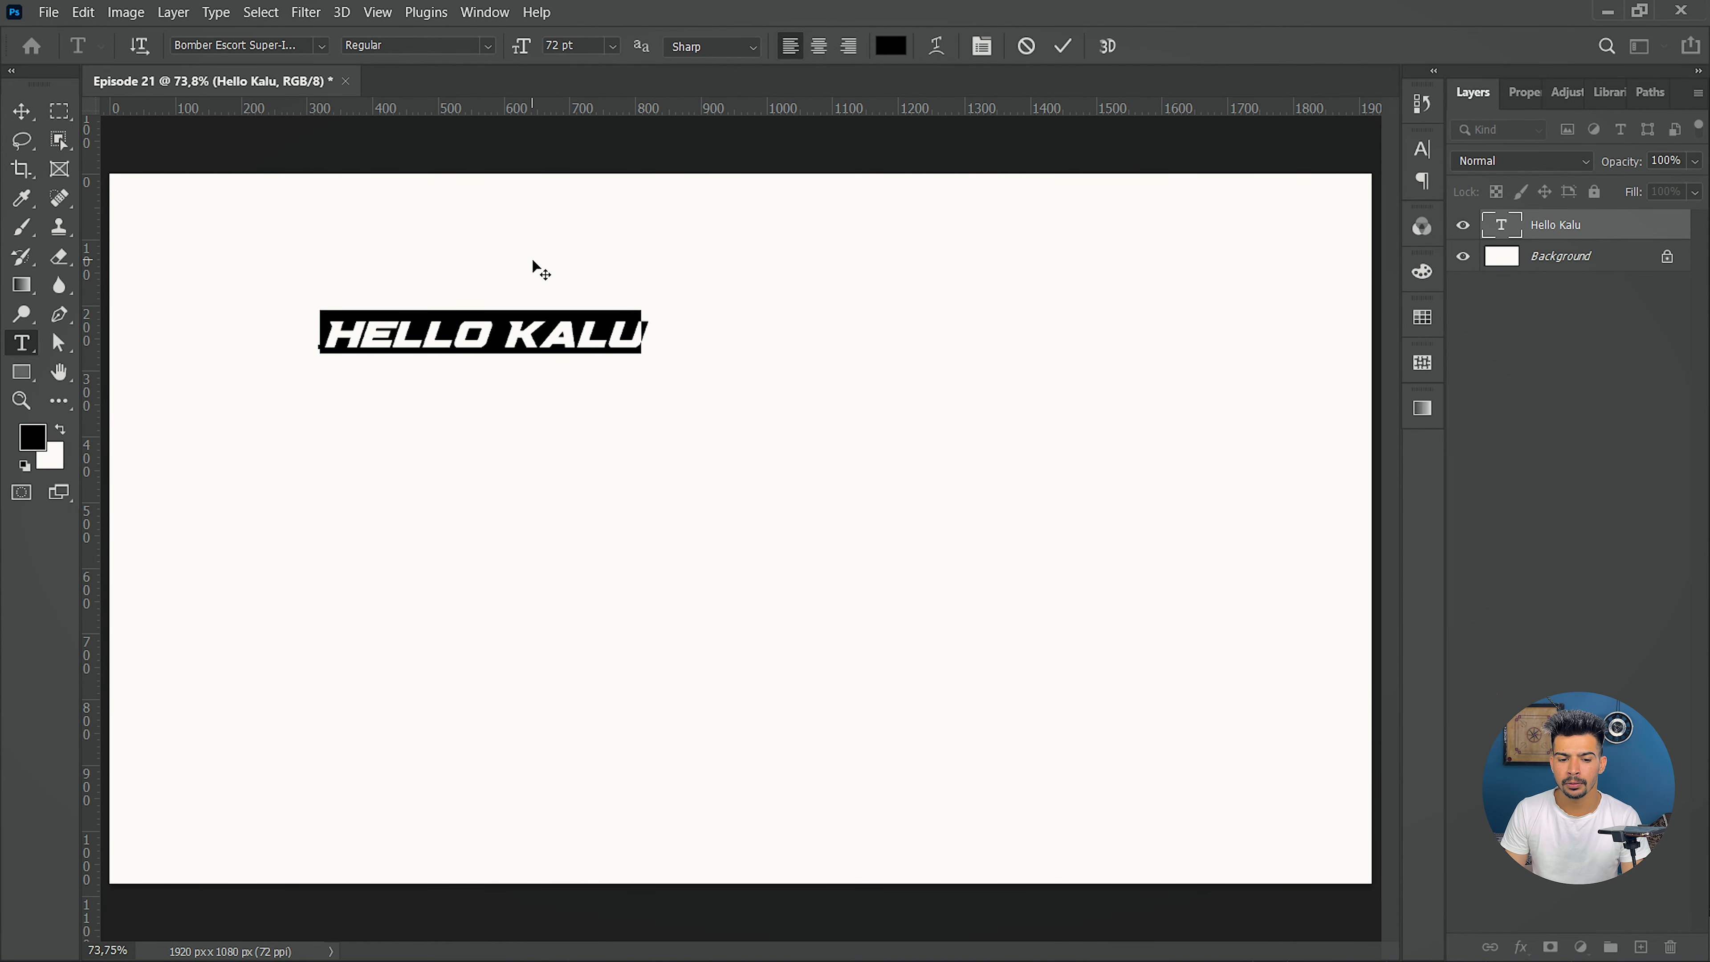
left_click(21, 112)
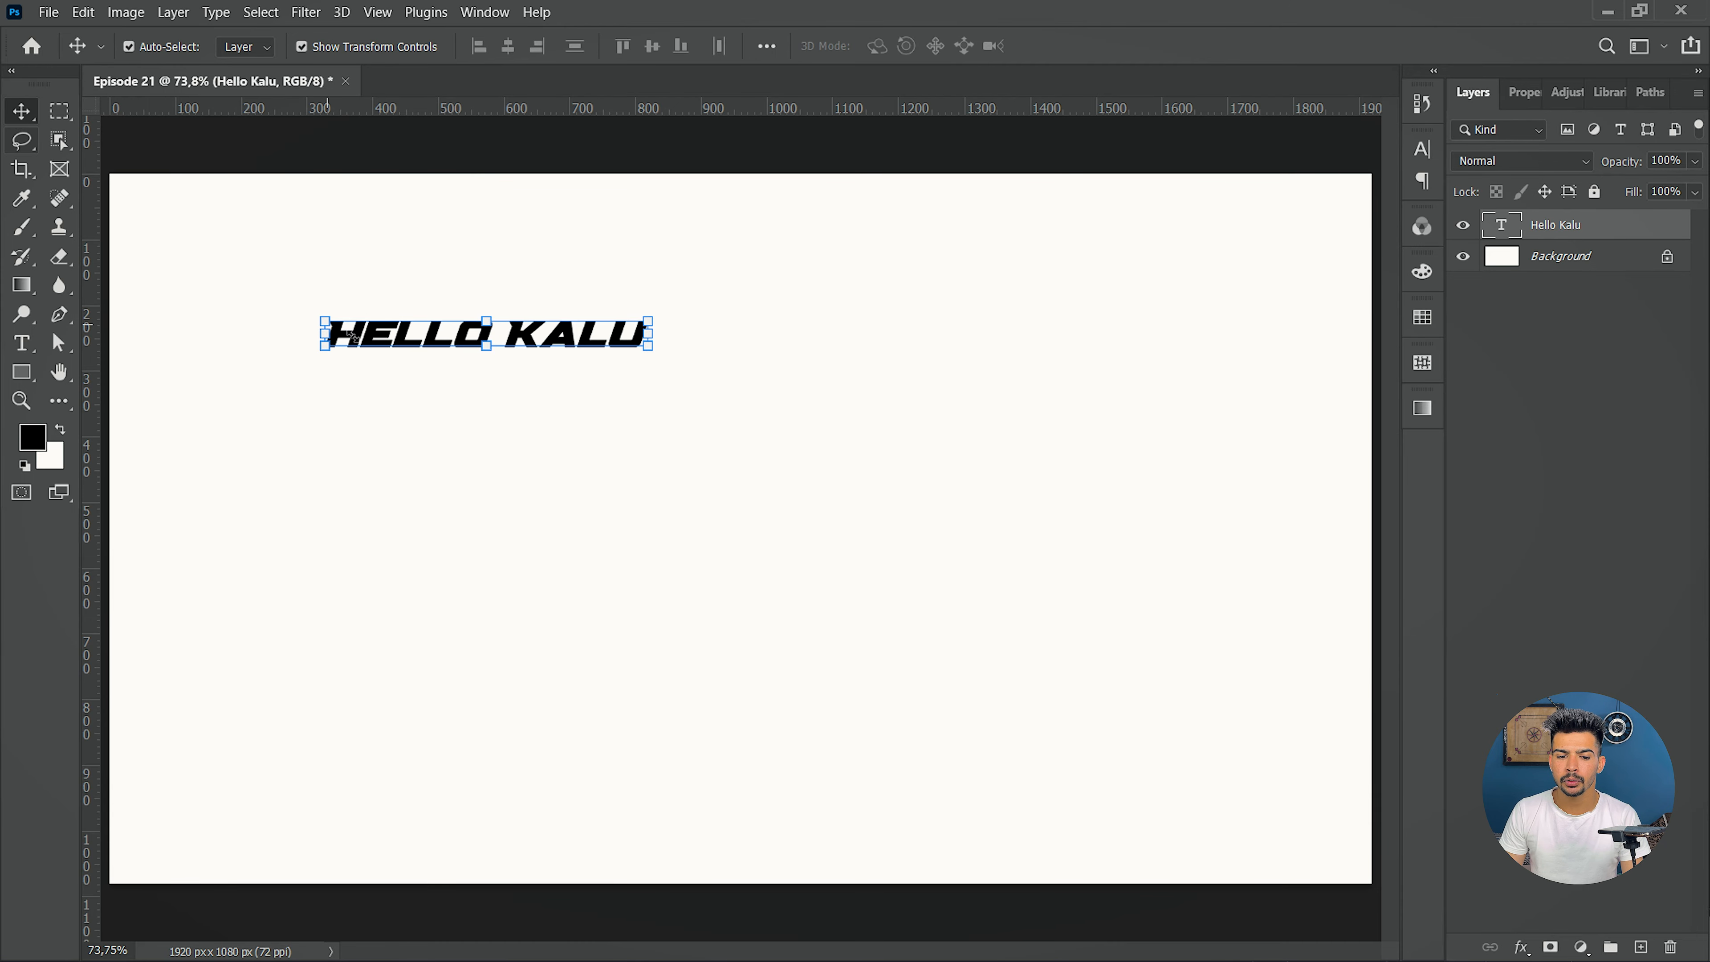
- Reselect the greeting text, set its font to Helvetica, and view the available font styles
double_click(544, 339)
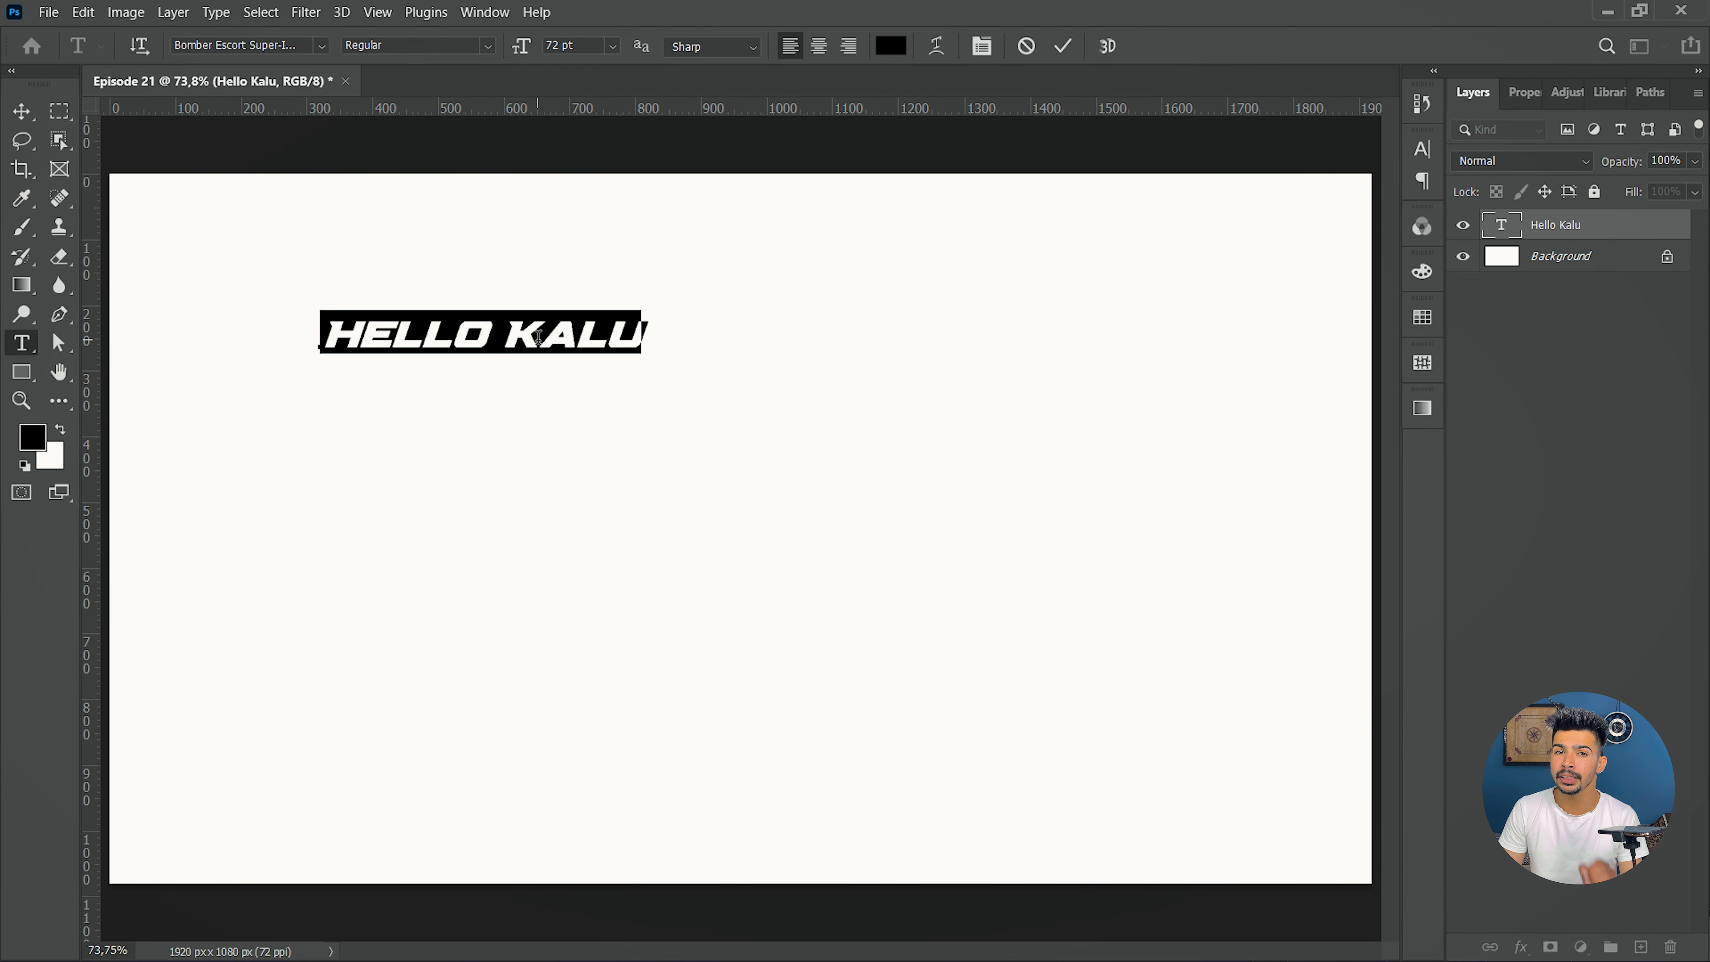
left_click(321, 45)
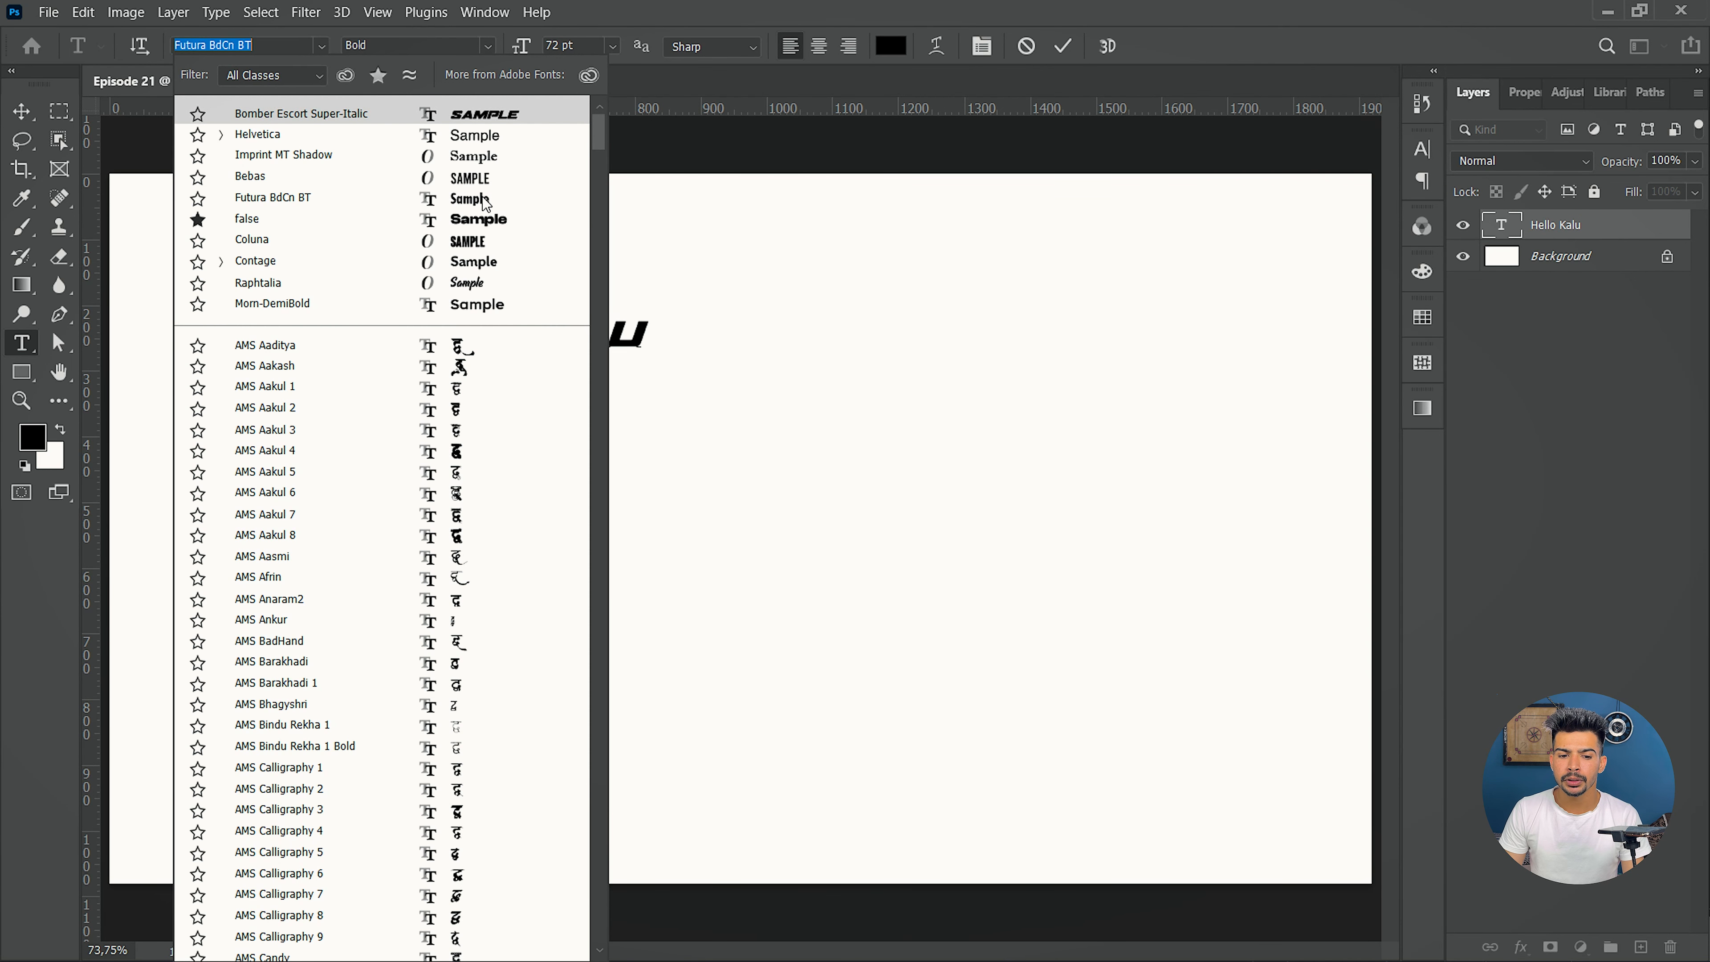
left_click(493, 137)
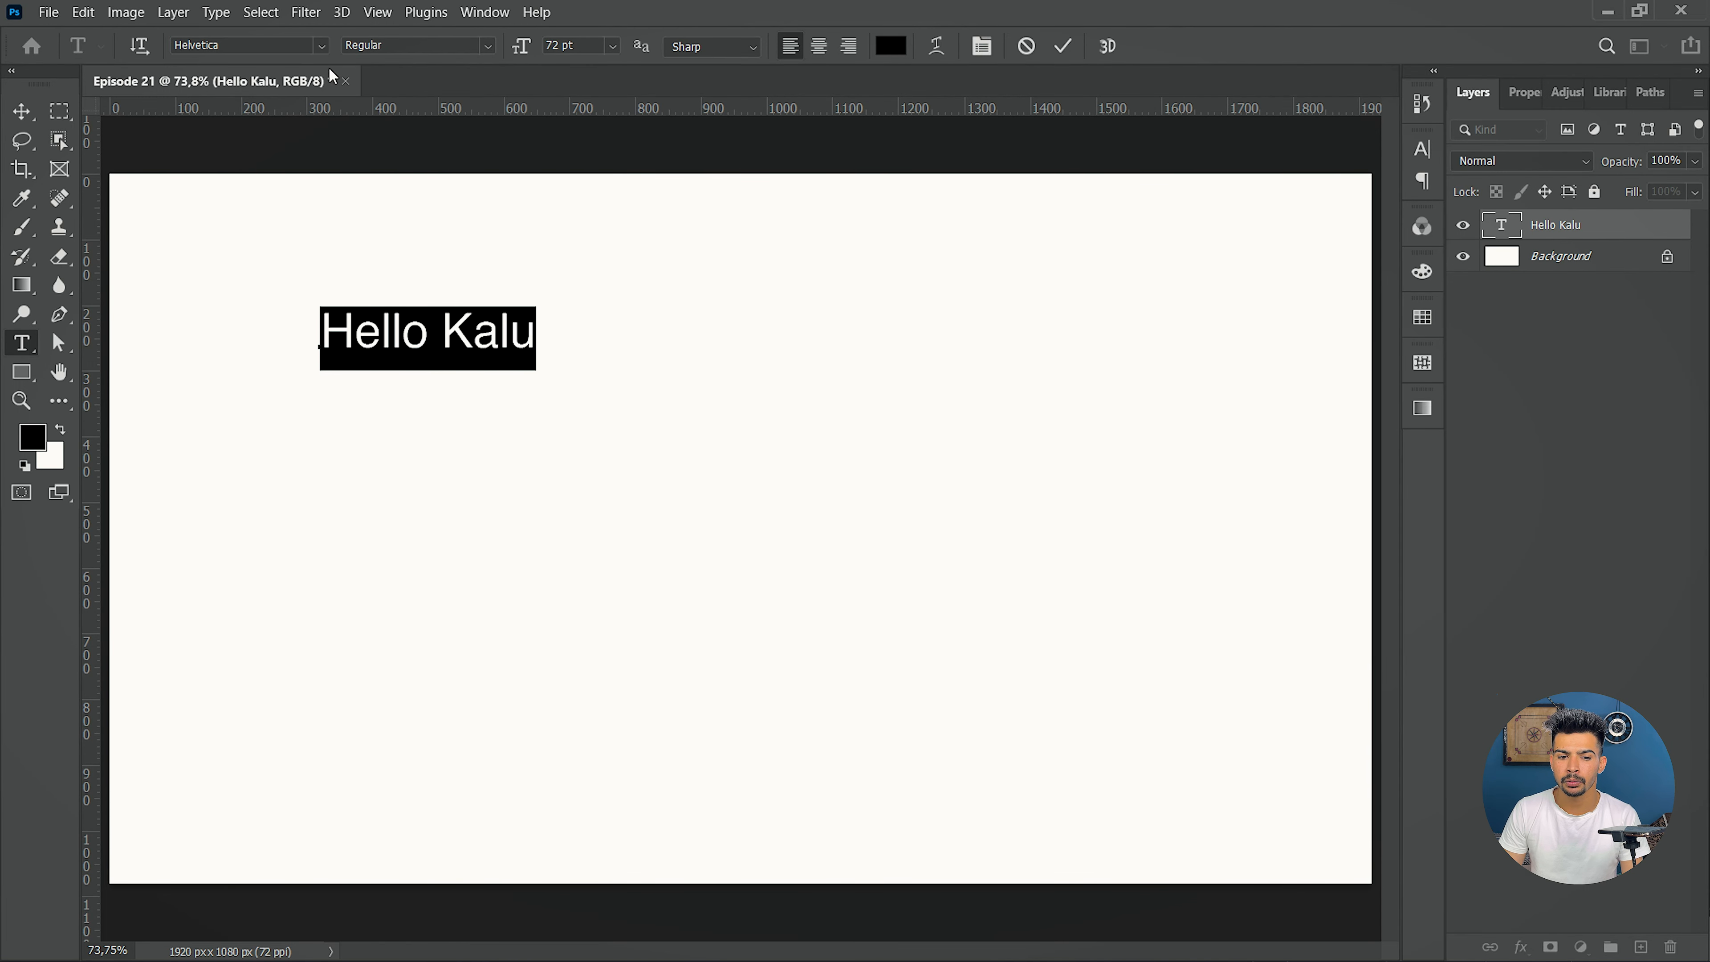
left_click(488, 50)
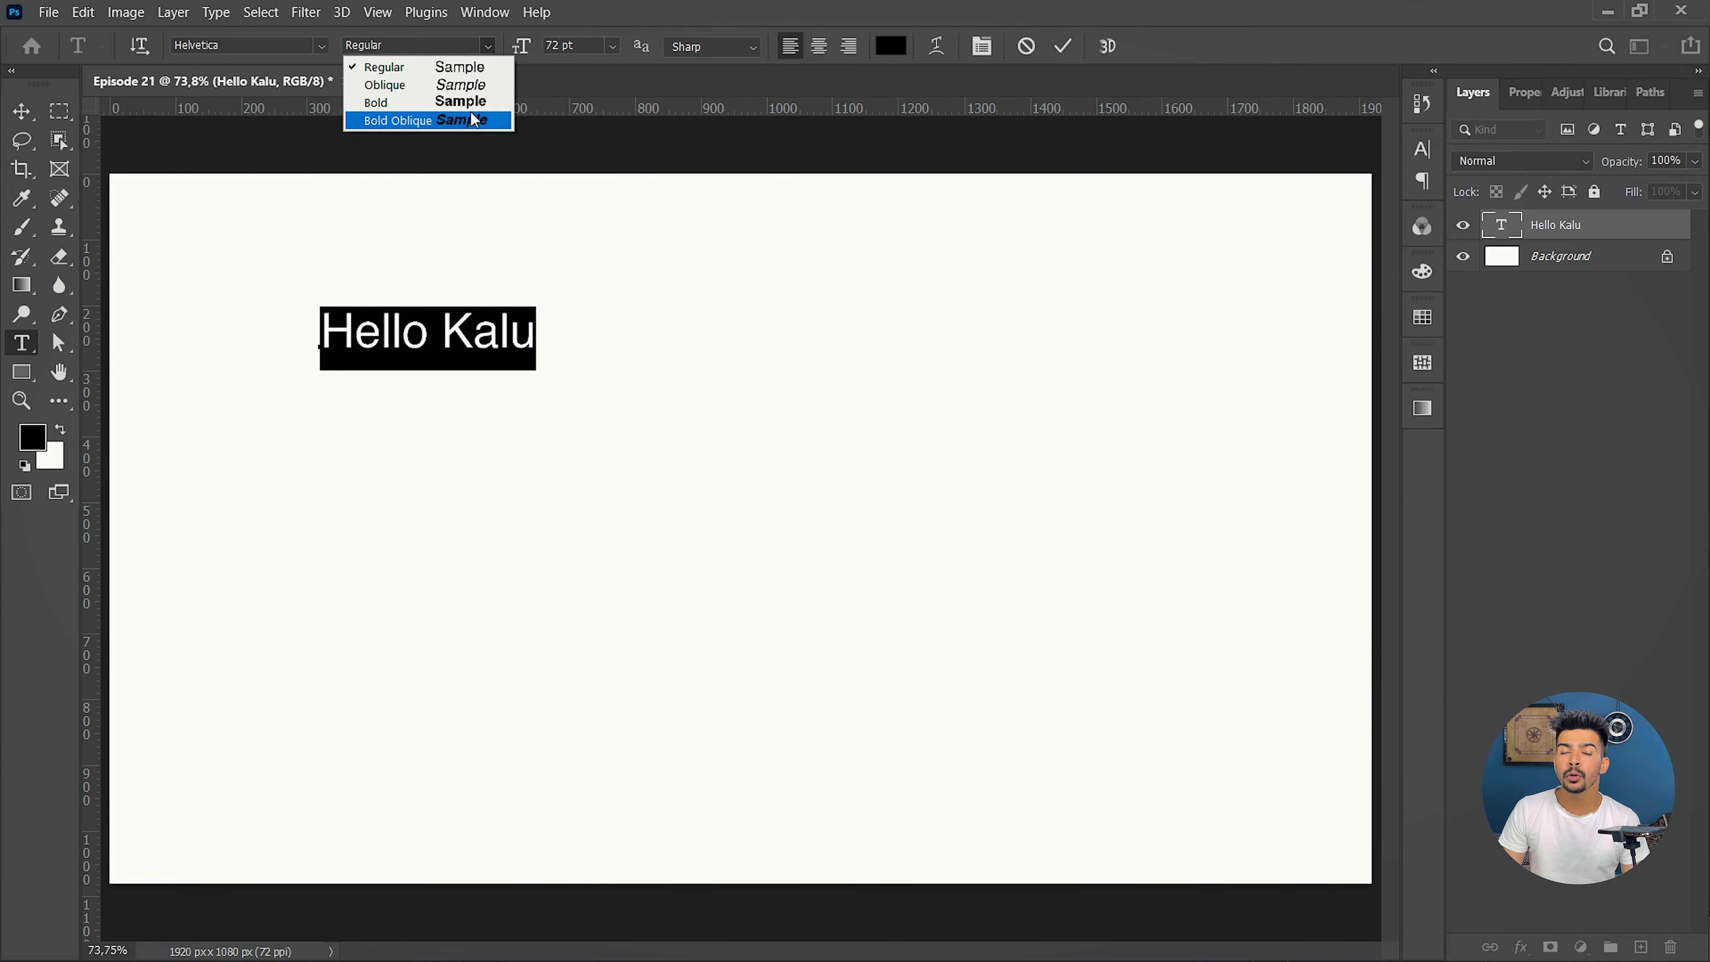
left_click(324, 46)
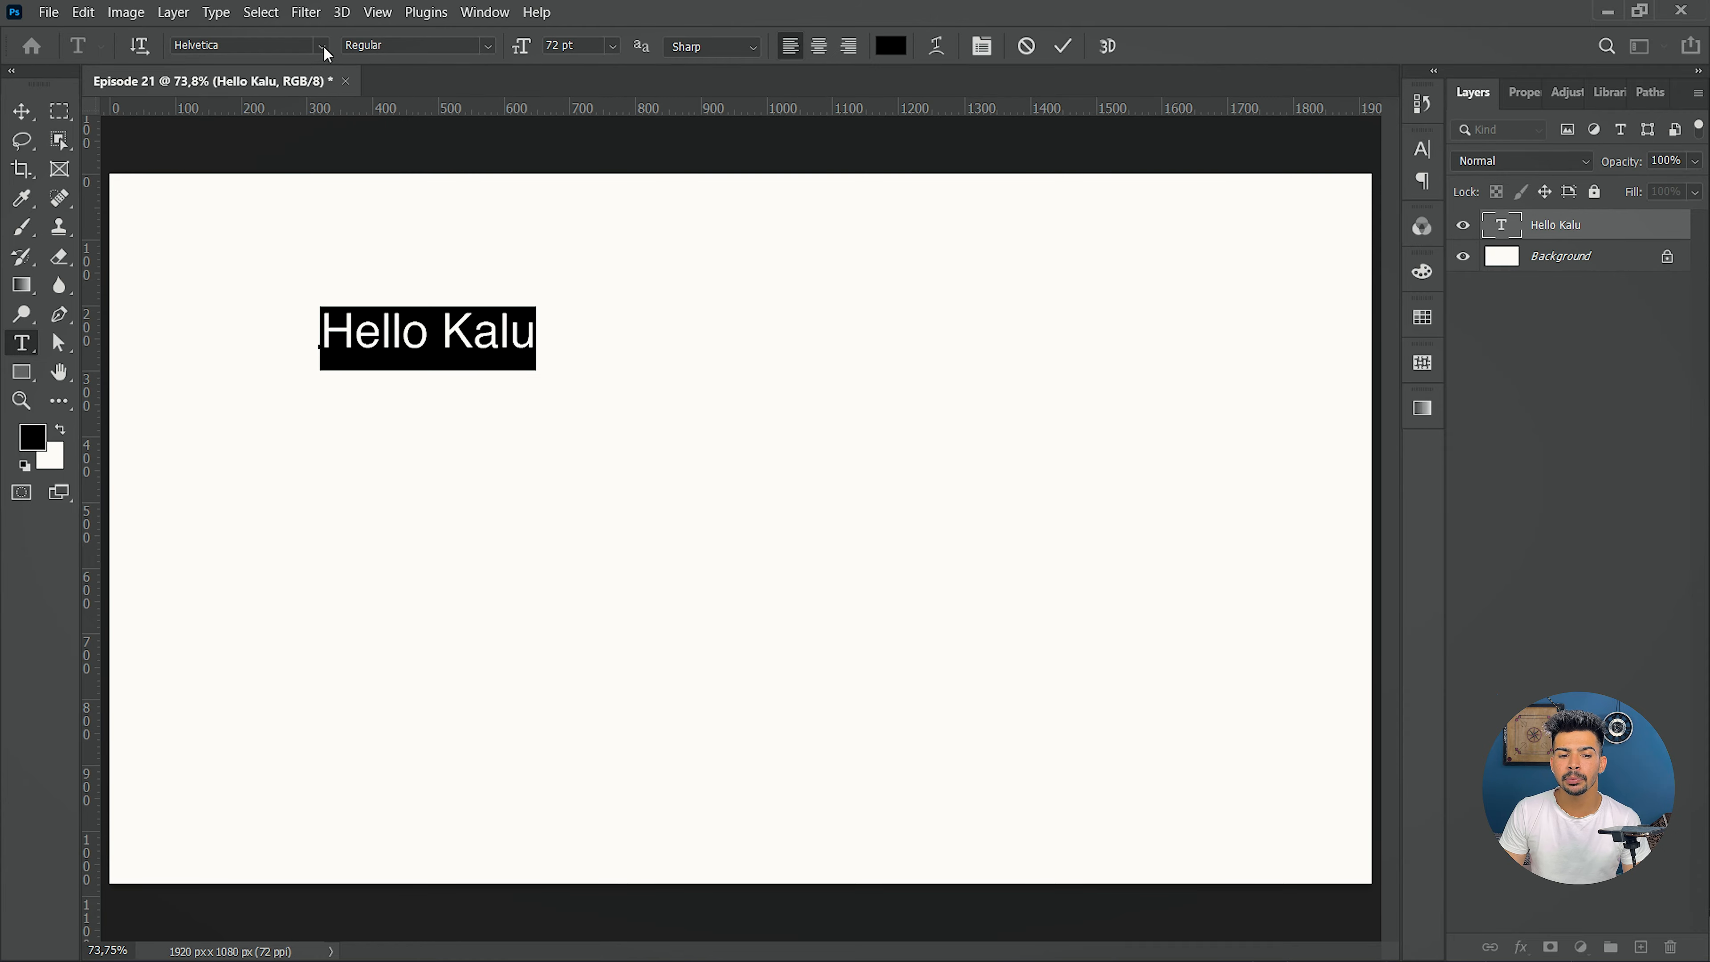
- Change the greeting's font to the one named "false" and check its available styles
left_click(323, 46)
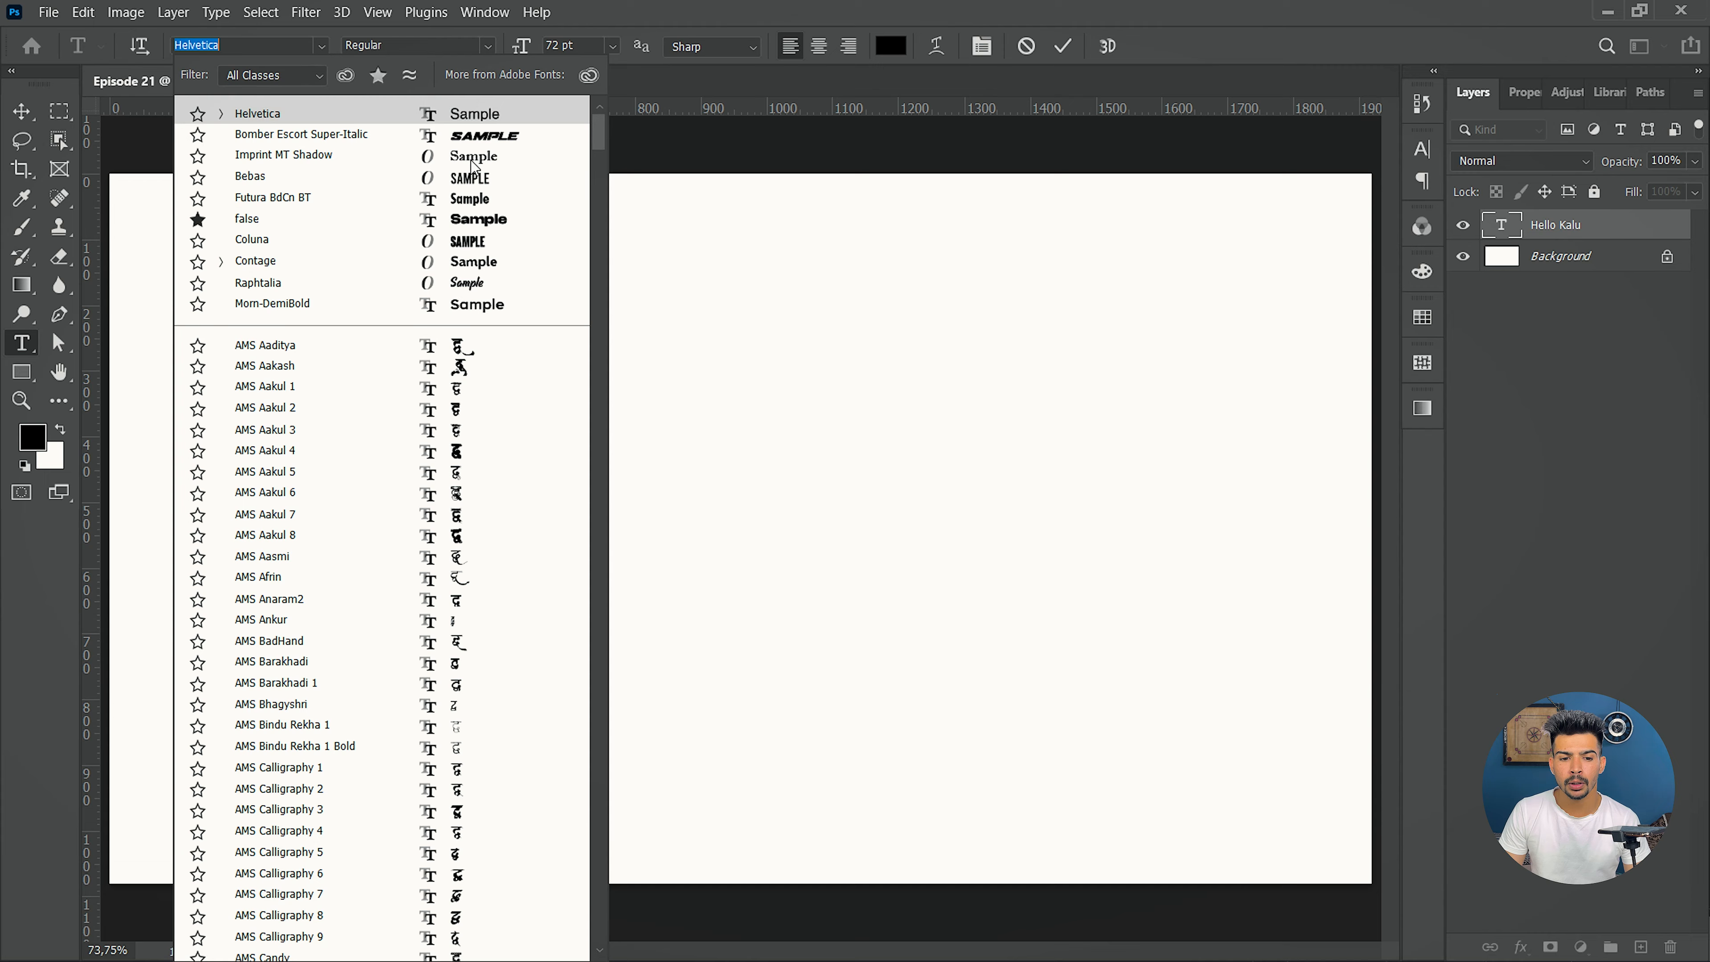
left_click(487, 216)
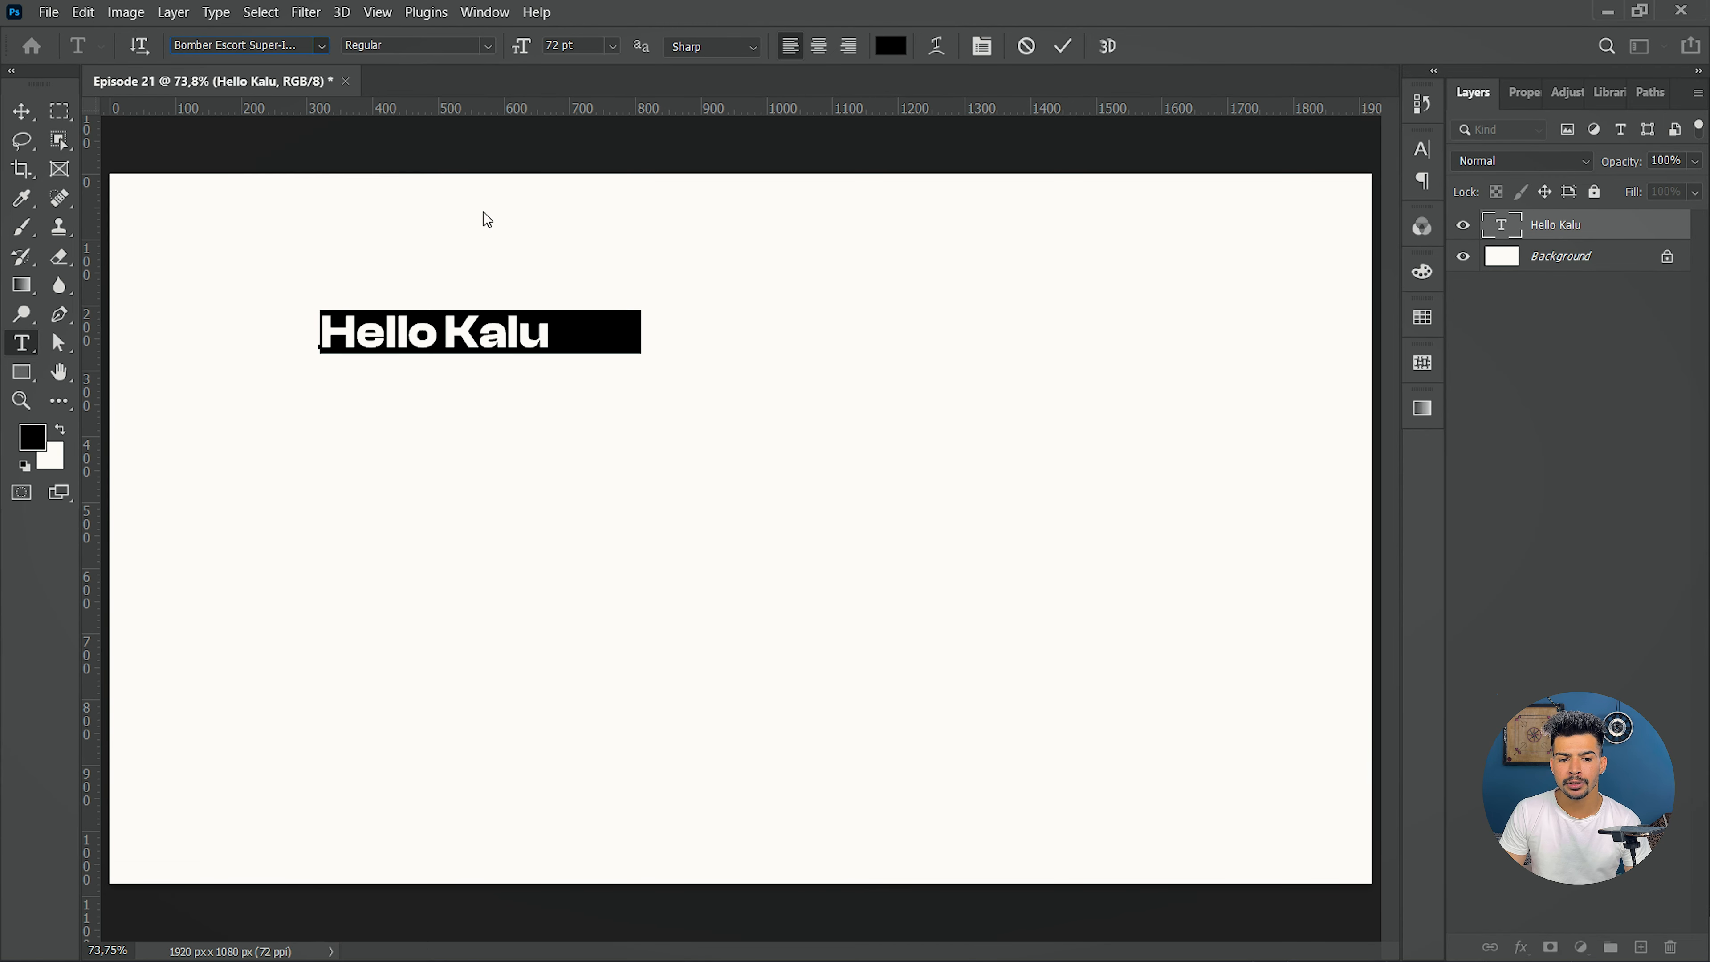
left_click(489, 48)
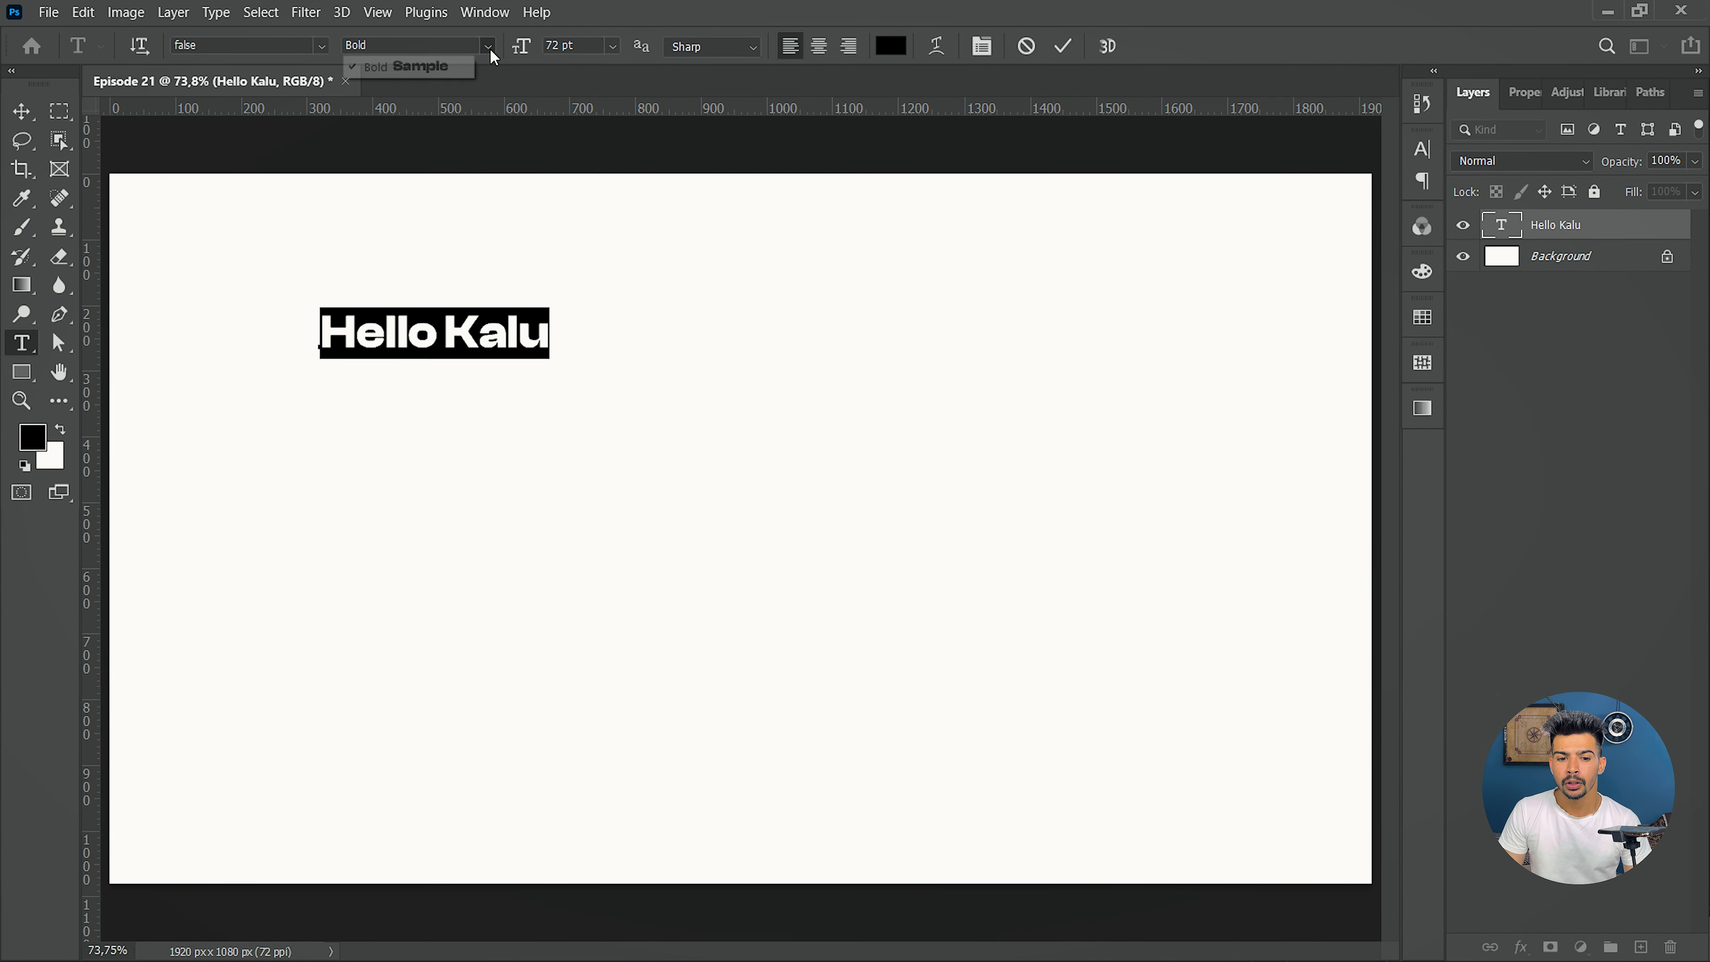
left_click(415, 79)
- Set the greeting's font to Contage with the Black style, commit it, and deselect the layer
left_click(323, 46)
scroll(498, 278, "down", 3)
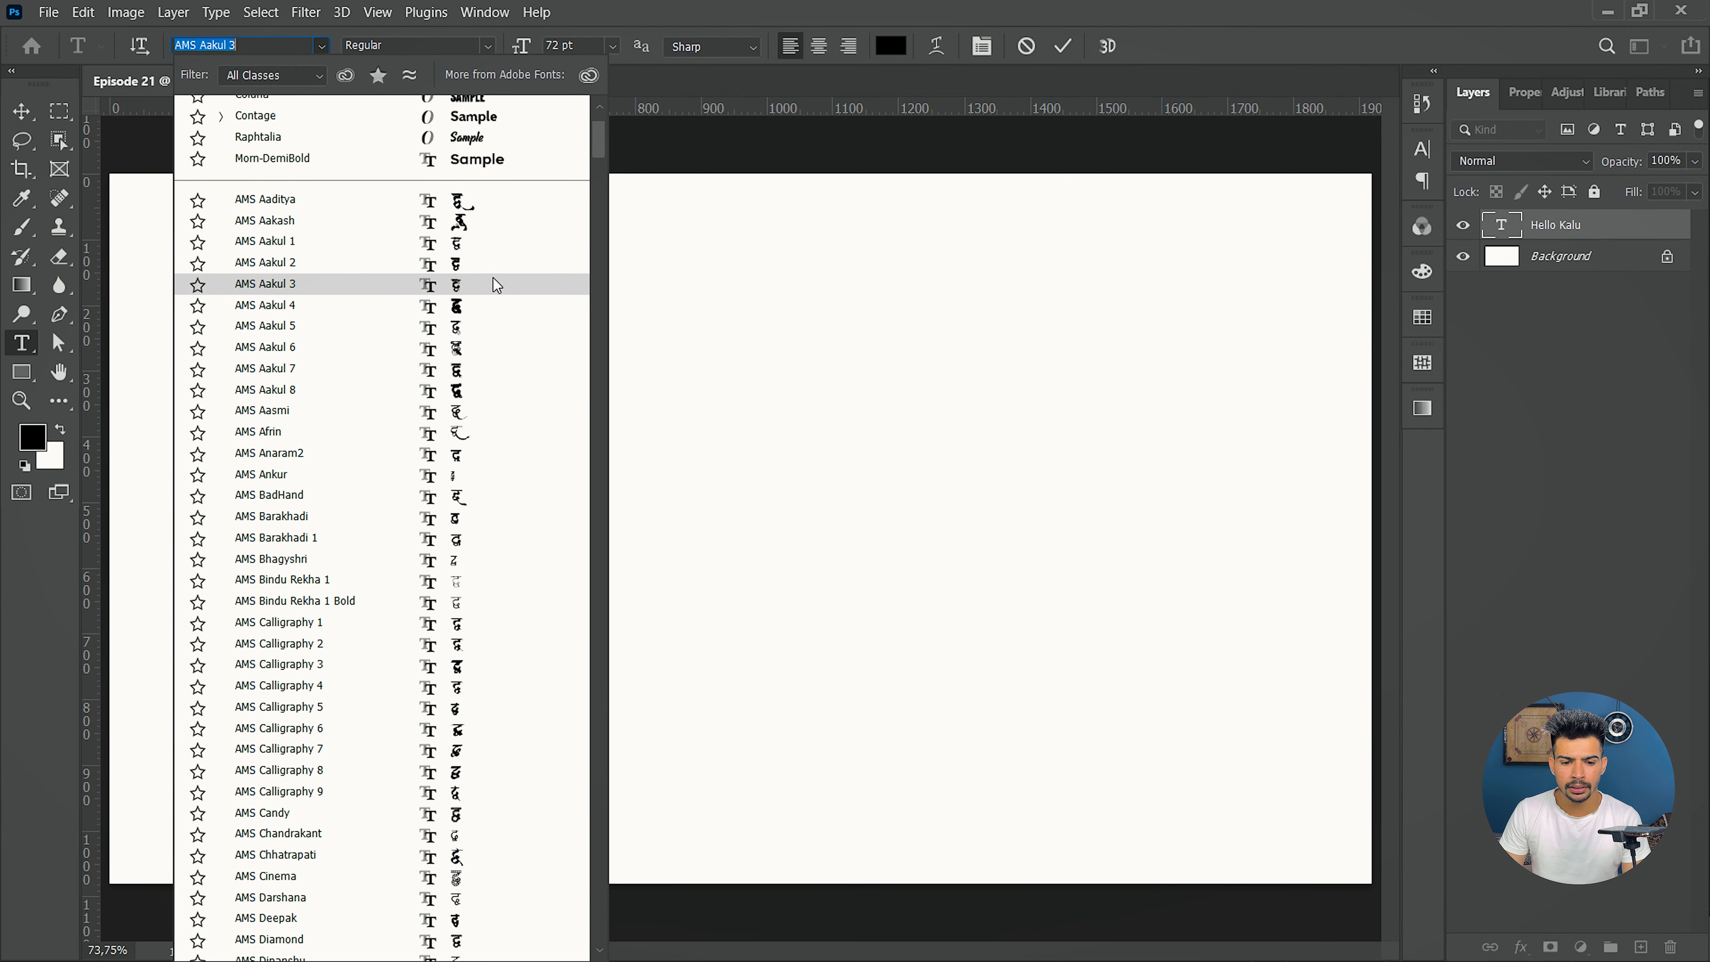
scroll(493, 279, "up", 1)
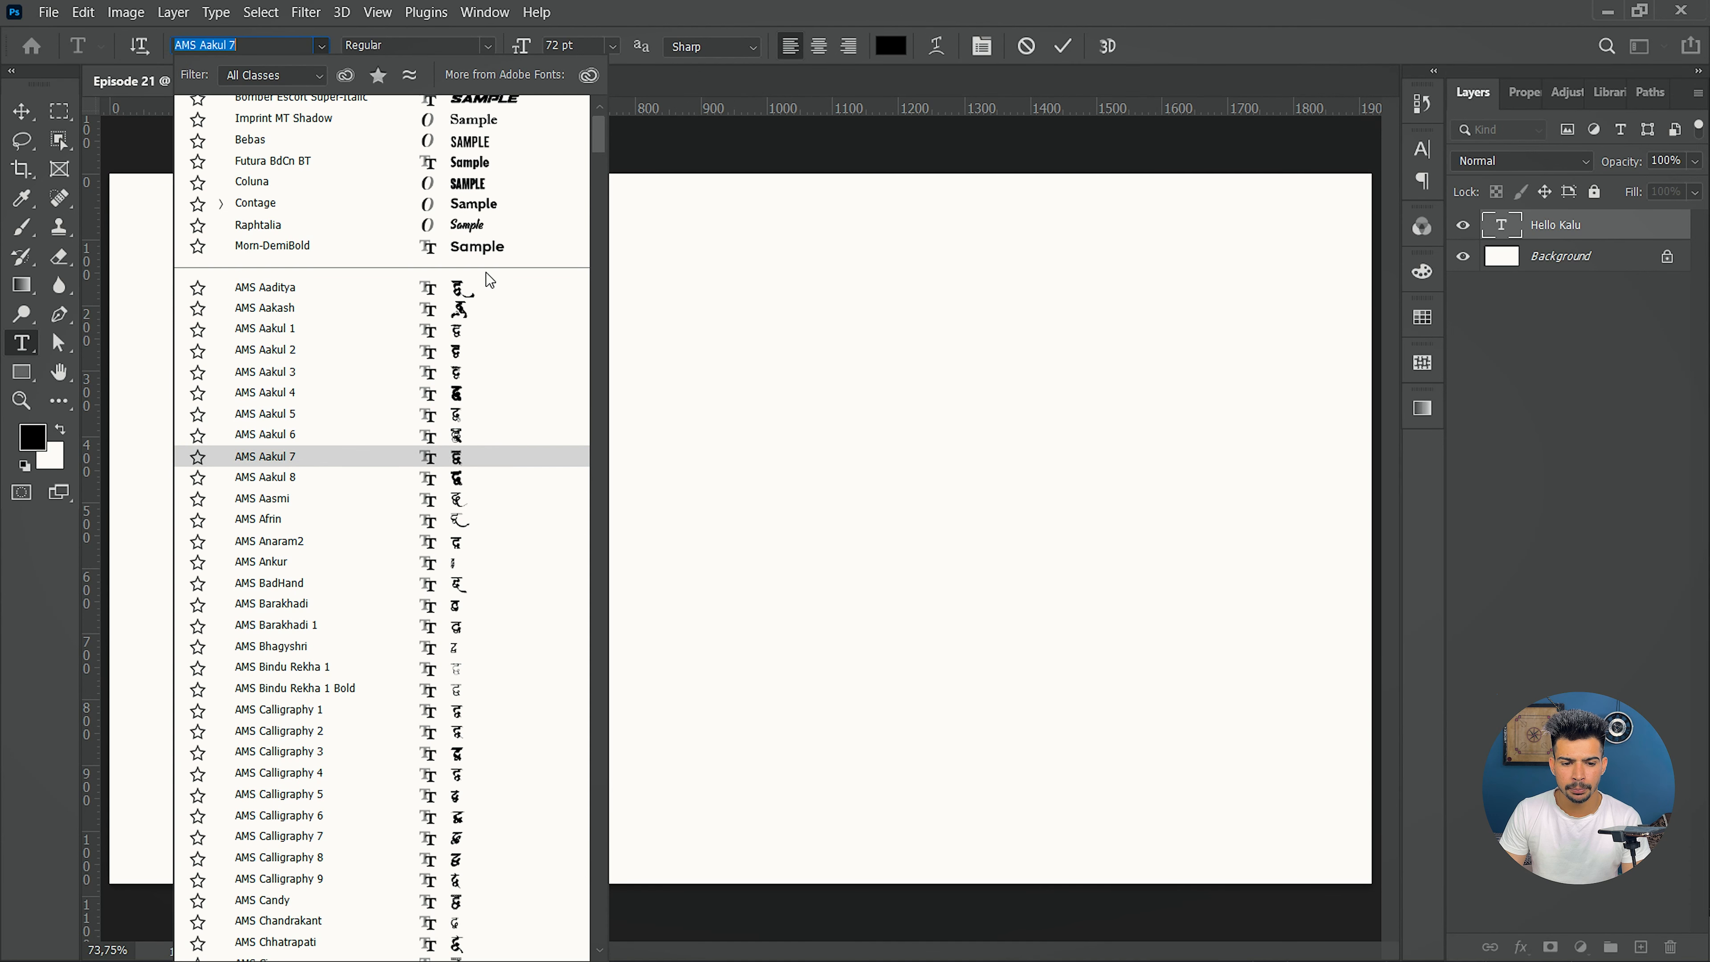
left_click(318, 204)
left_click(479, 45)
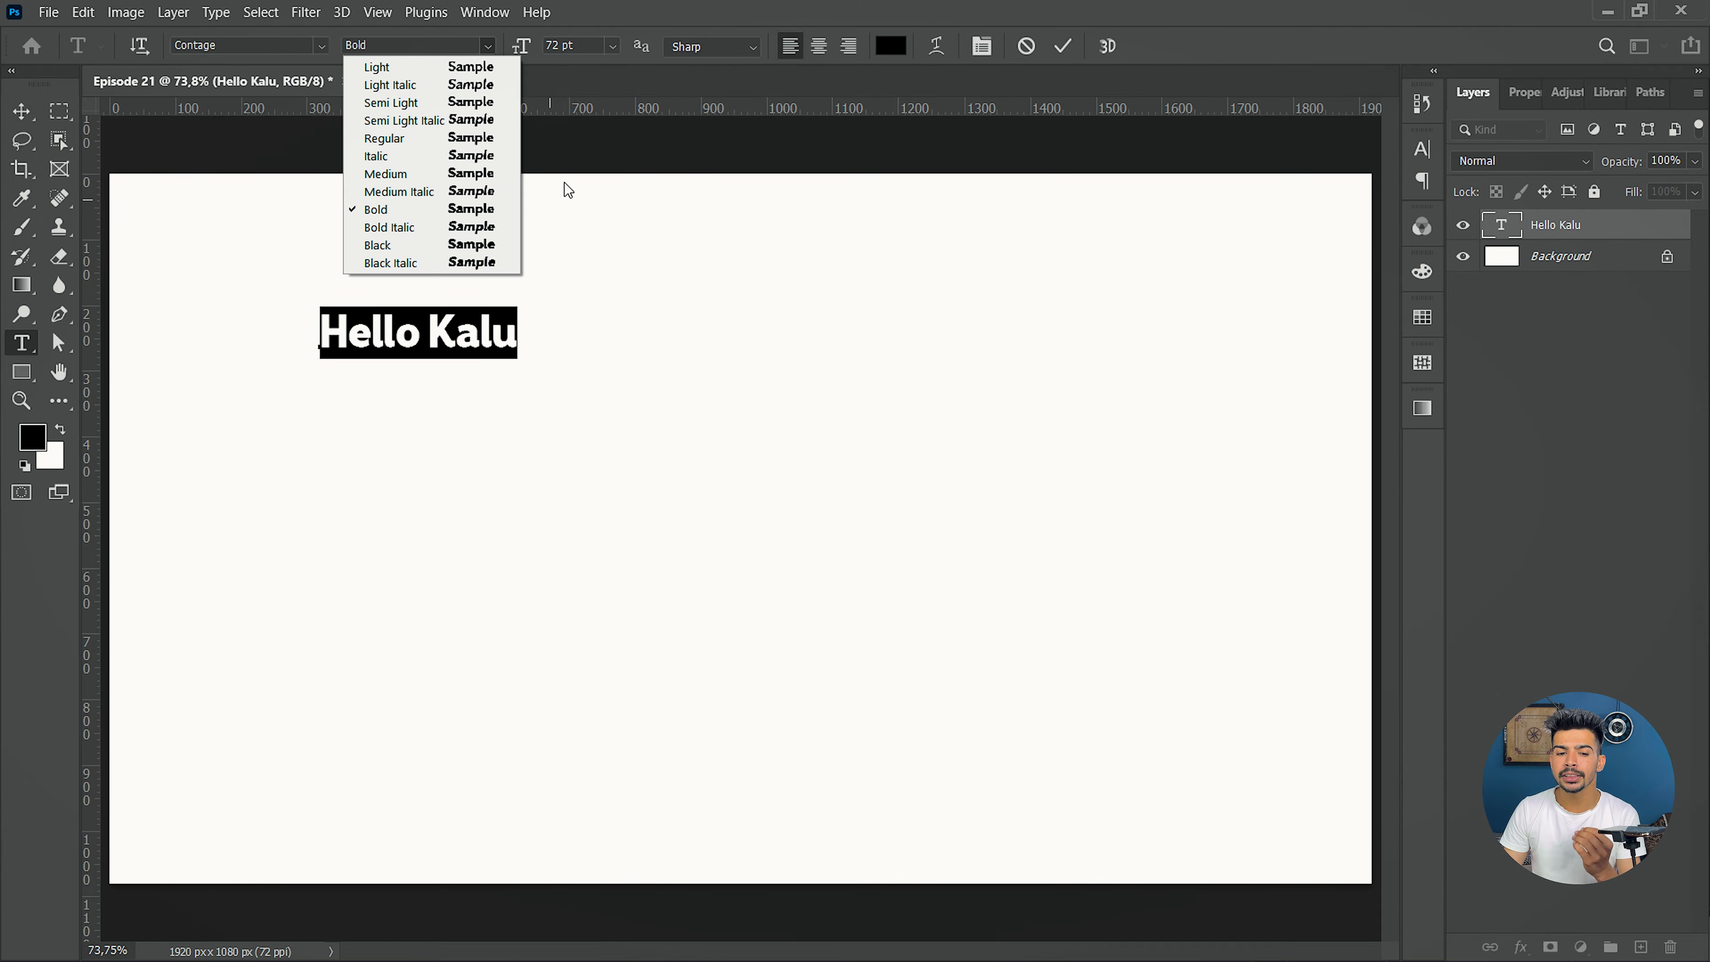
left_click(400, 247)
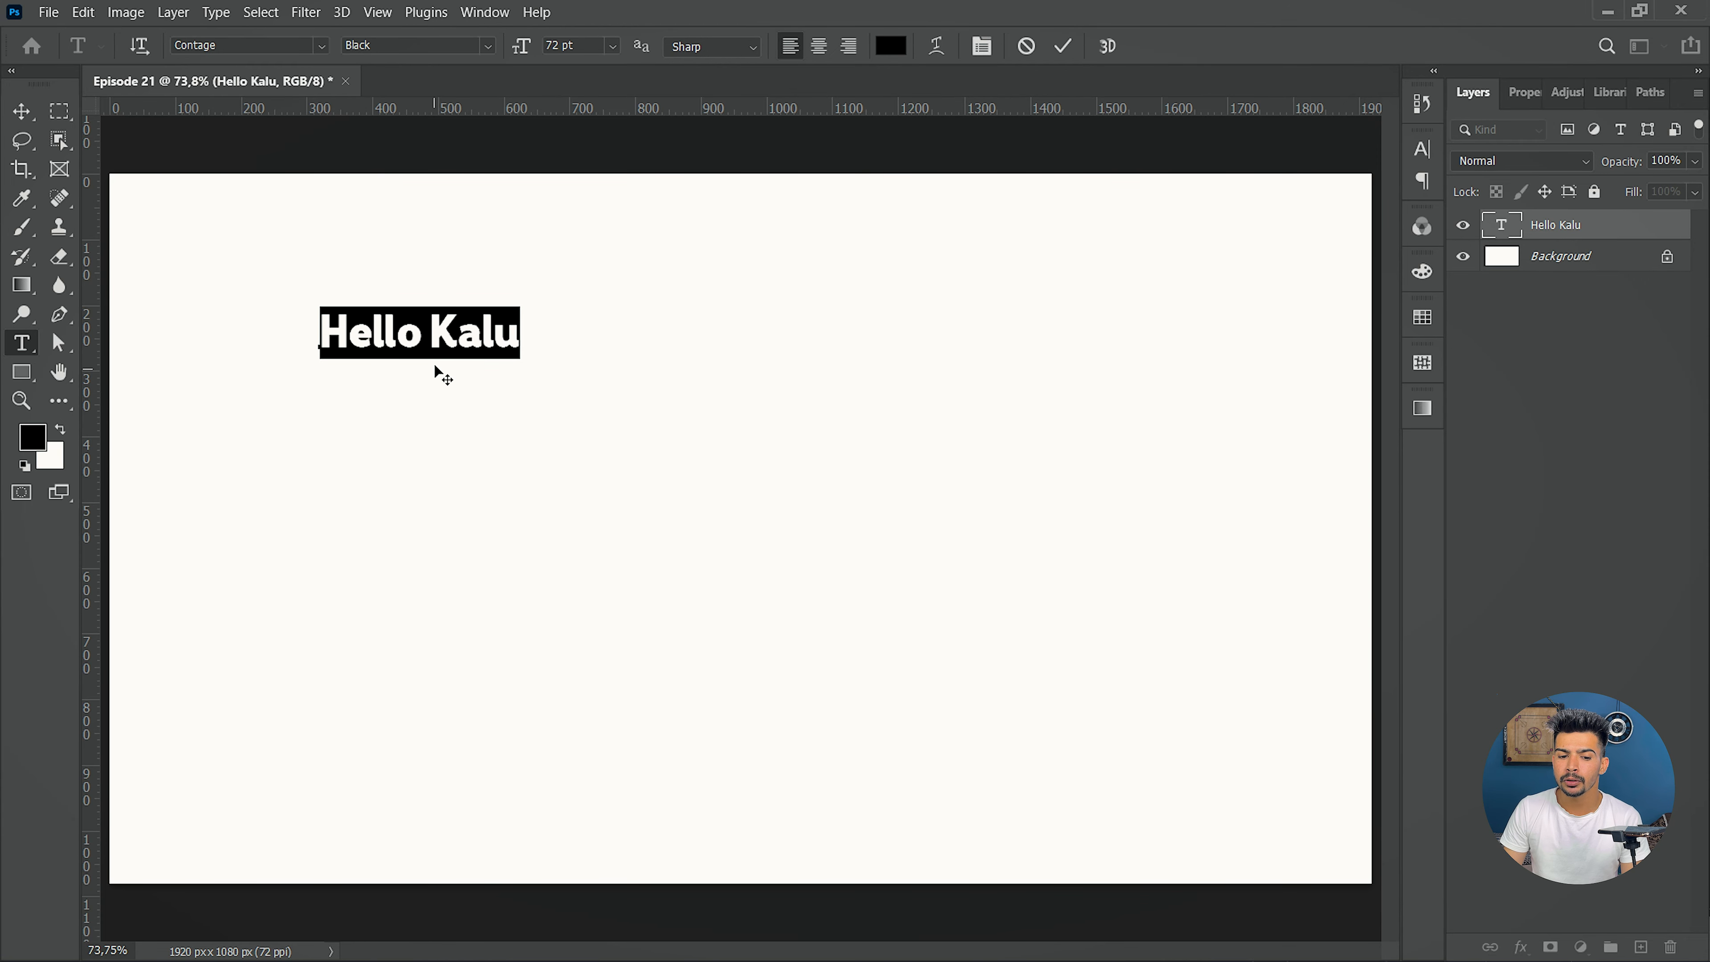
left_click(21, 111)
left_click(433, 245)
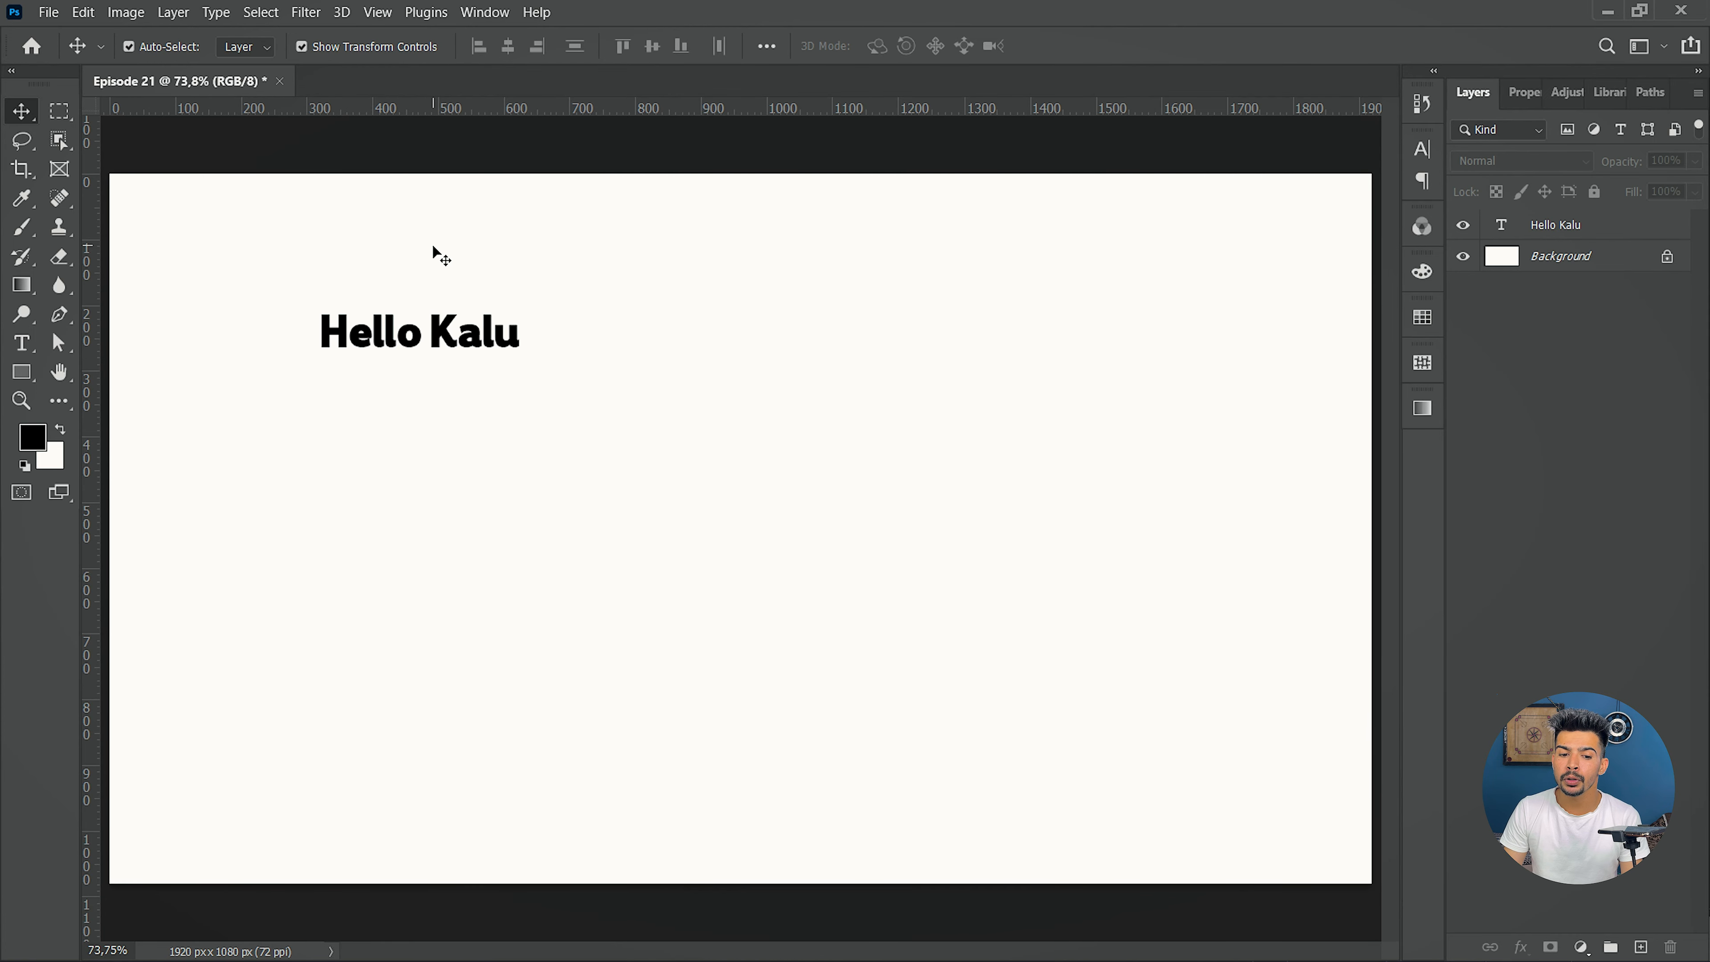
- Select the greeting text, change its font style to Light, and commit the edit
left_click_drag(470, 337, 454, 334)
double_click(455, 336)
left_click(482, 51)
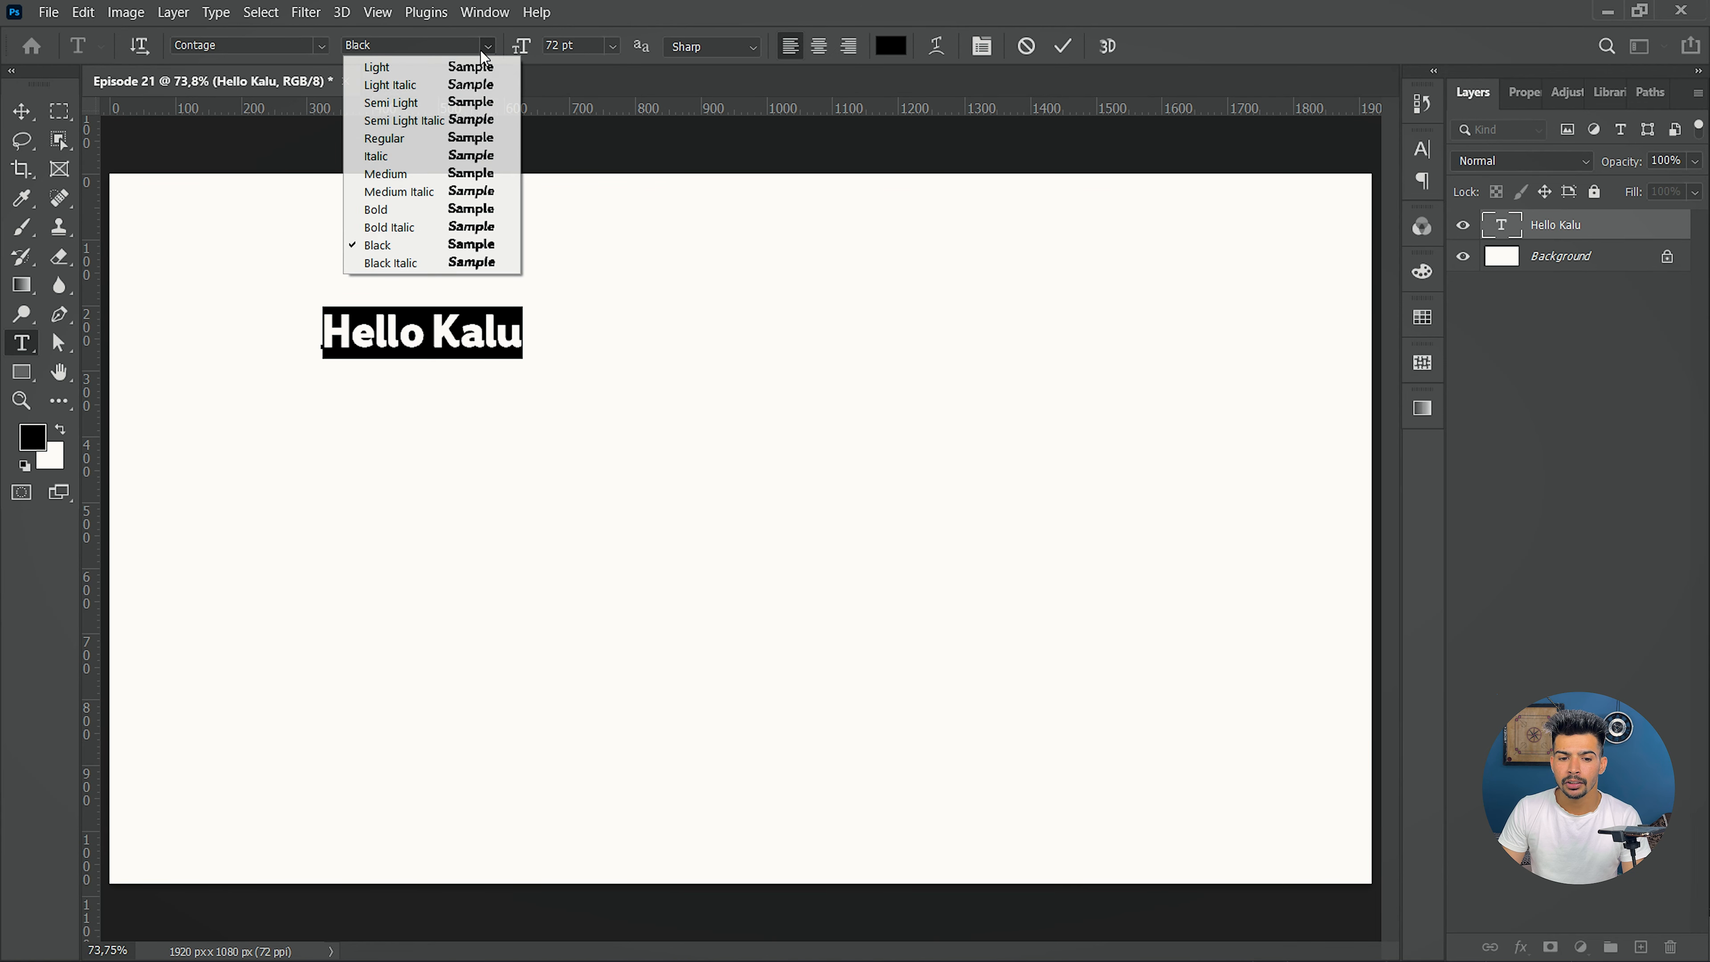
left_click(420, 68)
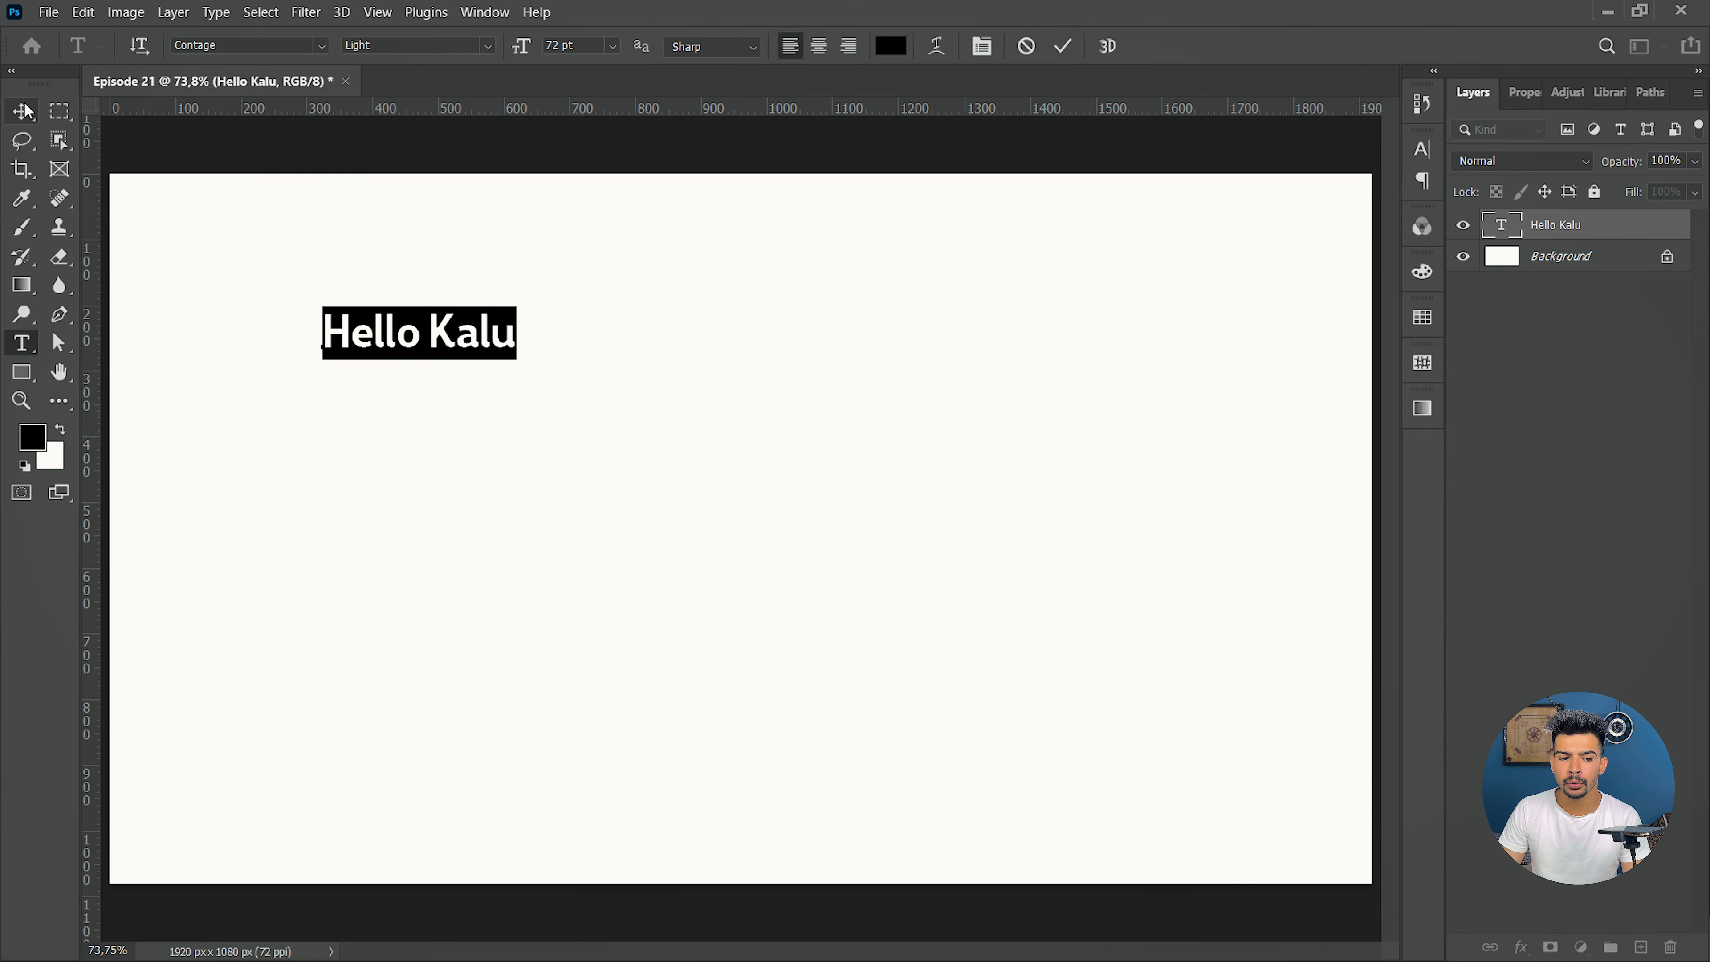
key("ctrl+Return")
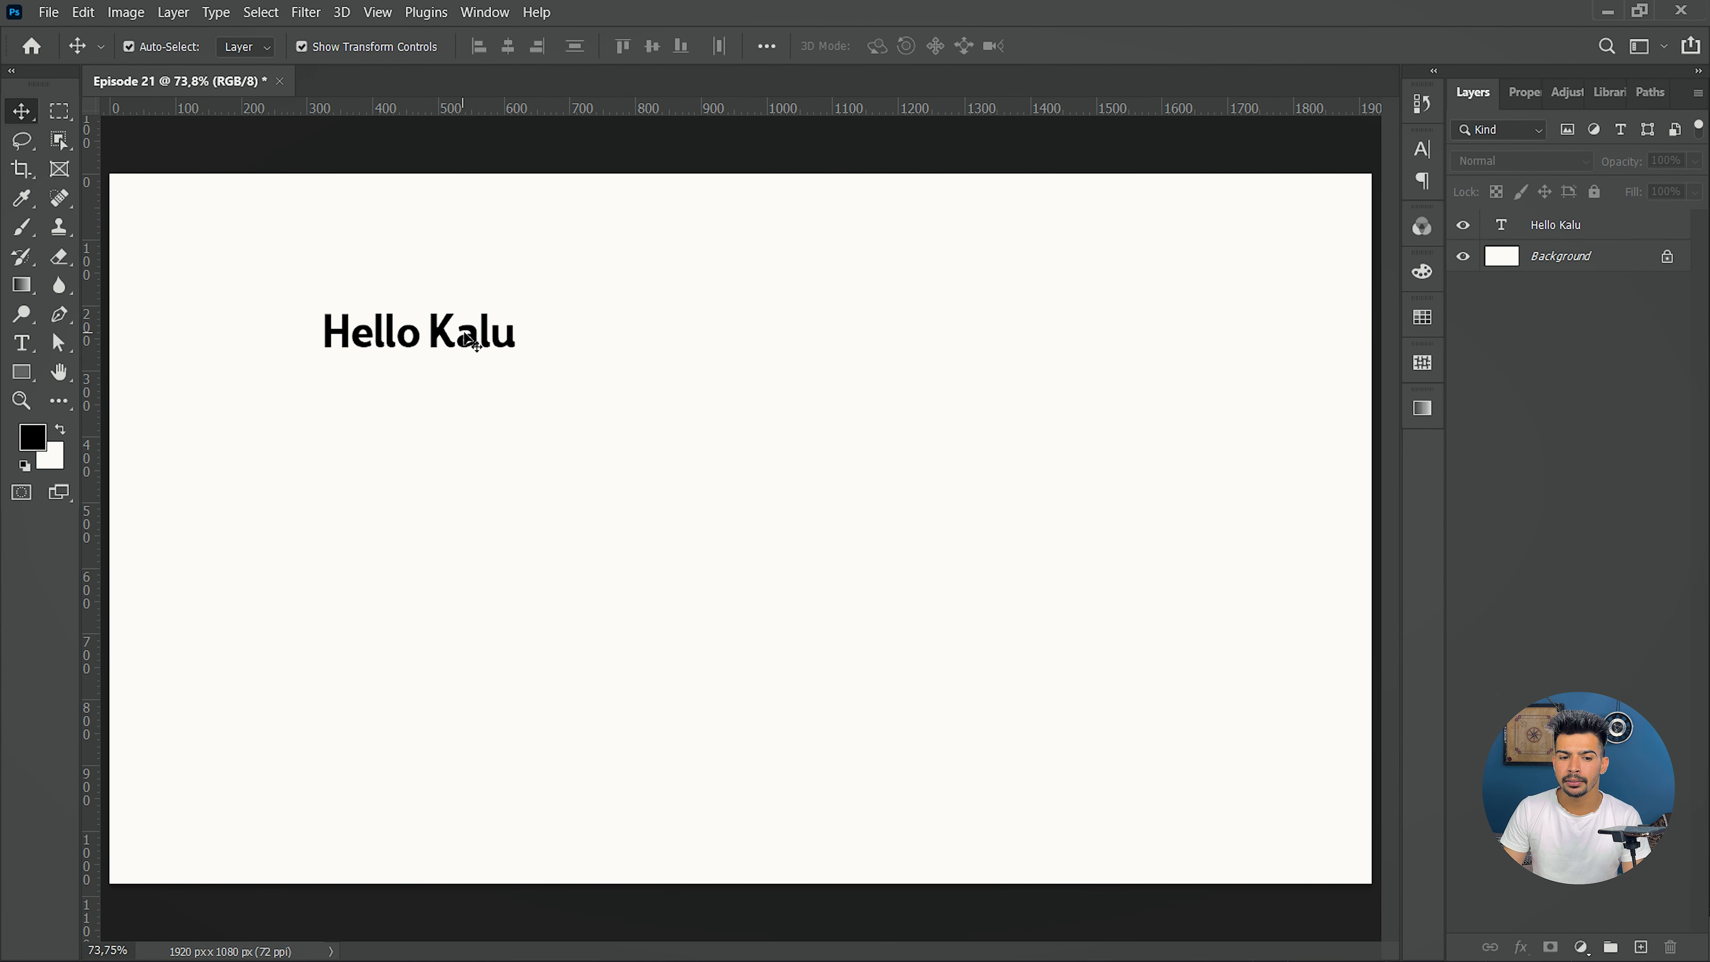
- Reselect the greeting text, check the available font styles, and set its size to the 48 pt preset
double_click(455, 337)
left_click(482, 47)
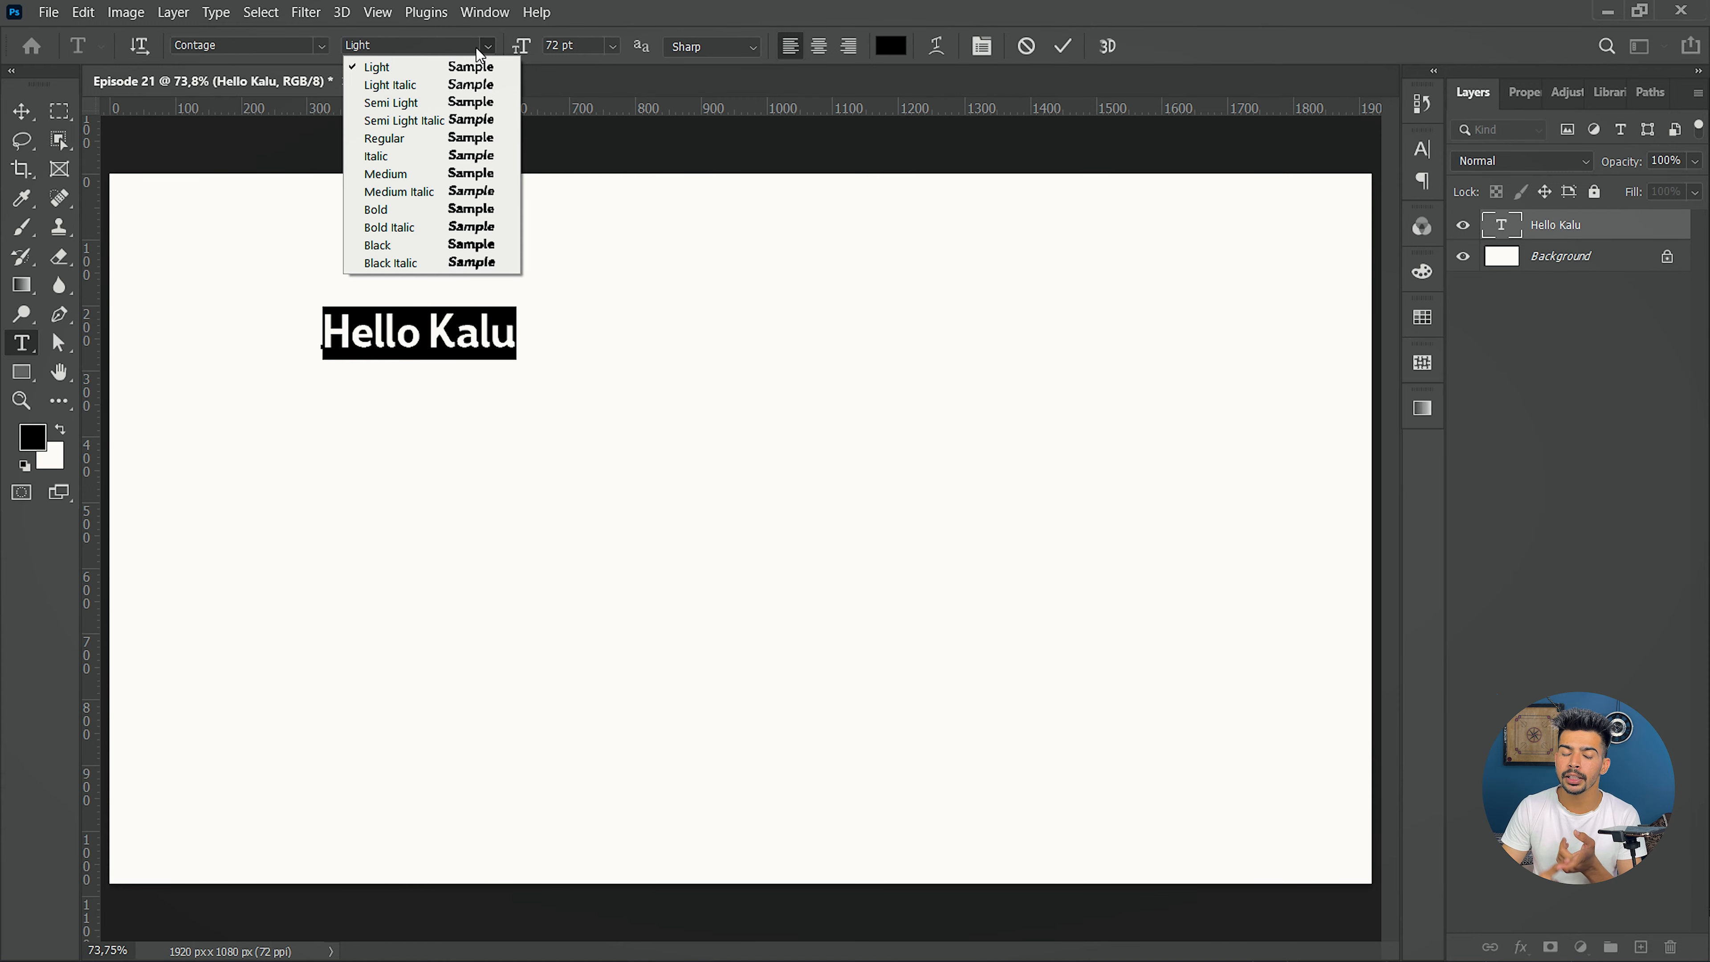
left_click(479, 53)
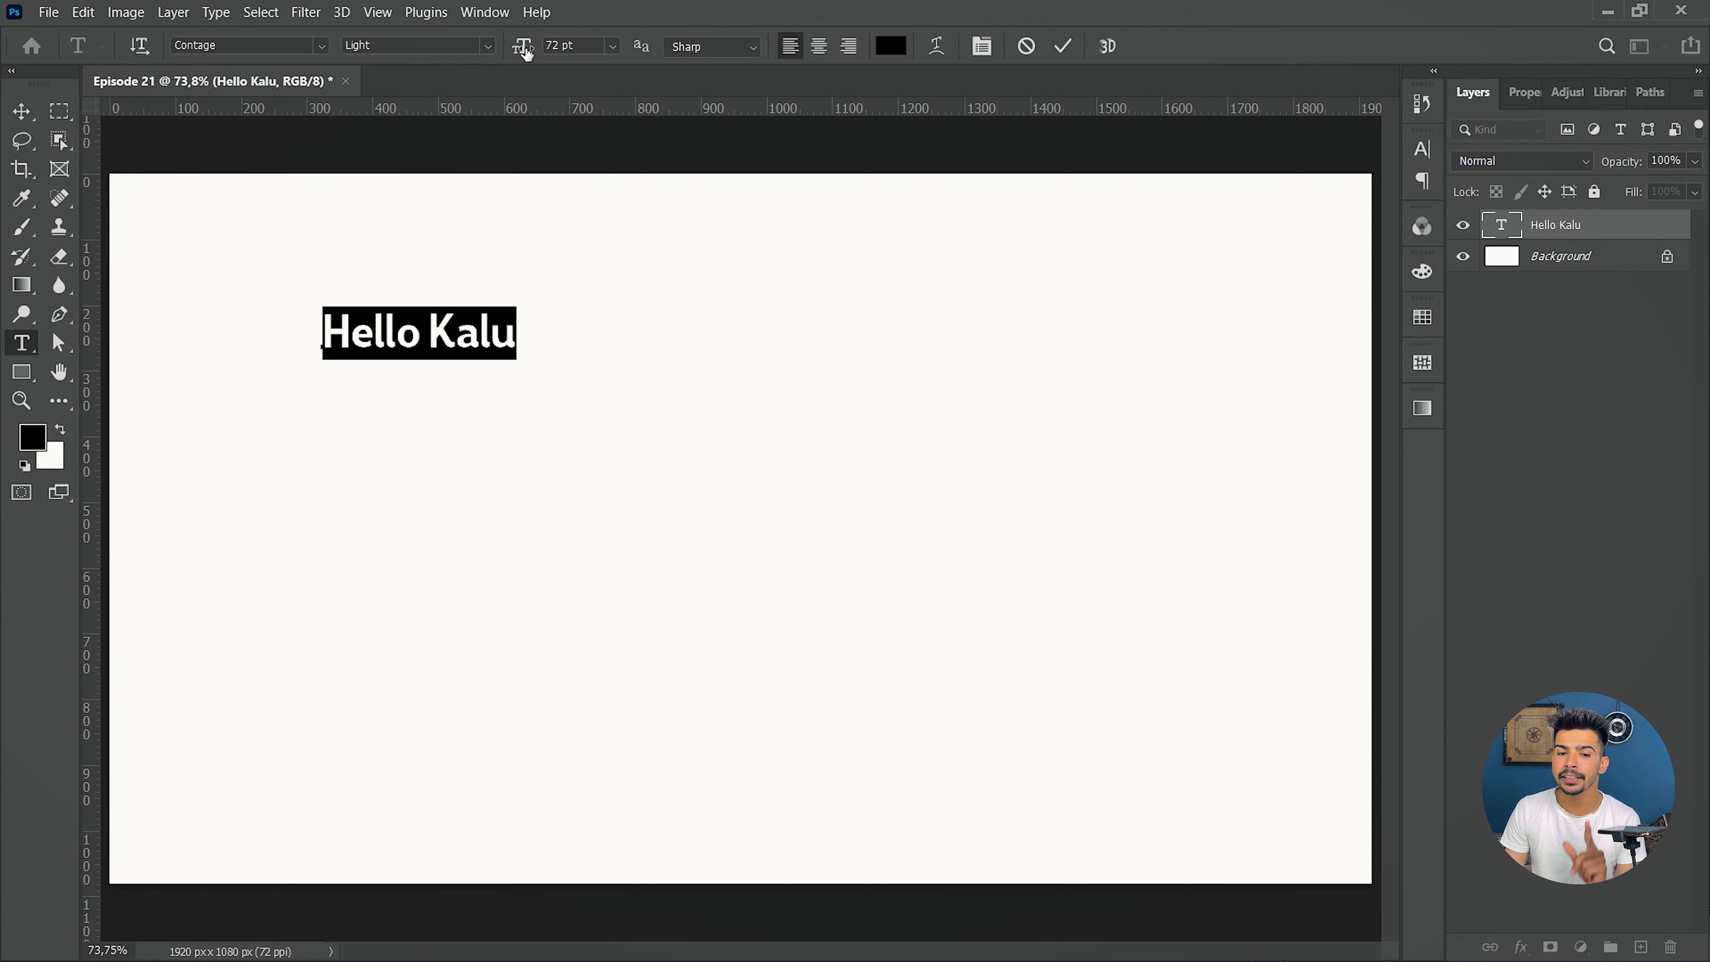
left_click(613, 47)
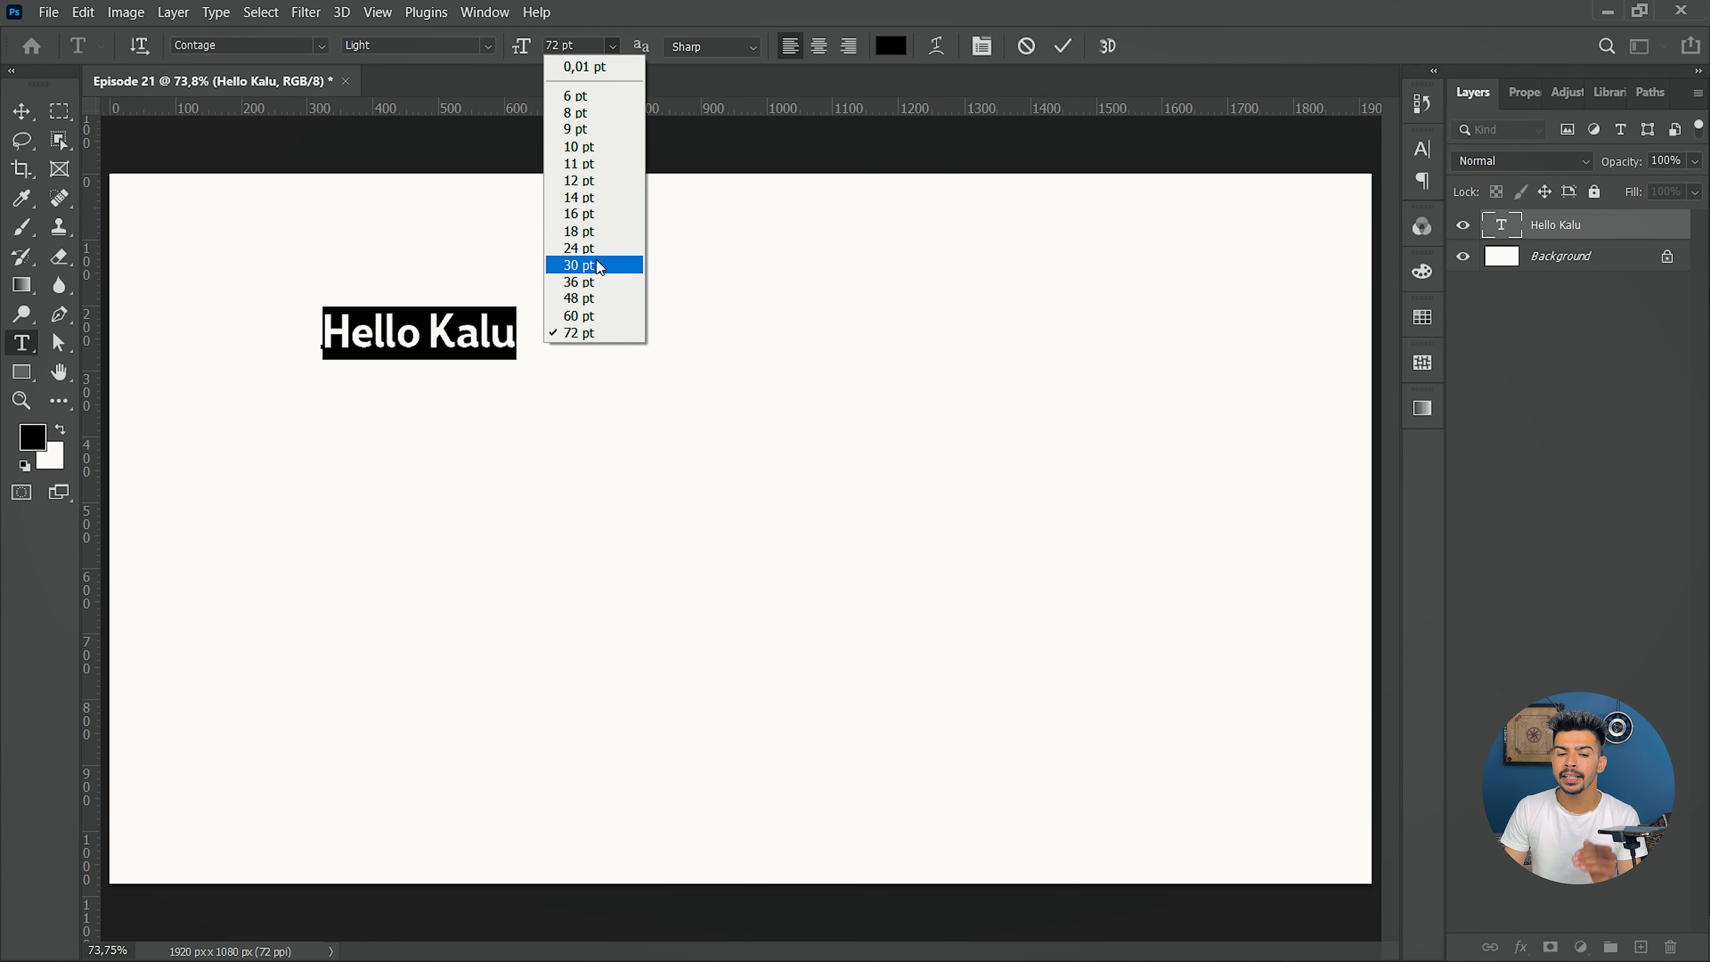
left_click(581, 302)
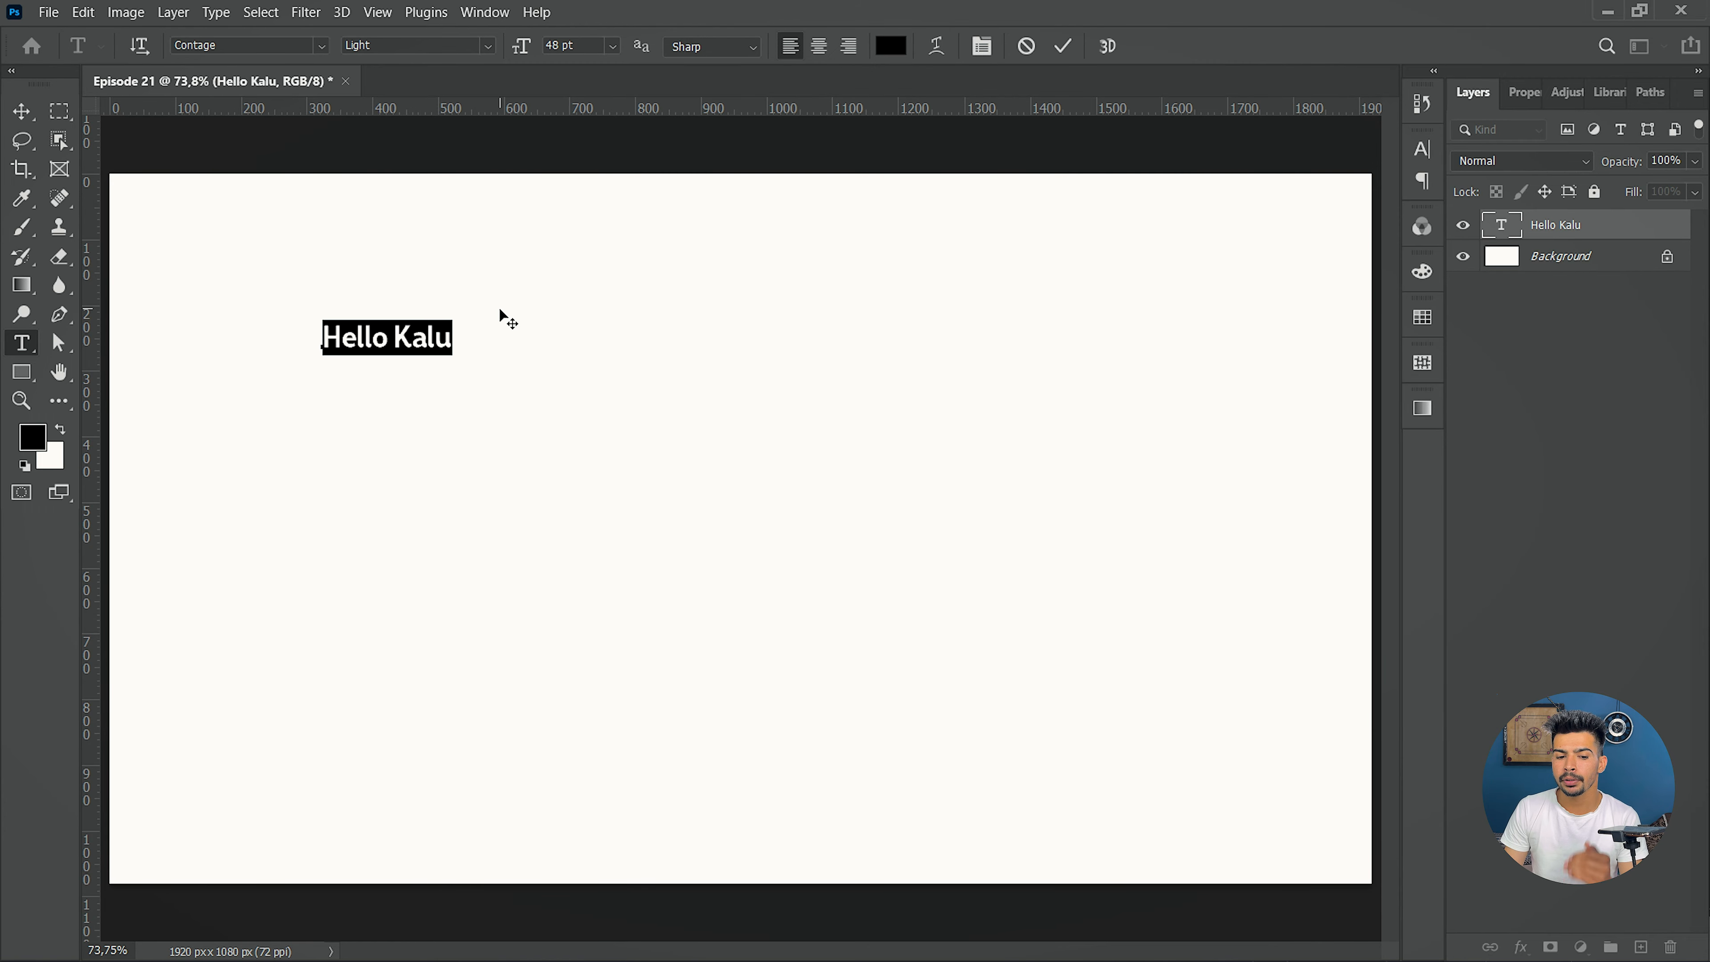
- Set the greeting's font size to 100 pt, reduce it to 86 pt, and commit the edit
left_click(583, 45)
type("1")
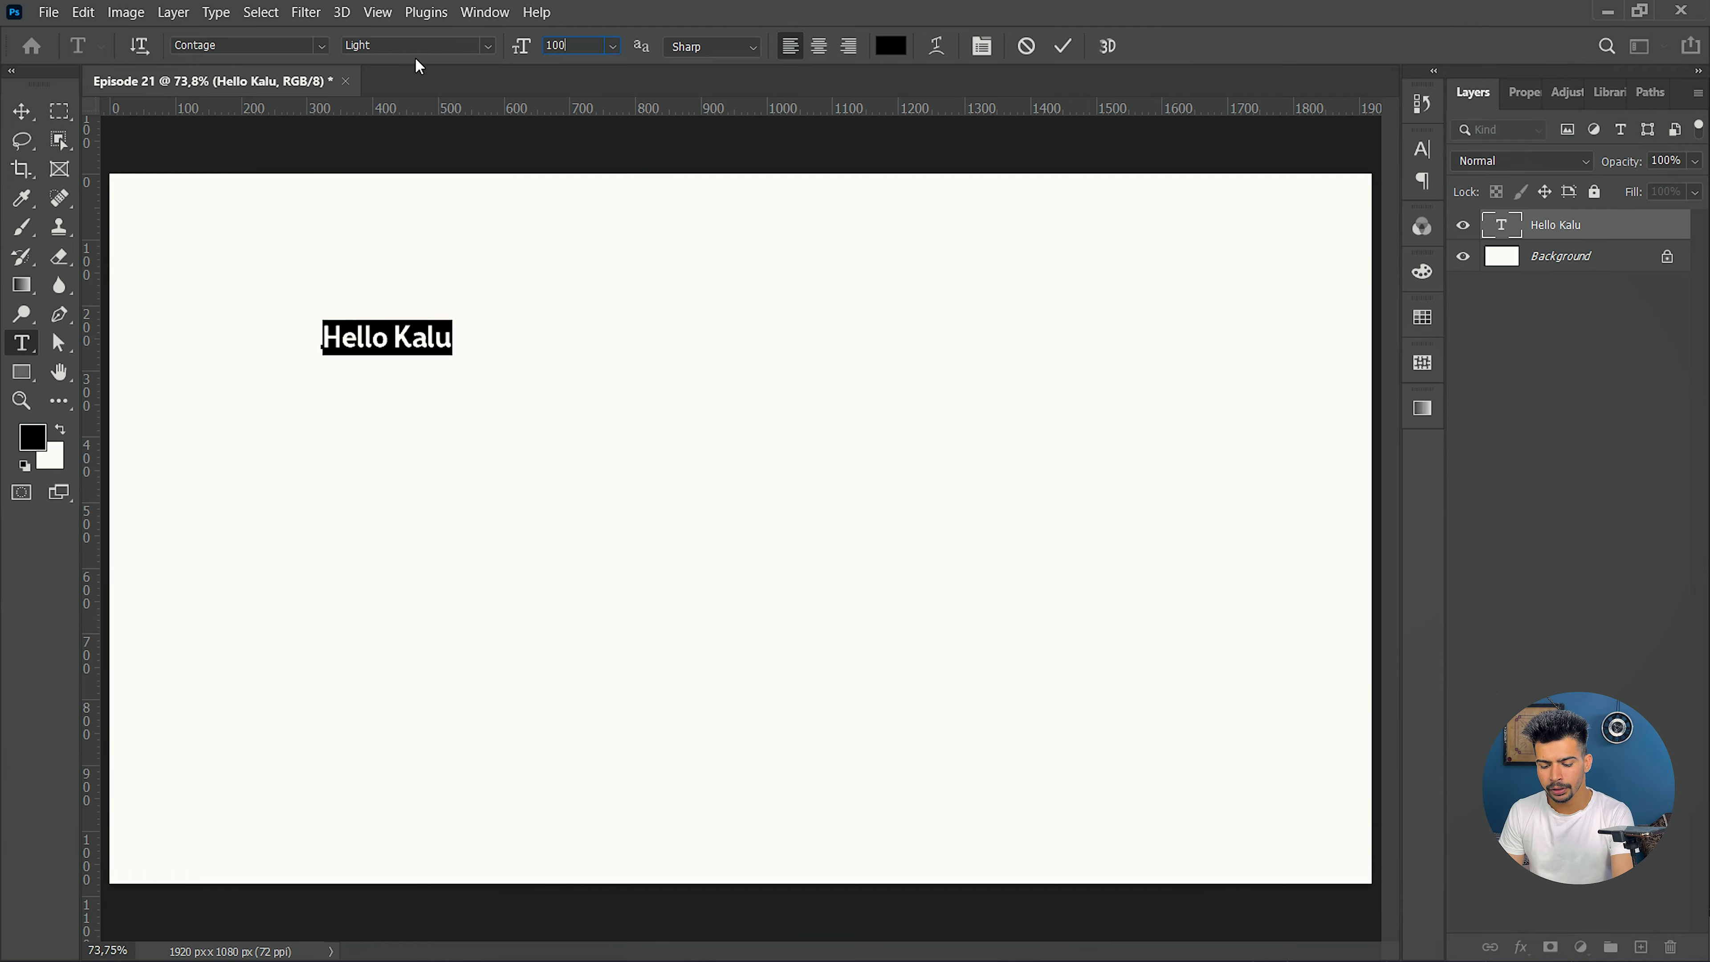
type("00")
key("Return")
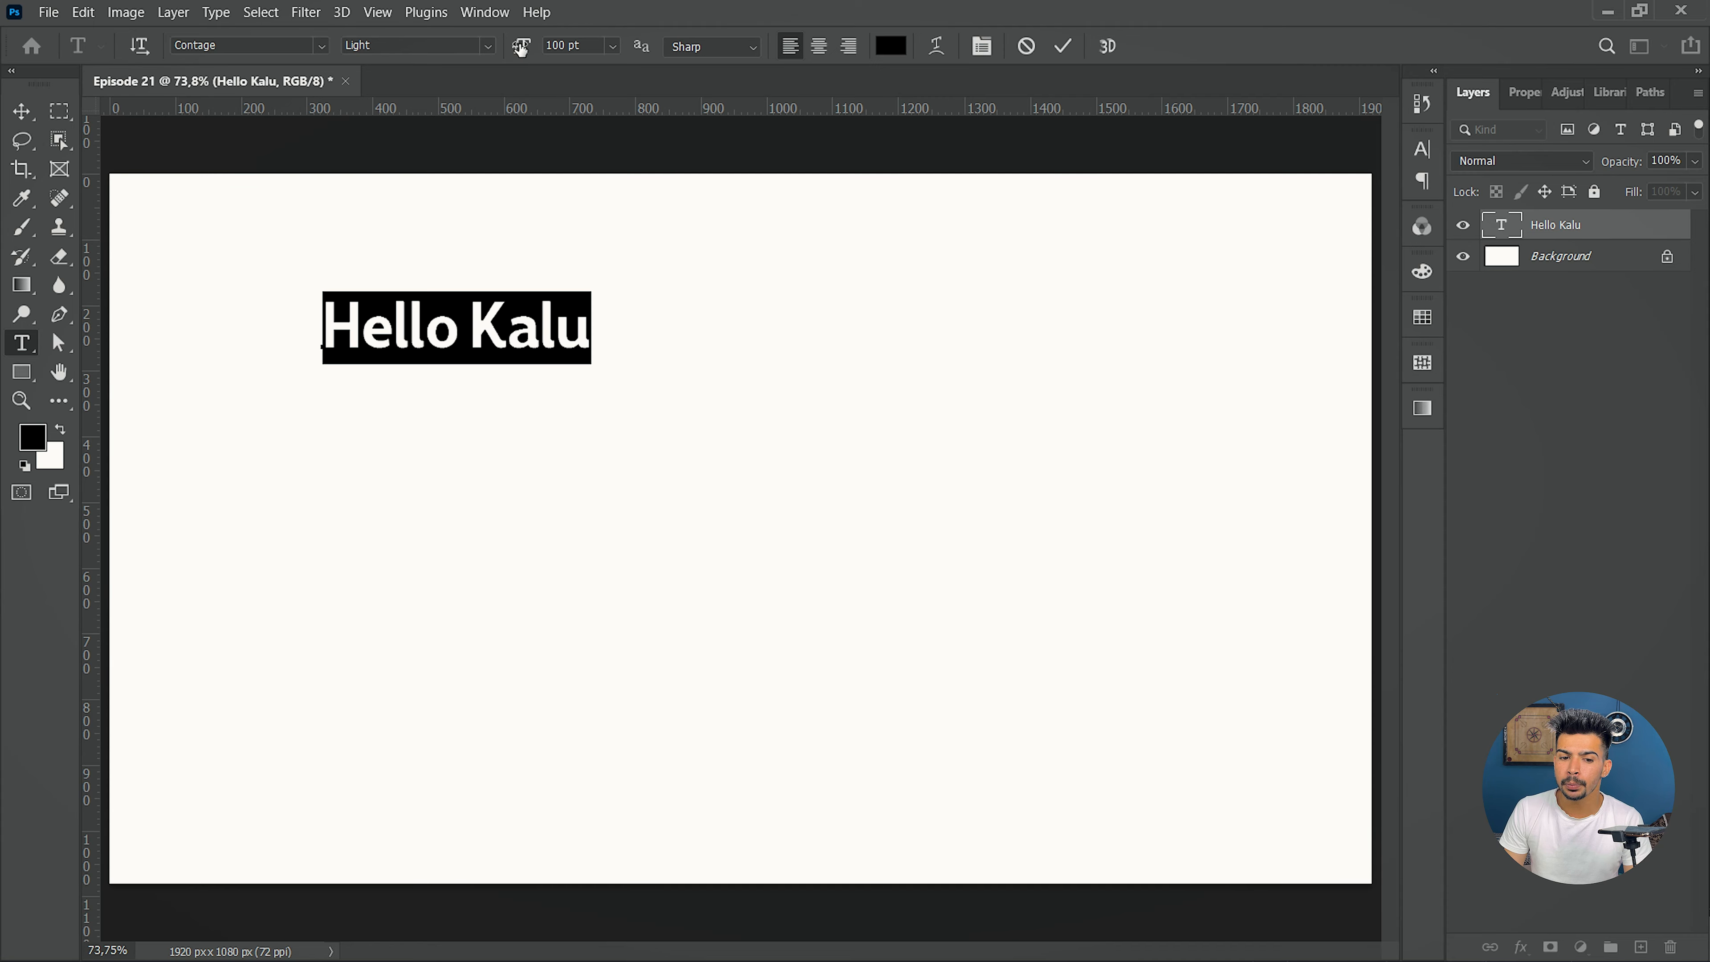
mouse_move(521, 48)
left_mouse_down()
mouse_move(628, 44)
mouse_move(512, 65)
left_mouse_up()
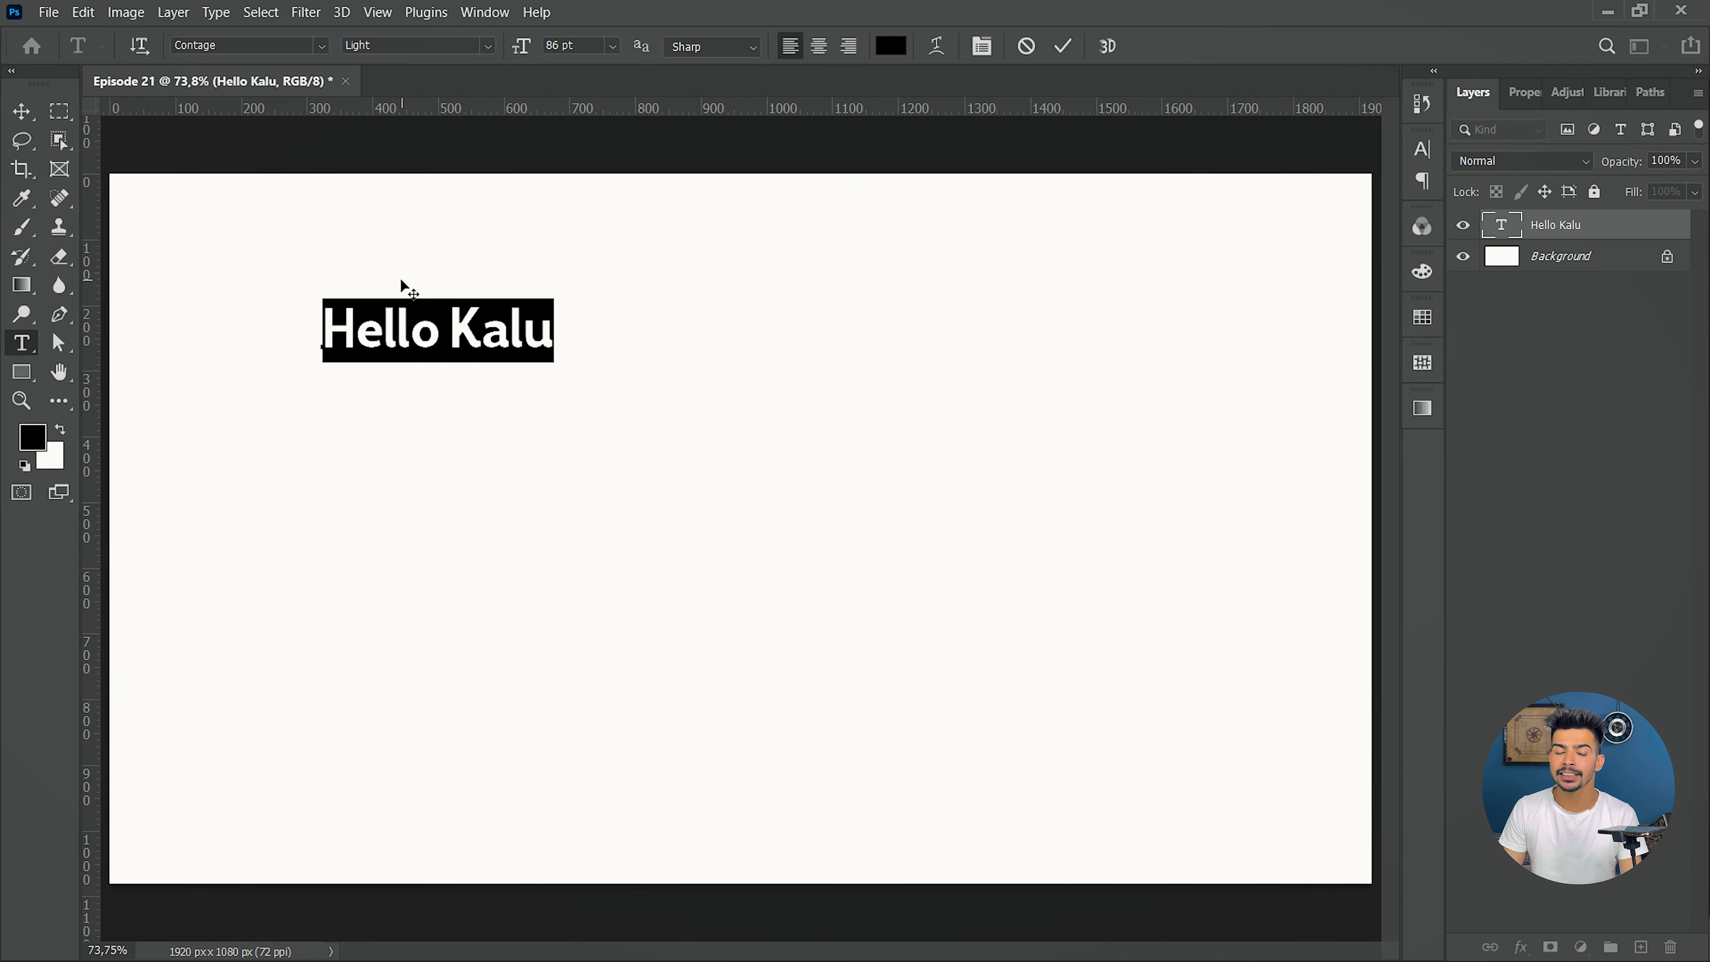
left_click(26, 114)
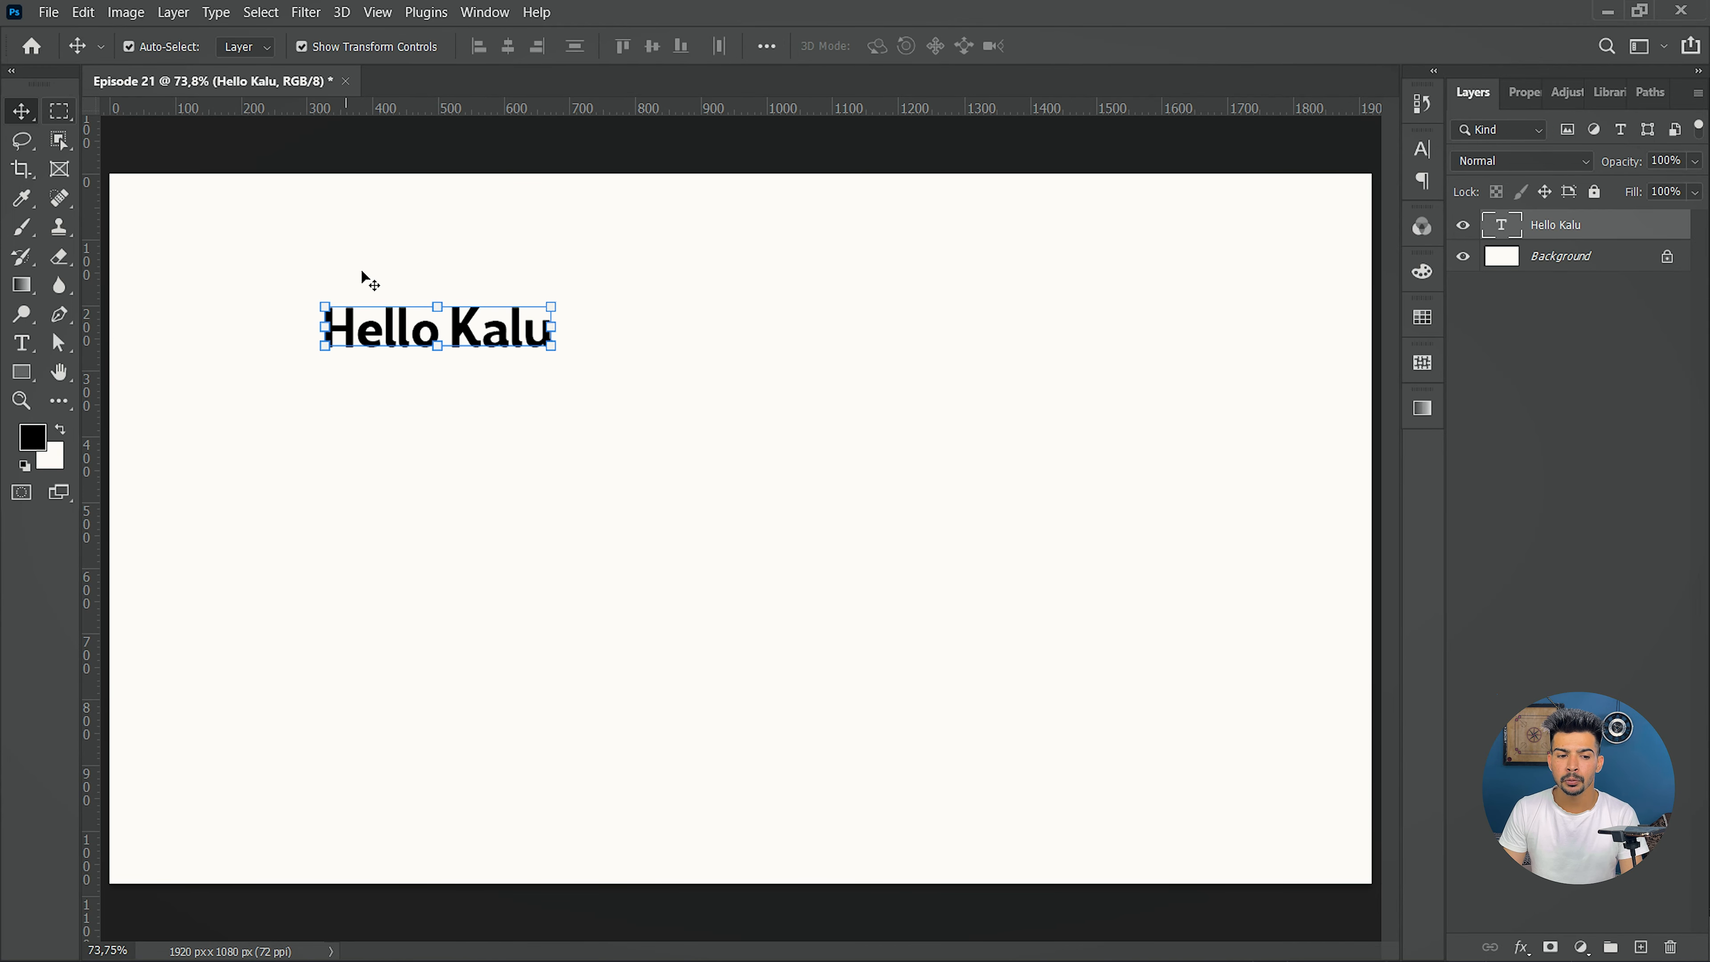
- Examine the pixel edges of the greeting's letter K and set the text's anti-aliasing to None
scroll(455, 329, "up", 6)
scroll(535, 340, "up", 7)
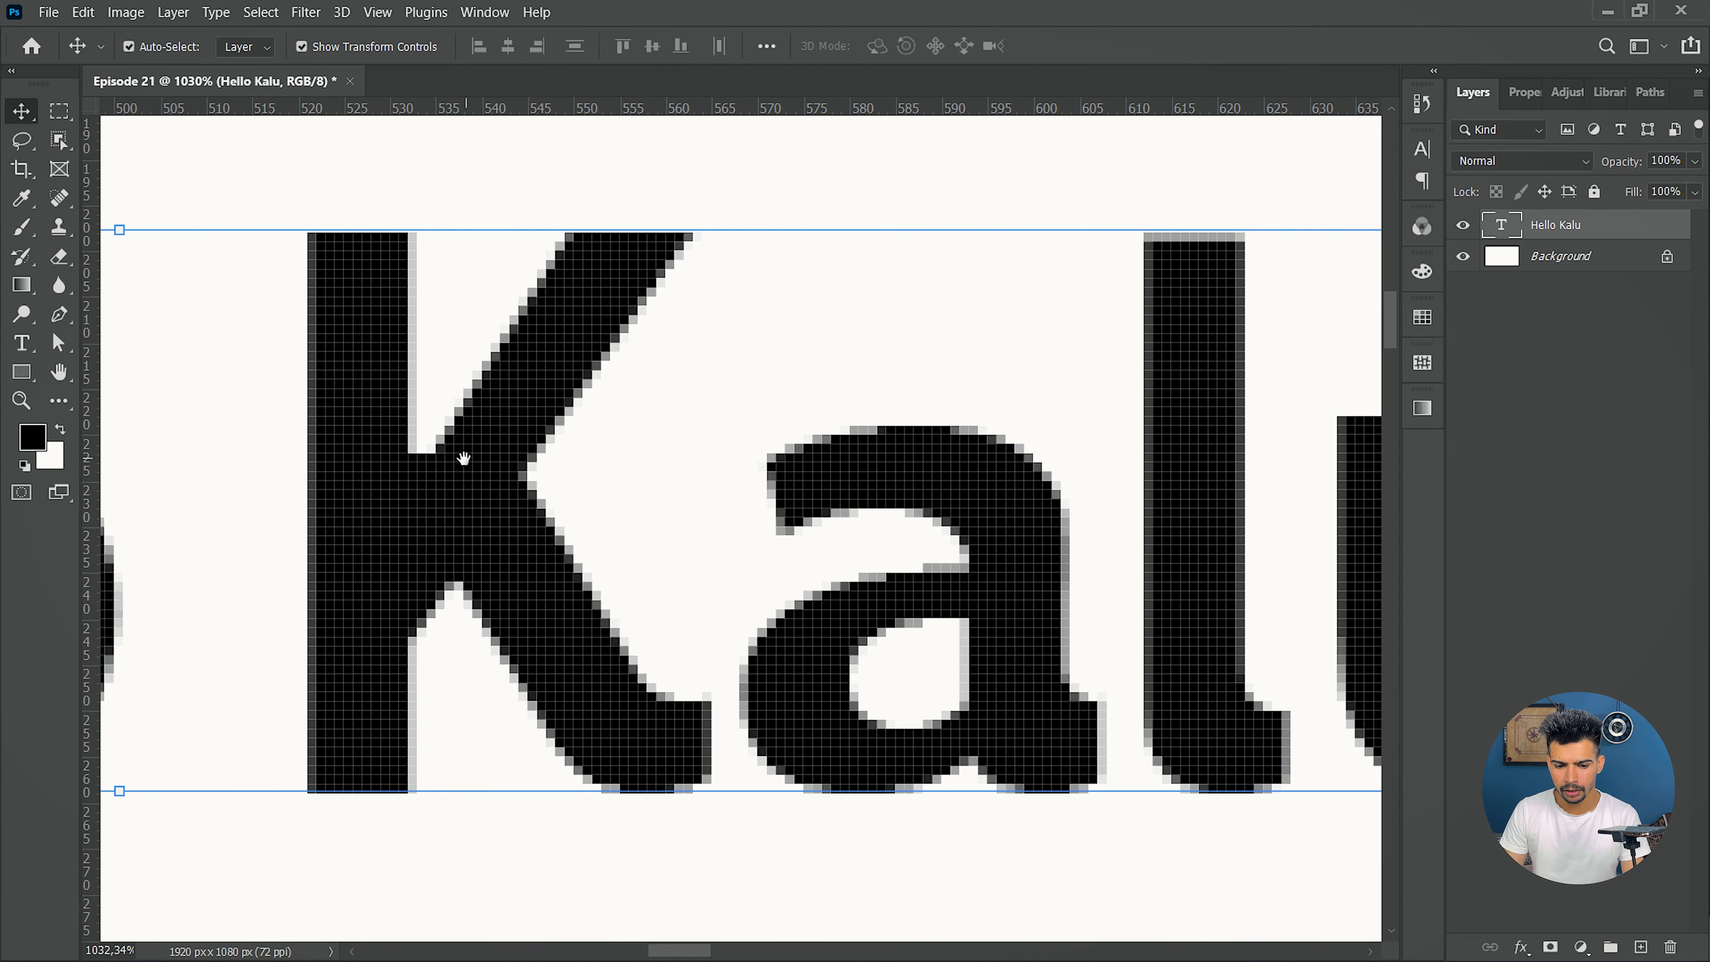
left_click_drag(458, 451, 668, 386)
scroll(679, 410, "up", 1)
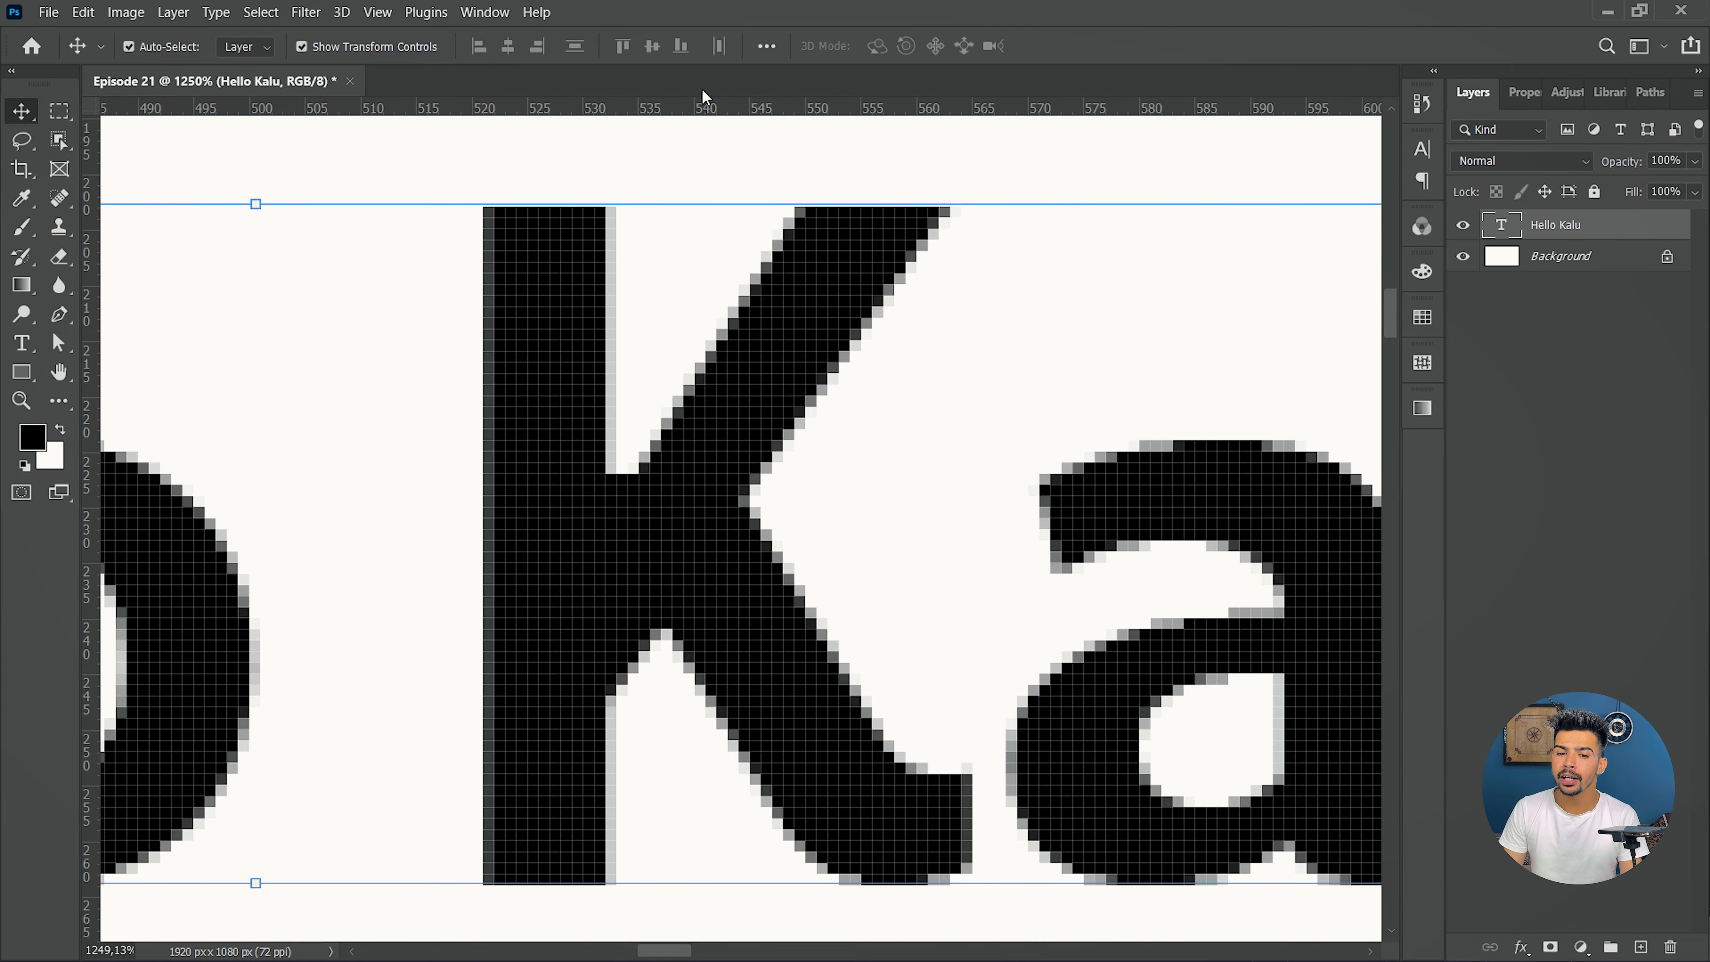
left_click(22, 343)
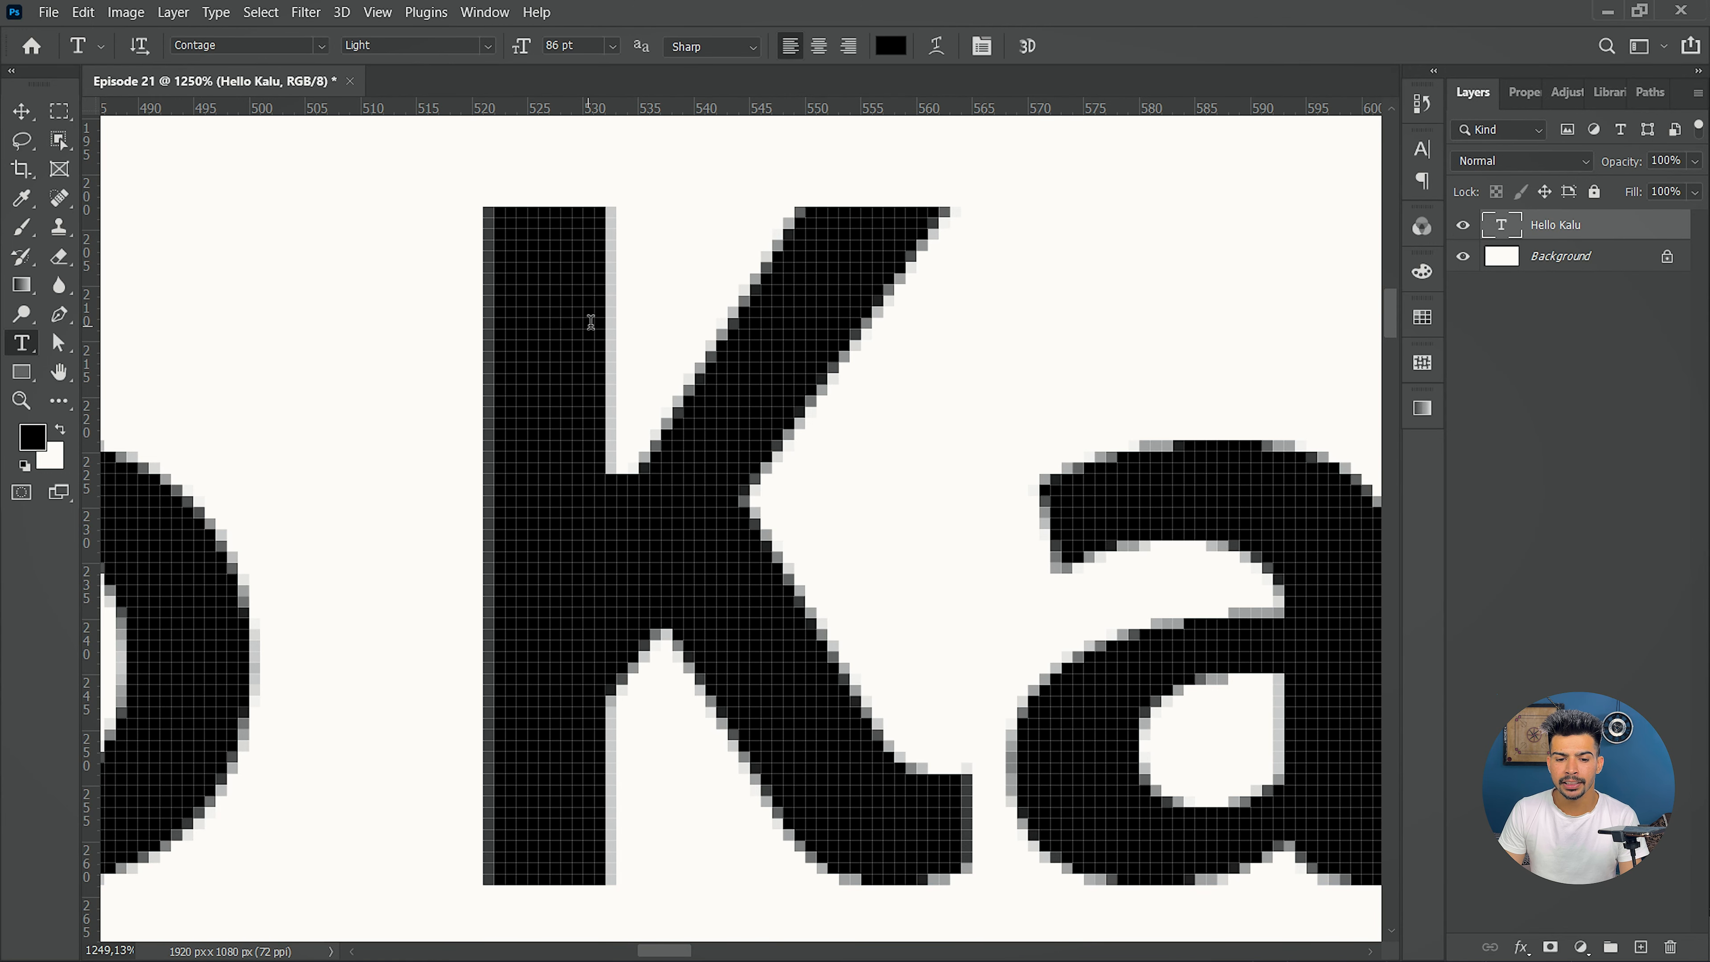
left_click(855, 345)
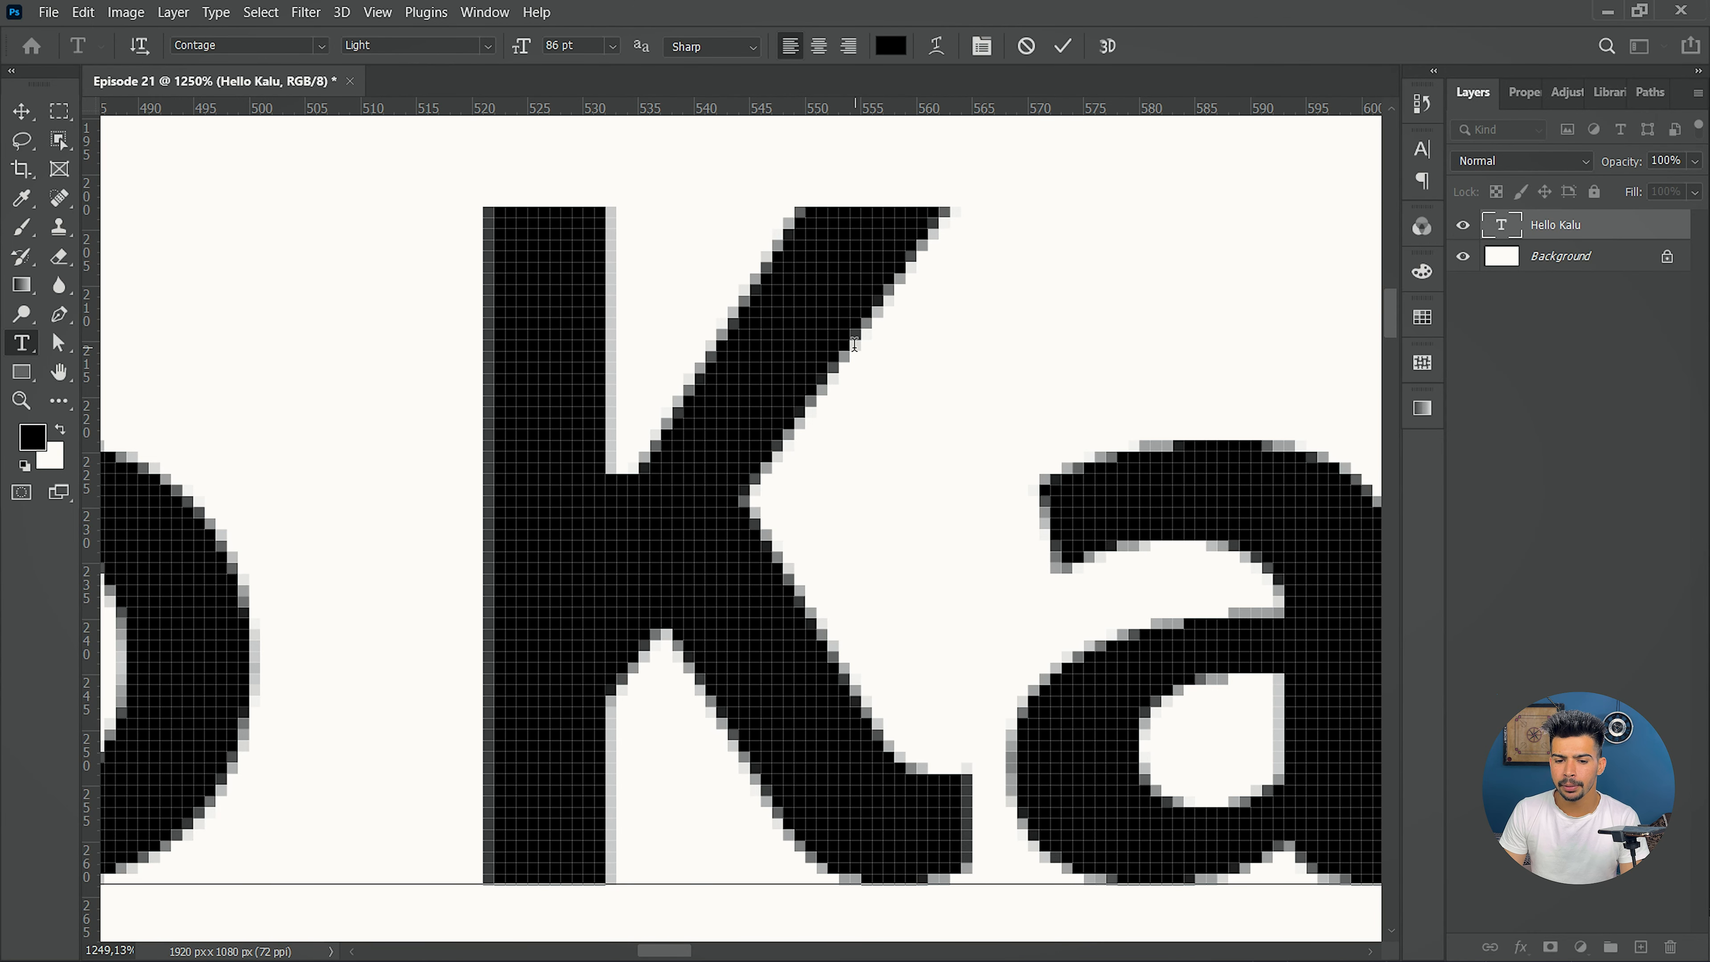
left_click(735, 48)
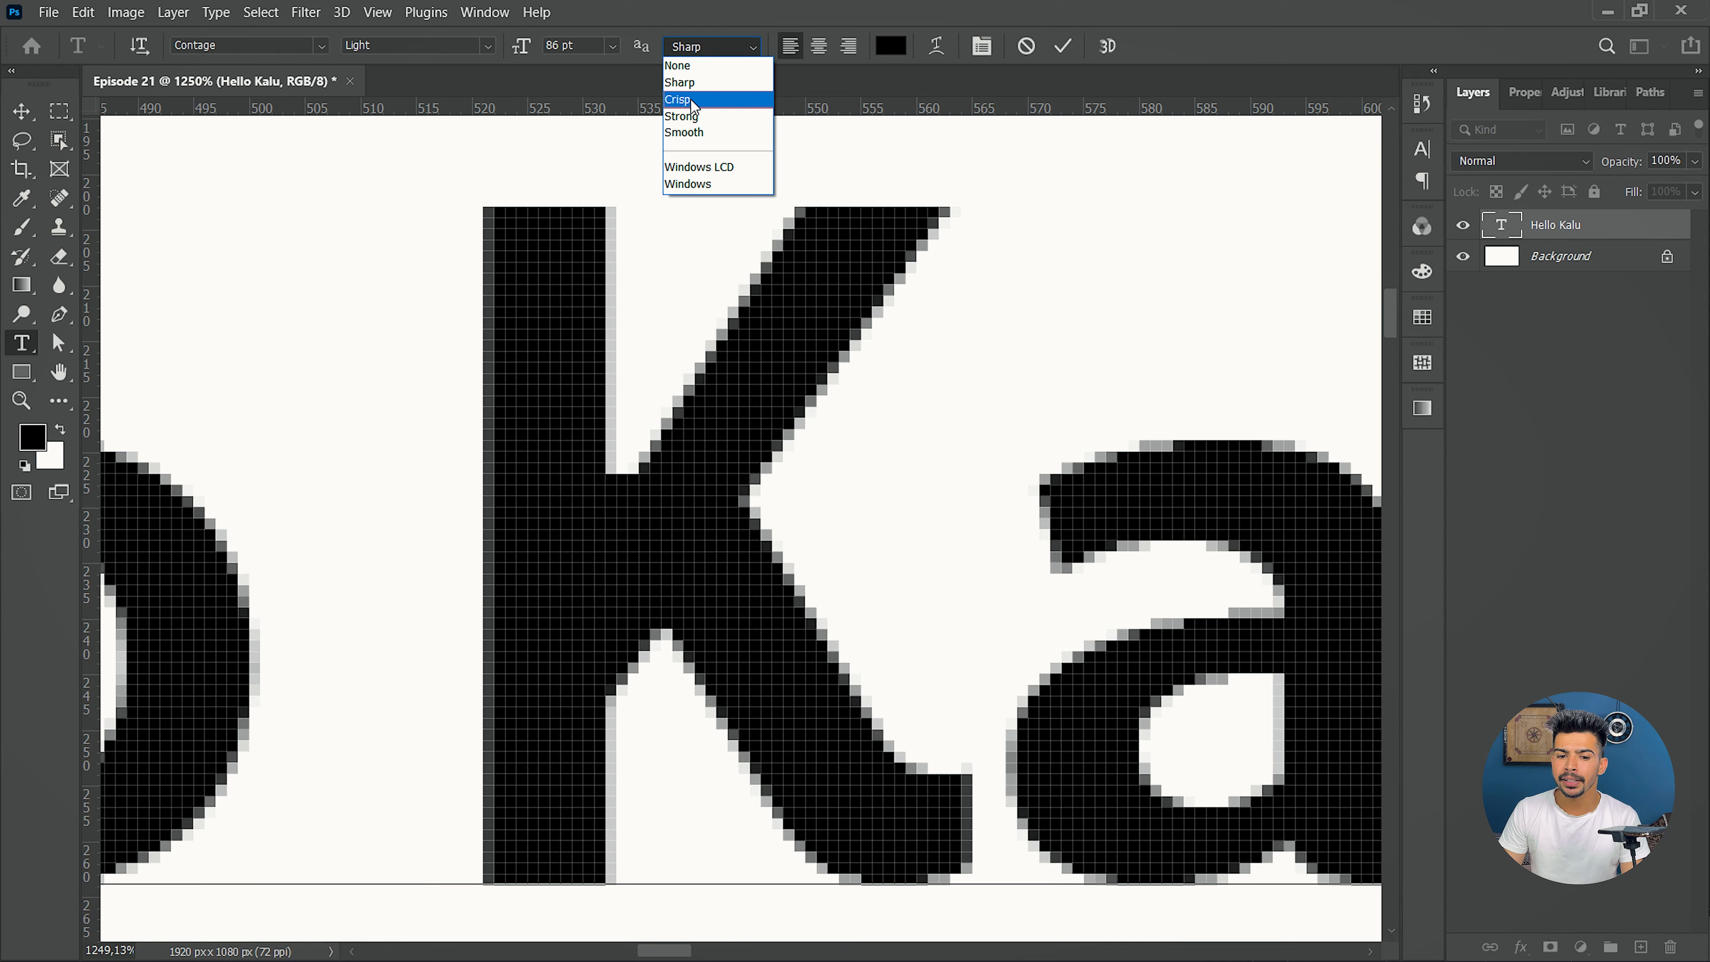
left_click(687, 65)
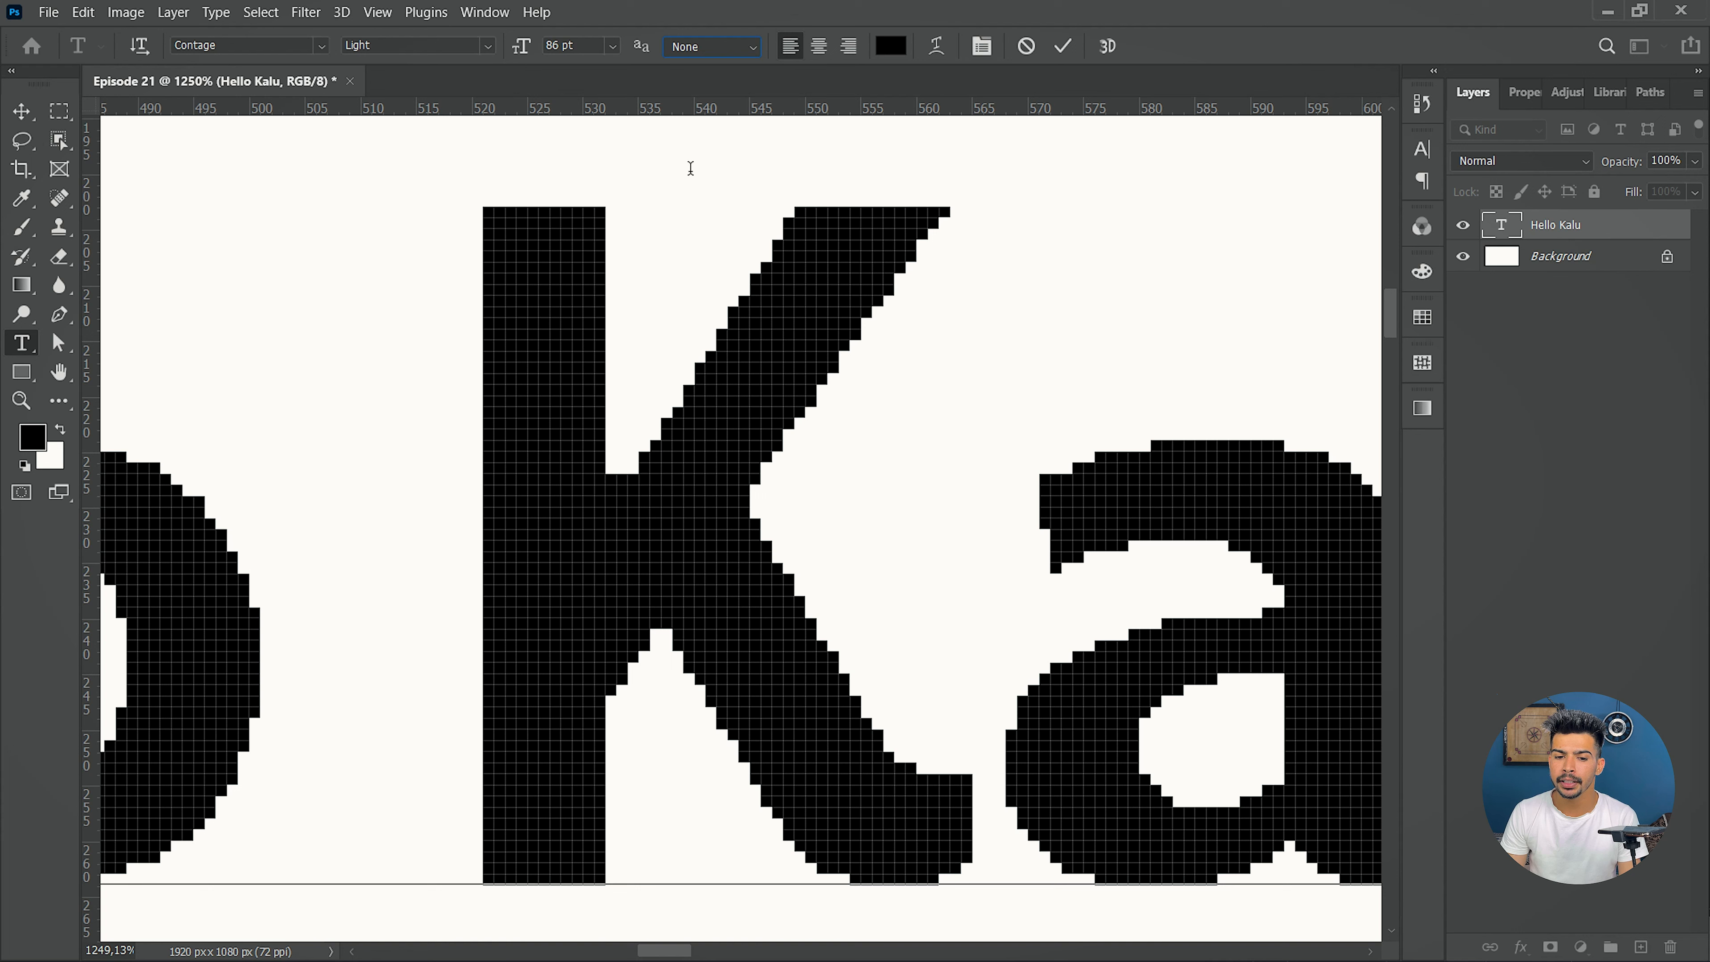
- Try the Sharp, Crisp, Strong and Smooth anti-aliasing methods on the greeting in turn
left_click(720, 48)
left_click(700, 75)
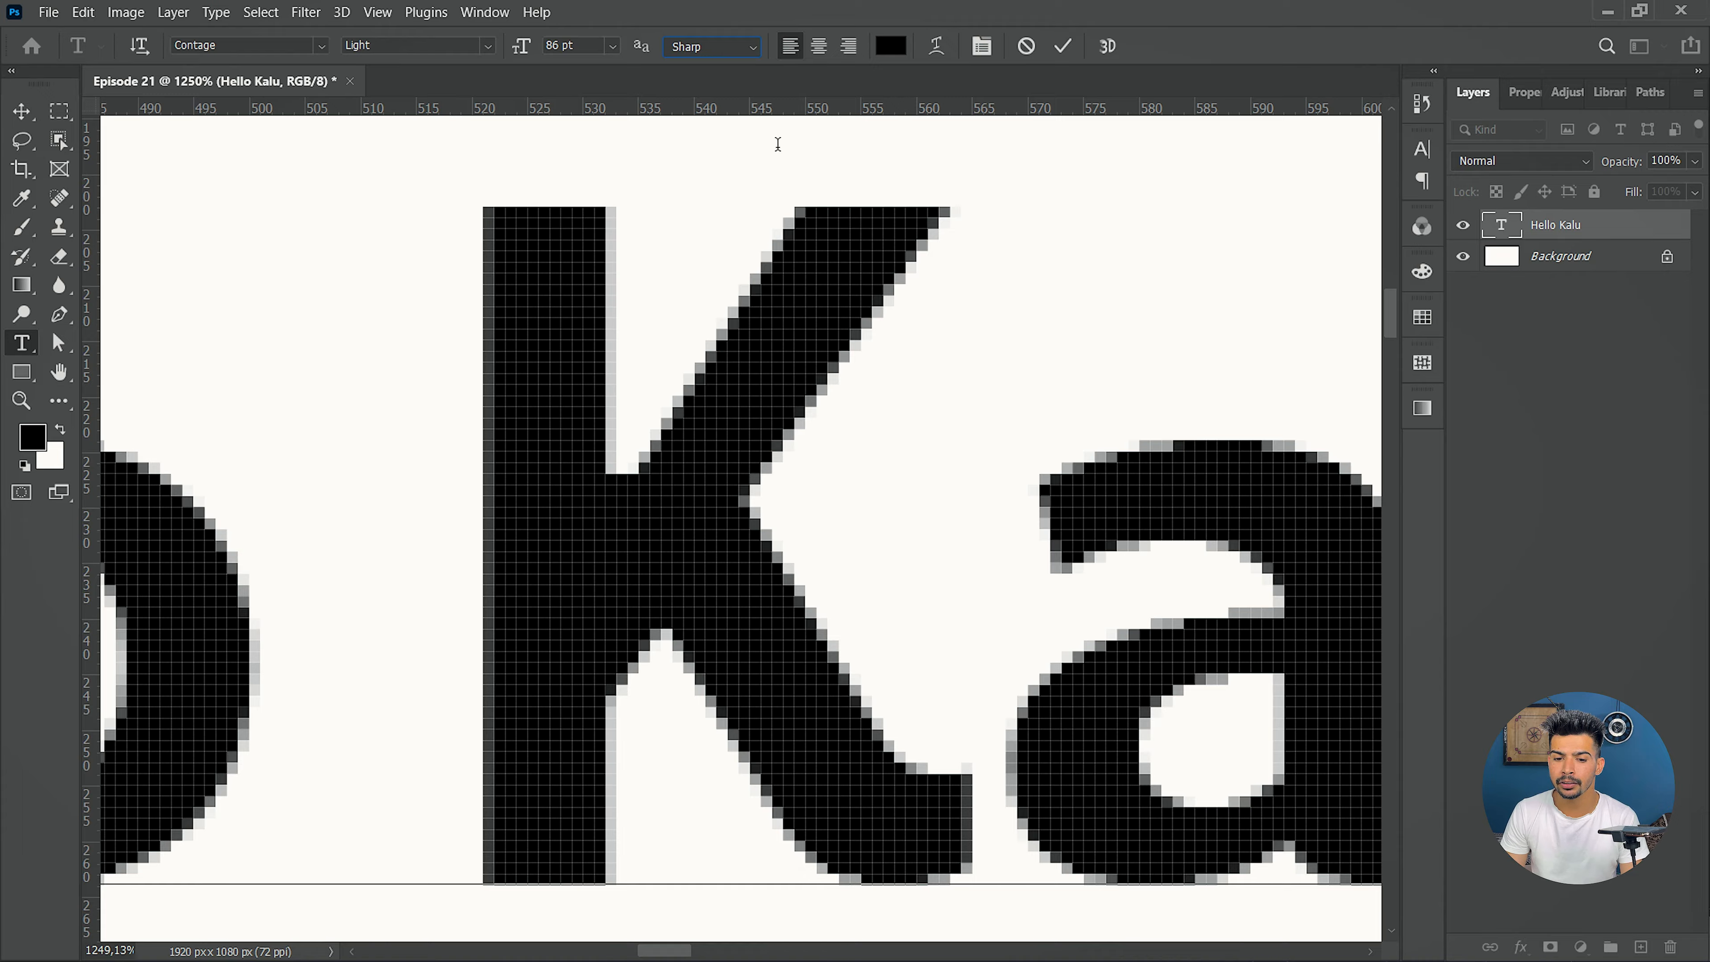
left_click(740, 47)
left_click(708, 105)
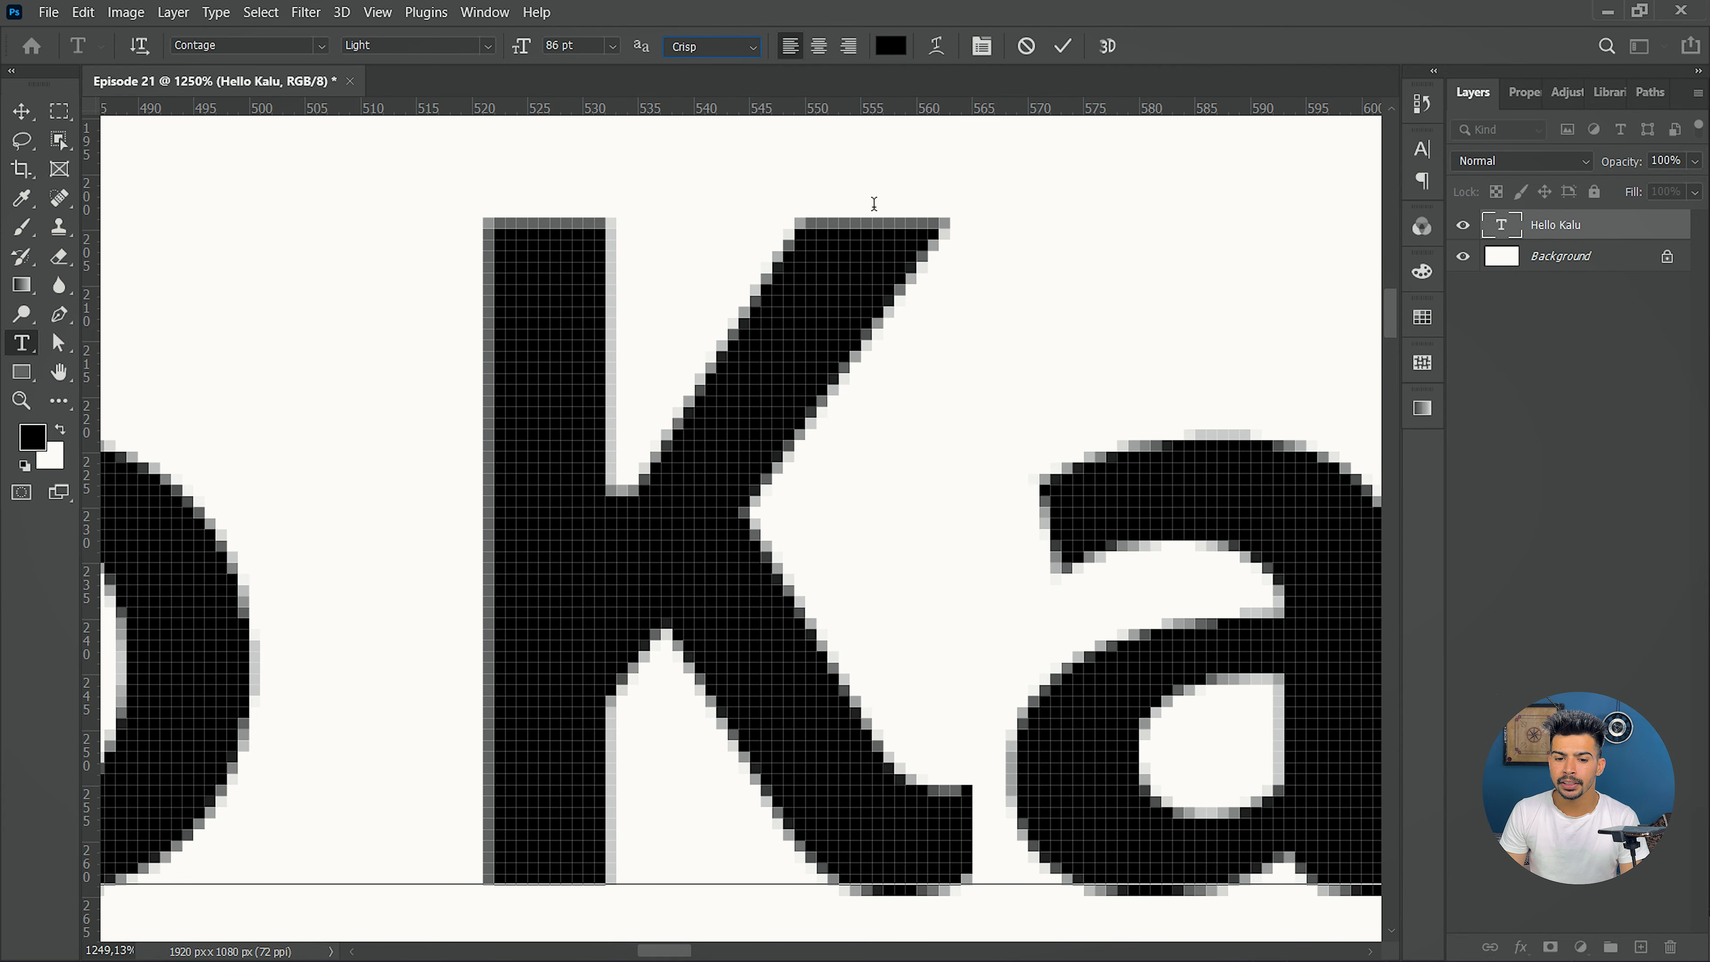
left_click(716, 53)
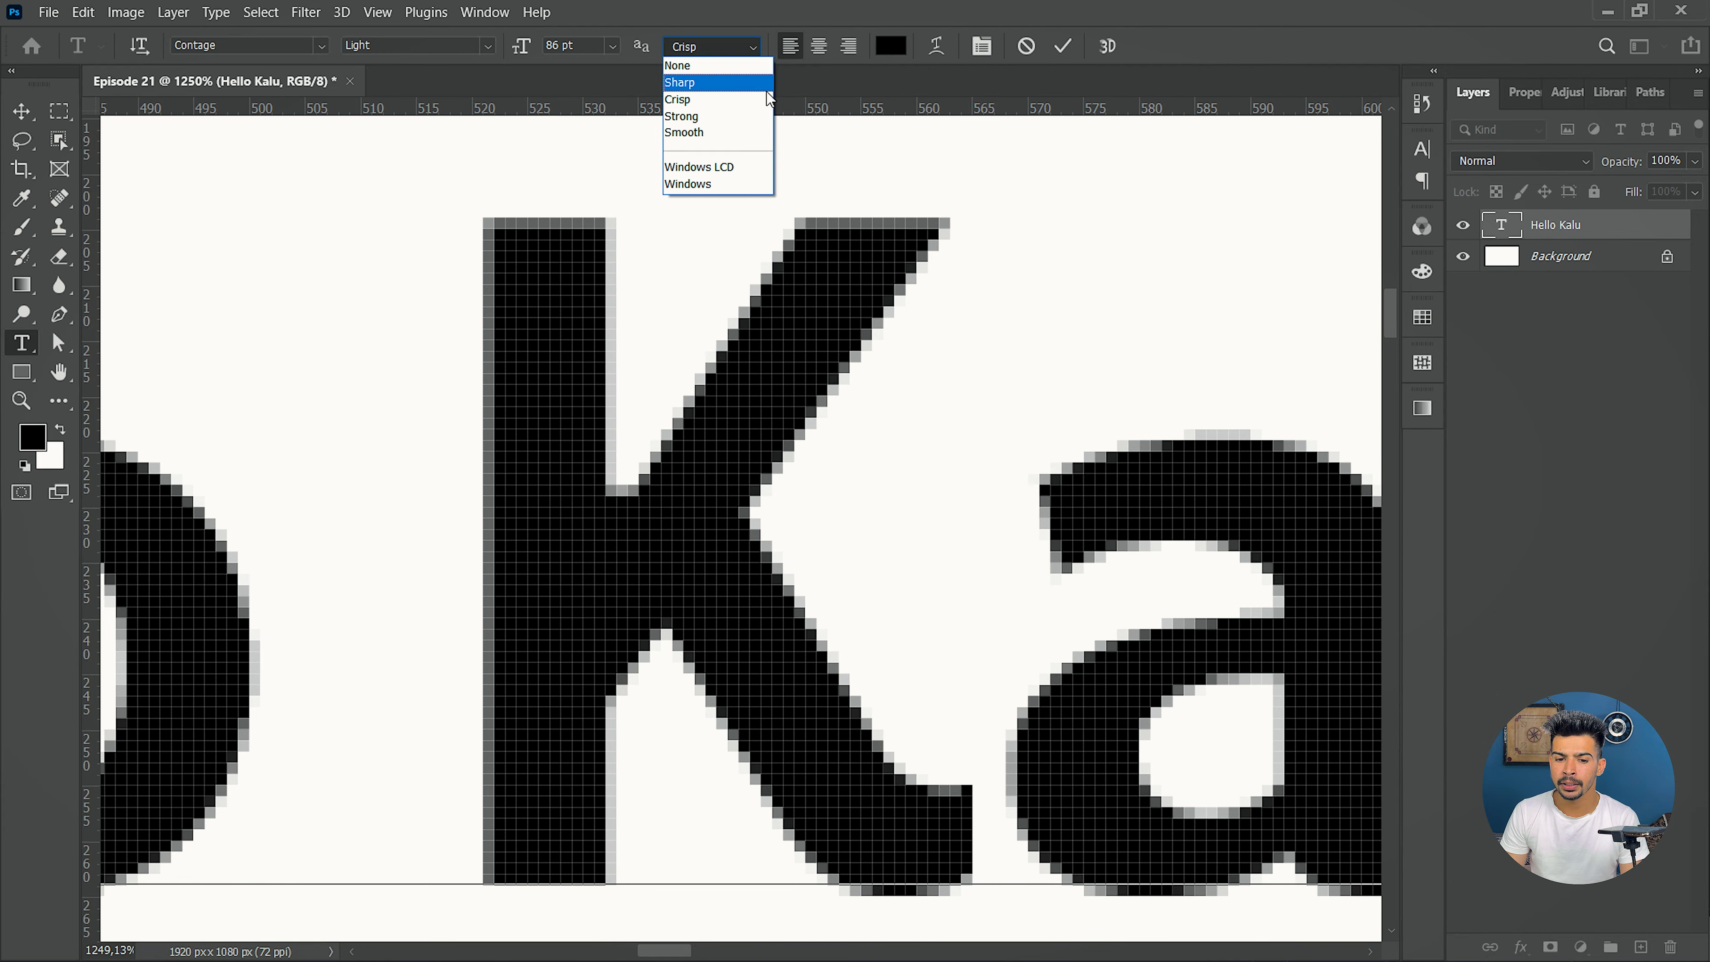
left_click(726, 126)
left_click(710, 49)
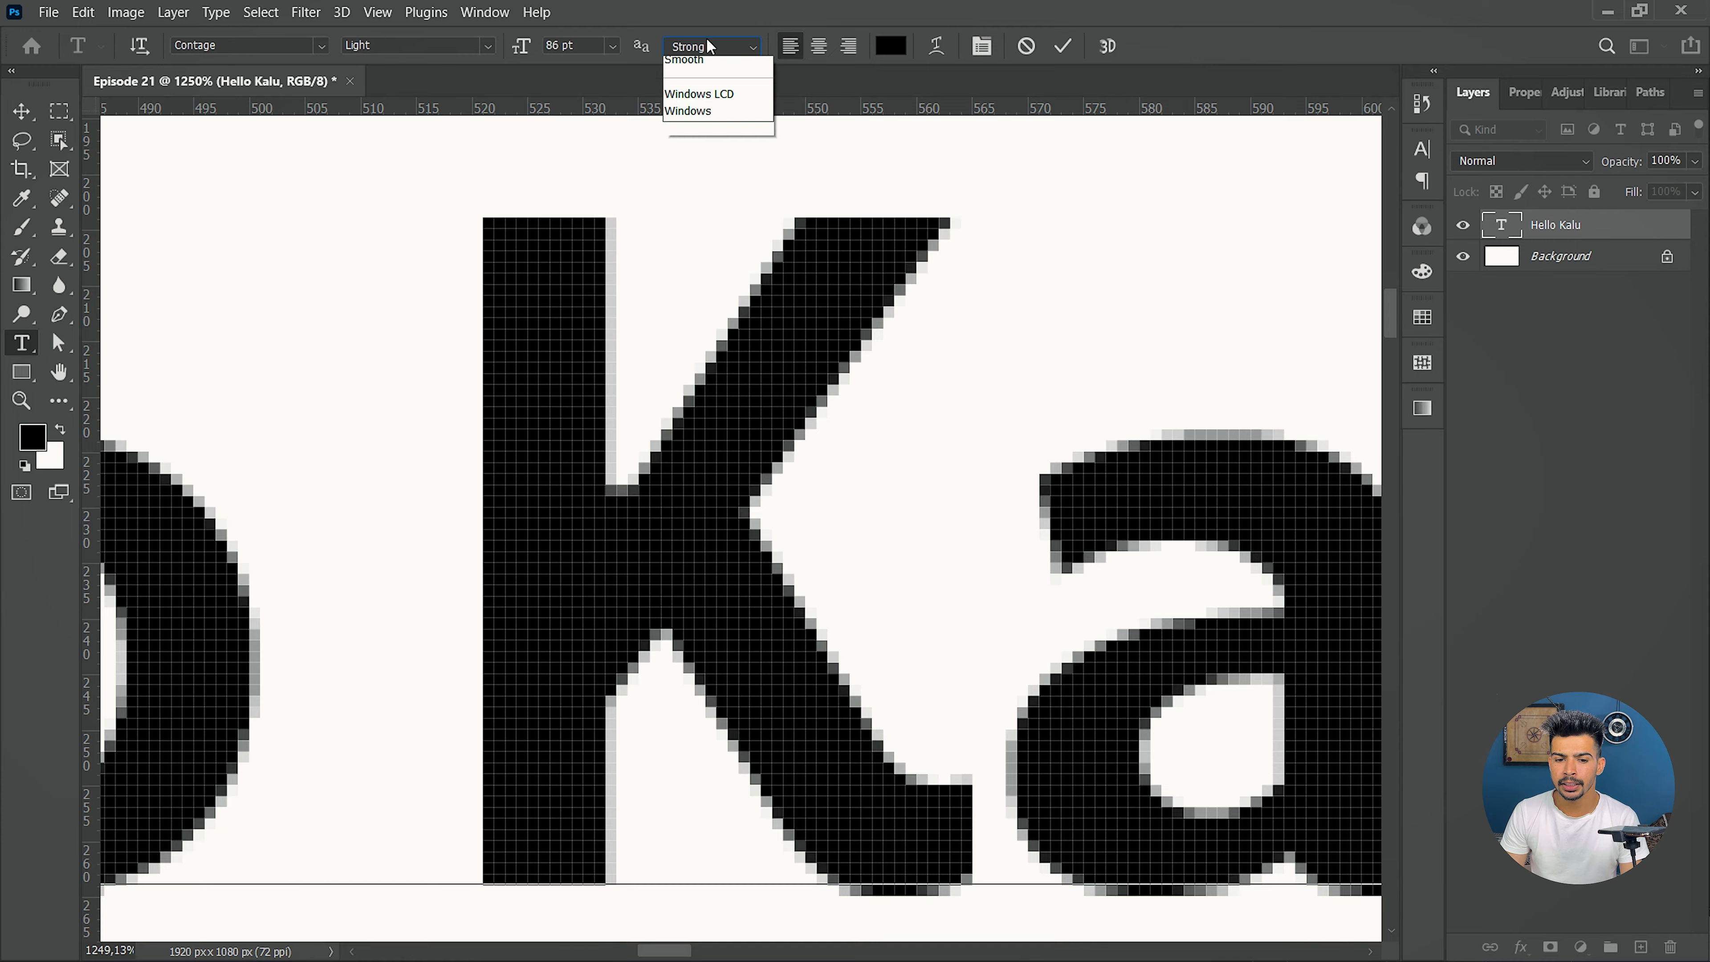
left_click(714, 135)
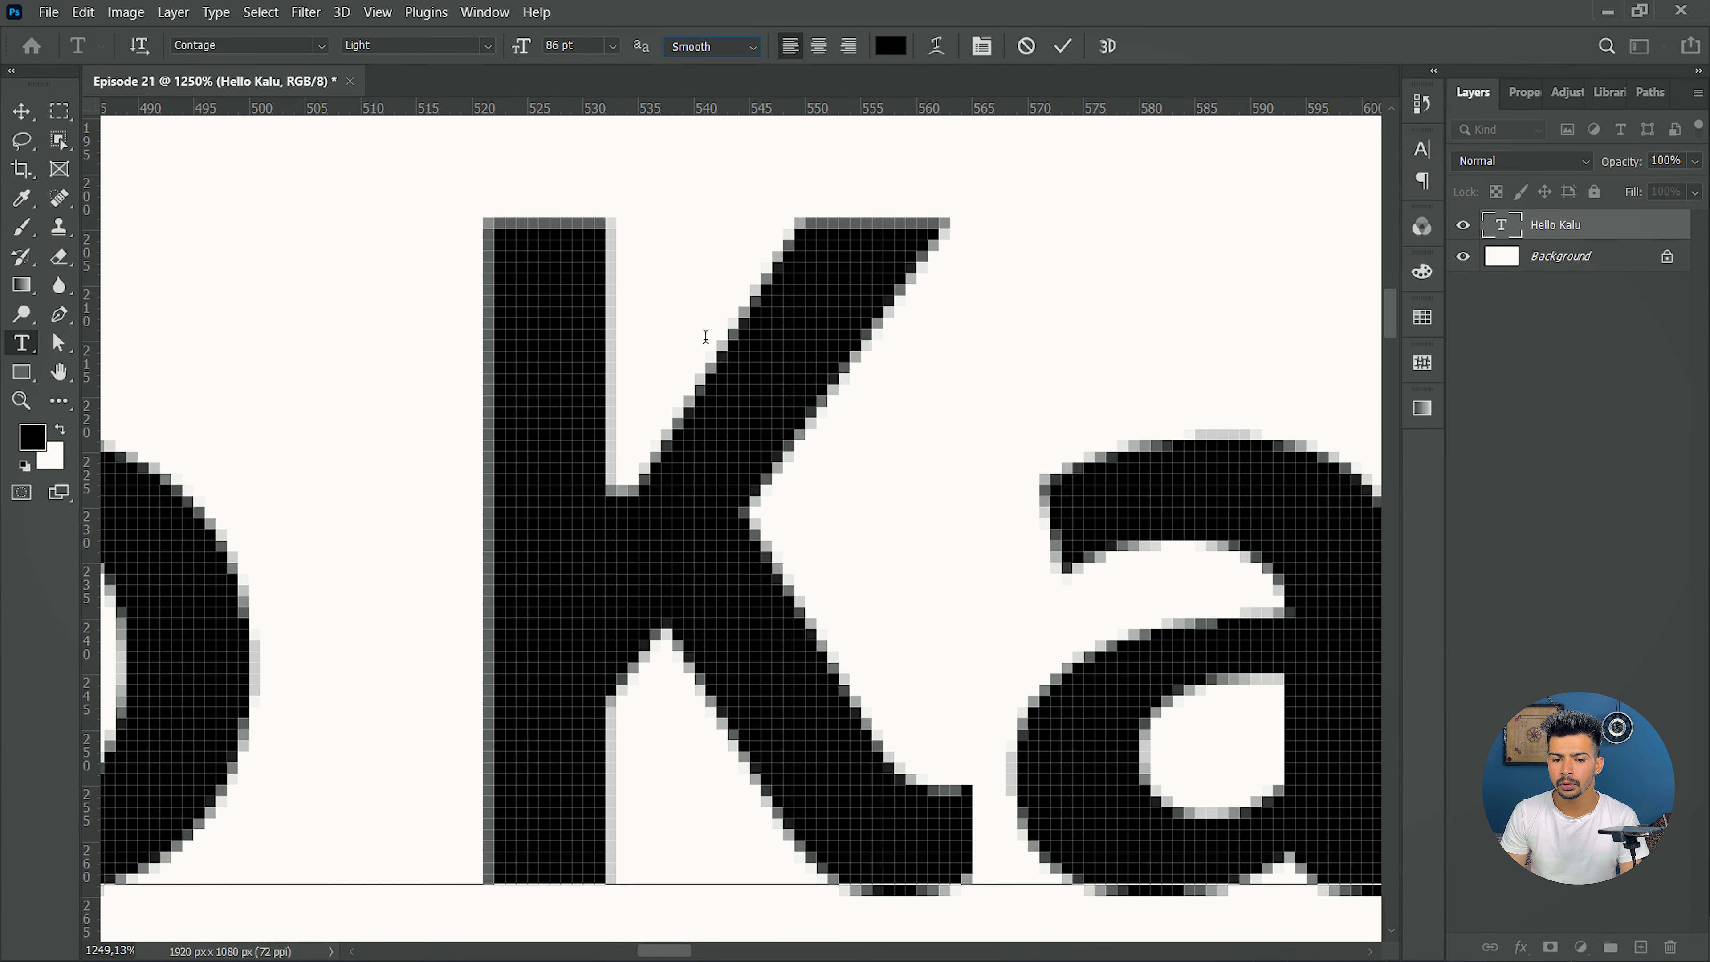
- Set the greeting's anti-aliasing back to Sharp and show the whole canvas again
left_click(731, 49)
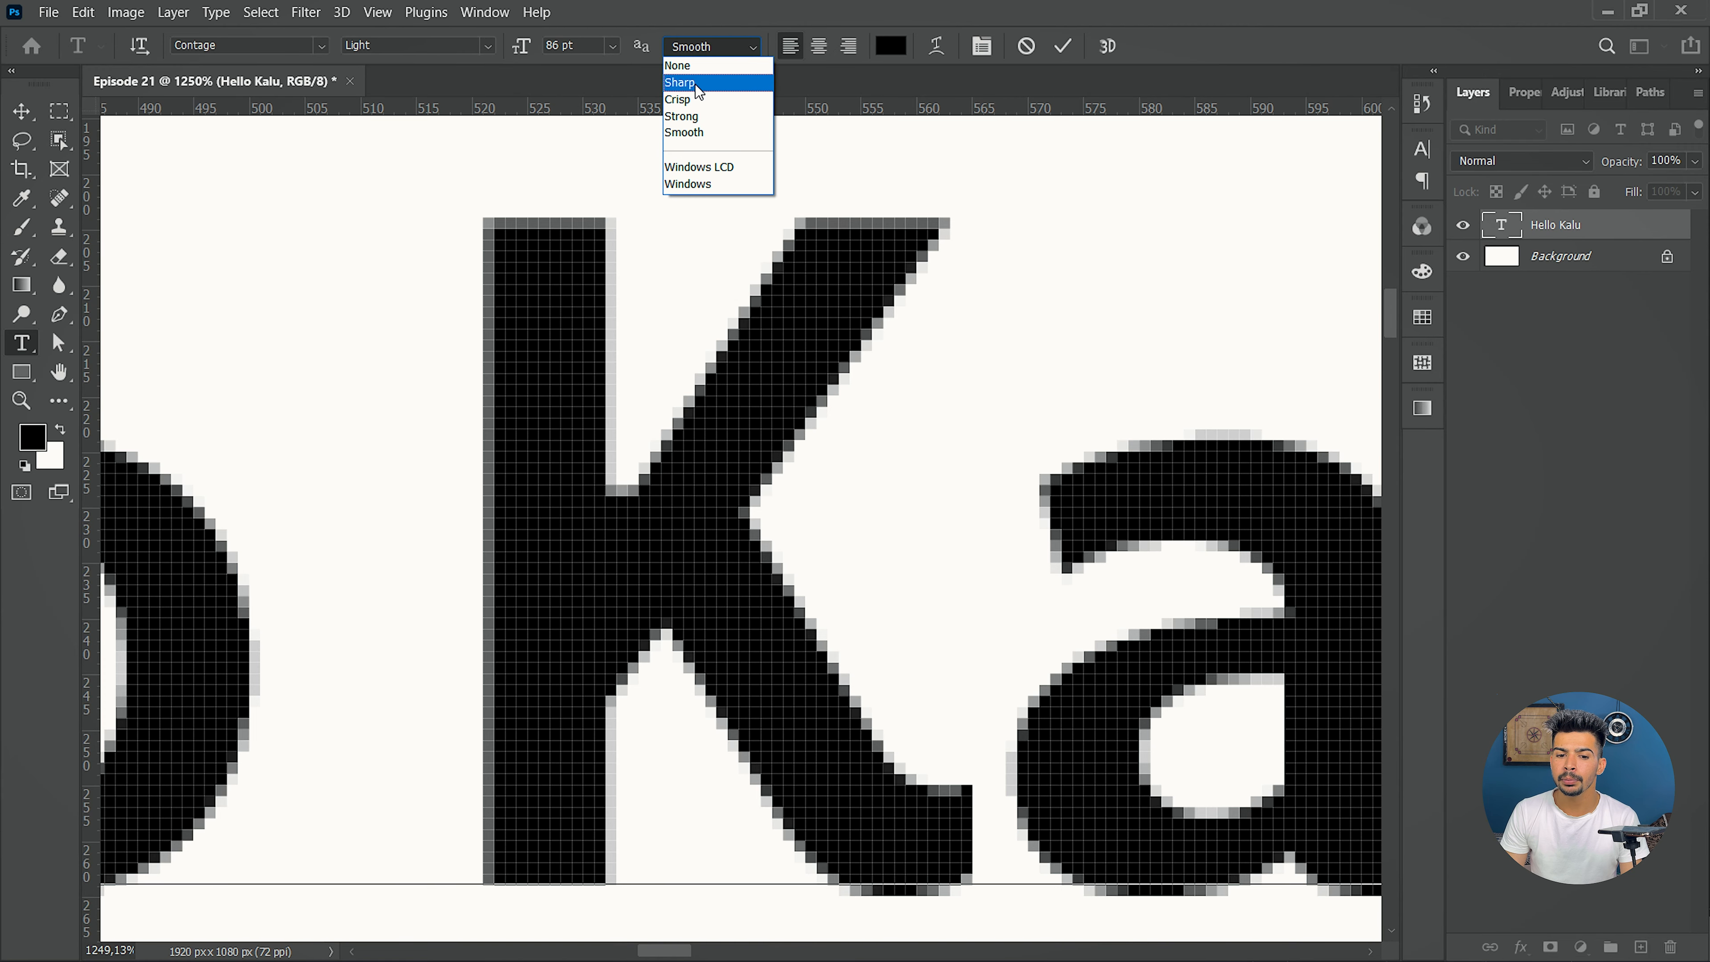
left_click(699, 84)
key("ctrl+0")
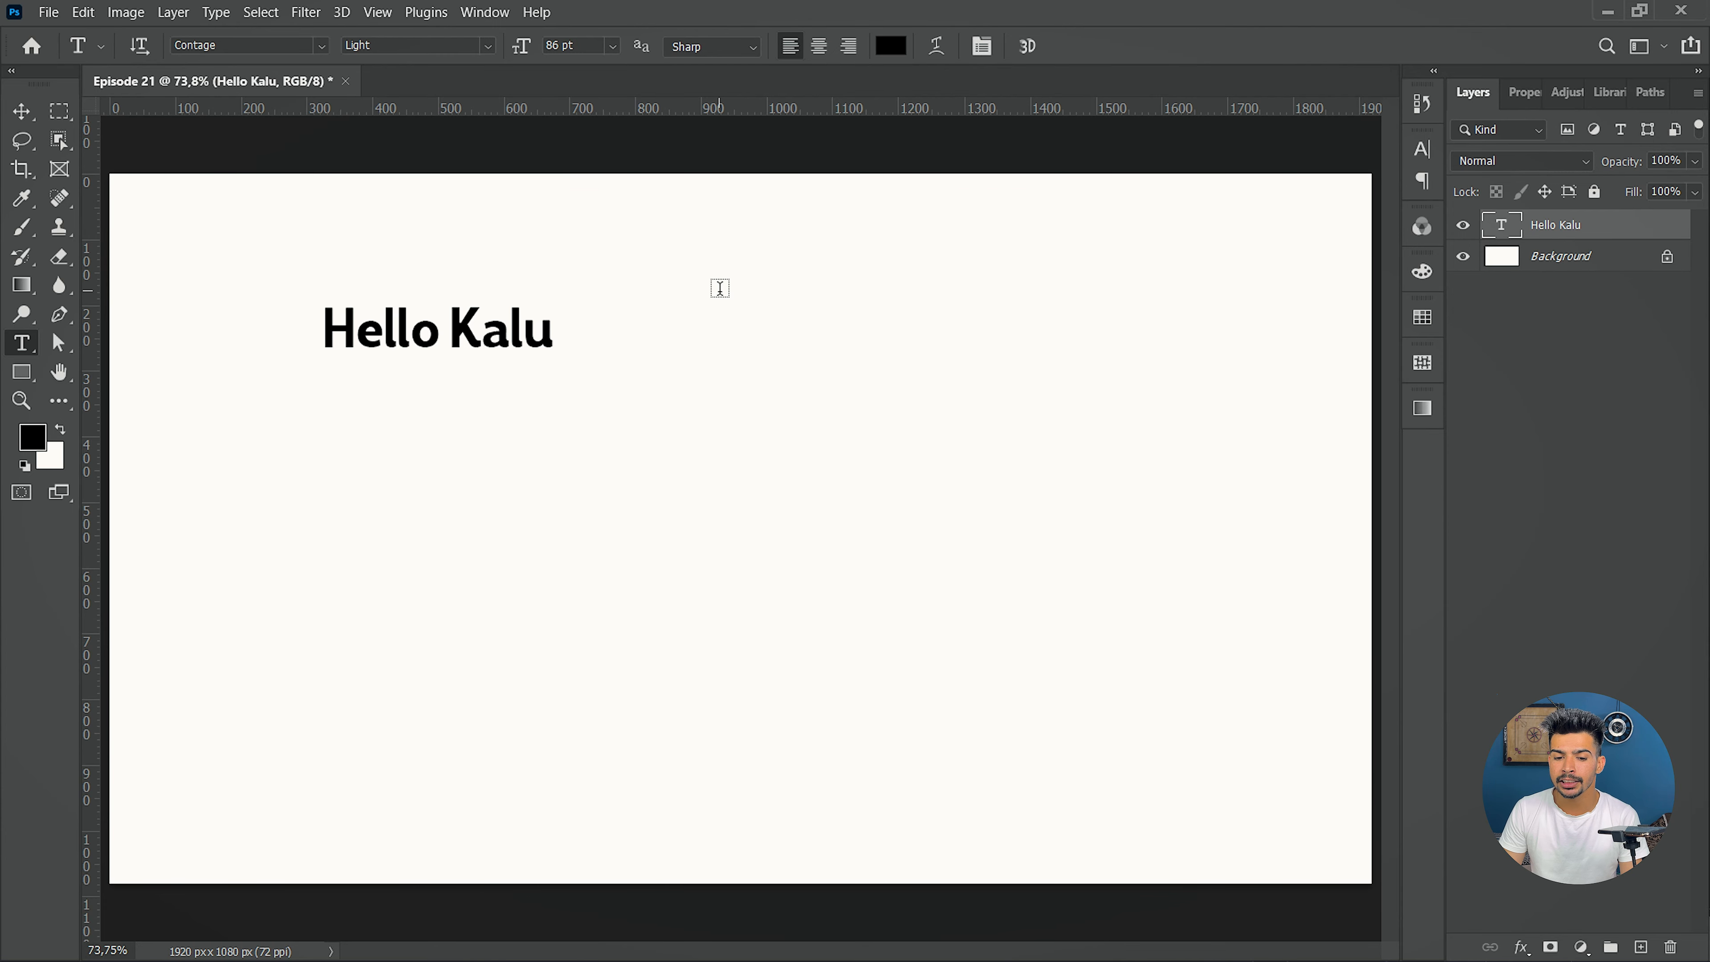
- Add a Lorem Ipsum point text beside the greeting, then draw a wide paragraph text box across the lower part of the canvas
left_click(720, 289)
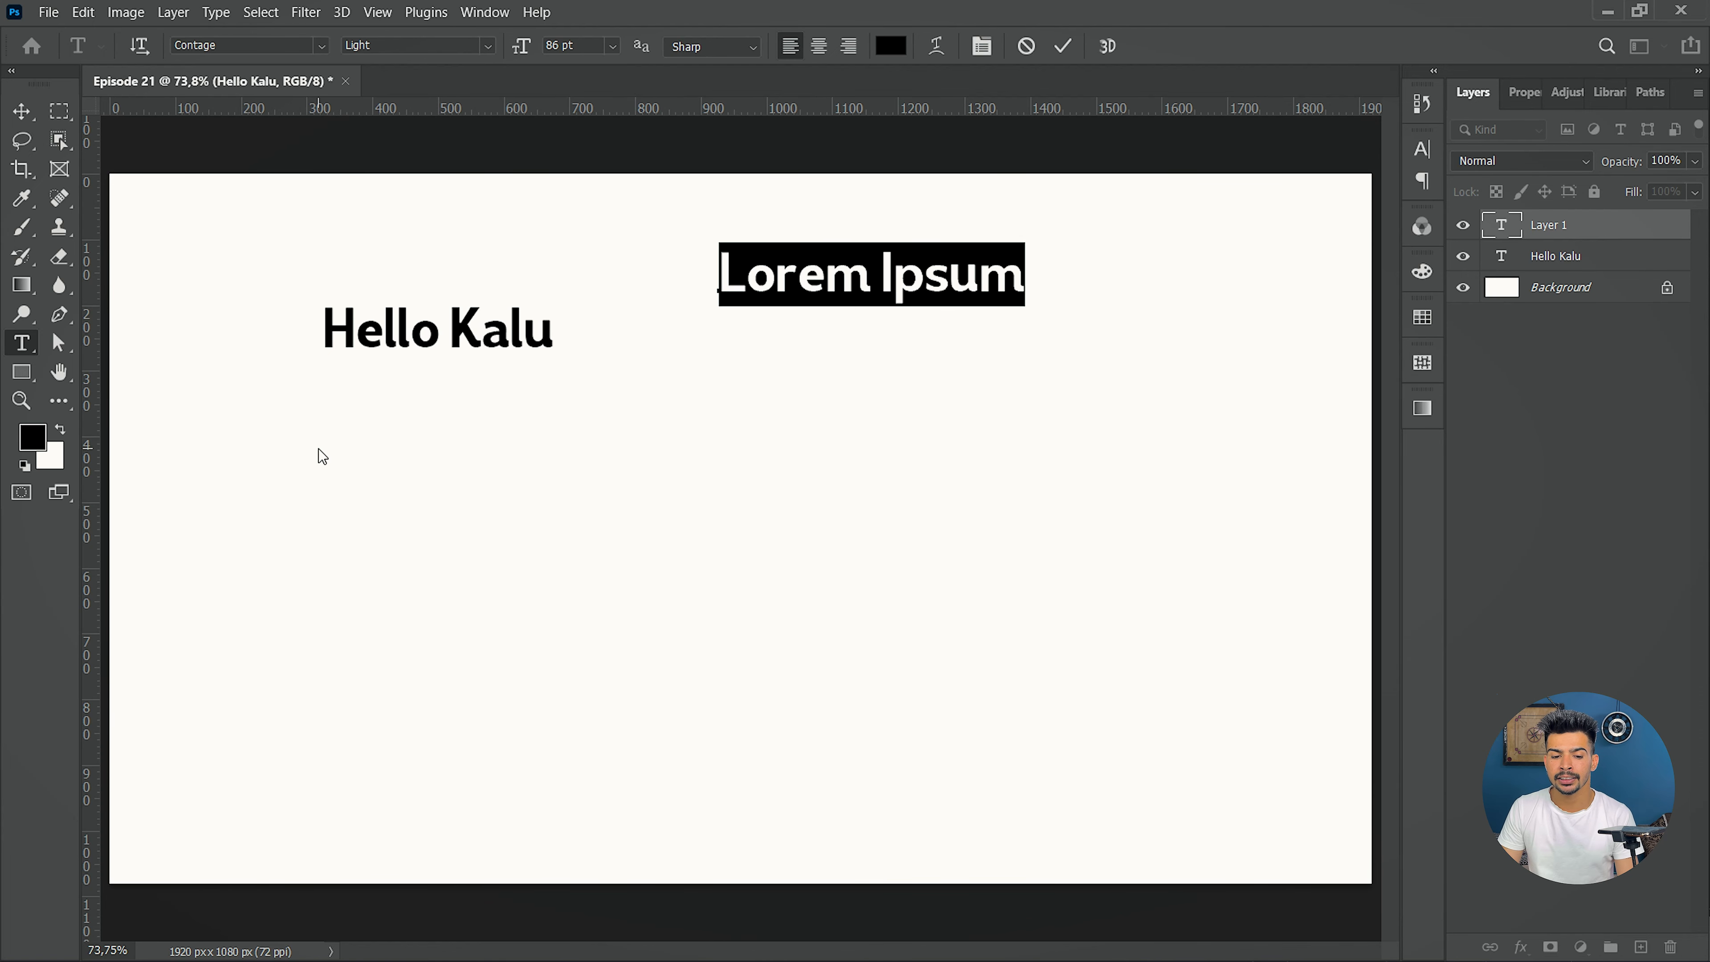
left_click(292, 433)
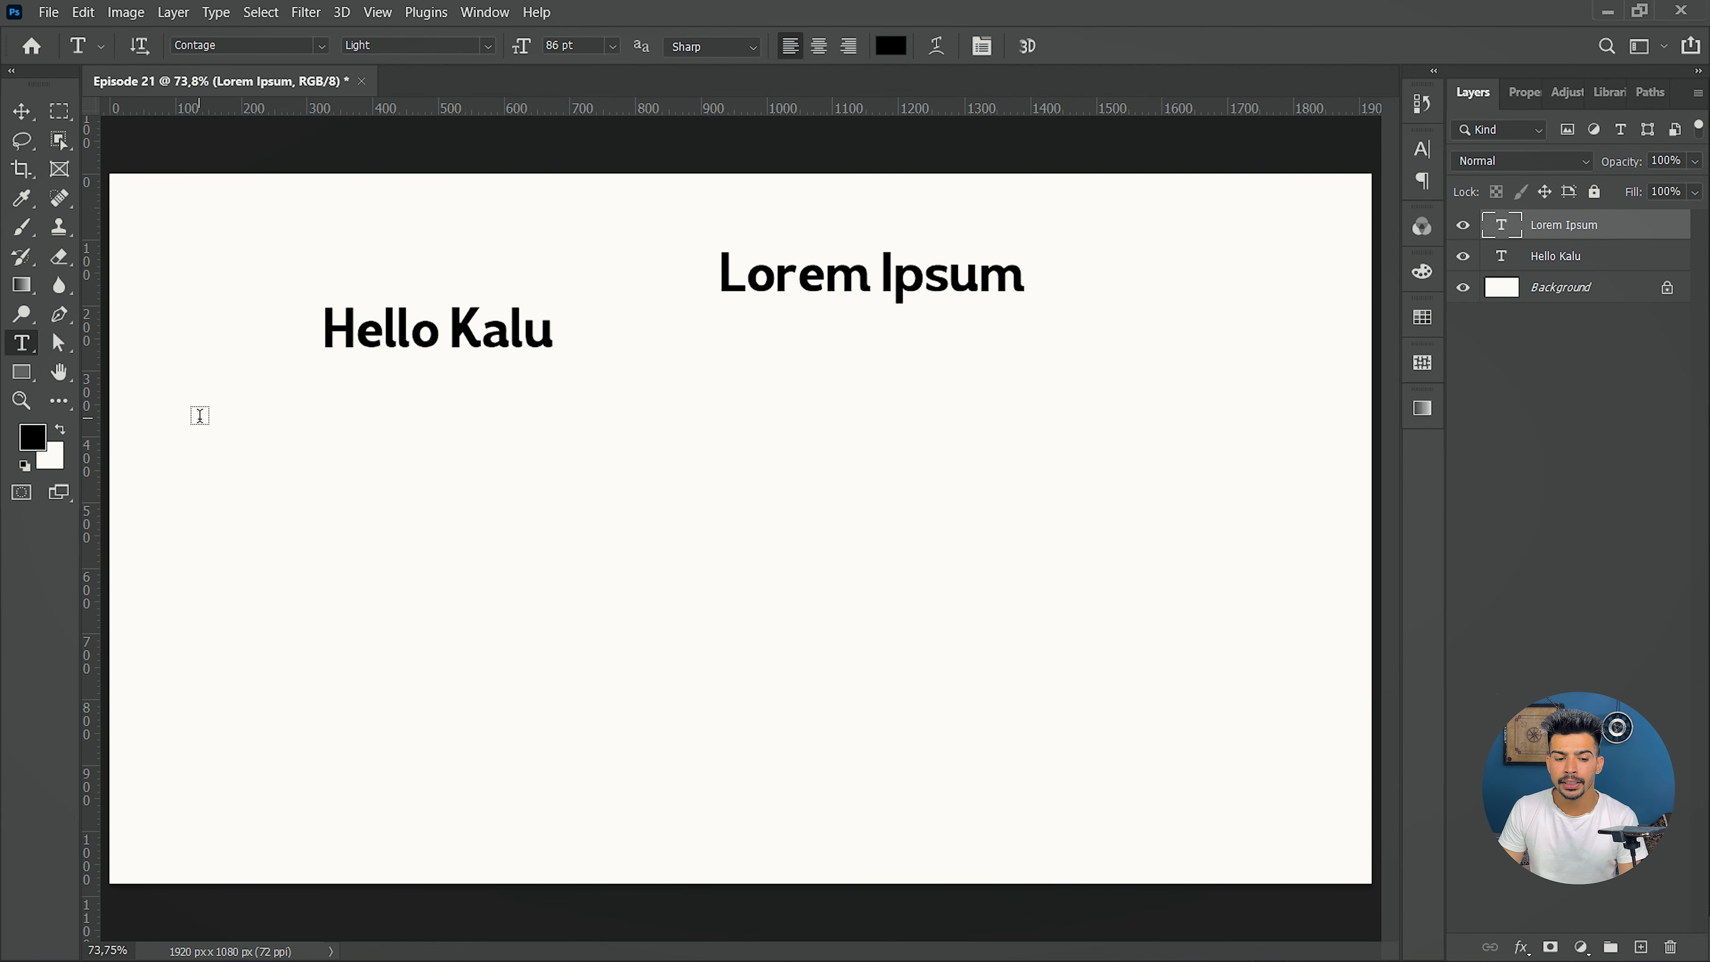
left_click_drag(197, 414, 1317, 845)
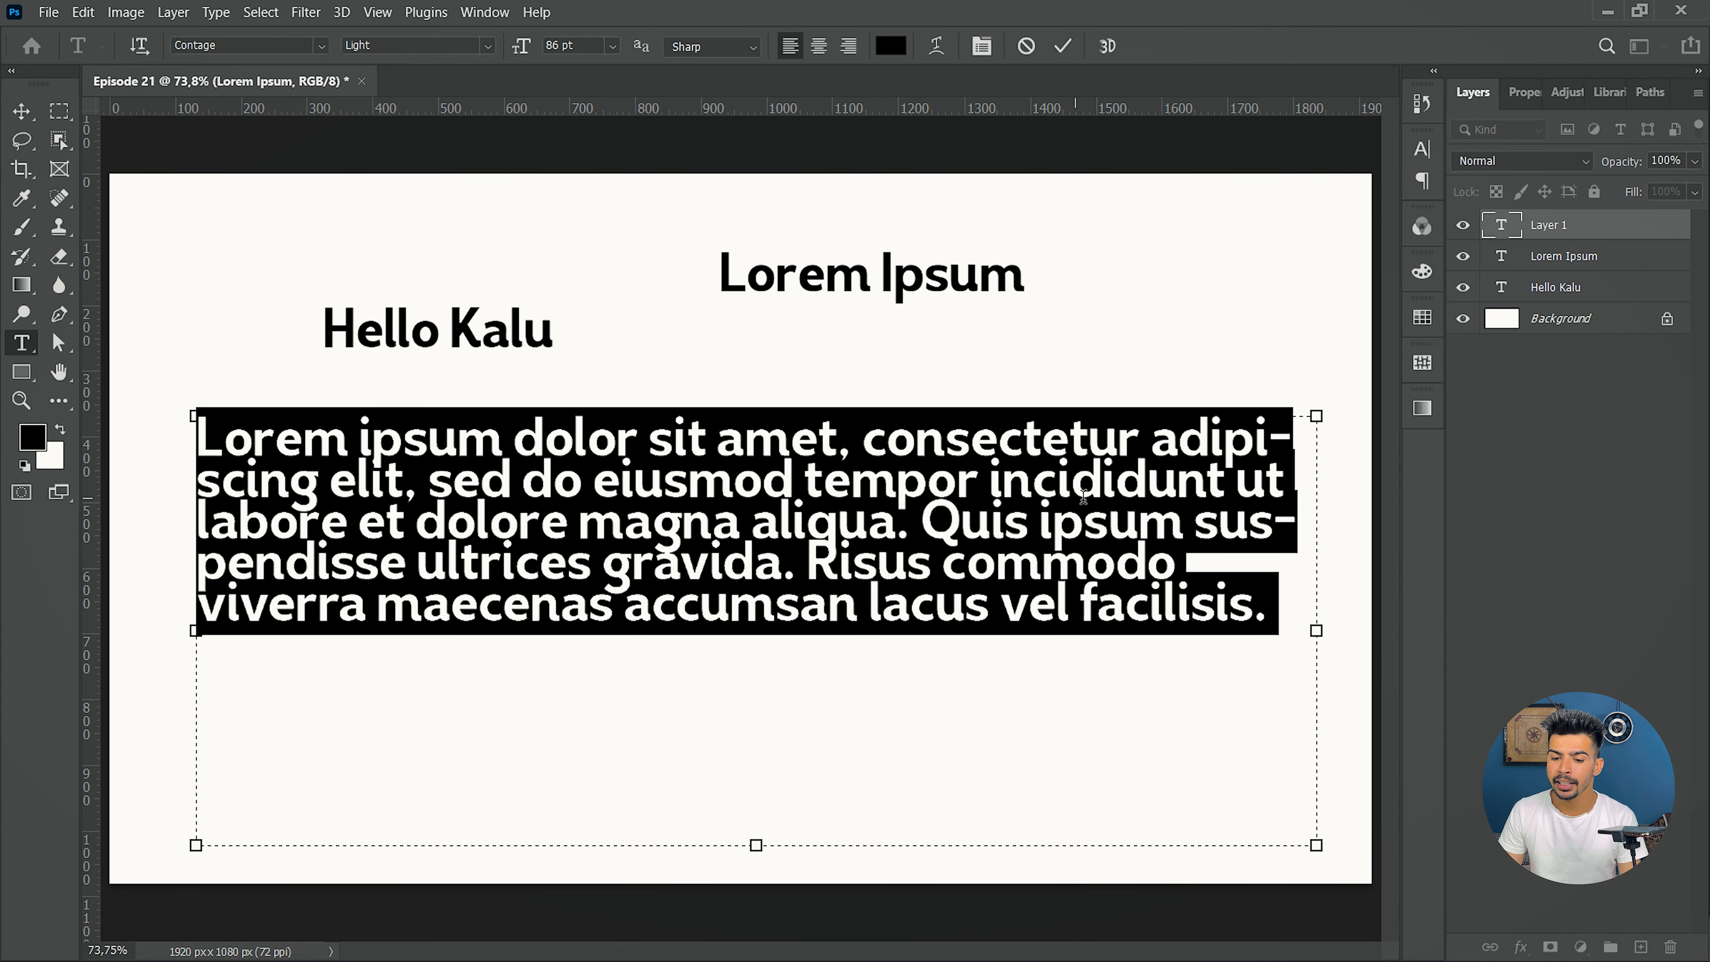
- Select and copy all the placeholder paragraph text, and reduce its font size to 59 pt
left_click(1115, 499)
left_click(1268, 616)
left_click_drag(1269, 617, 162, 375)
key("ctrl+c")
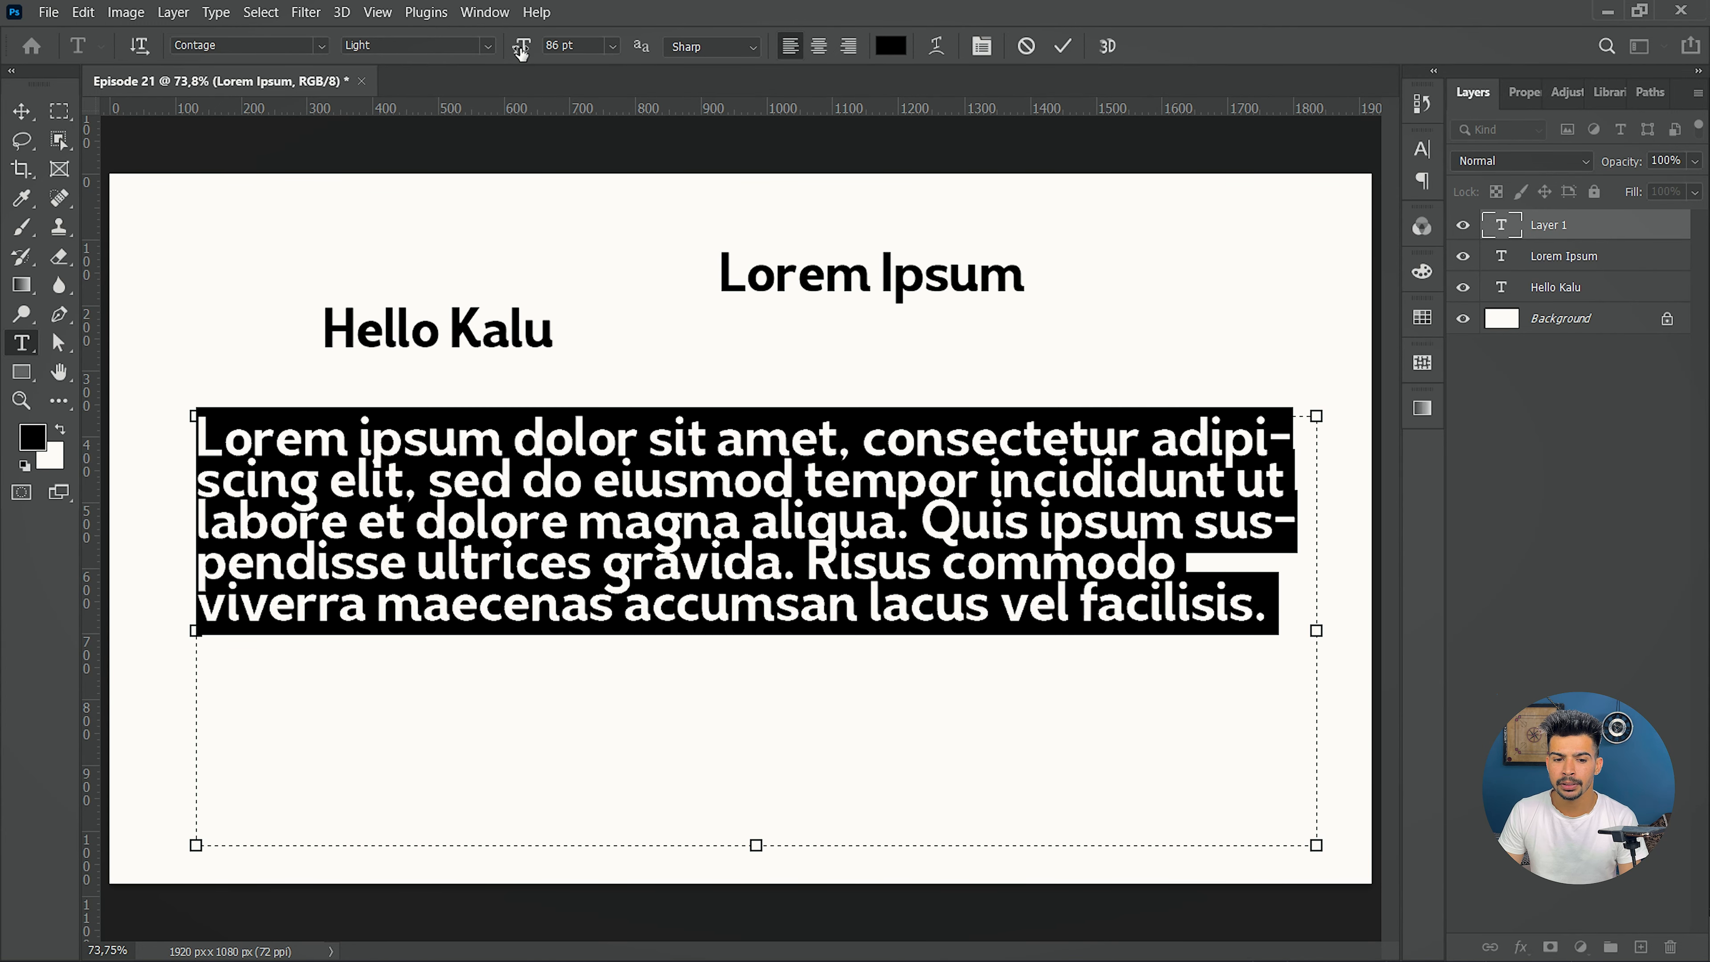
left_click_drag(523, 47, 490, 53)
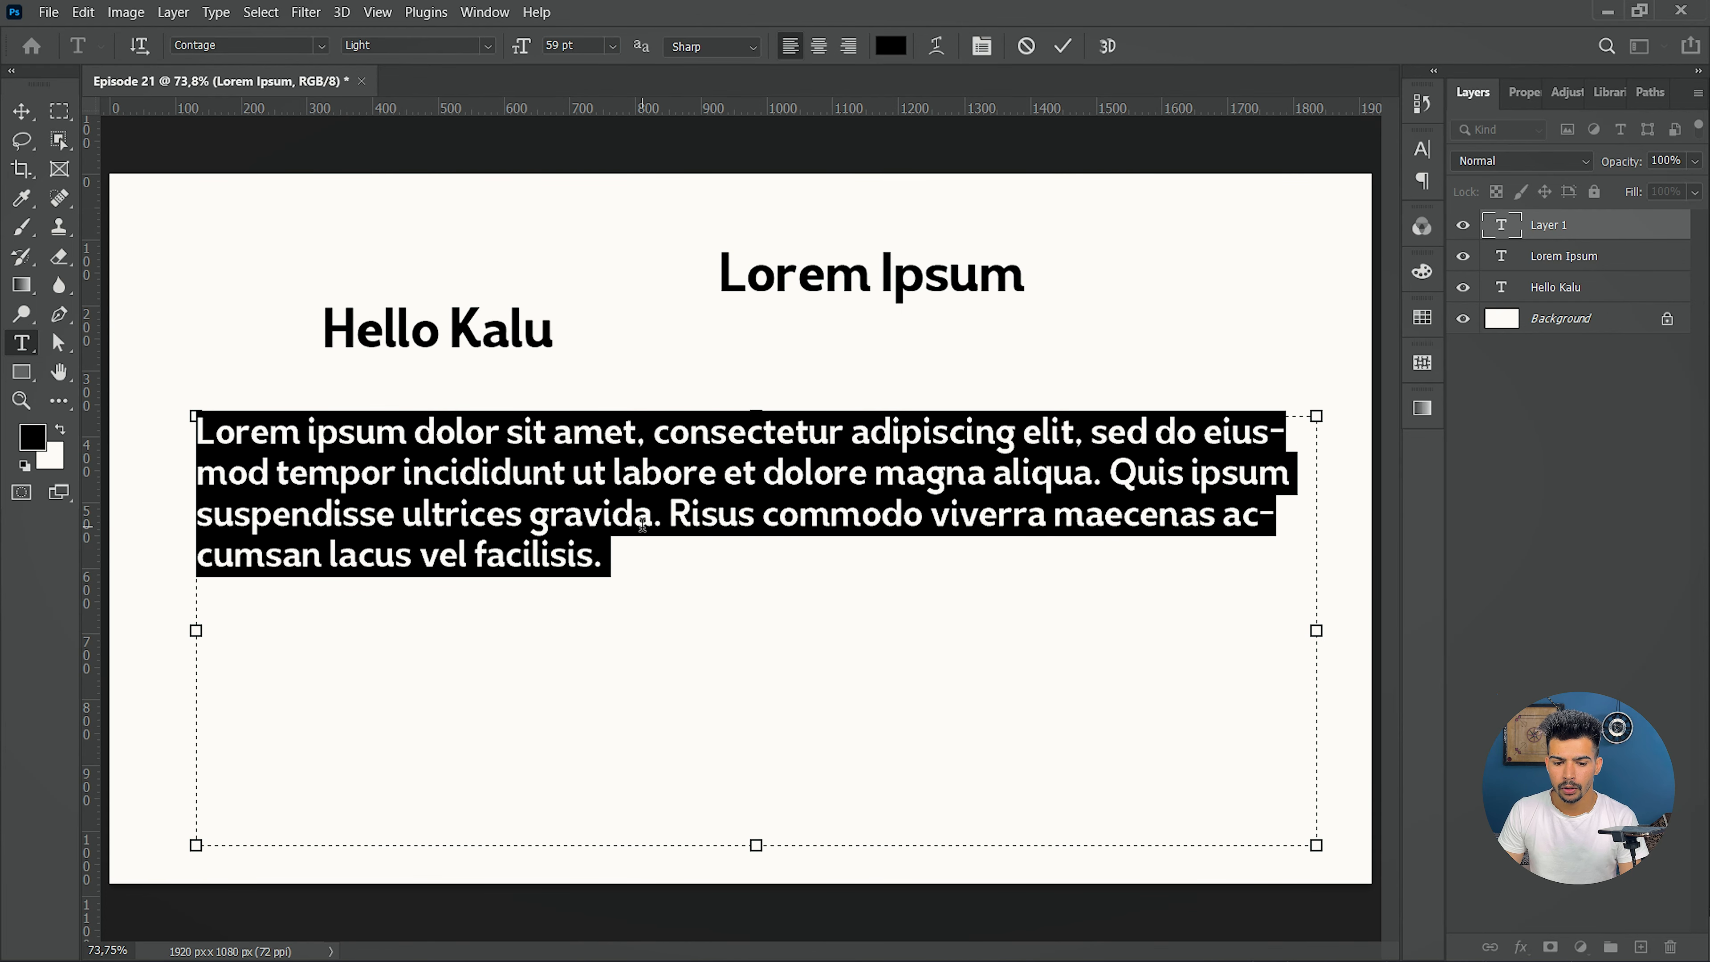
- Paste the copied paragraph twice after the existing placeholder text to fill the text box
left_click_drag(633, 556, 135, 390)
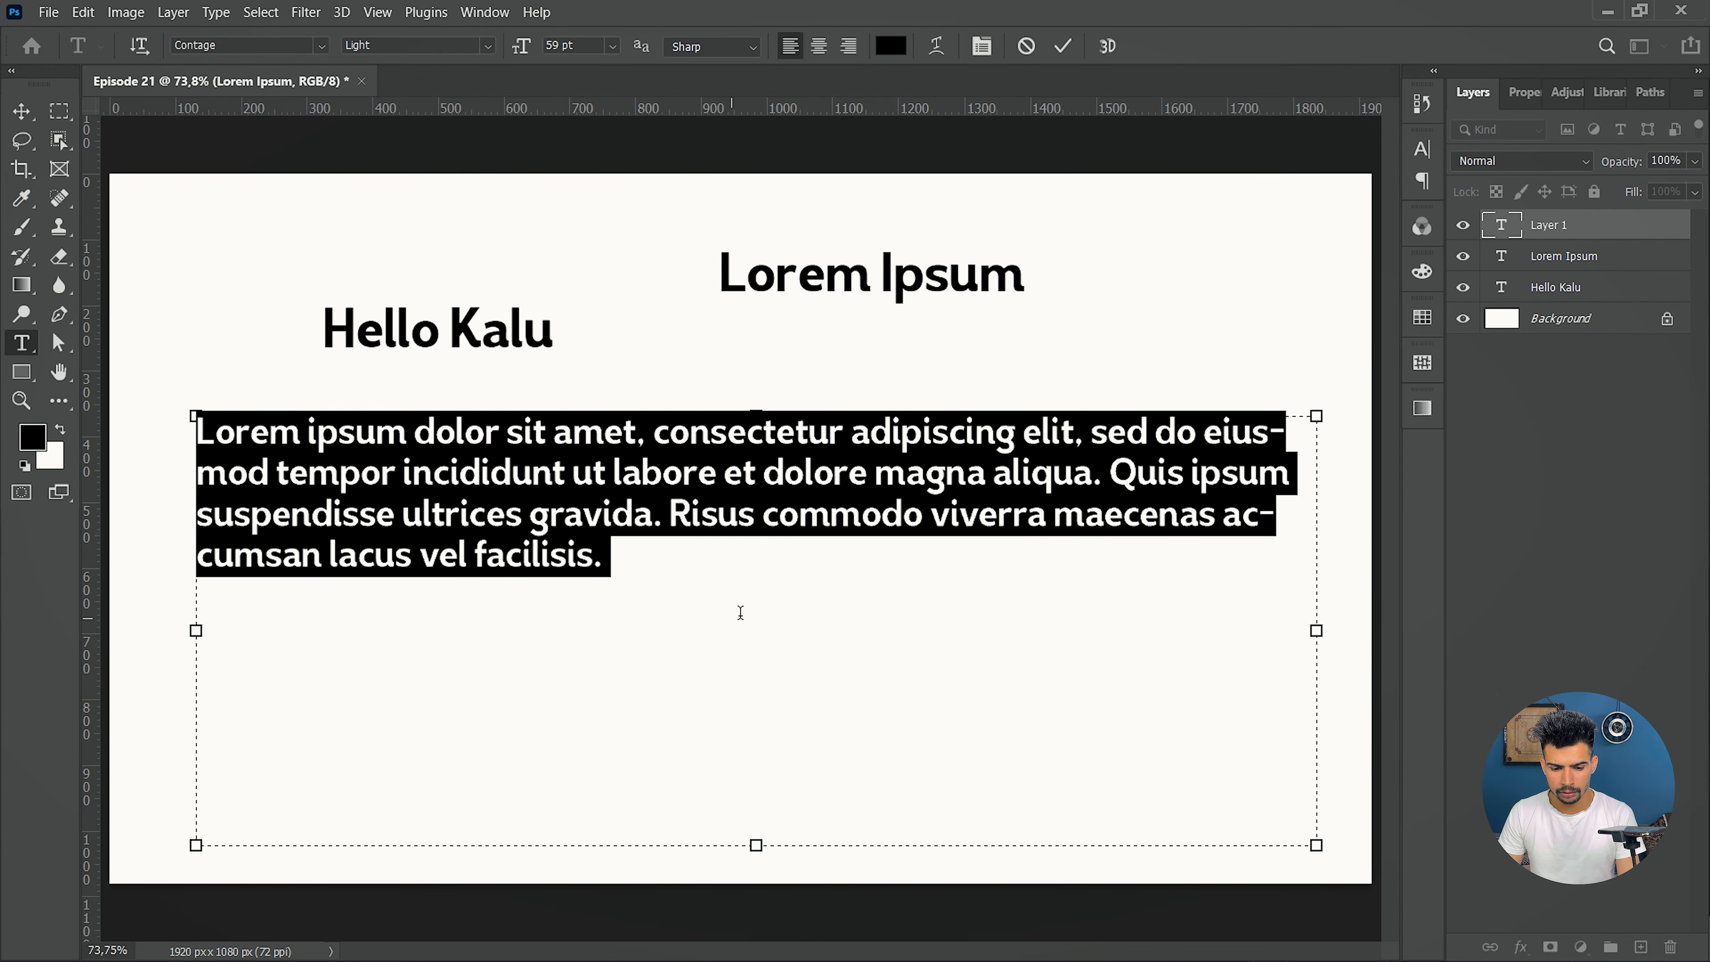
left_click(650, 562)
key("ctrl+v")
key("ctrl+v")
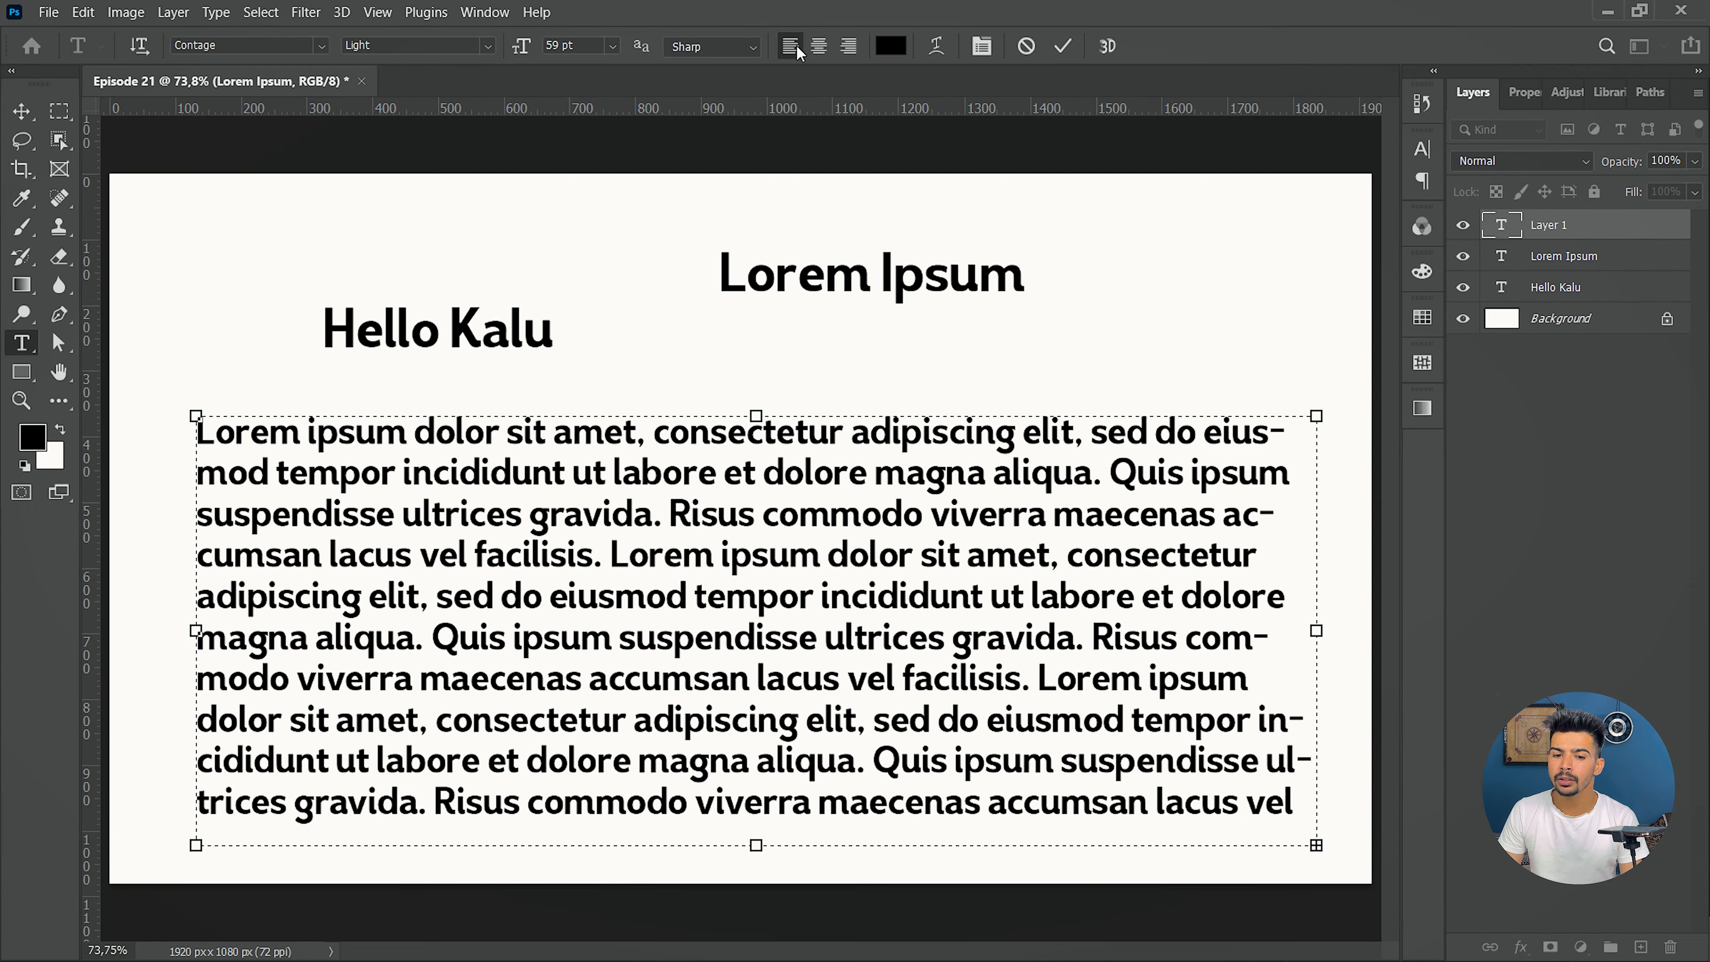
- Center-align the paragraph and extend its text box down to the canvas's bottom edge
left_click(819, 45)
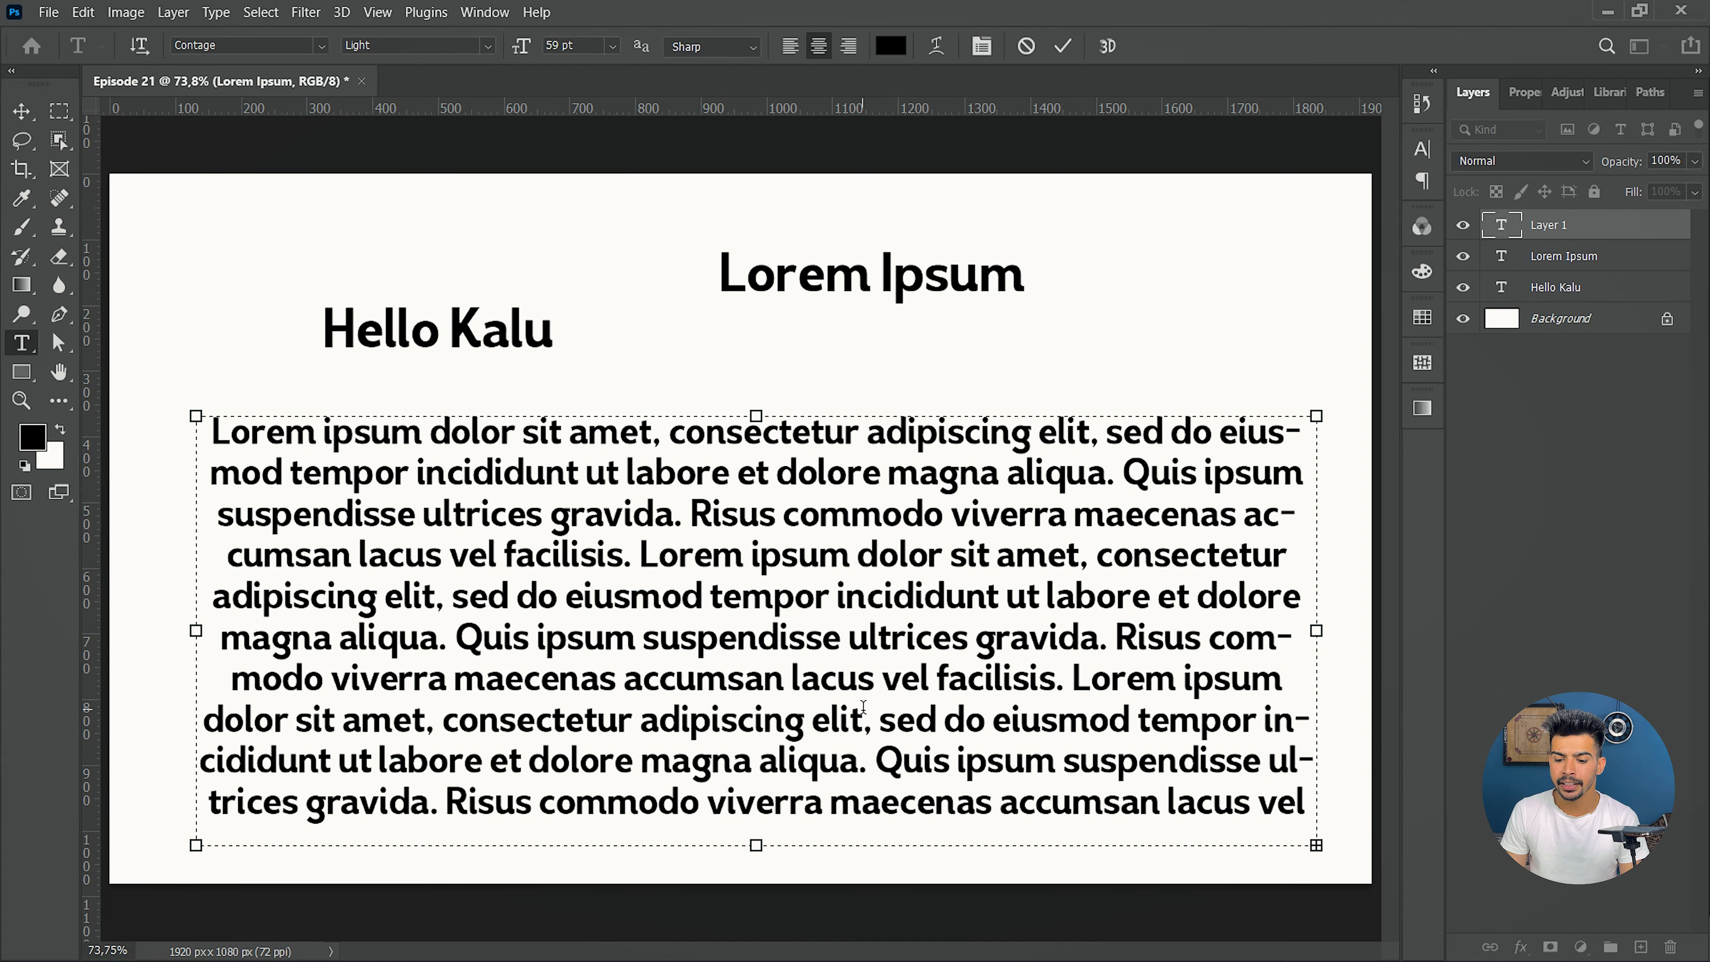
left_click_drag(757, 845, 833, 850)
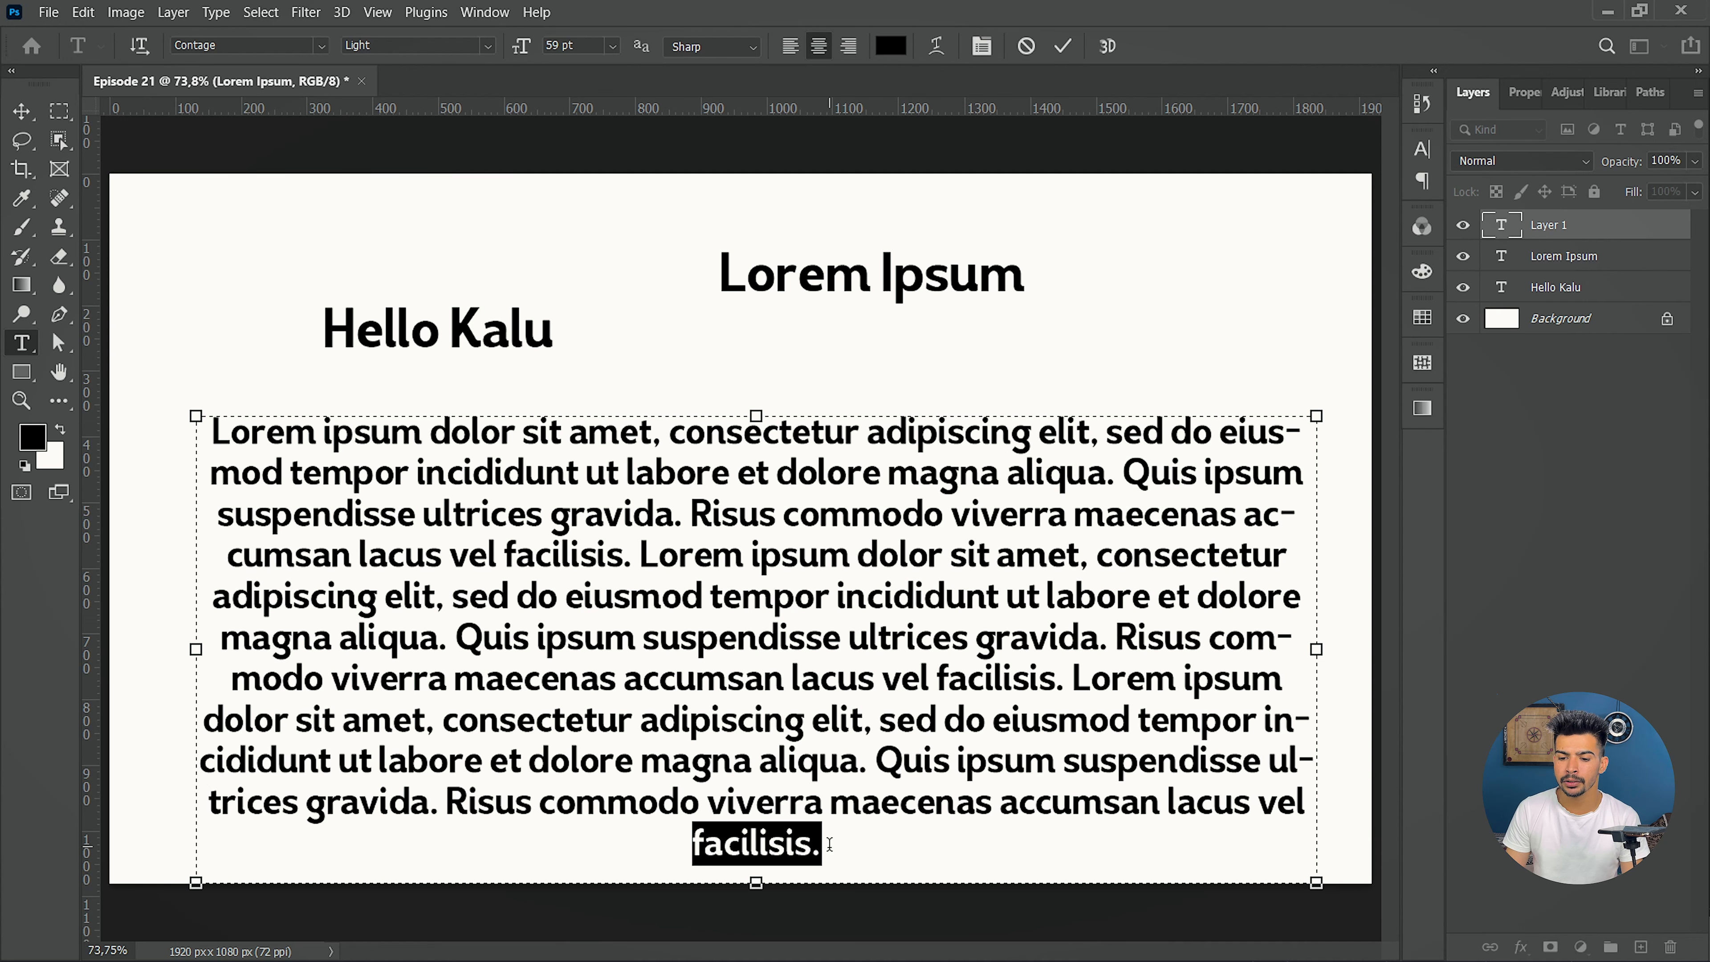
- Right-align the paragraph text and color only its first line red (ff0000)
left_click(847, 48)
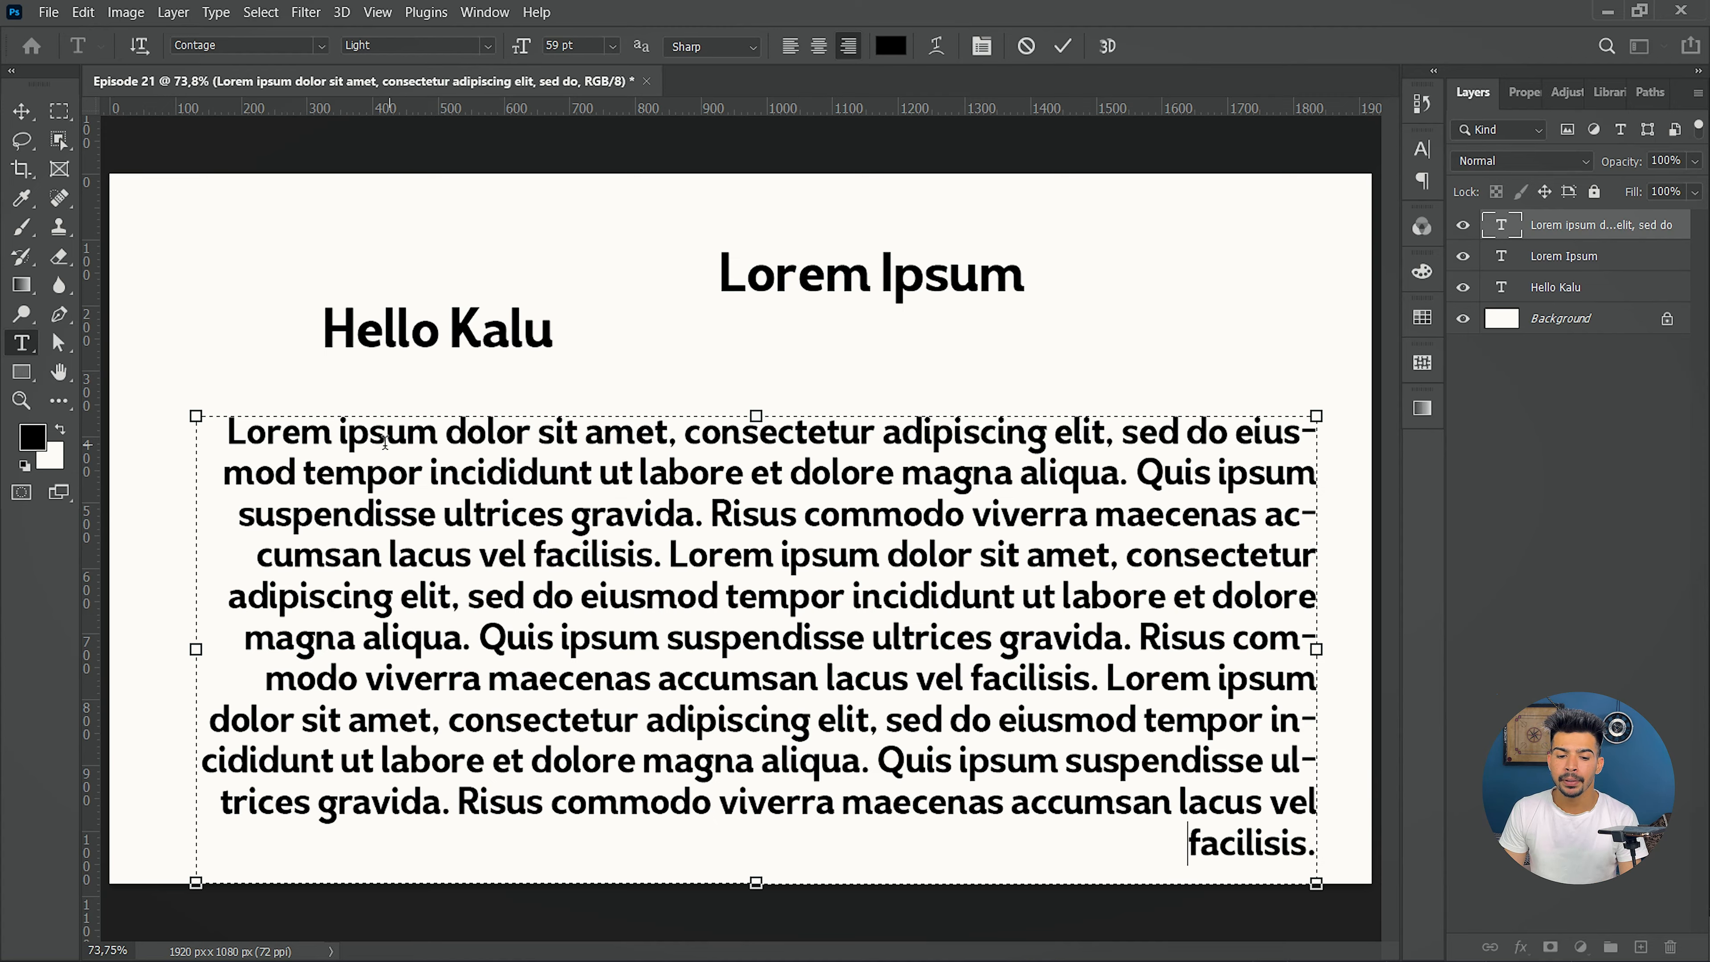
left_click_drag(225, 431, 1384, 438)
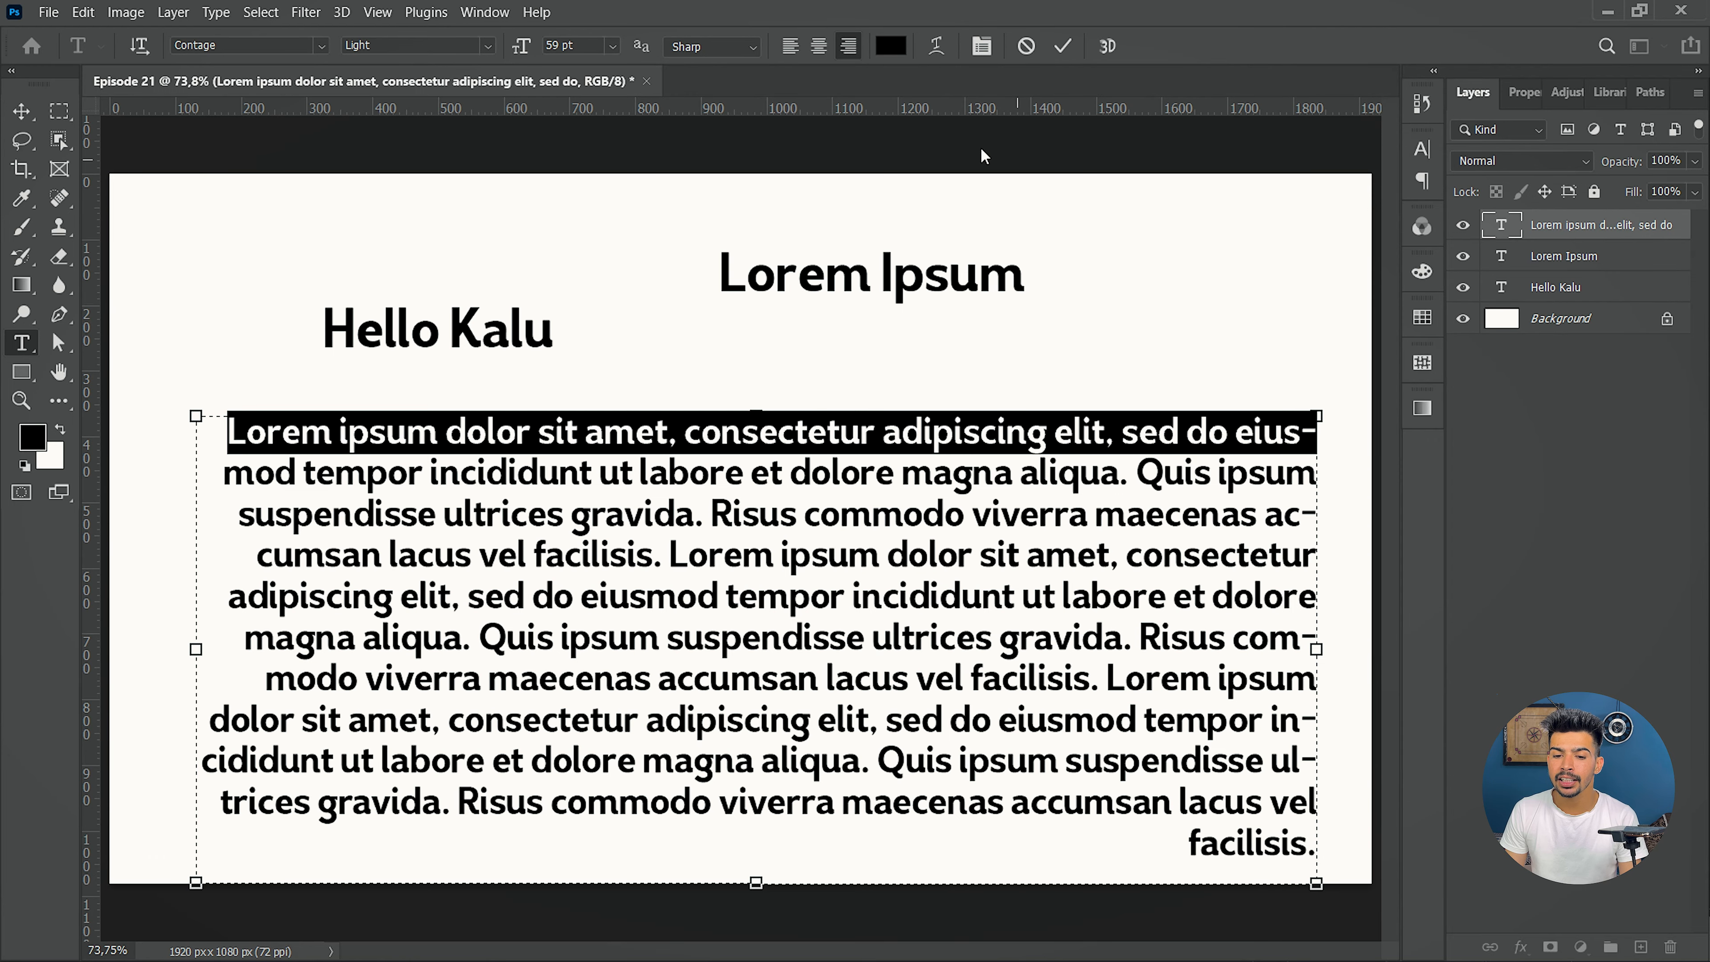
left_click(882, 46)
left_click_drag(1290, 550, 1516, 497)
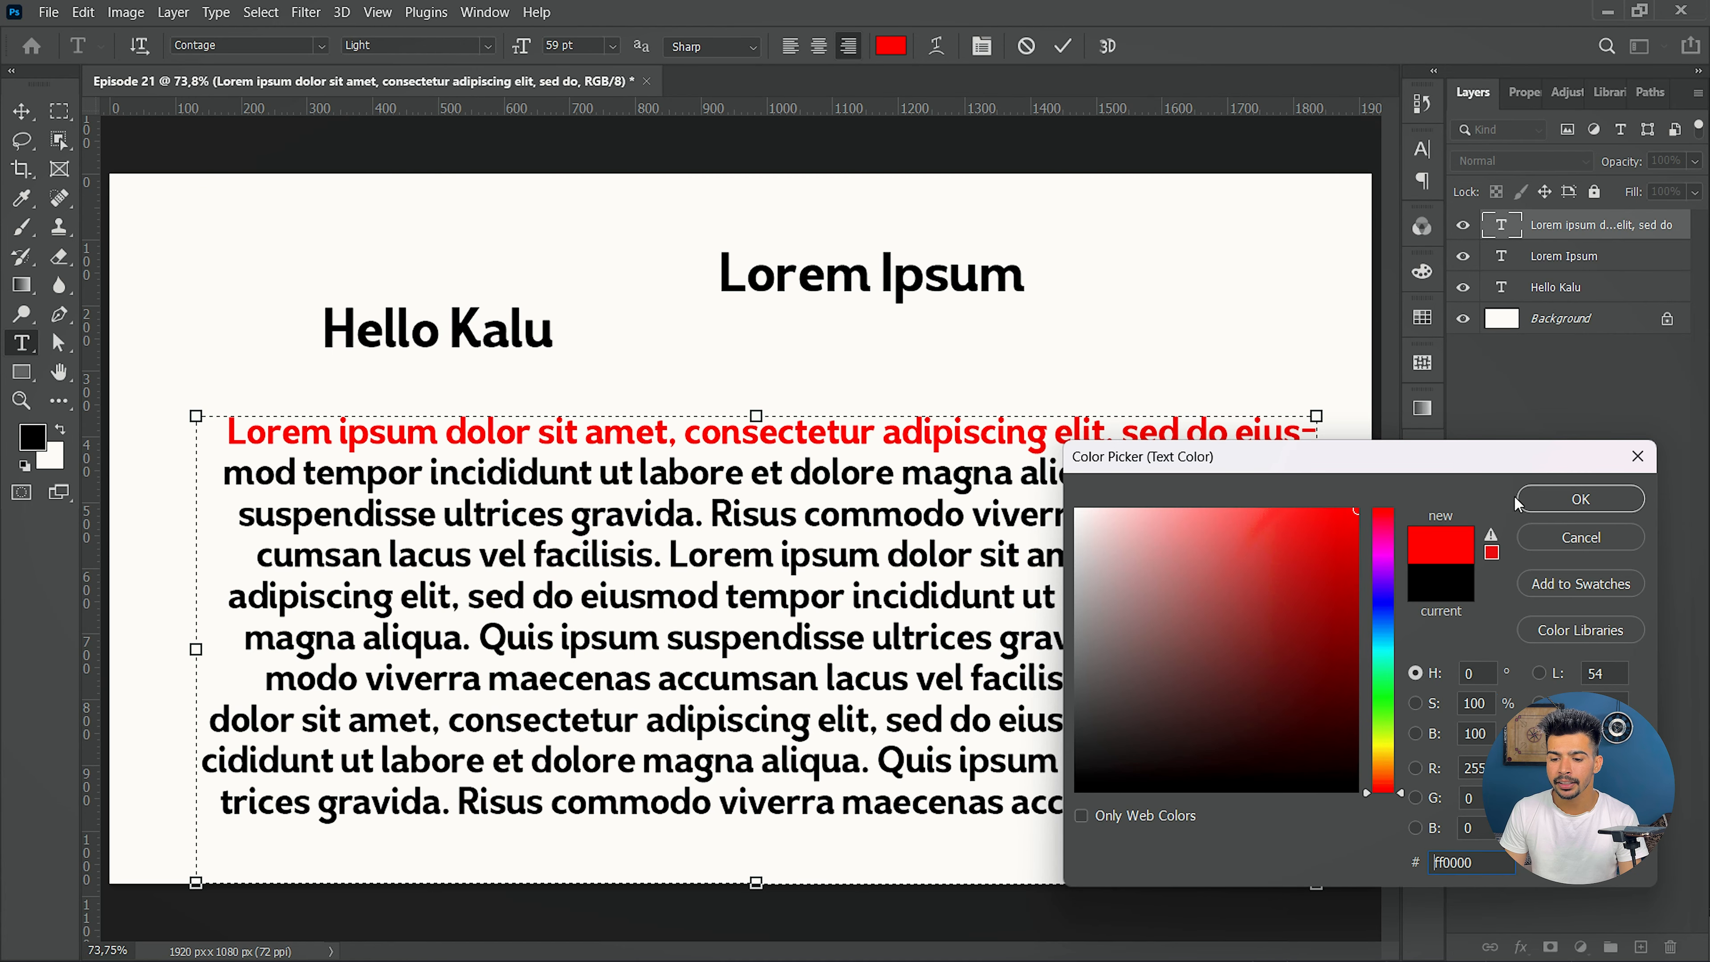
left_click(1542, 500)
left_click(862, 472)
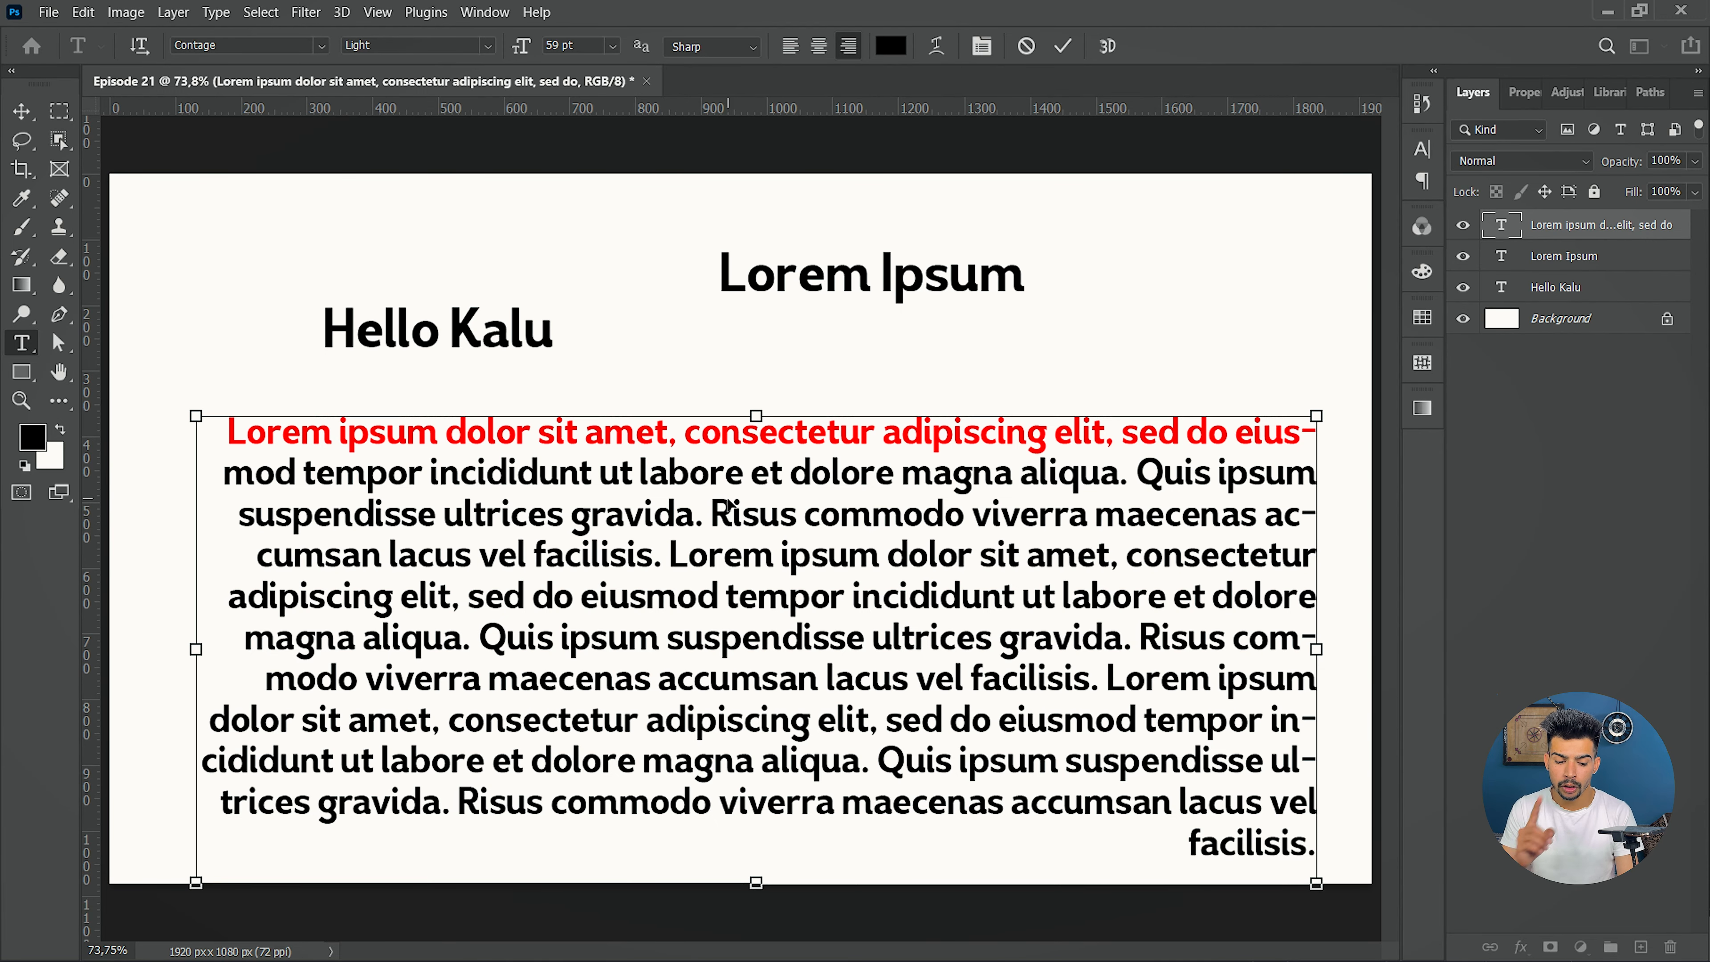
- Select the whole paragraph and change its text color to bright green (42ff00)
key("ctrl+a")
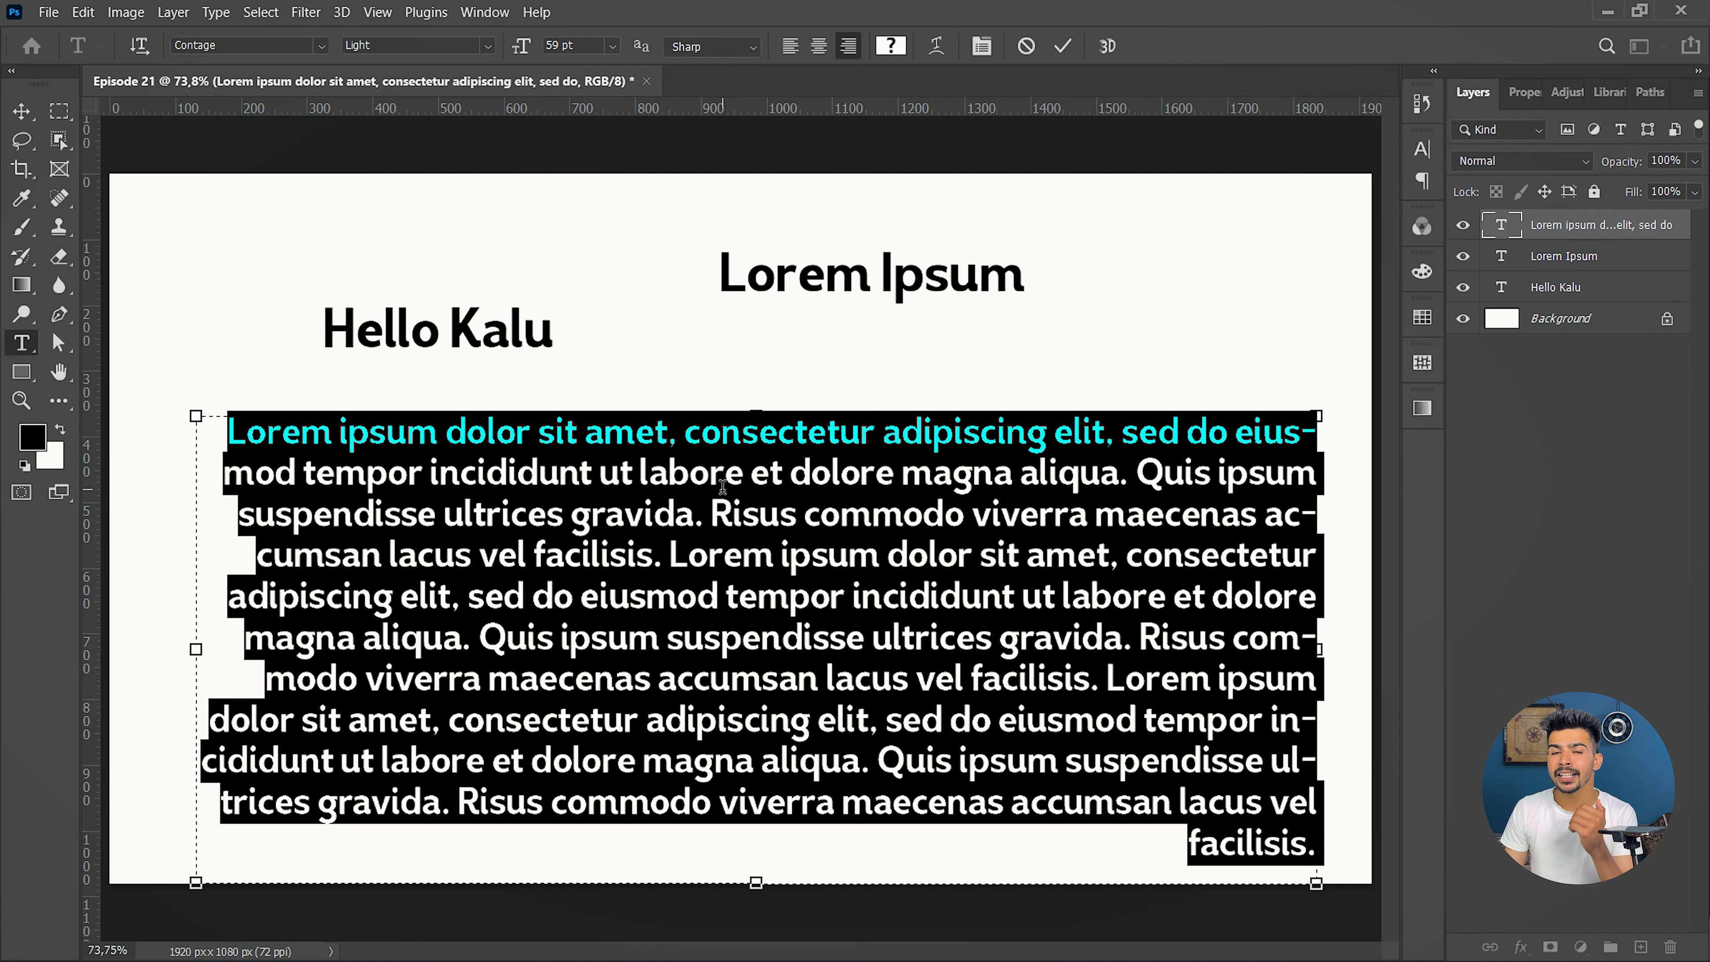
left_click(890, 46)
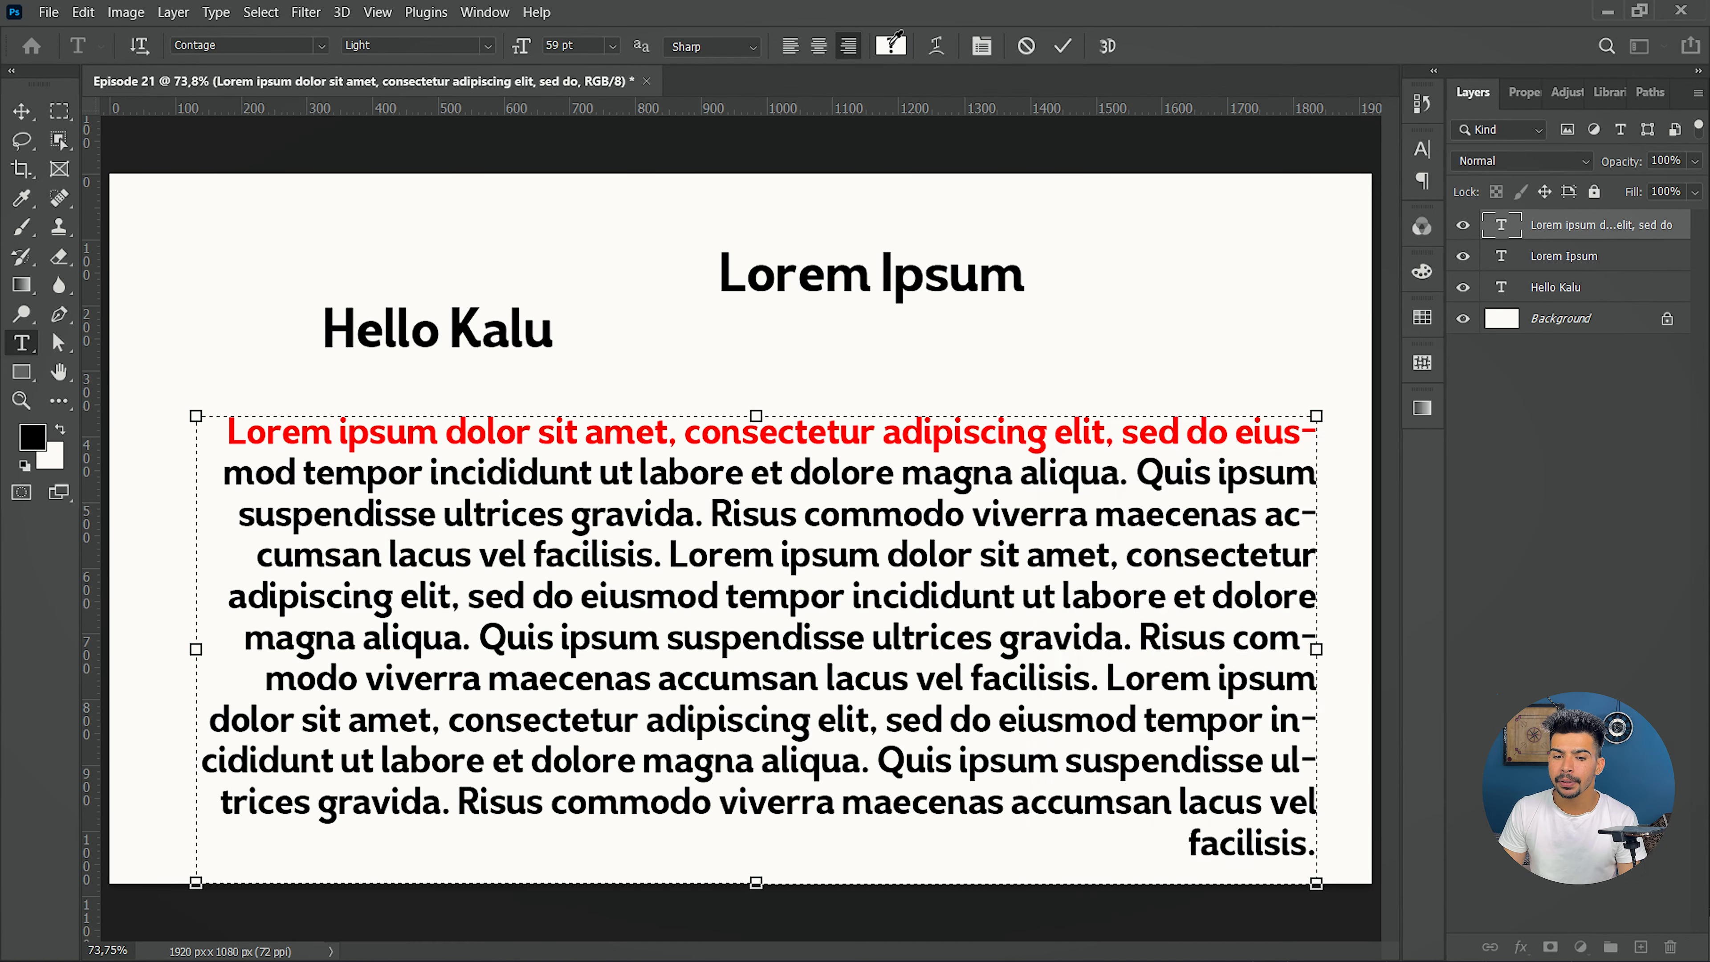
left_click_drag(1384, 580, 1385, 710)
left_click_drag(1317, 566, 1405, 479)
left_click(1580, 499)
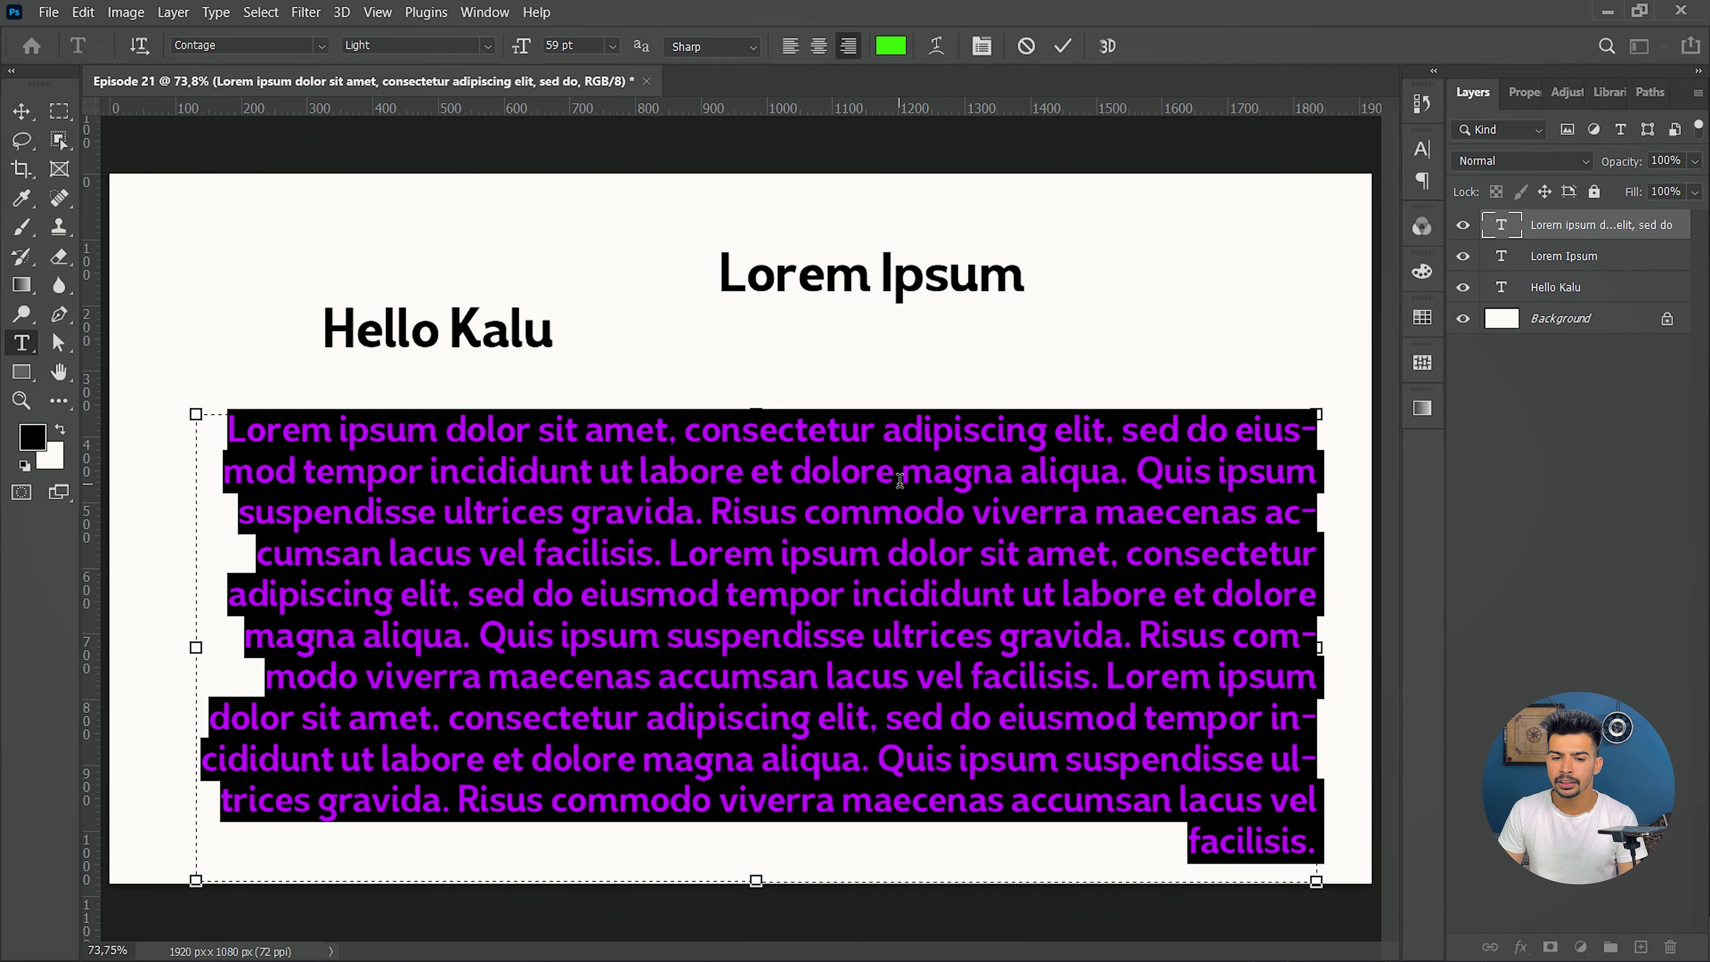
- Change the color of the entire selected paragraph to bright red
left_click(891, 46)
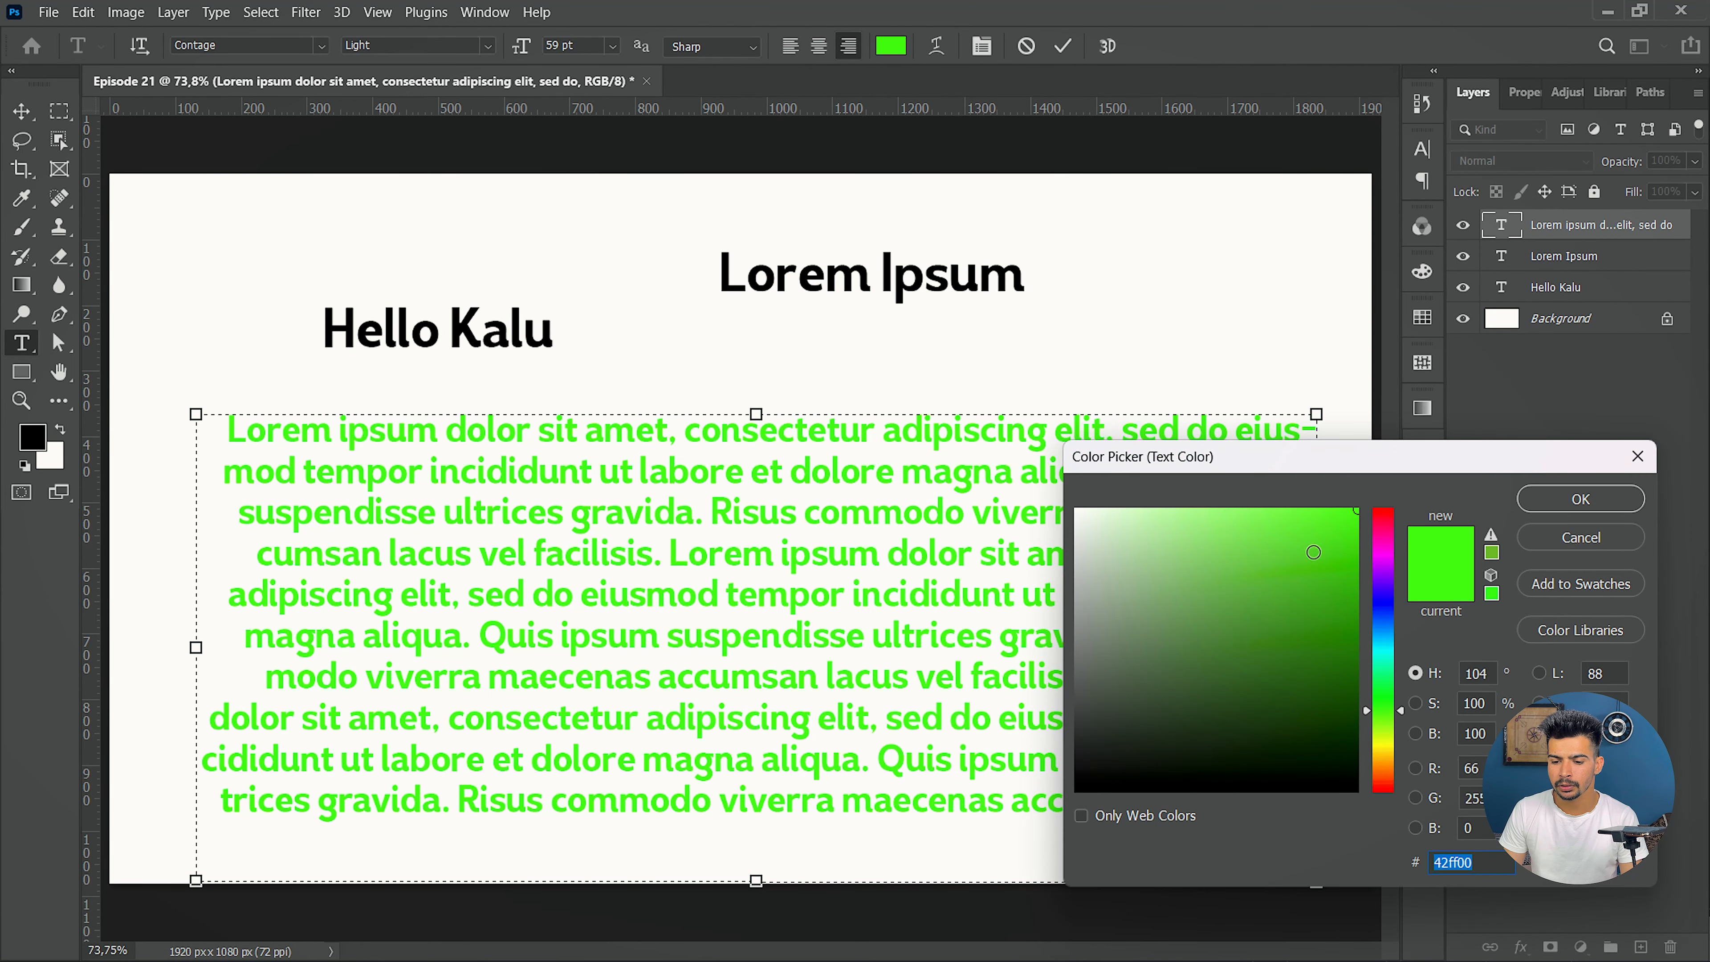
left_click_drag(1379, 534, 1384, 508)
left_click(1614, 508)
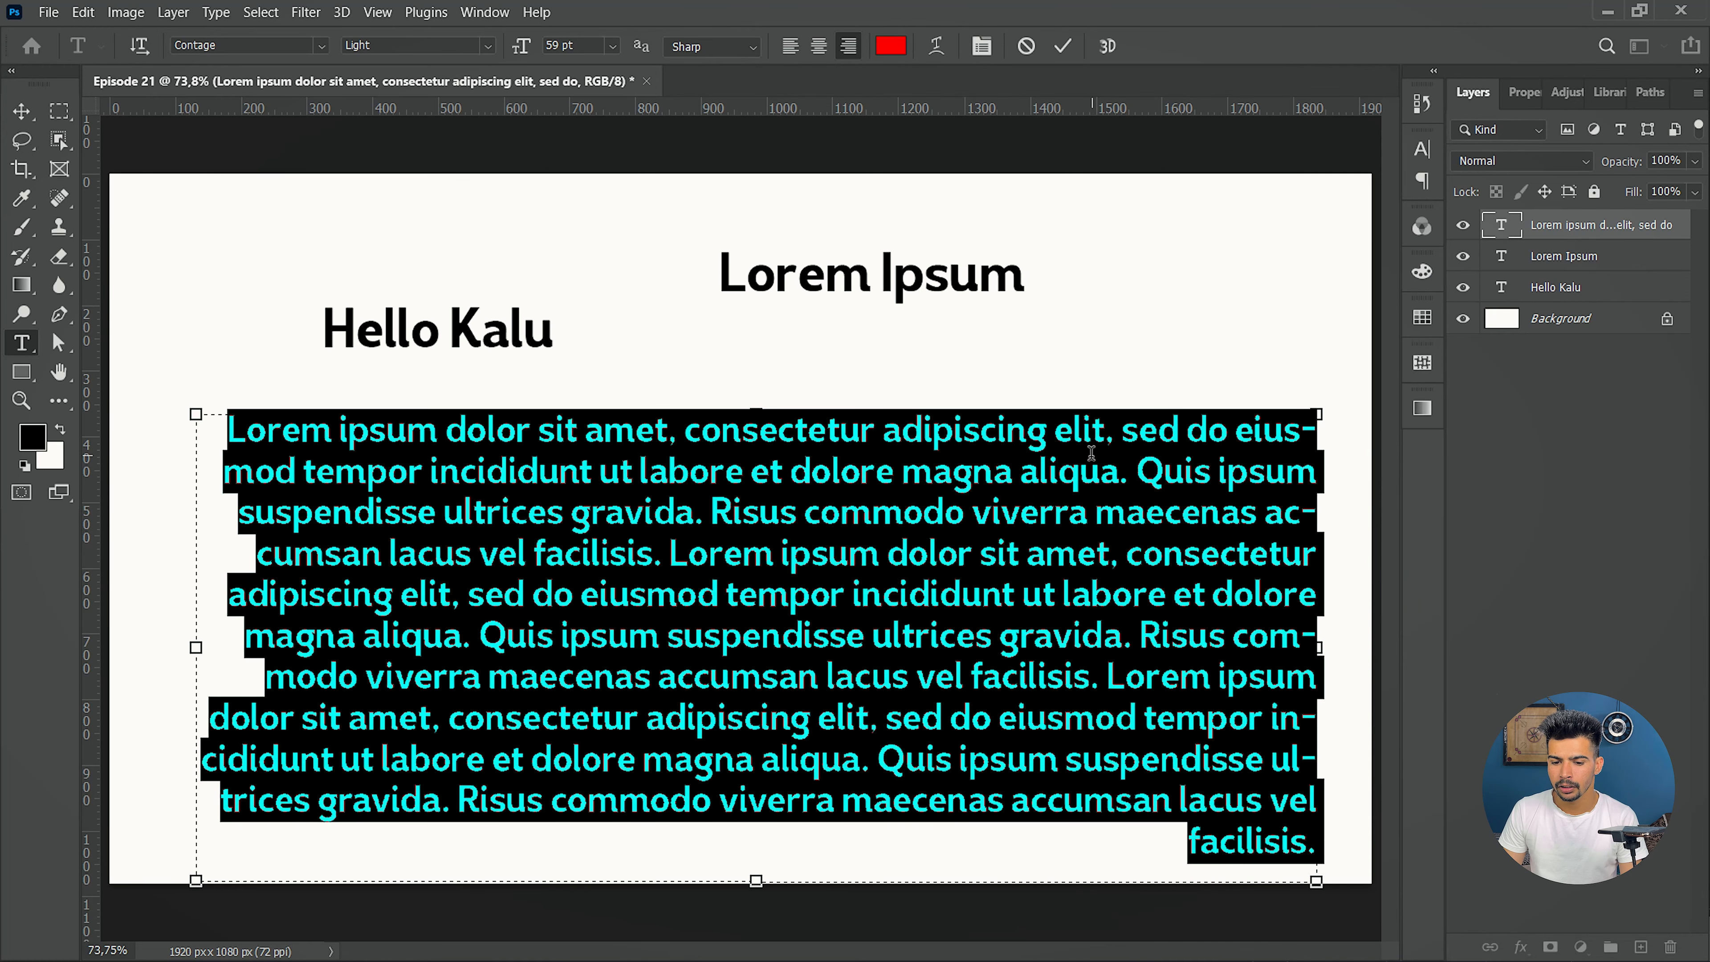
- Delete the paragraph text layer and the Lorem Ipsum layer, keeping only the greeting and the background
left_click(1088, 451)
left_click(1584, 233)
key("Delete")
key("Delete")
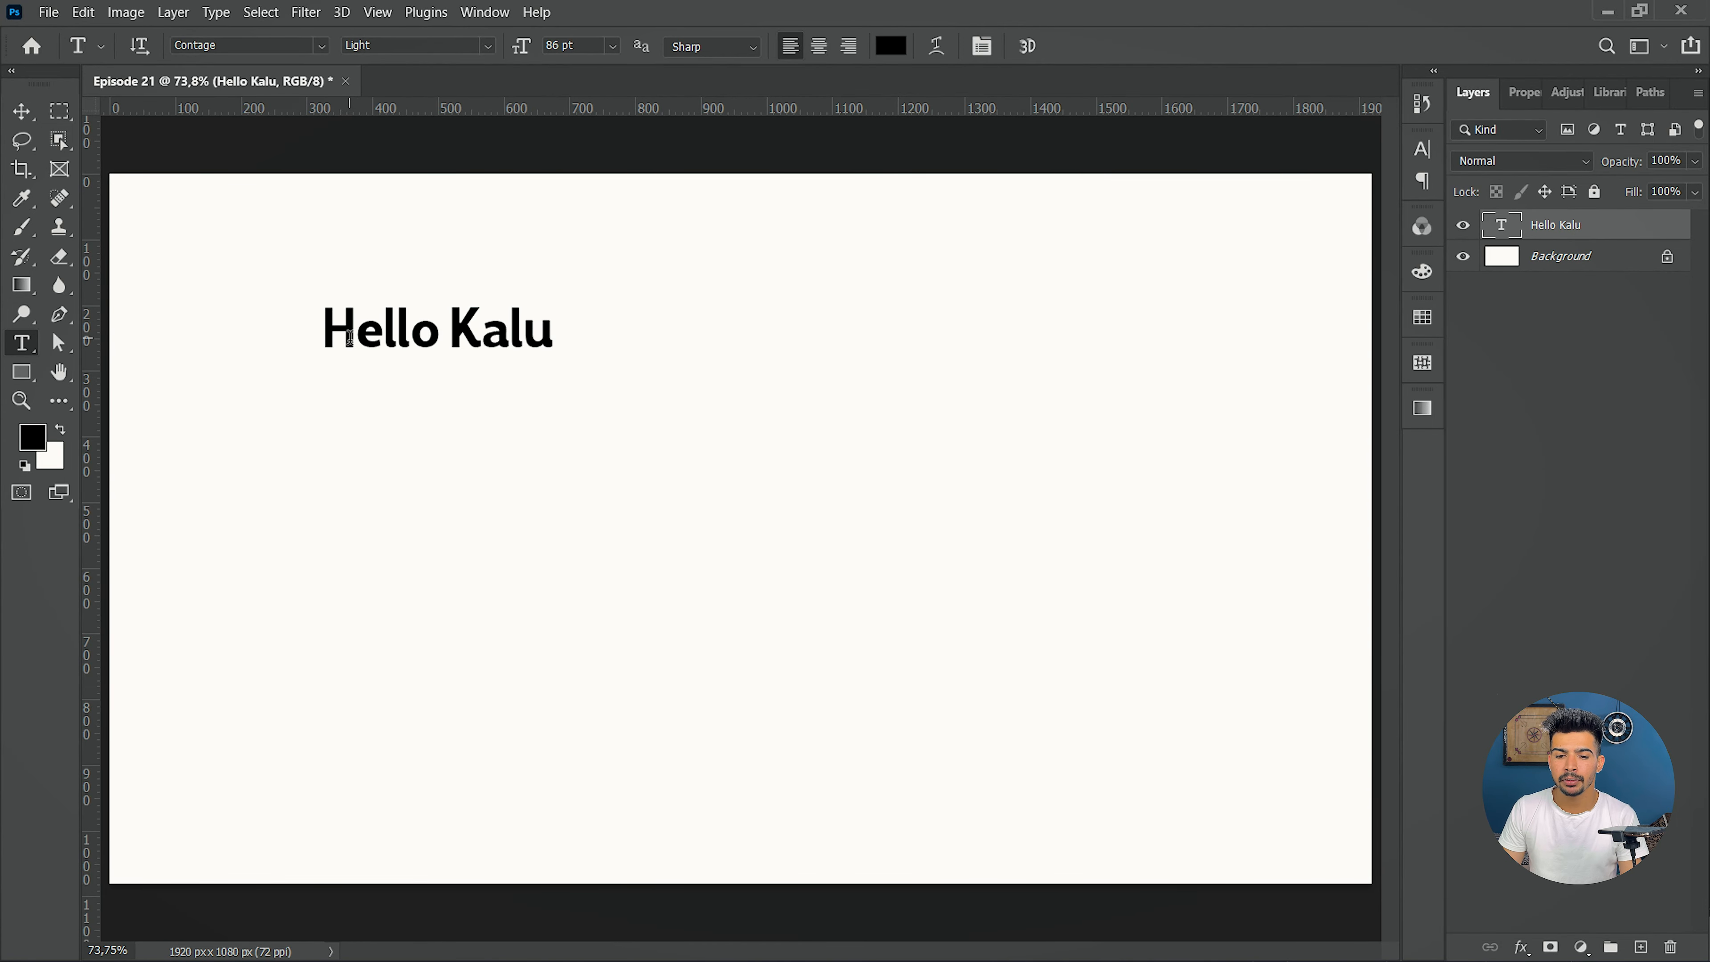
- Select the whole greeting and try the Arc style of Warp Text on it
left_click_drag(325, 331, 848, 164)
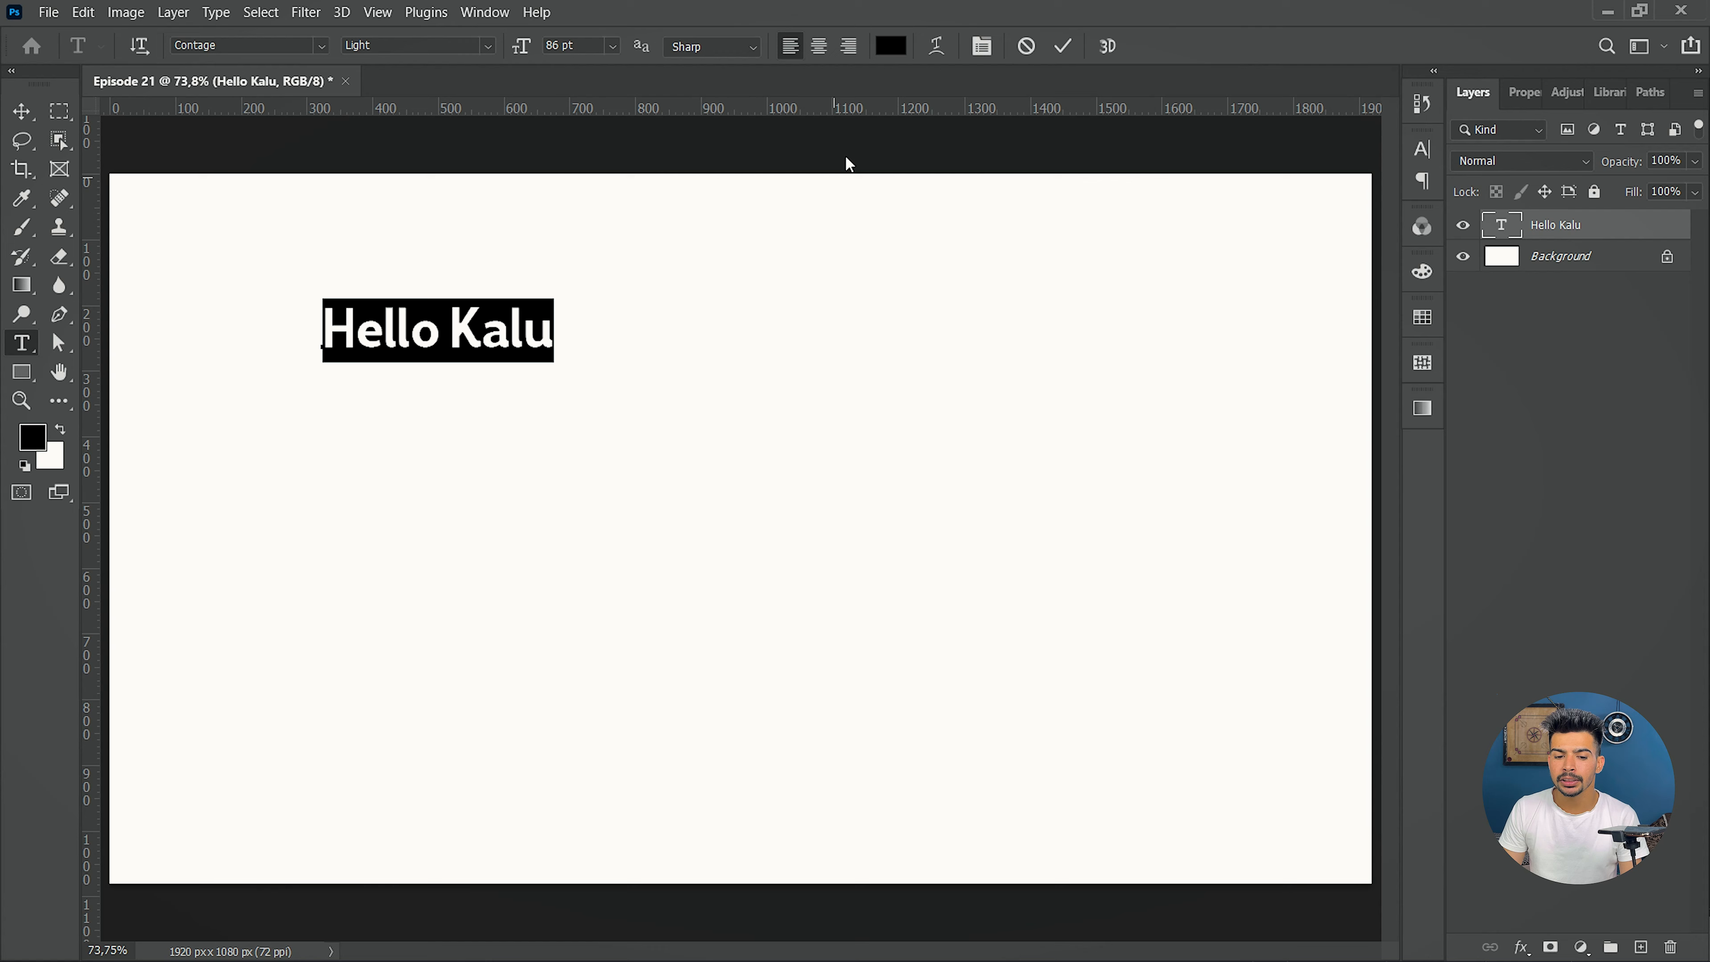
left_click(937, 45)
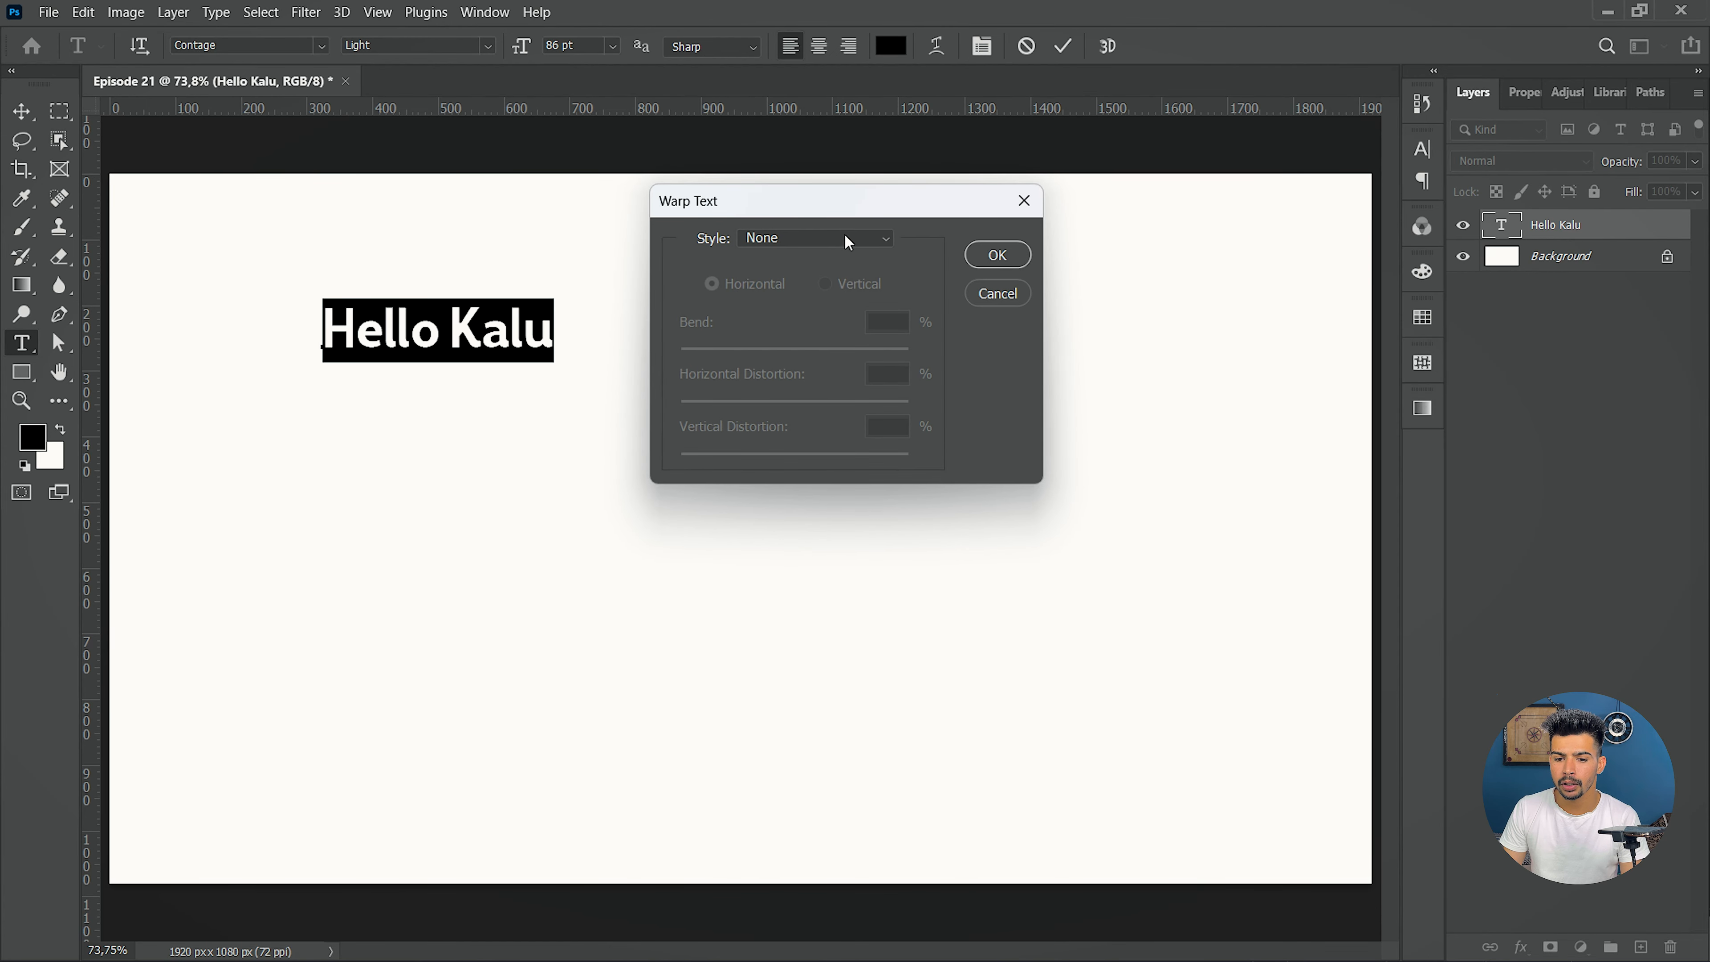
left_click(863, 244)
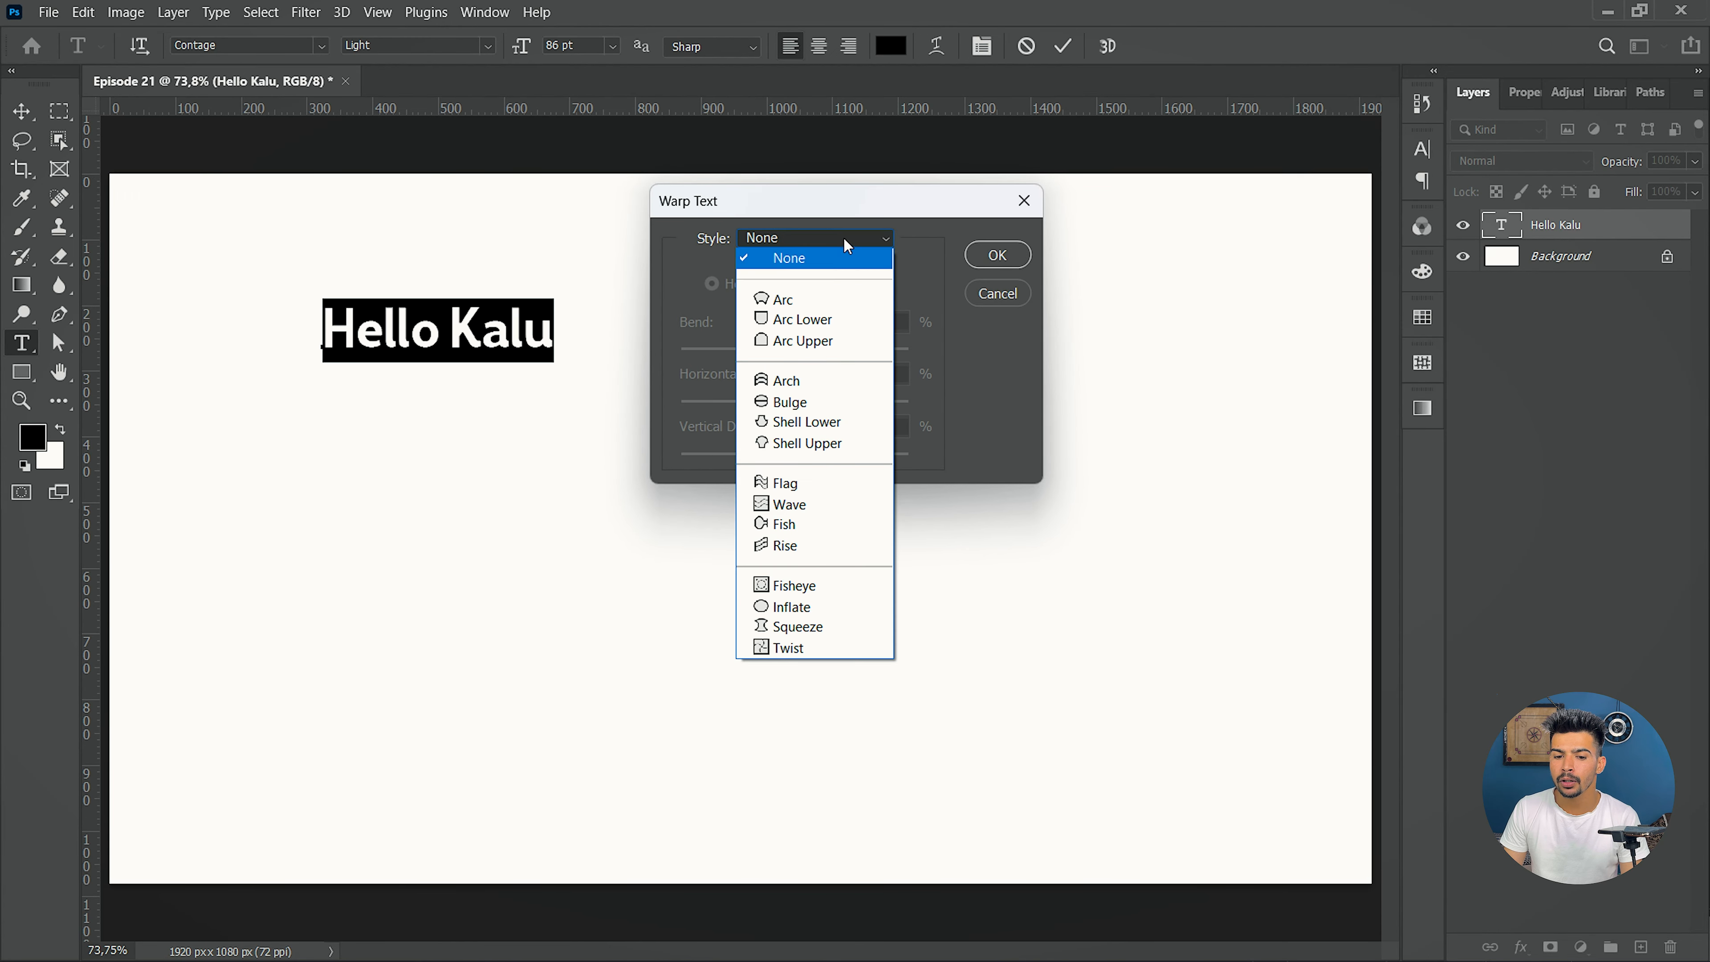
left_click(782, 300)
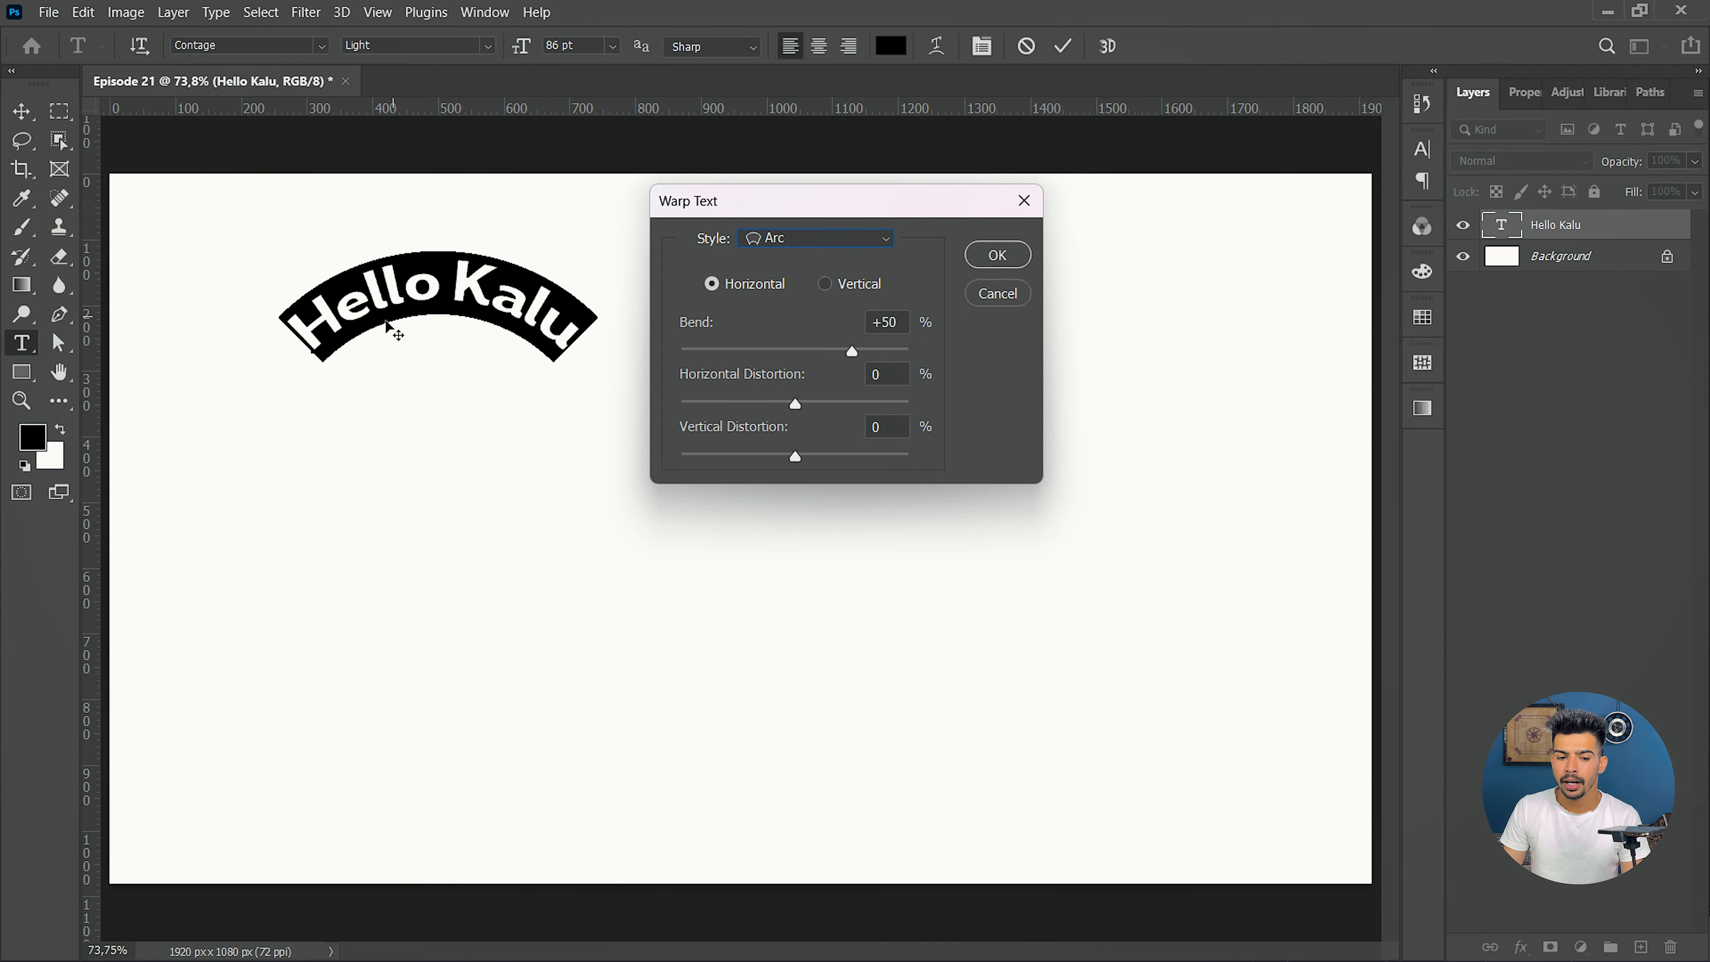
- Try the Arc Lower, Arc Upper and Bulge warp styles on the greeting, and return to Arc
left_click(846, 237)
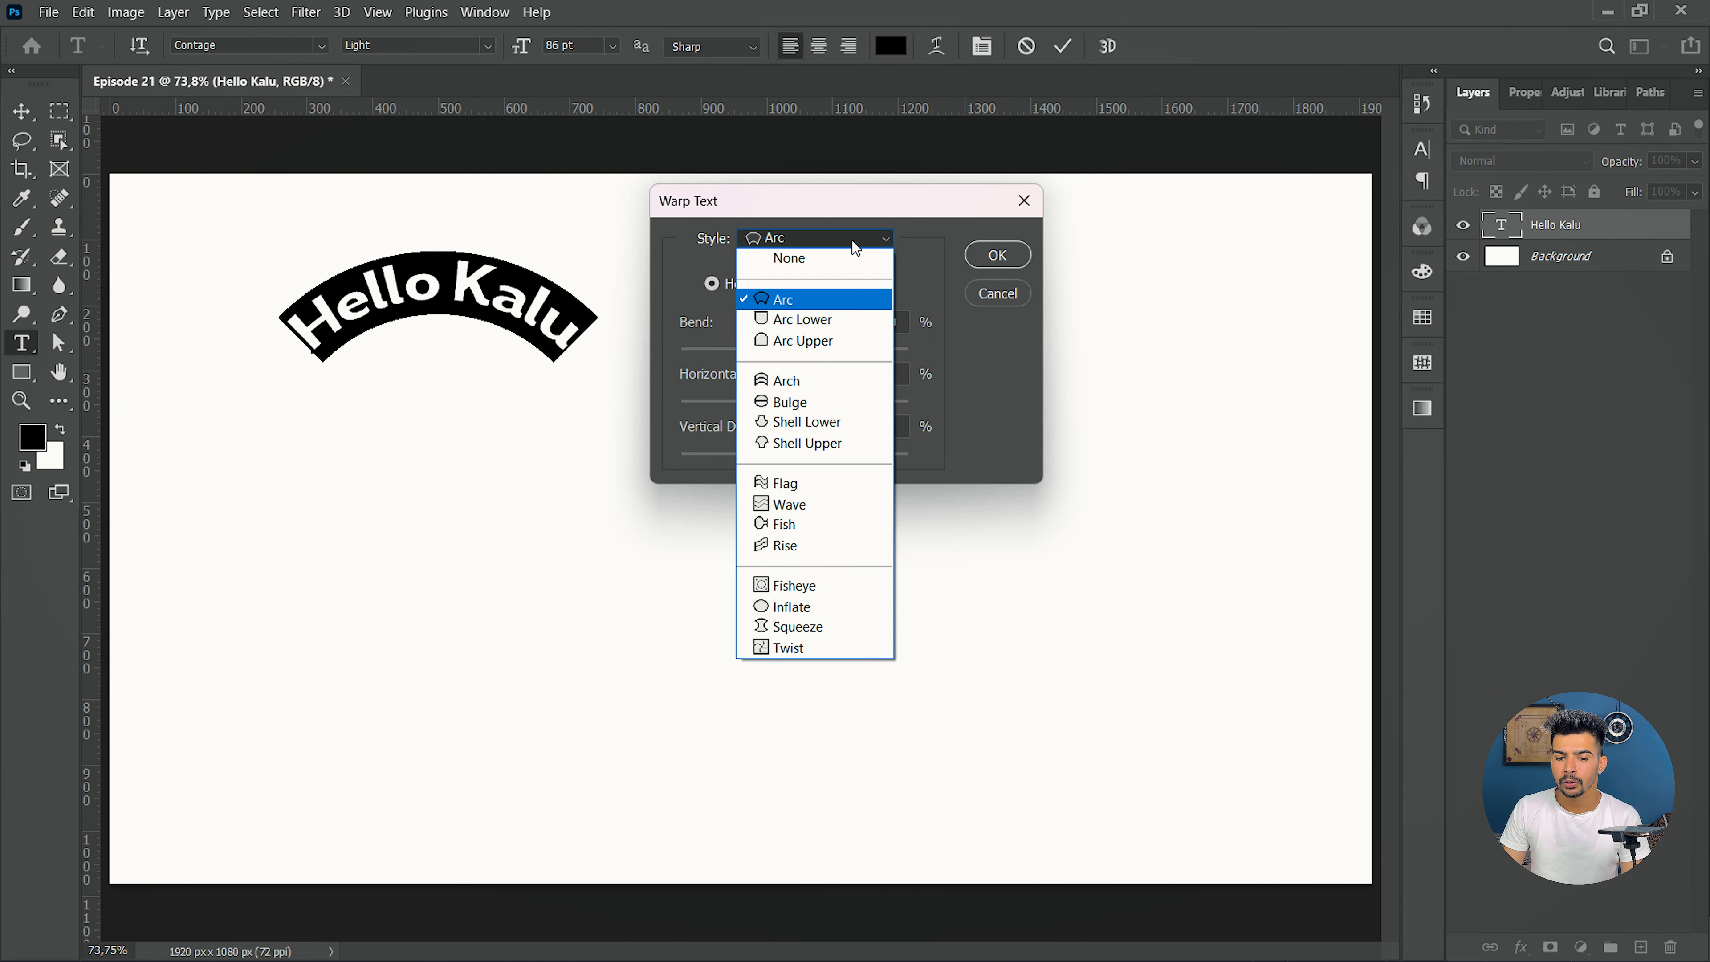
left_click(809, 322)
left_click(879, 241)
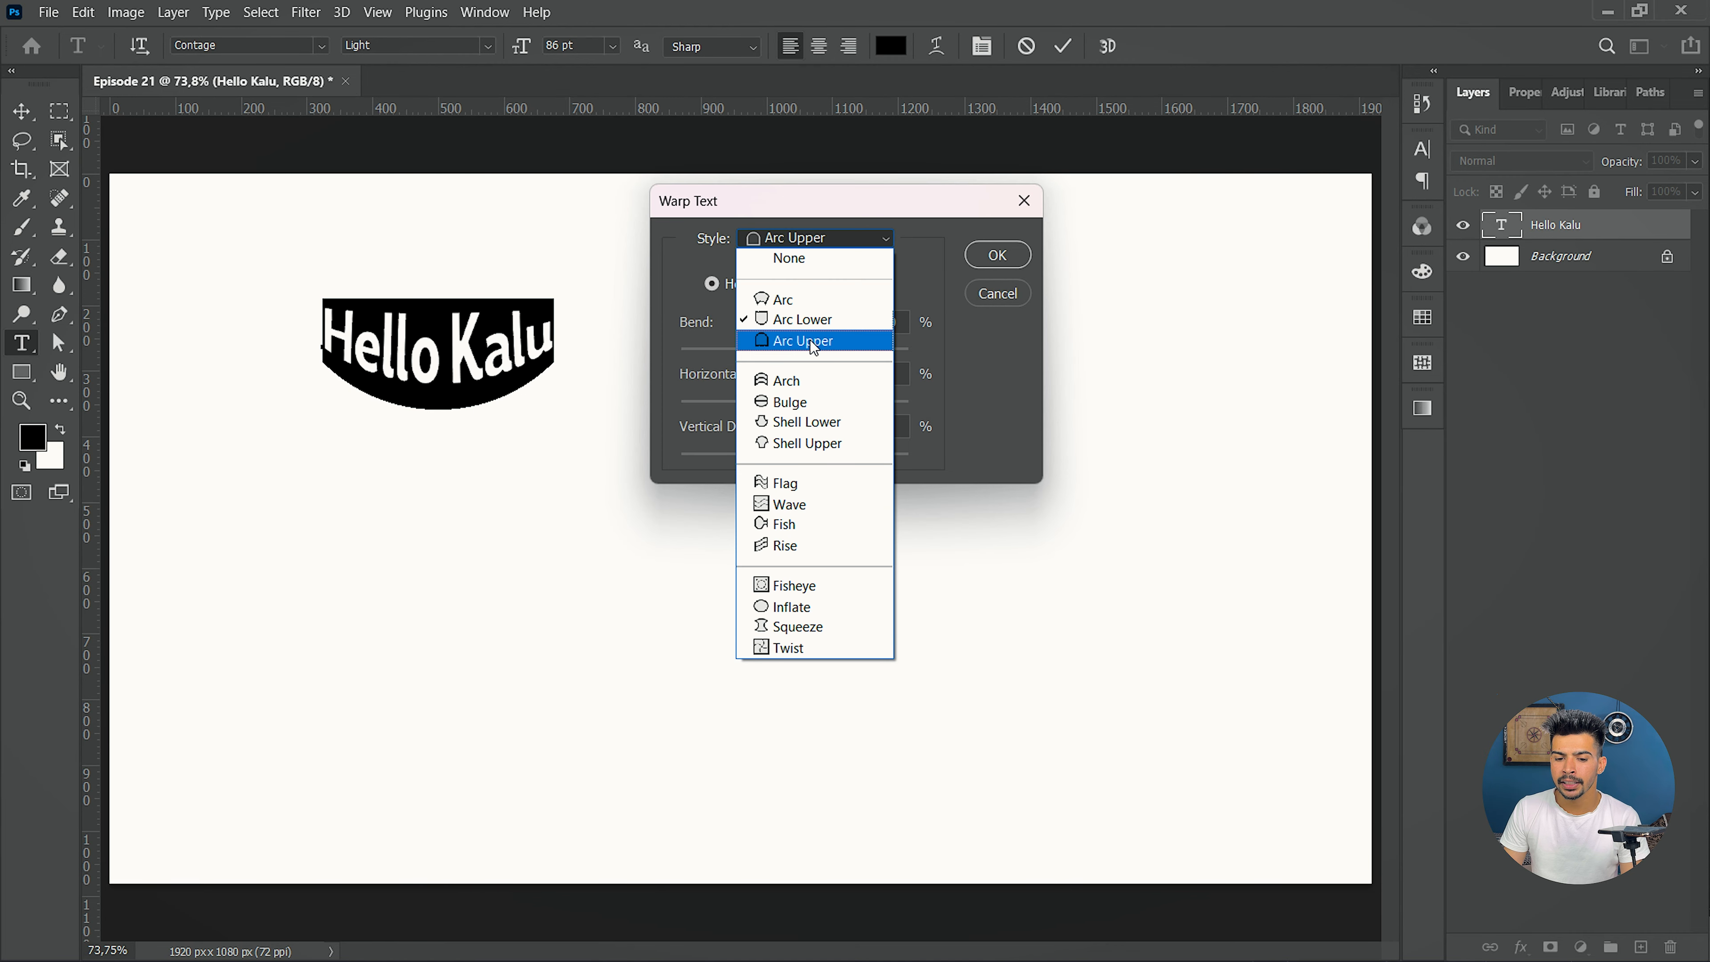
left_click(803, 340)
left_click(837, 239)
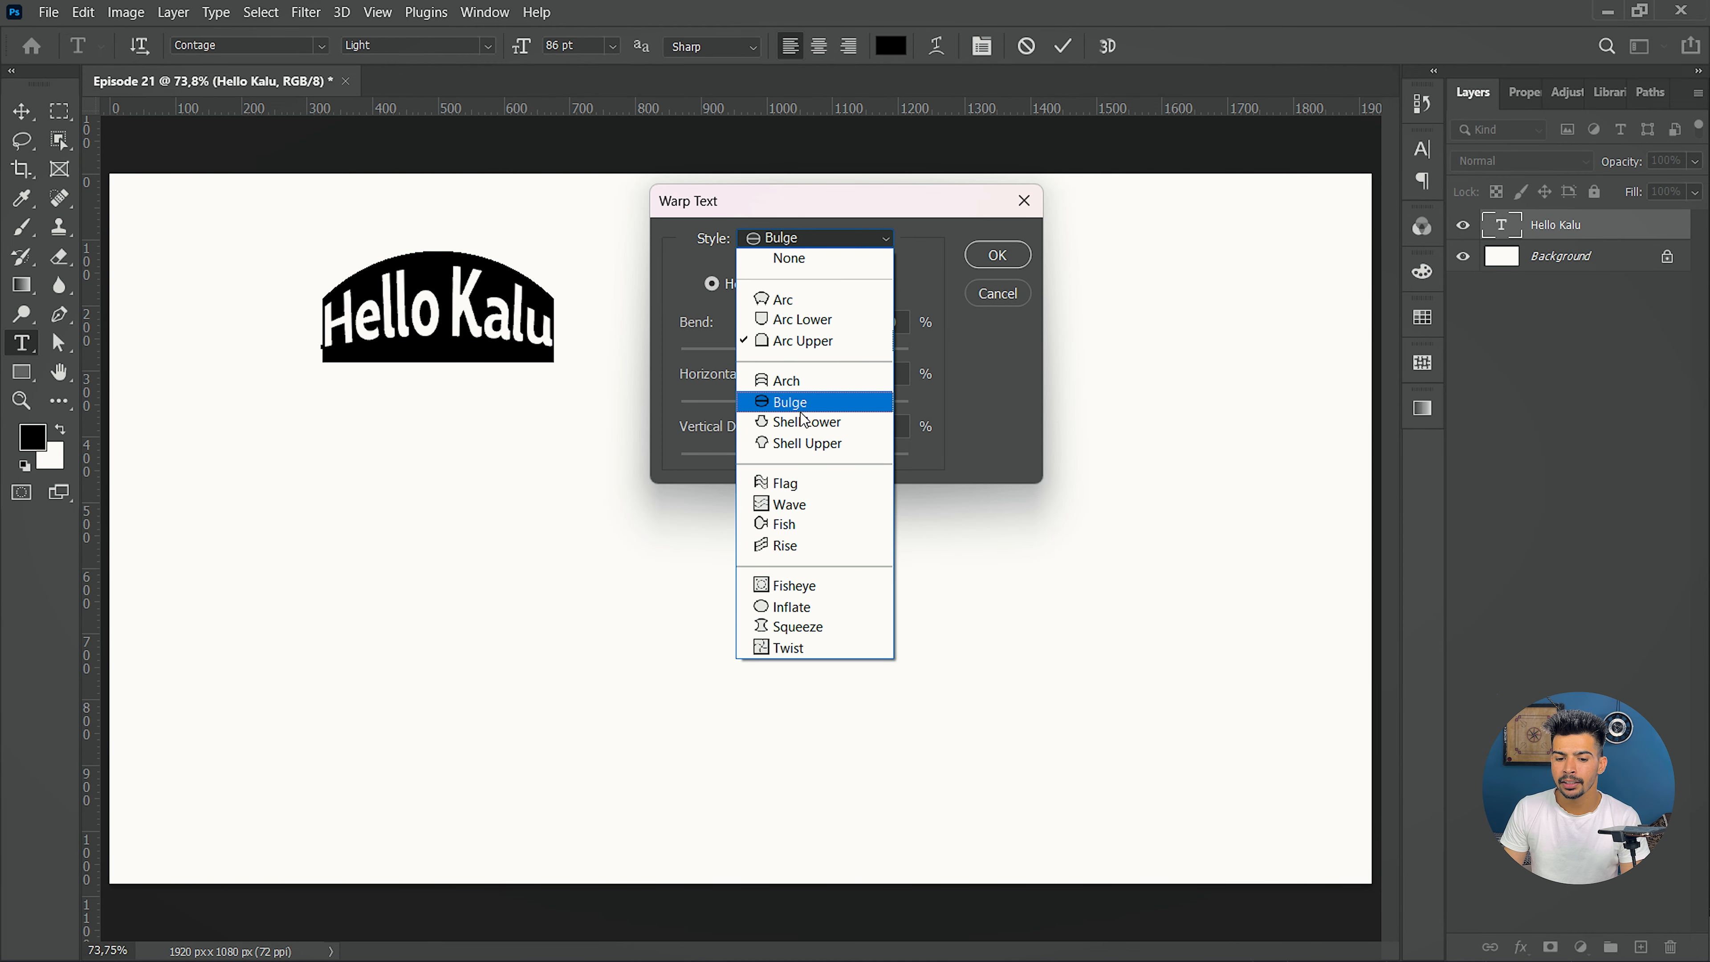
left_click(808, 397)
left_click(871, 237)
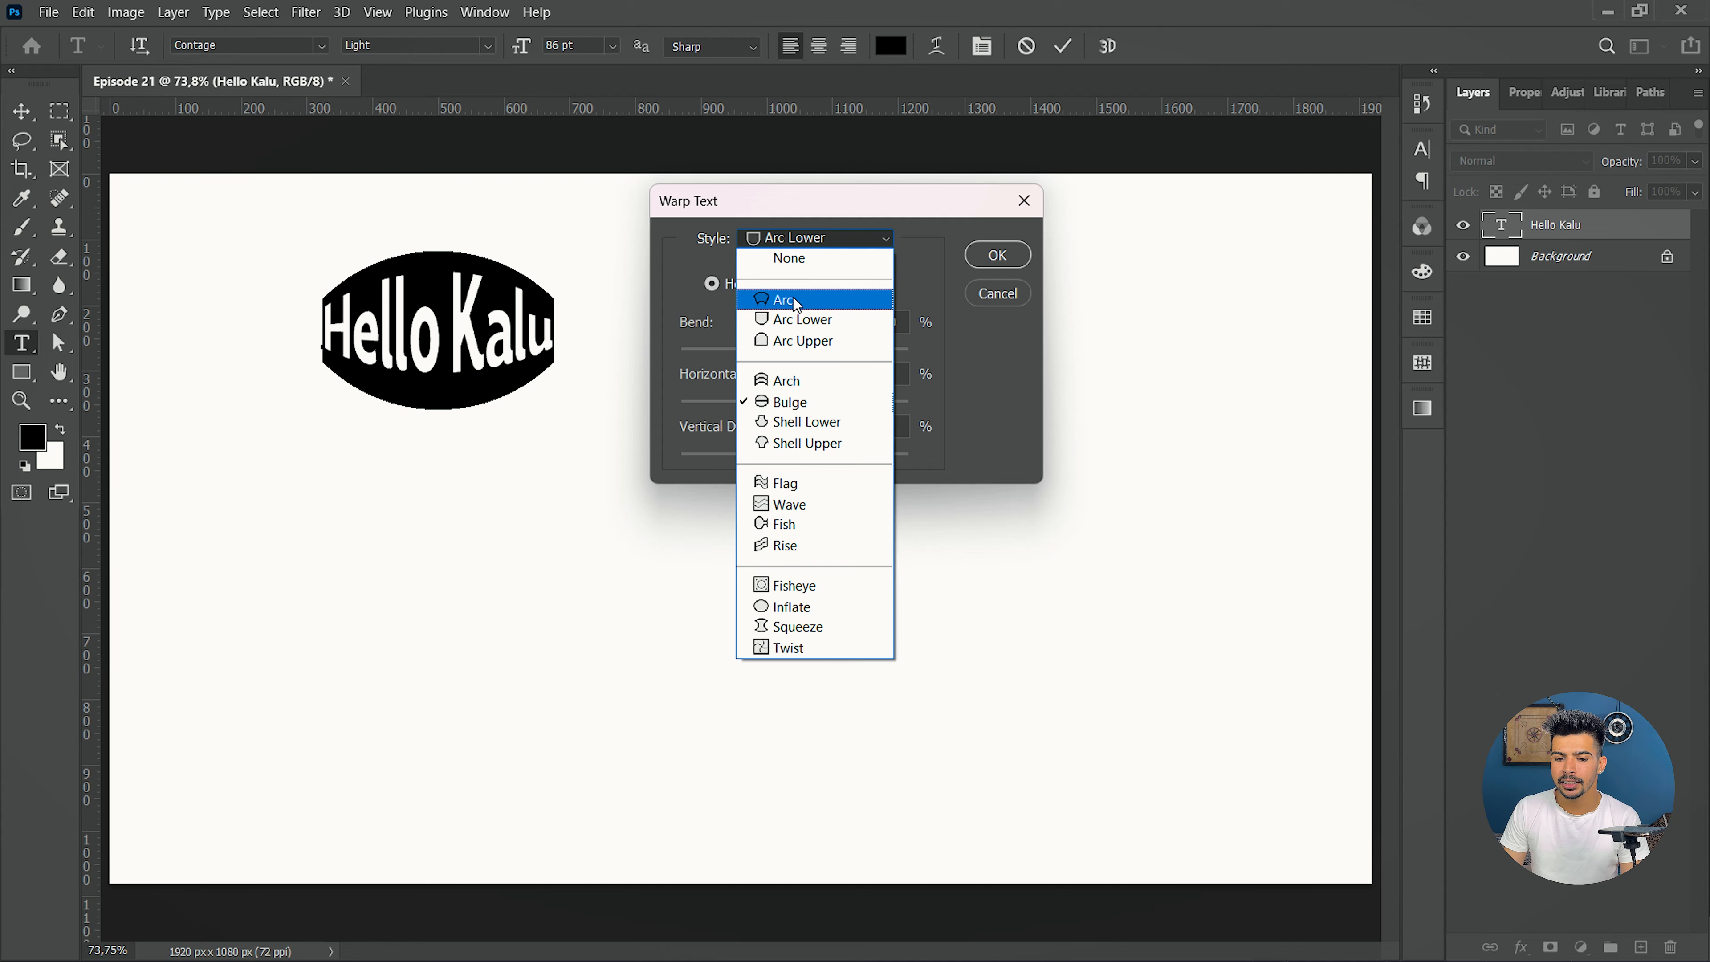
left_click(792, 296)
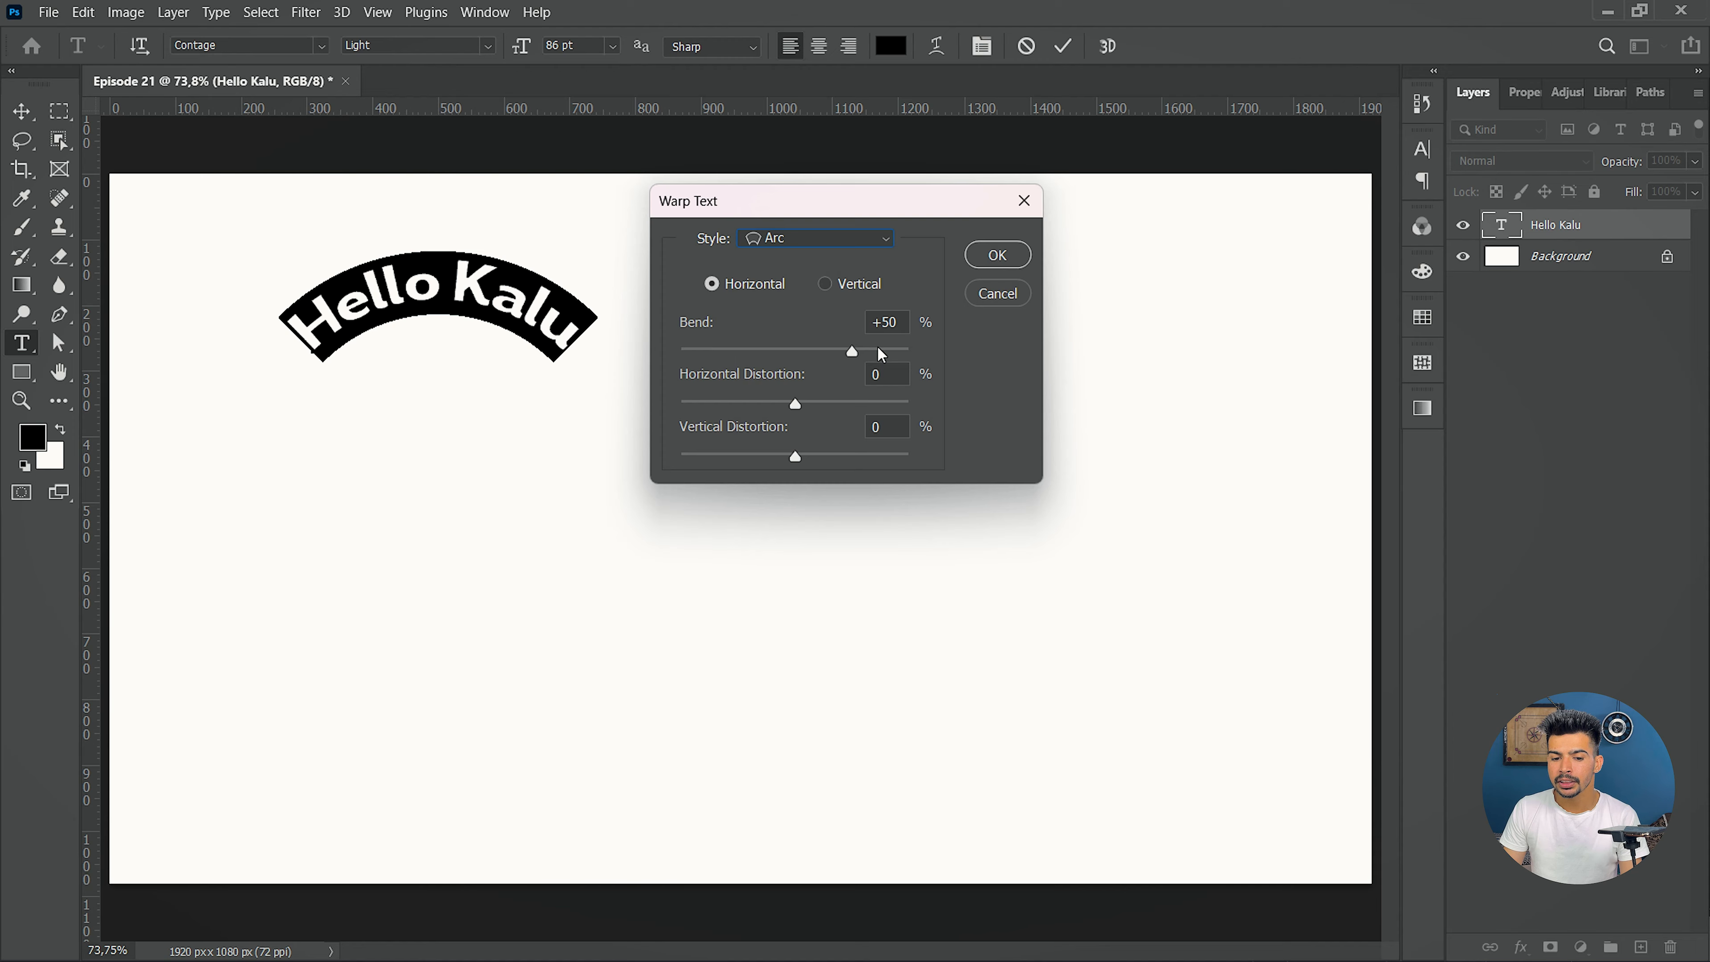
- Try the Arc warp with a +11% bend, +100% and +14% horizontal distortion and +60% vertical distortion, and discard it
left_click_drag(854, 352, 804, 398)
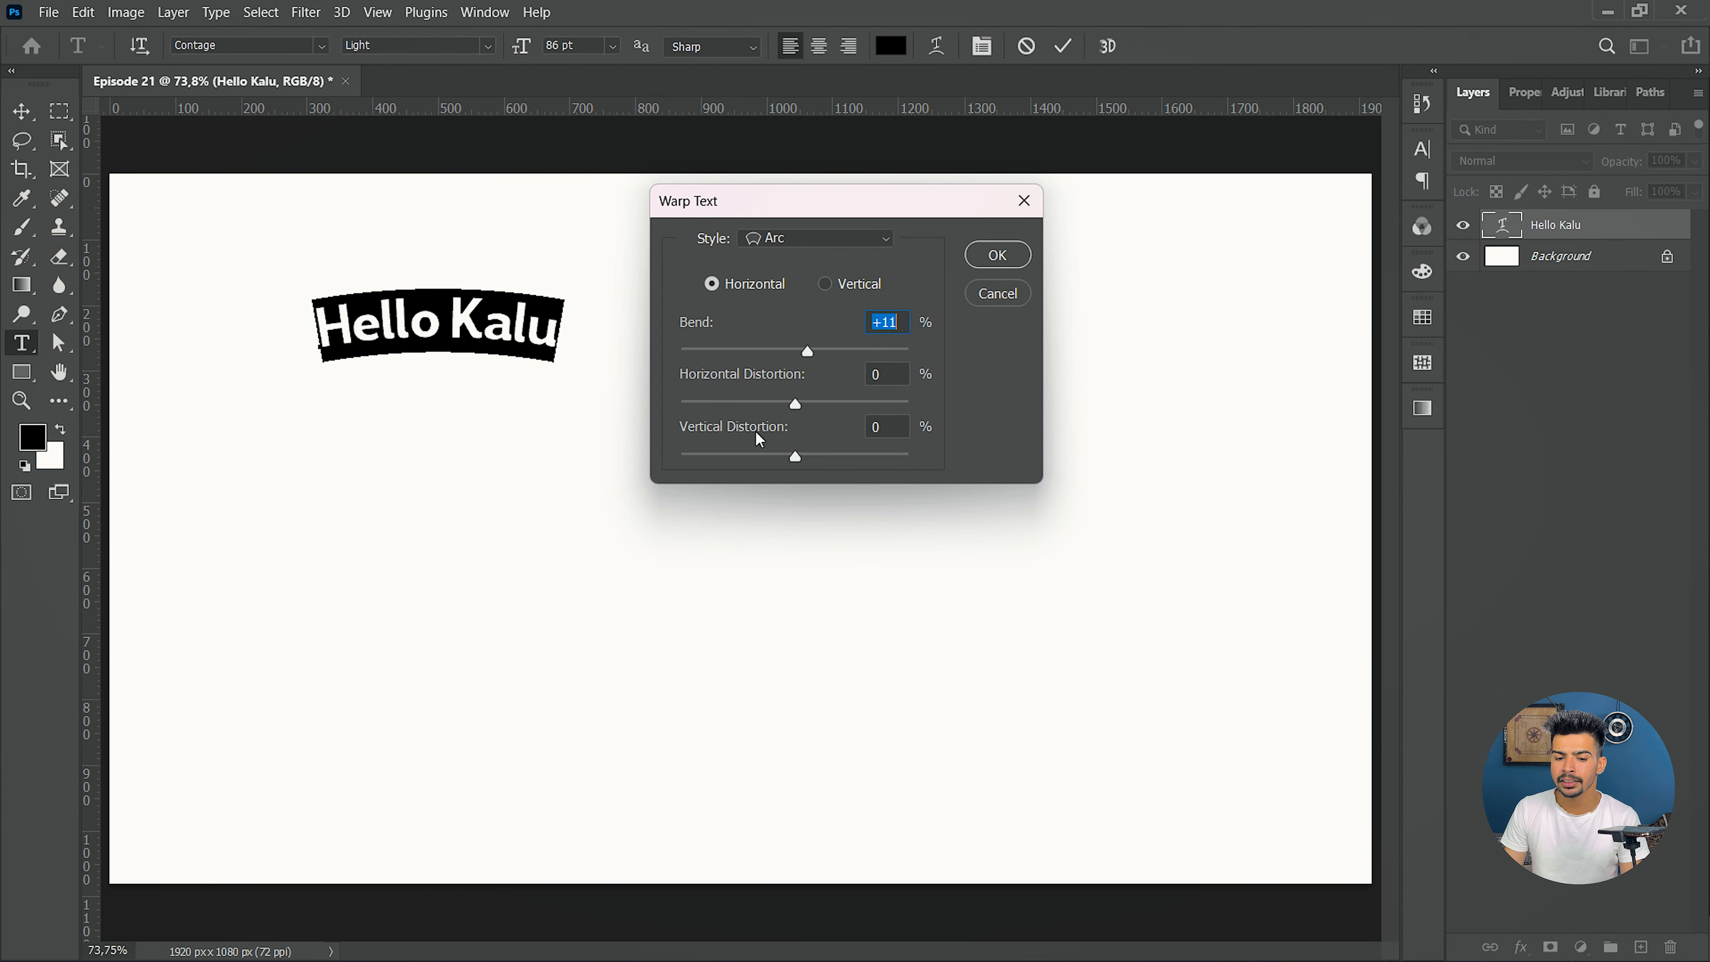
left_click_drag(795, 405, 913, 403)
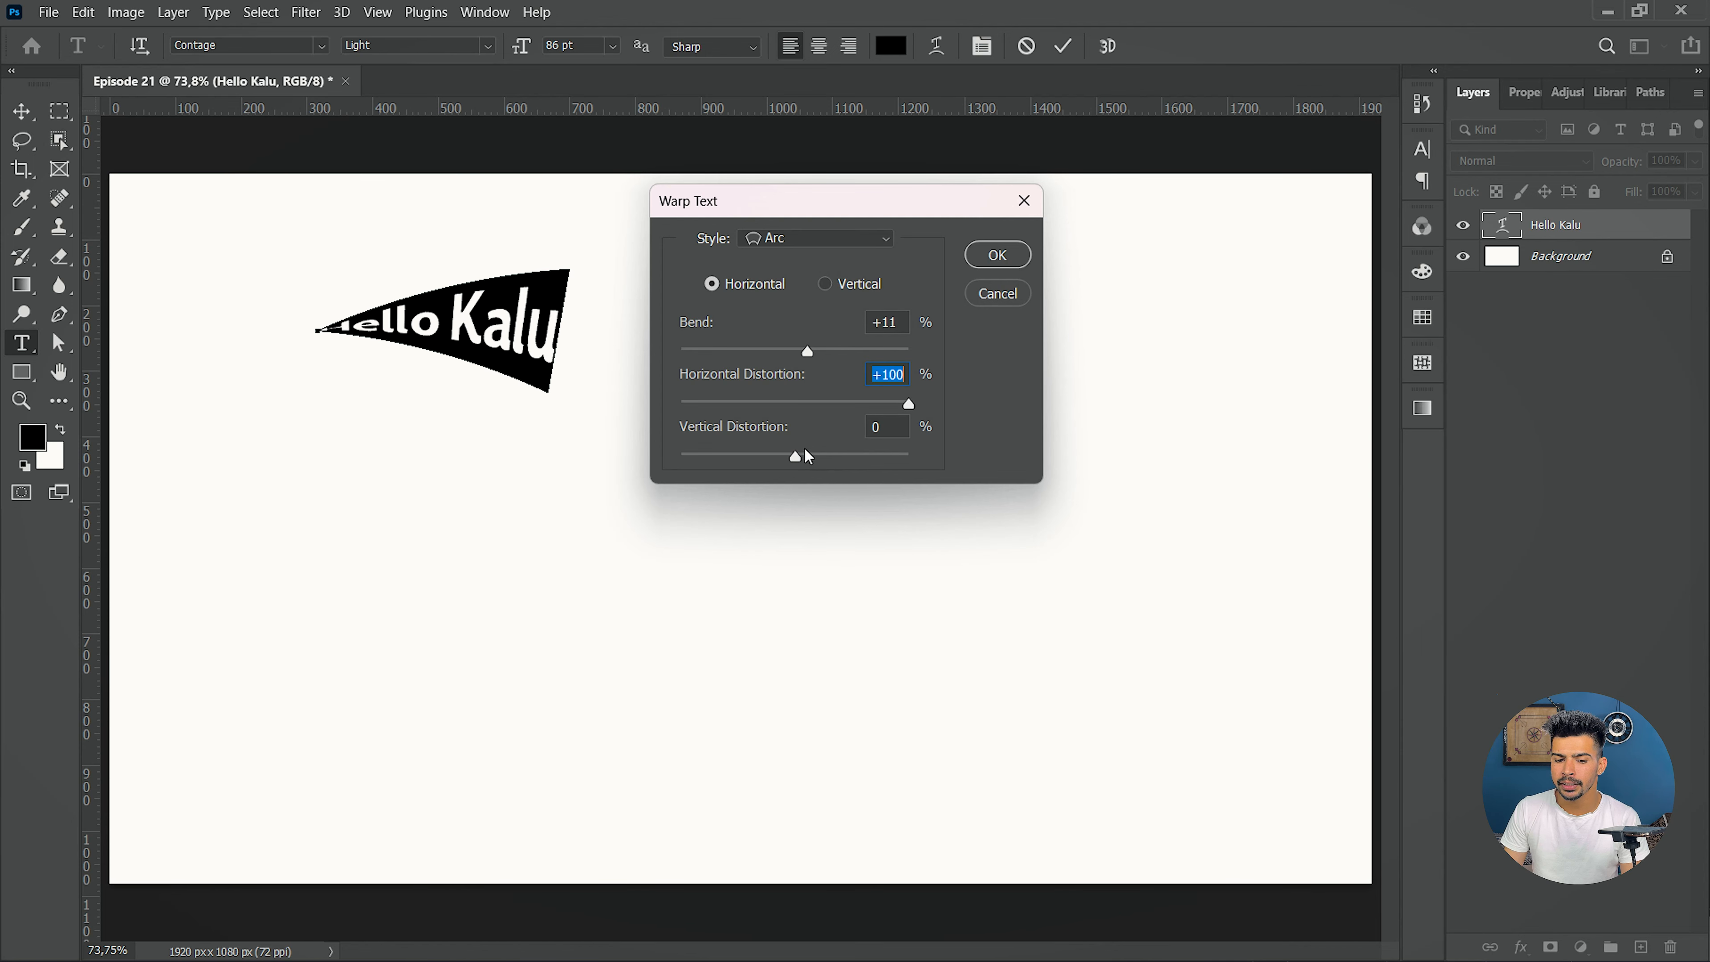
left_click_drag(792, 459, 811, 405)
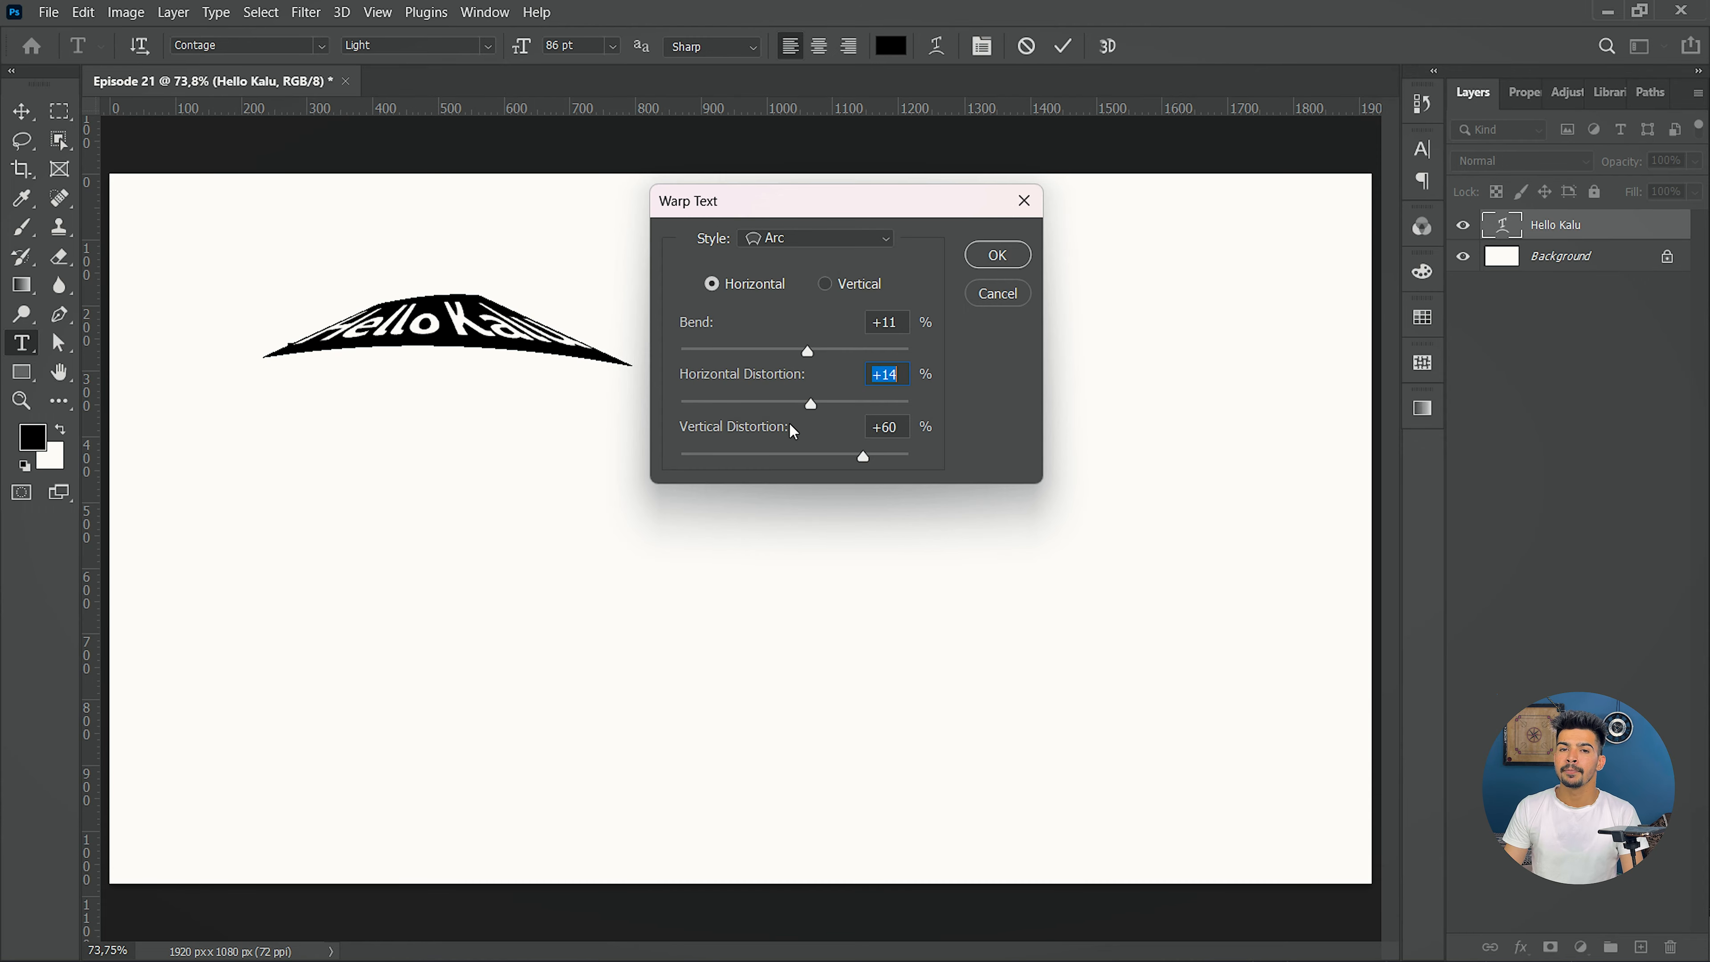
key("Escape")
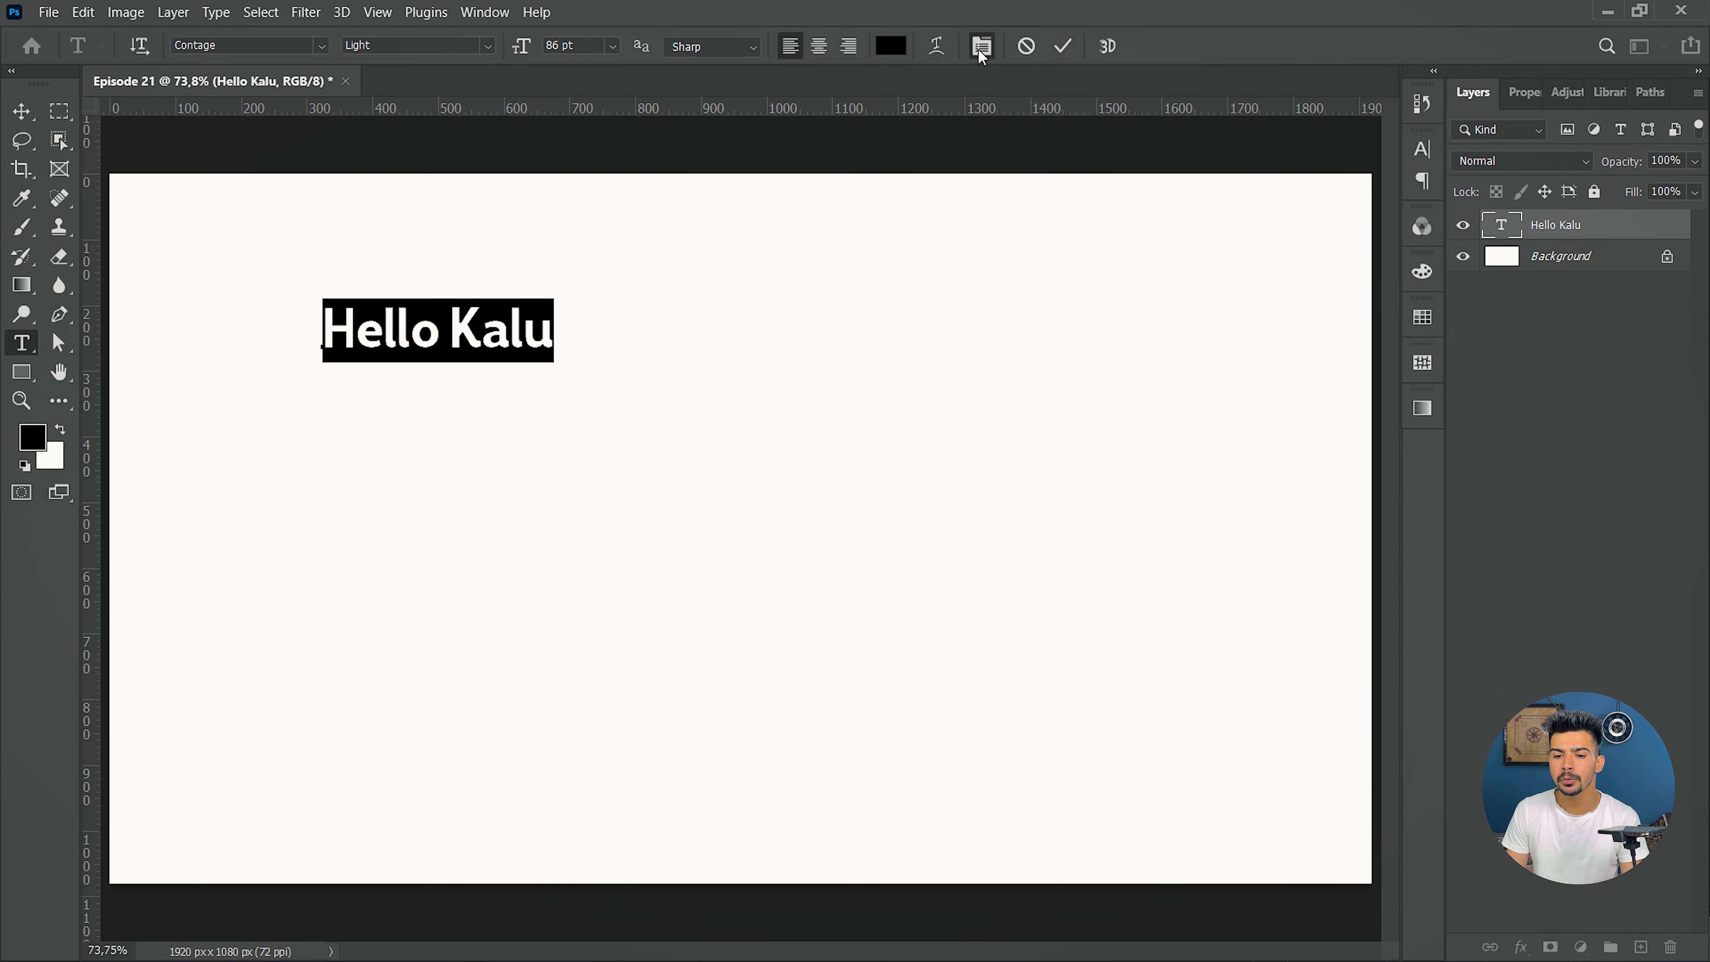
- Examine the Character and Paragraph settings available for the selected greeting, ending on the Character settings
left_click(979, 48)
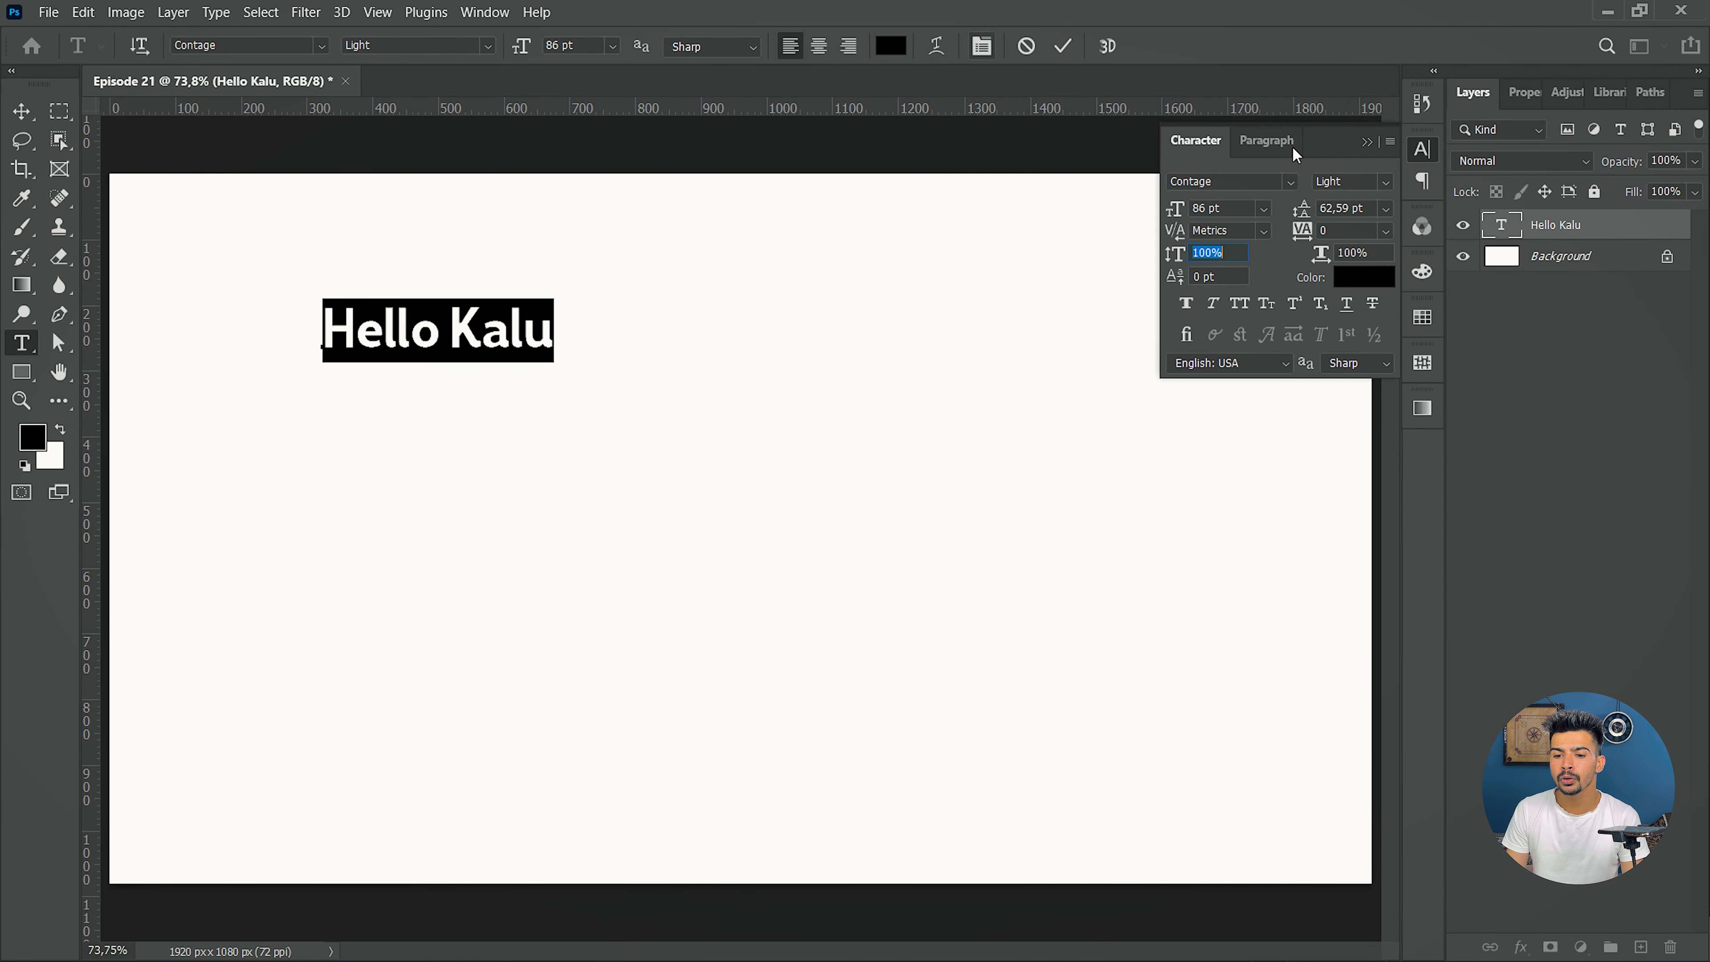
left_click(1195, 142)
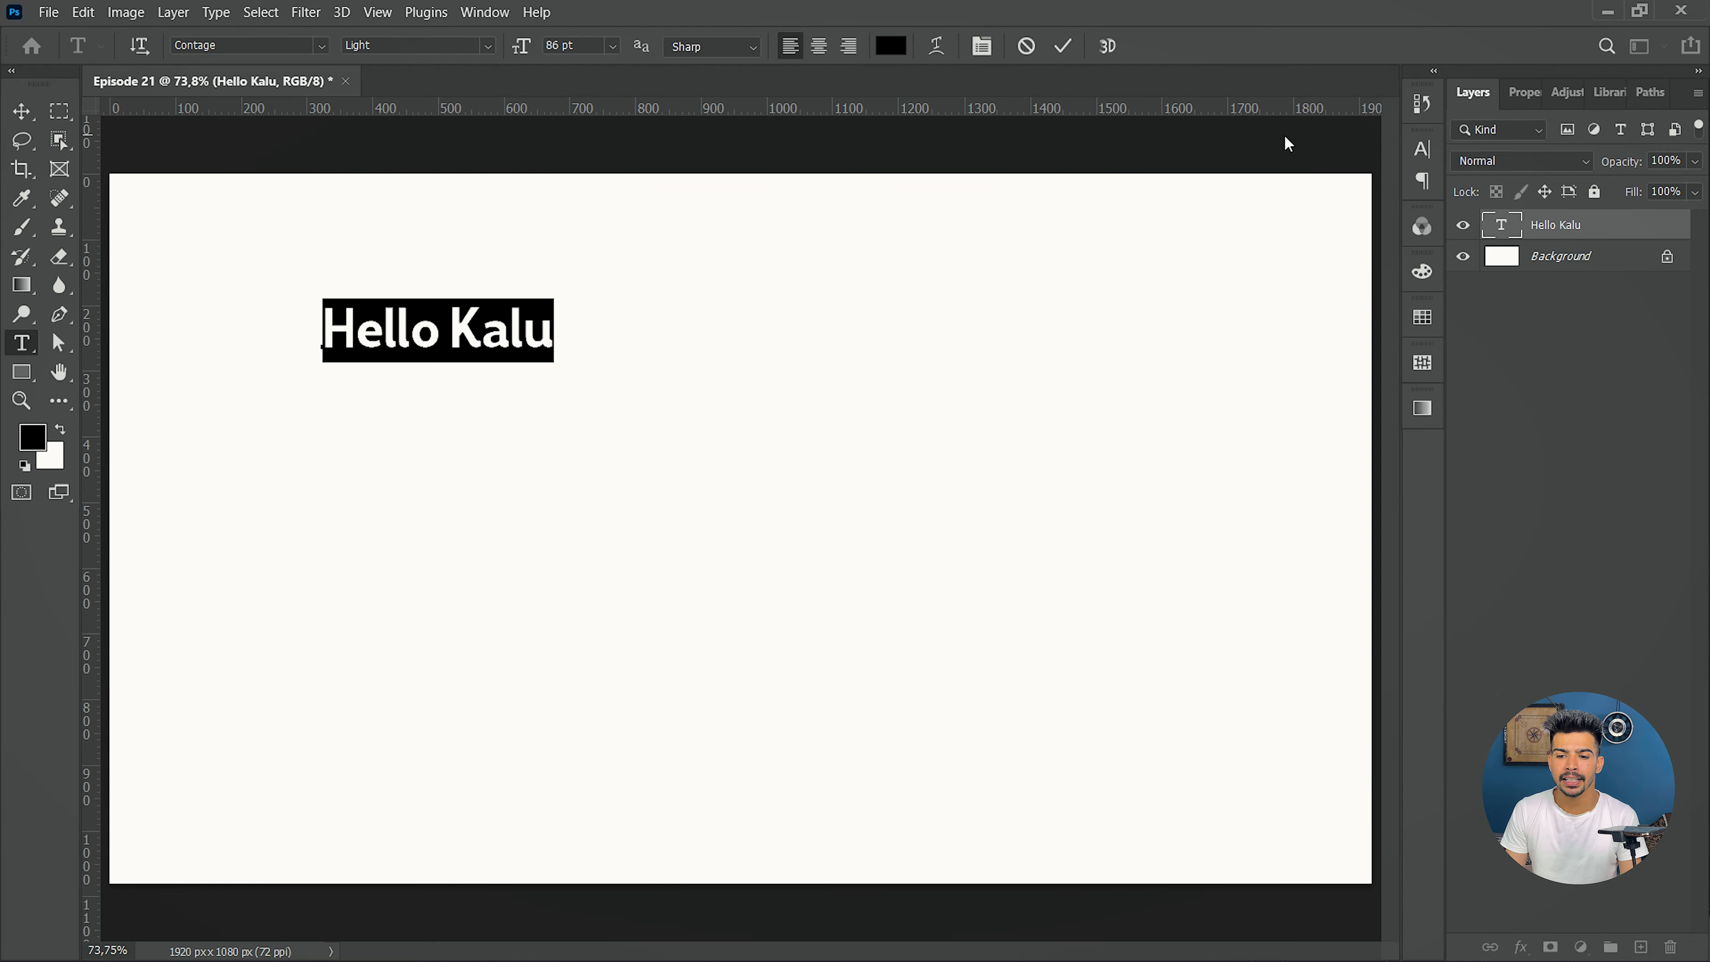
left_click(1432, 159)
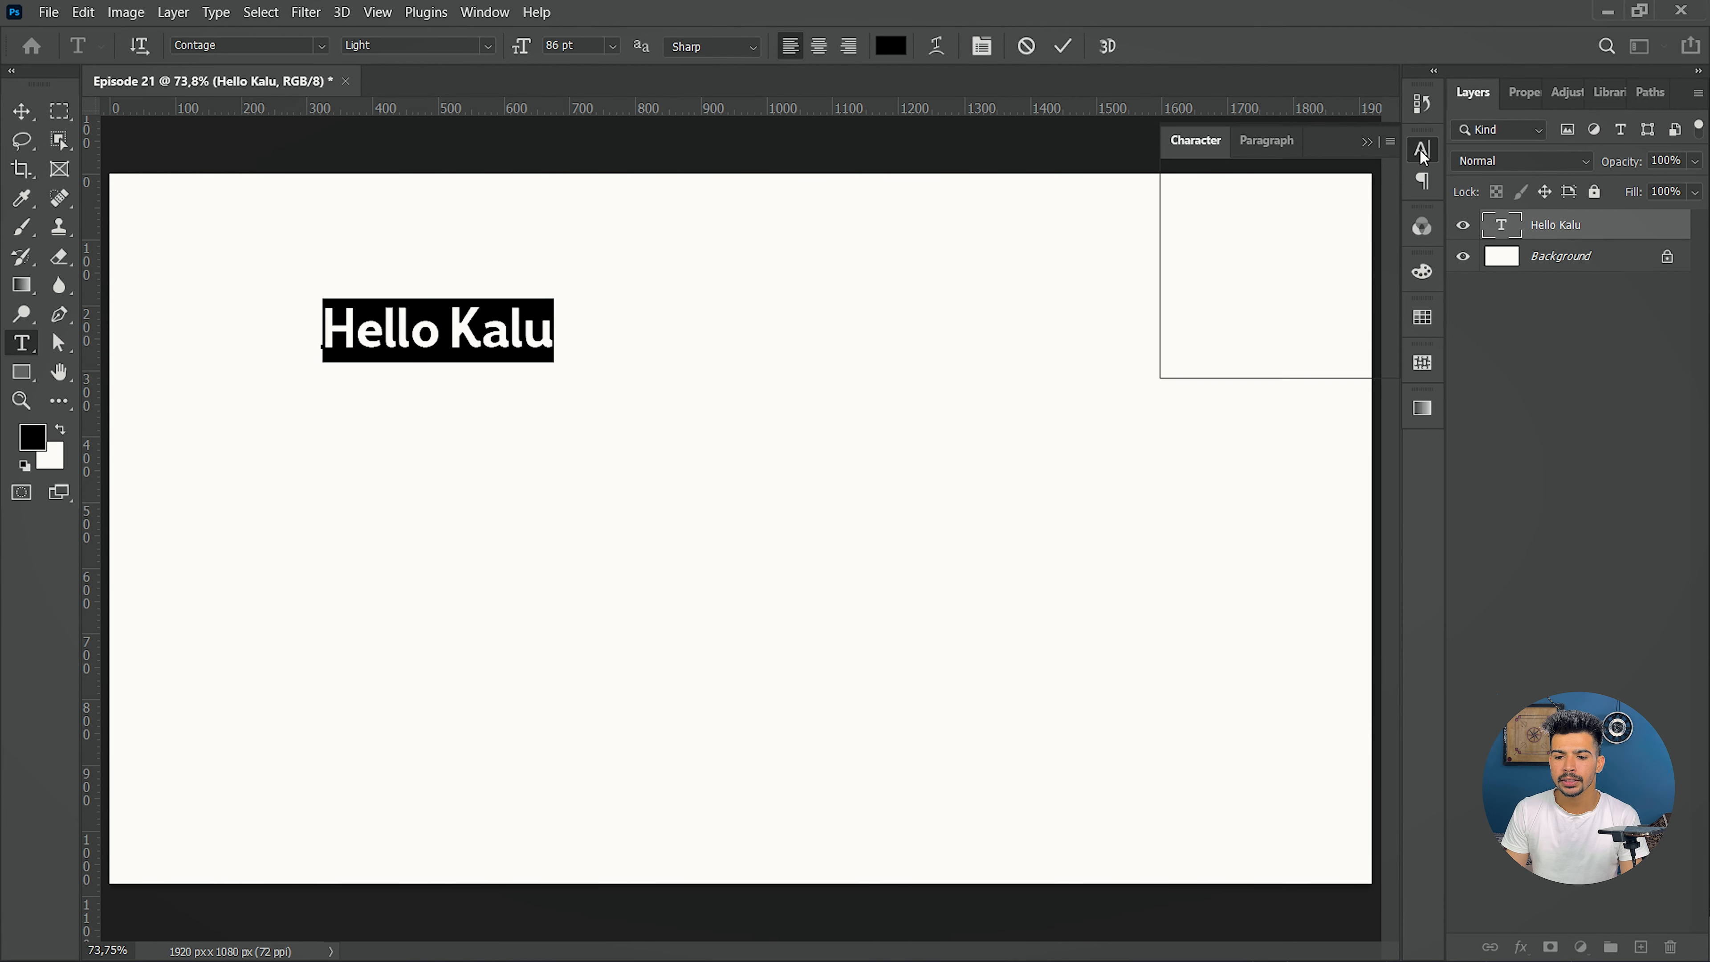
left_click(1301, 143)
left_click(1207, 143)
left_click(1271, 143)
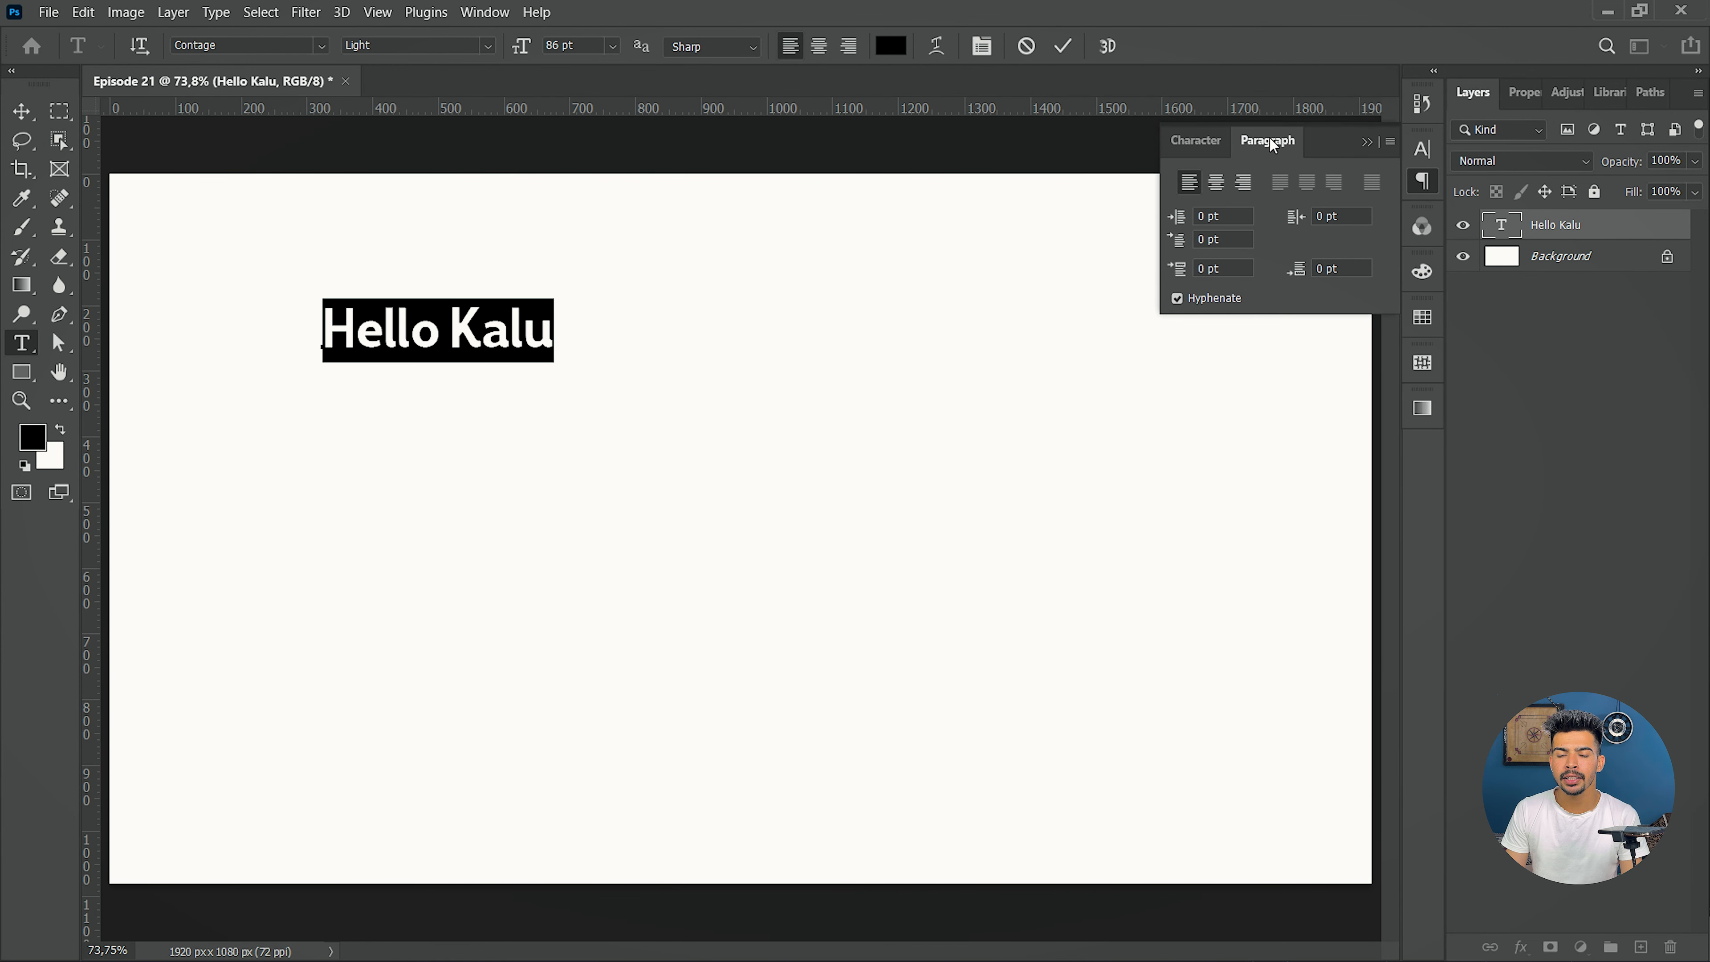
left_click(1190, 144)
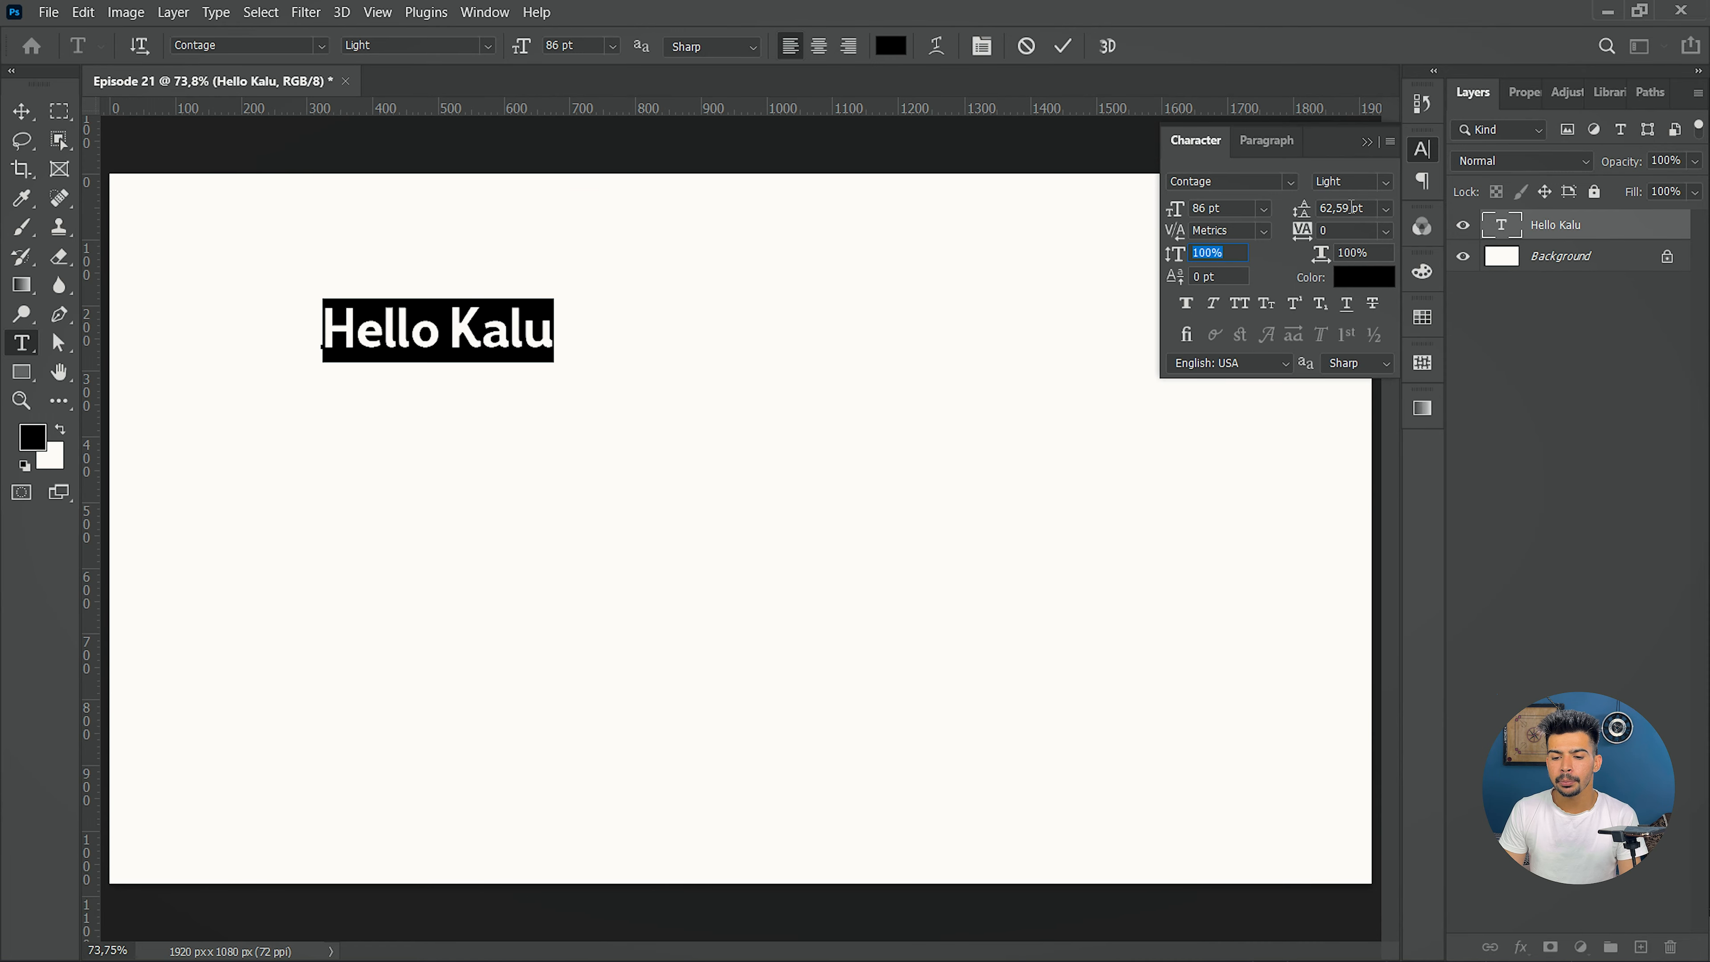
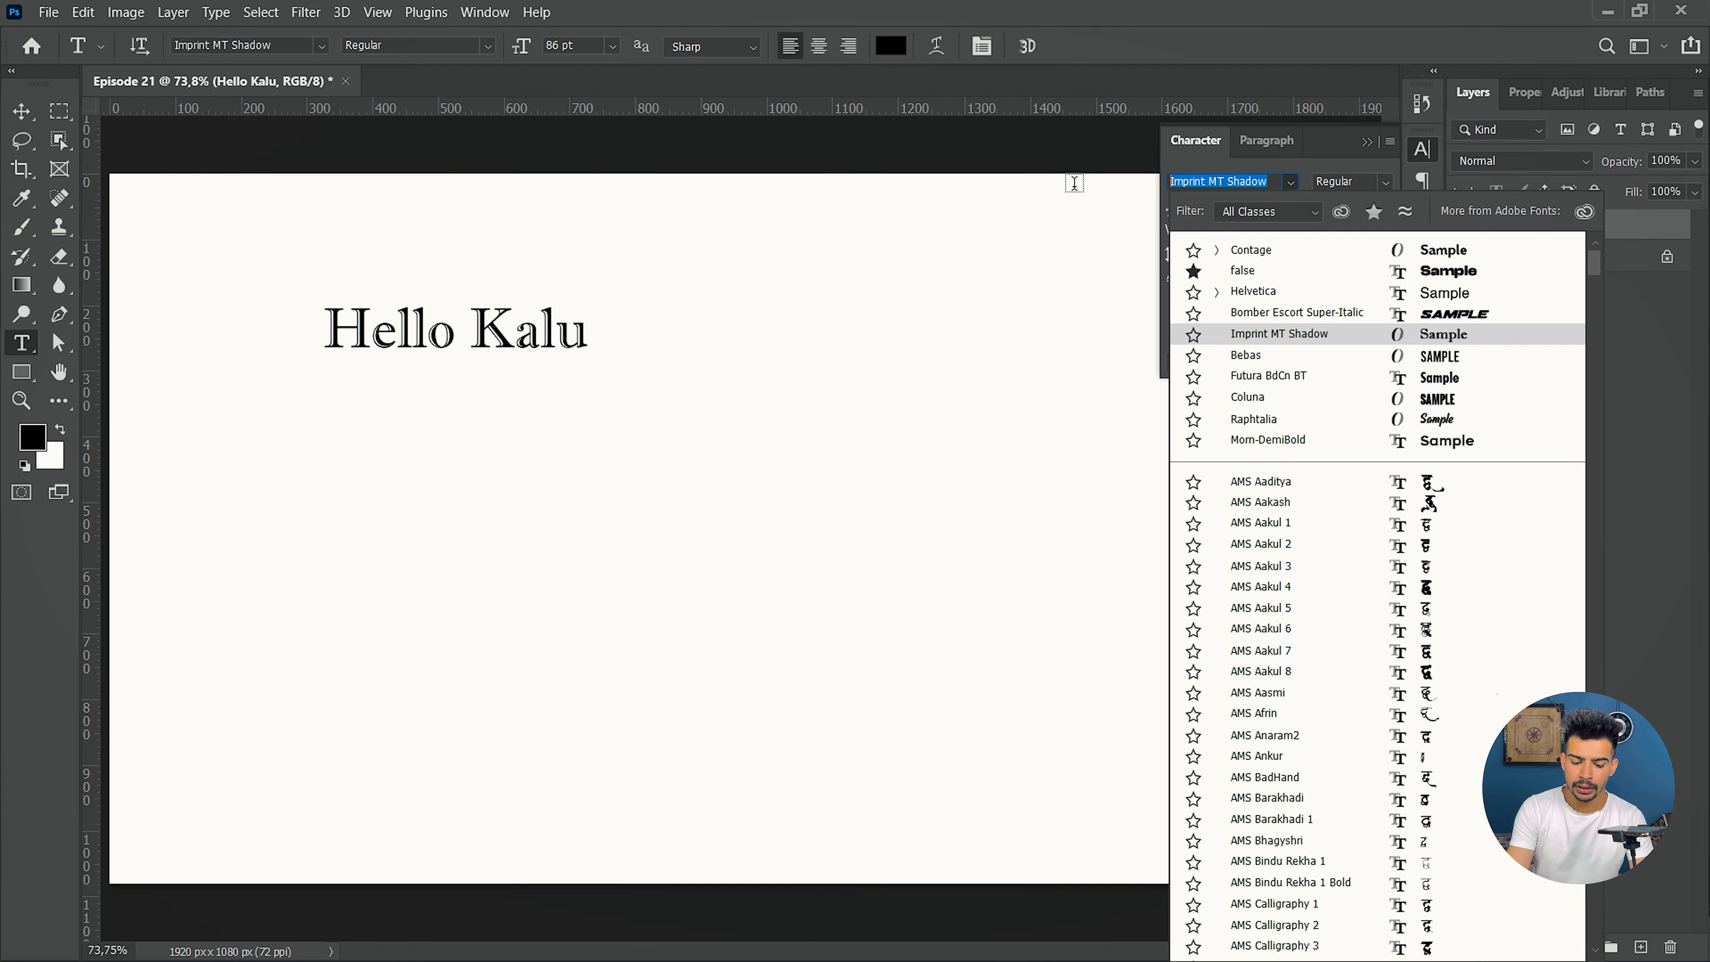
- Set the greeting's font to Roboto, try the Bold Condensed and Thin styles, and settle on Bold
type("roboto")
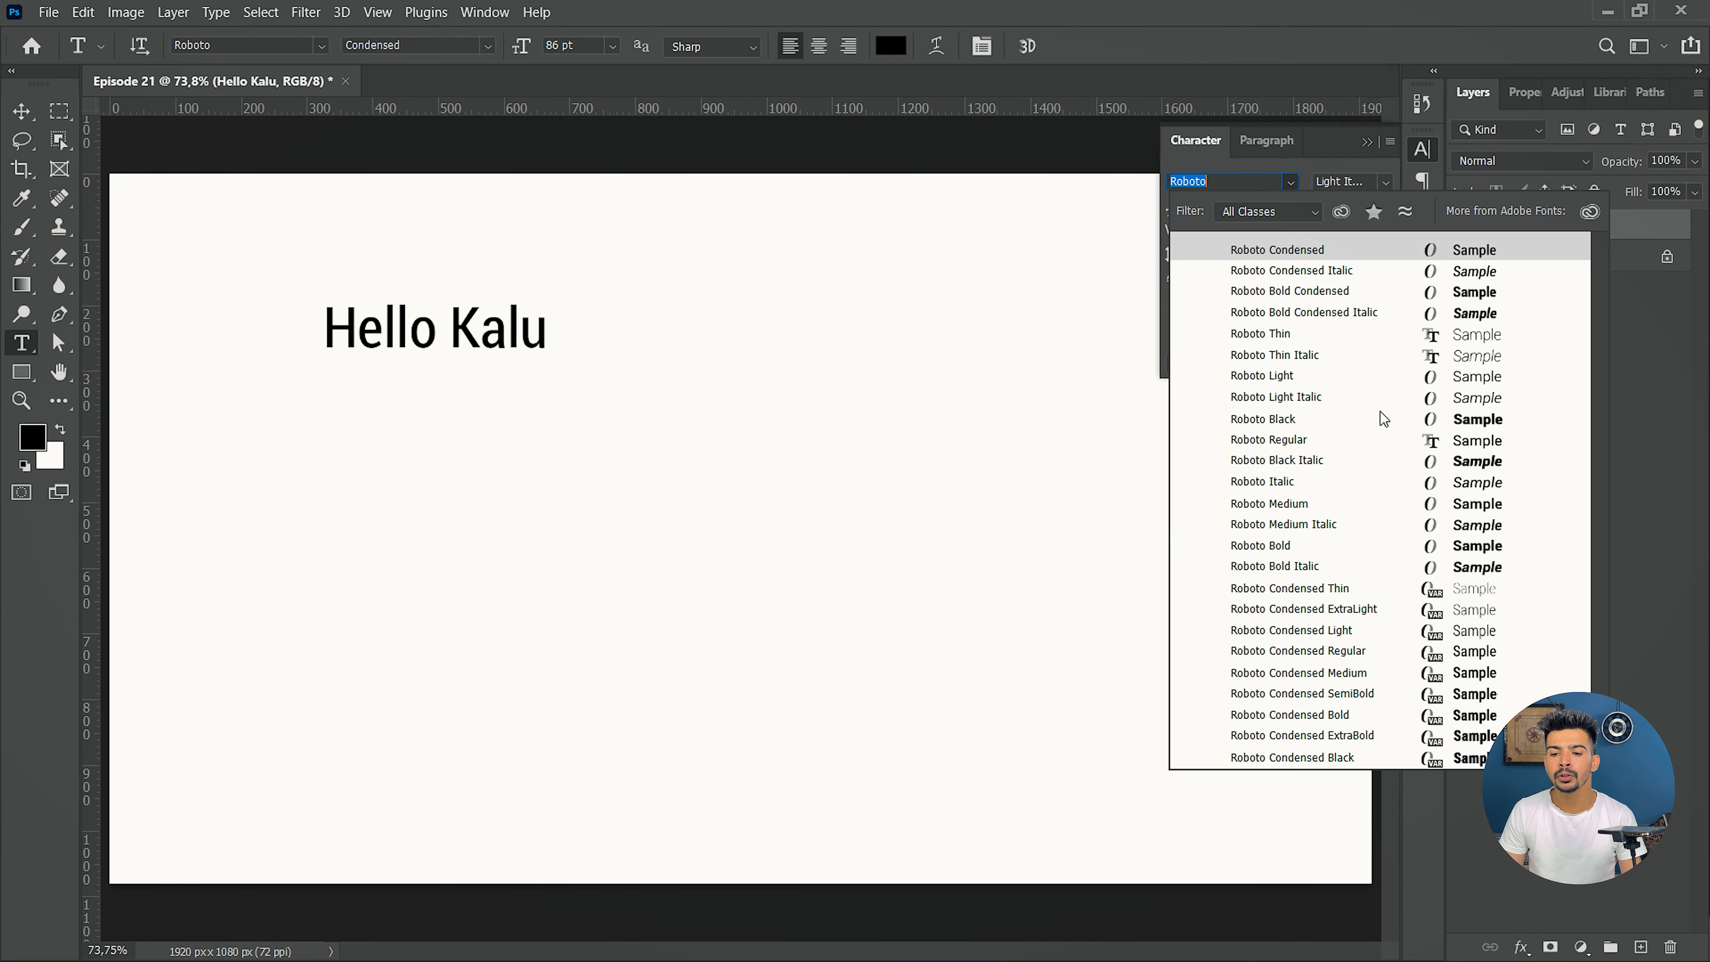
left_click(1475, 294)
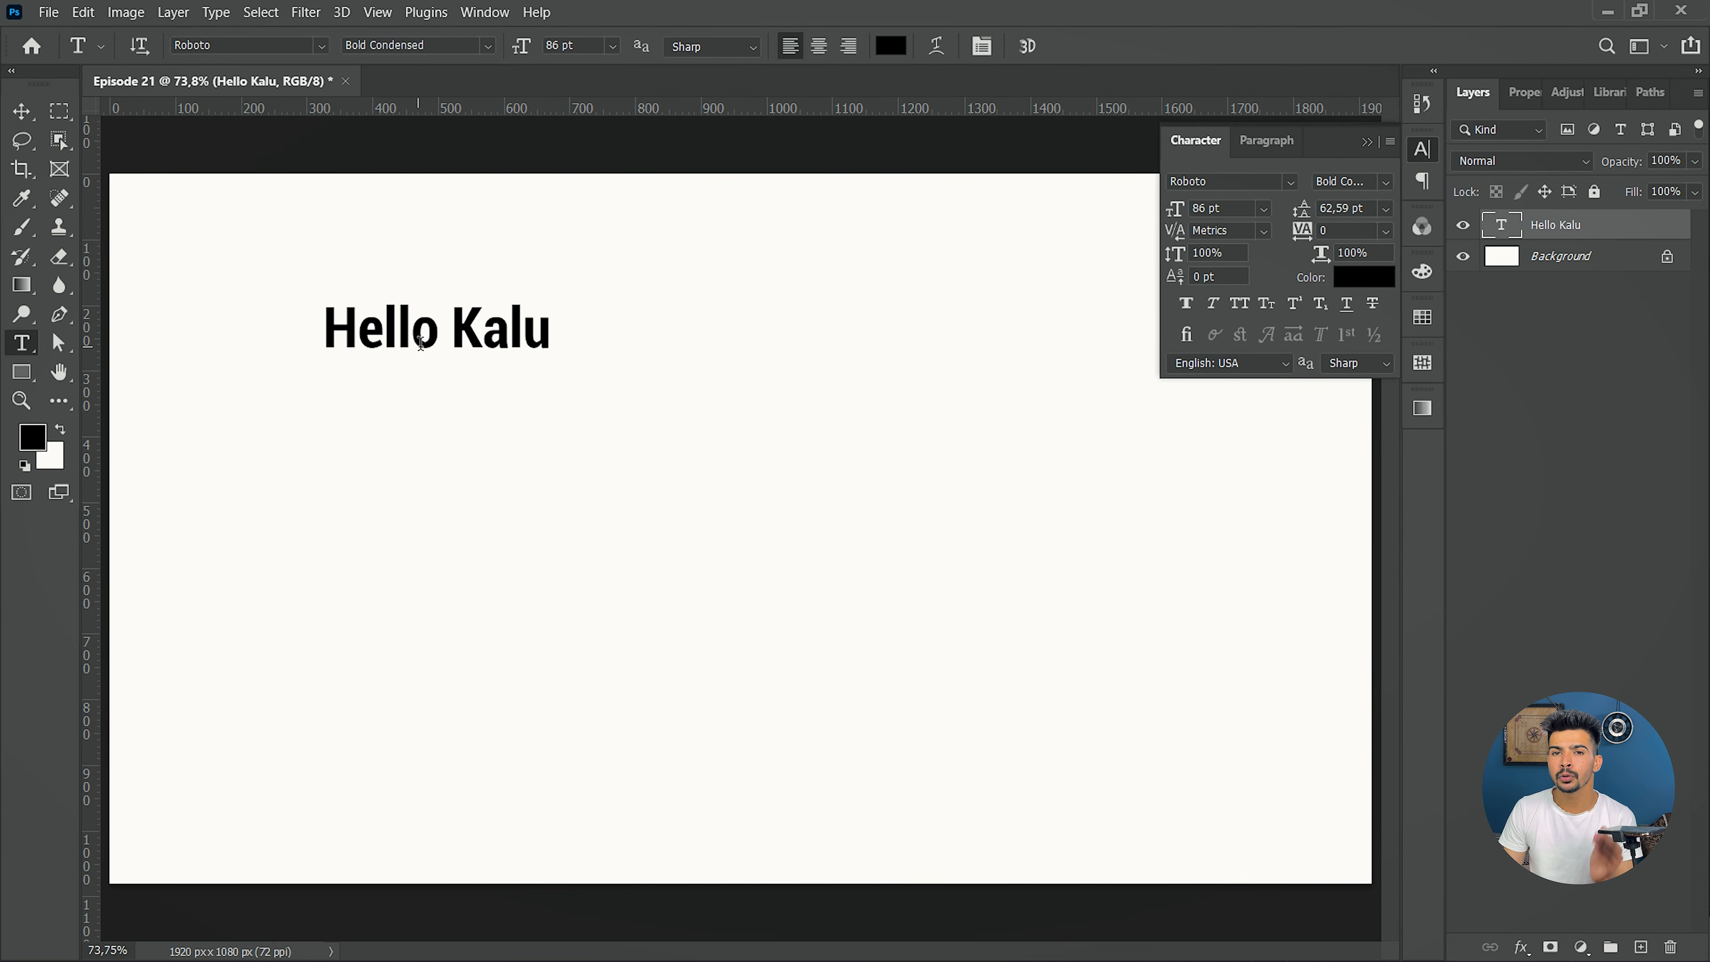
left_click(1391, 184)
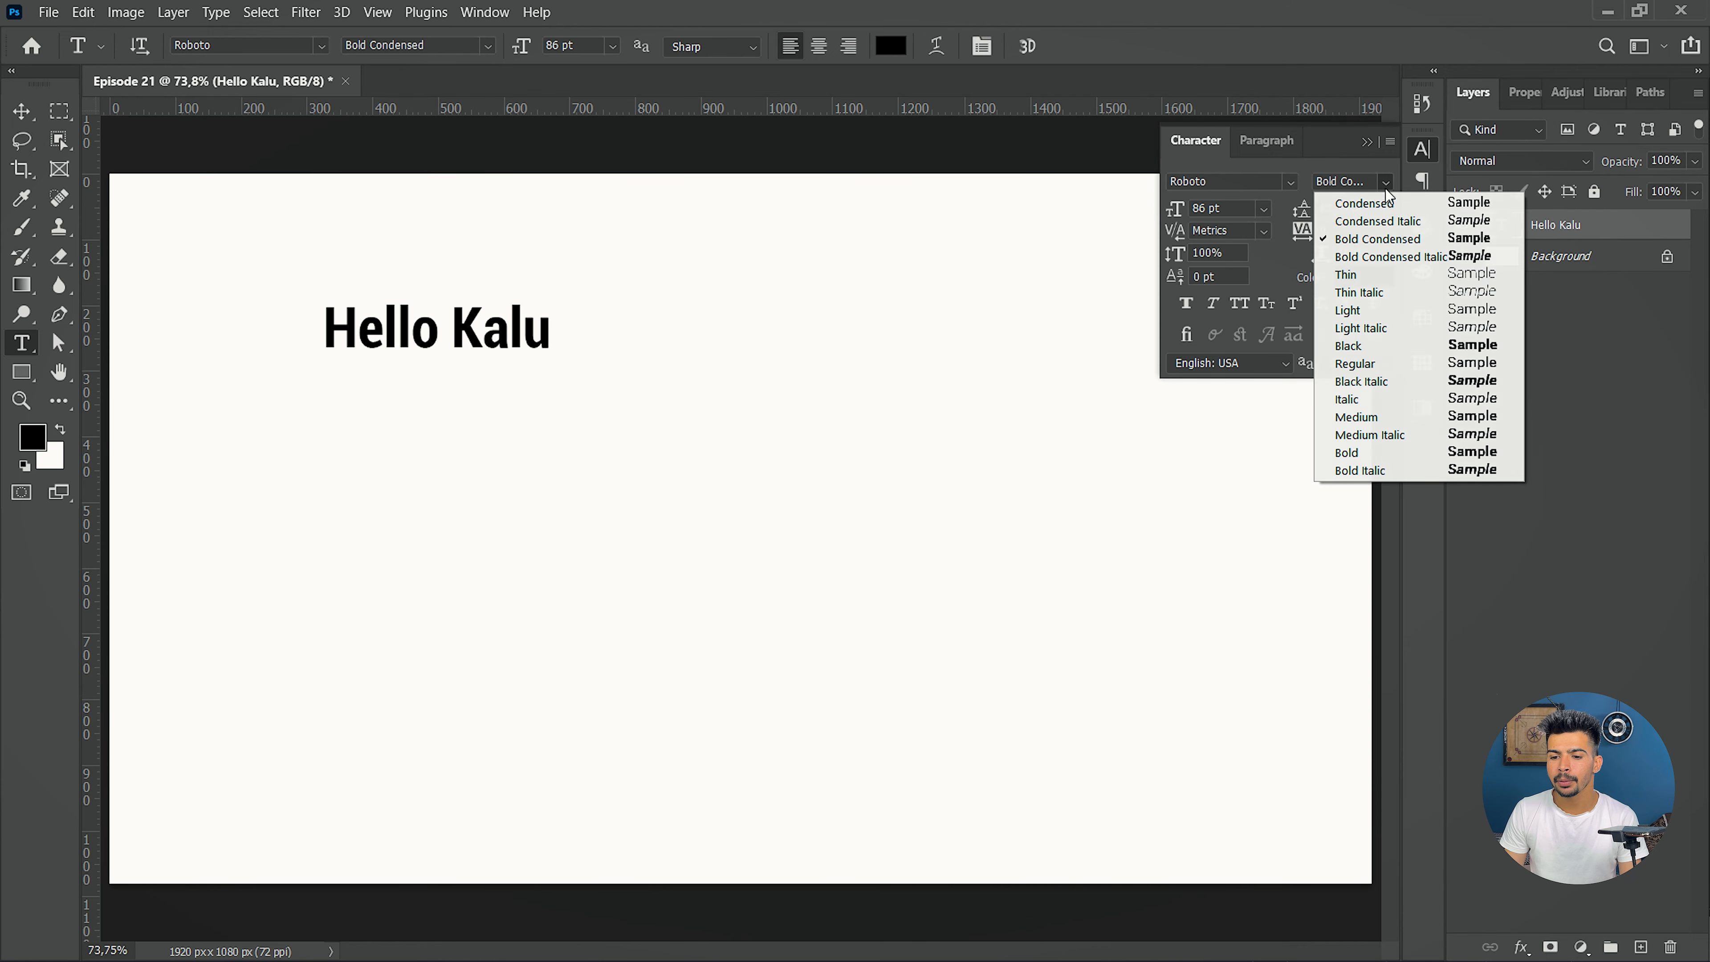
left_click(1395, 280)
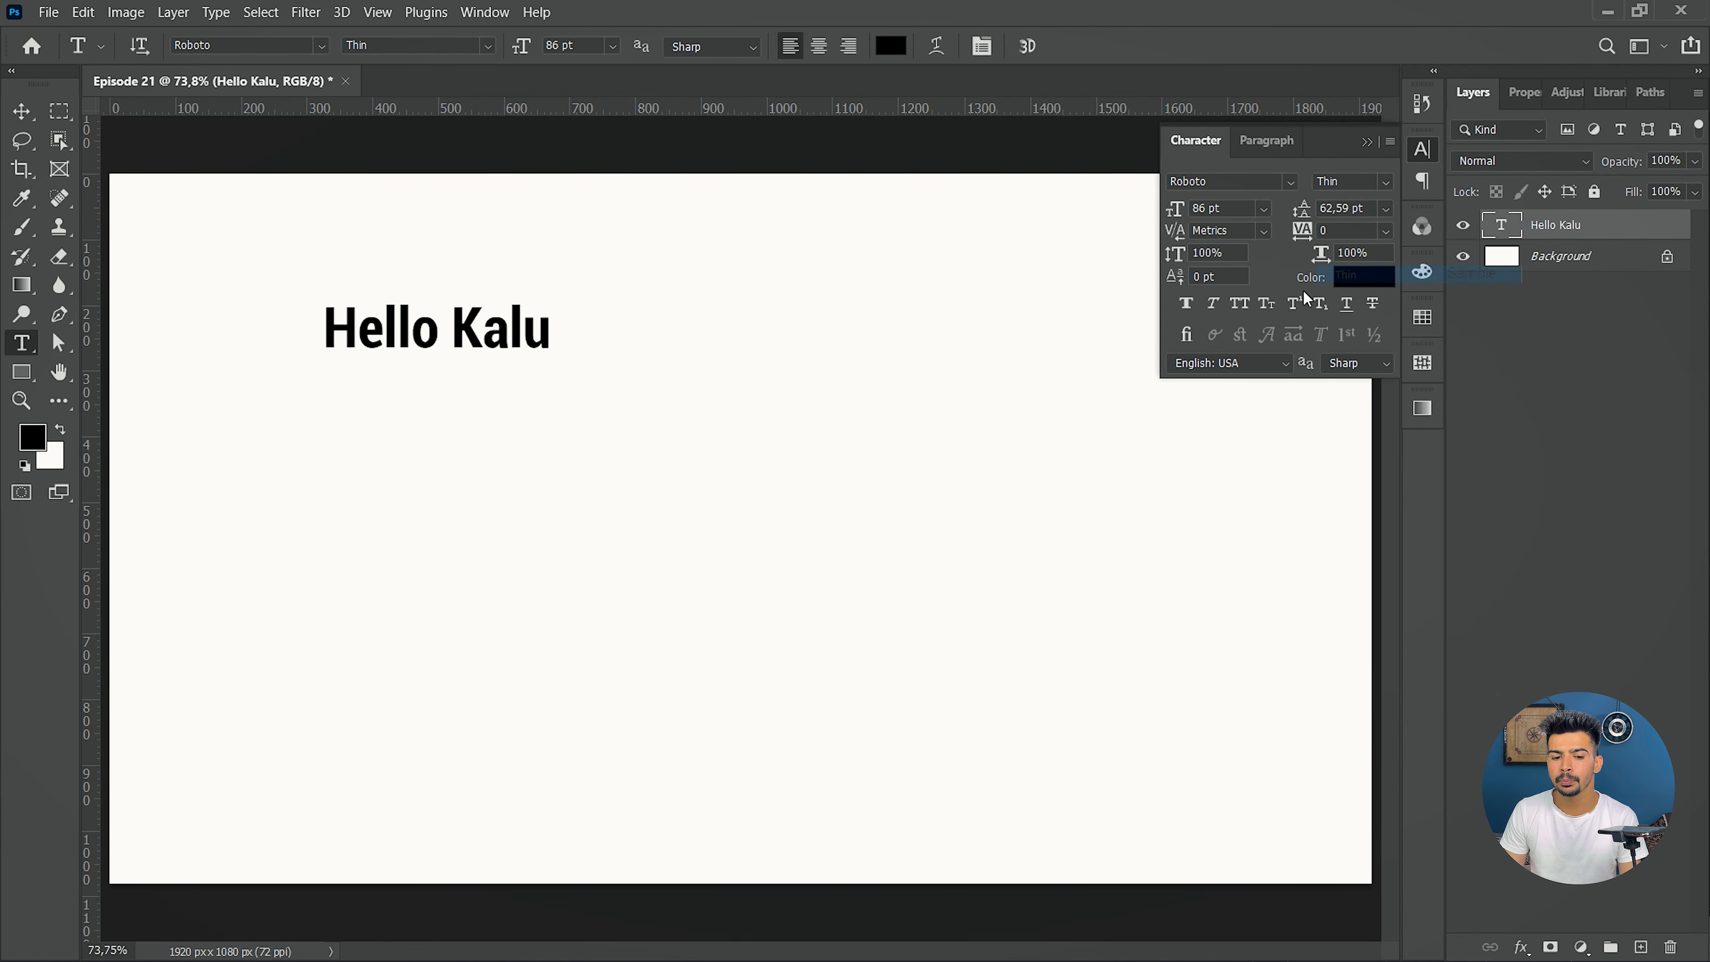
left_click(1391, 183)
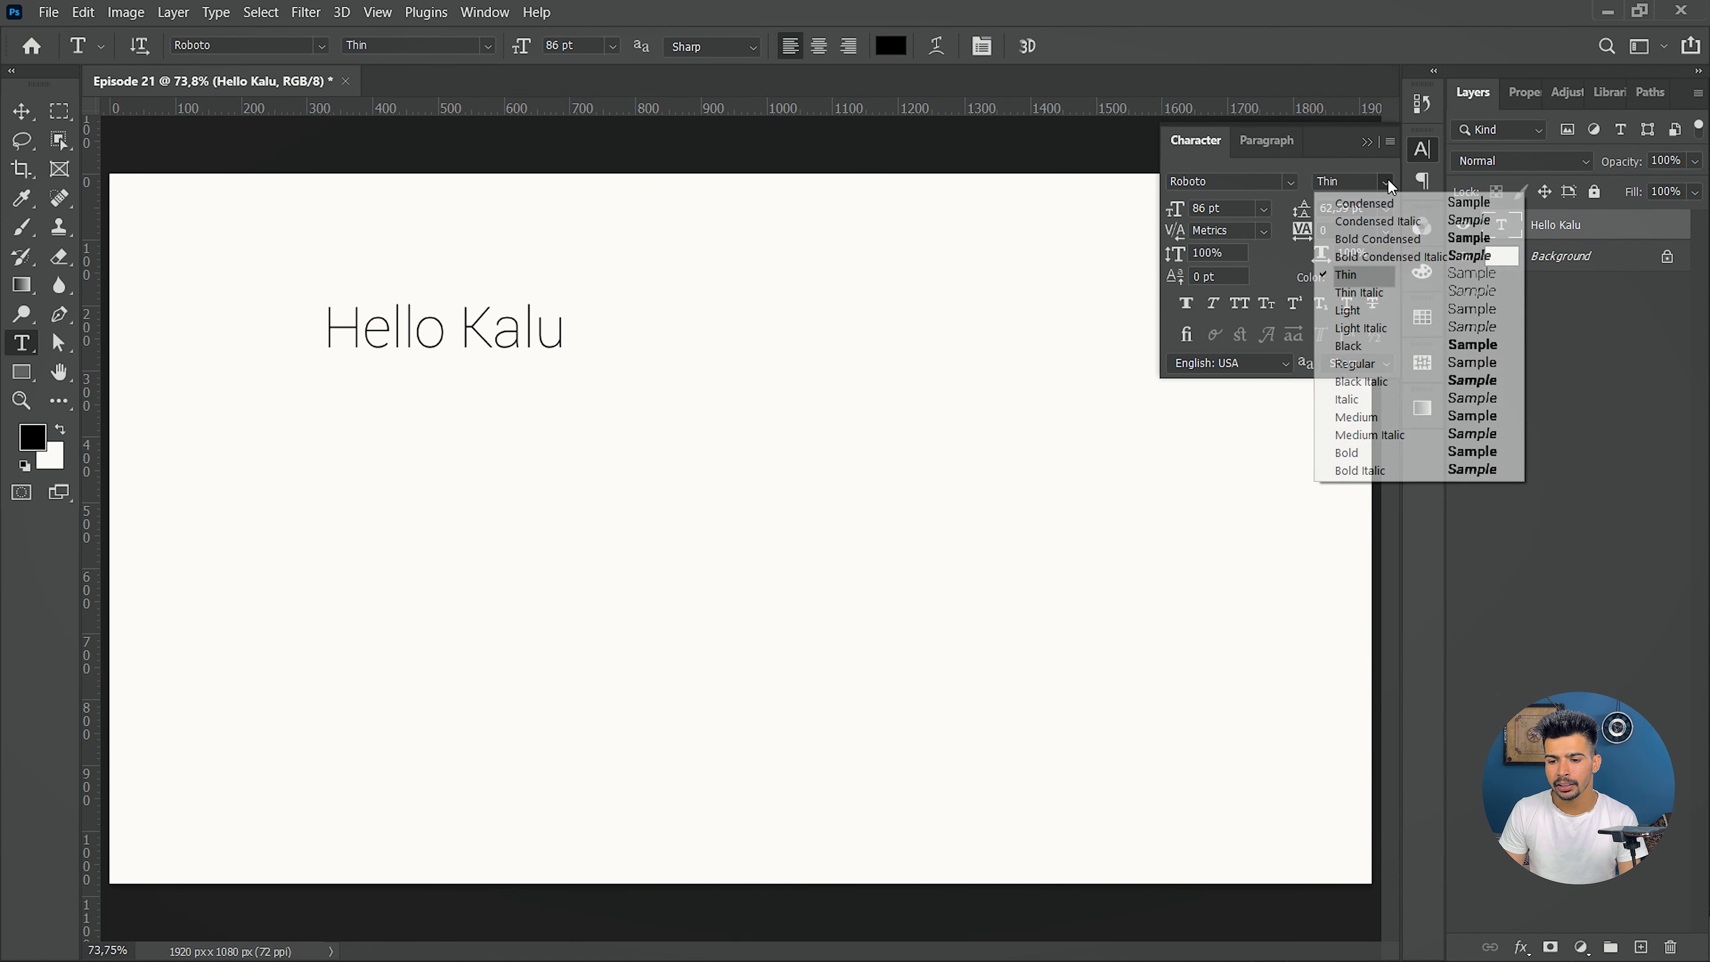
left_click(1373, 453)
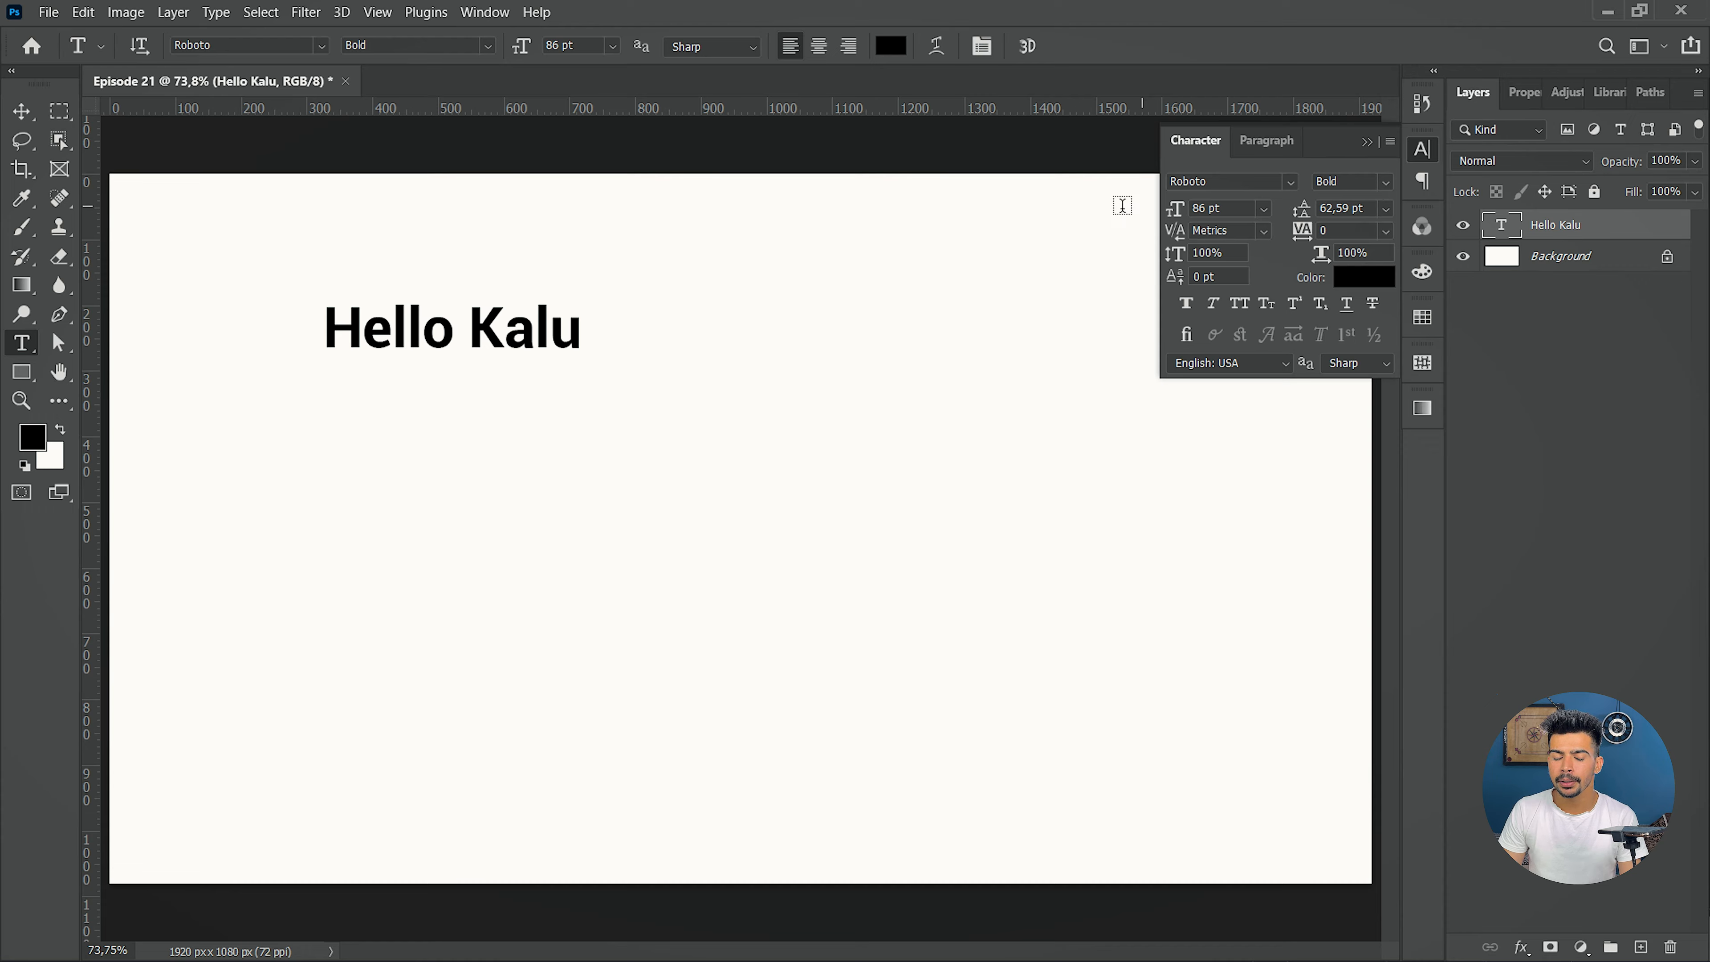
- Try font sizes of 100 pt and 33 pt on the greeting, and settle on 116 pt
left_click(1269, 213)
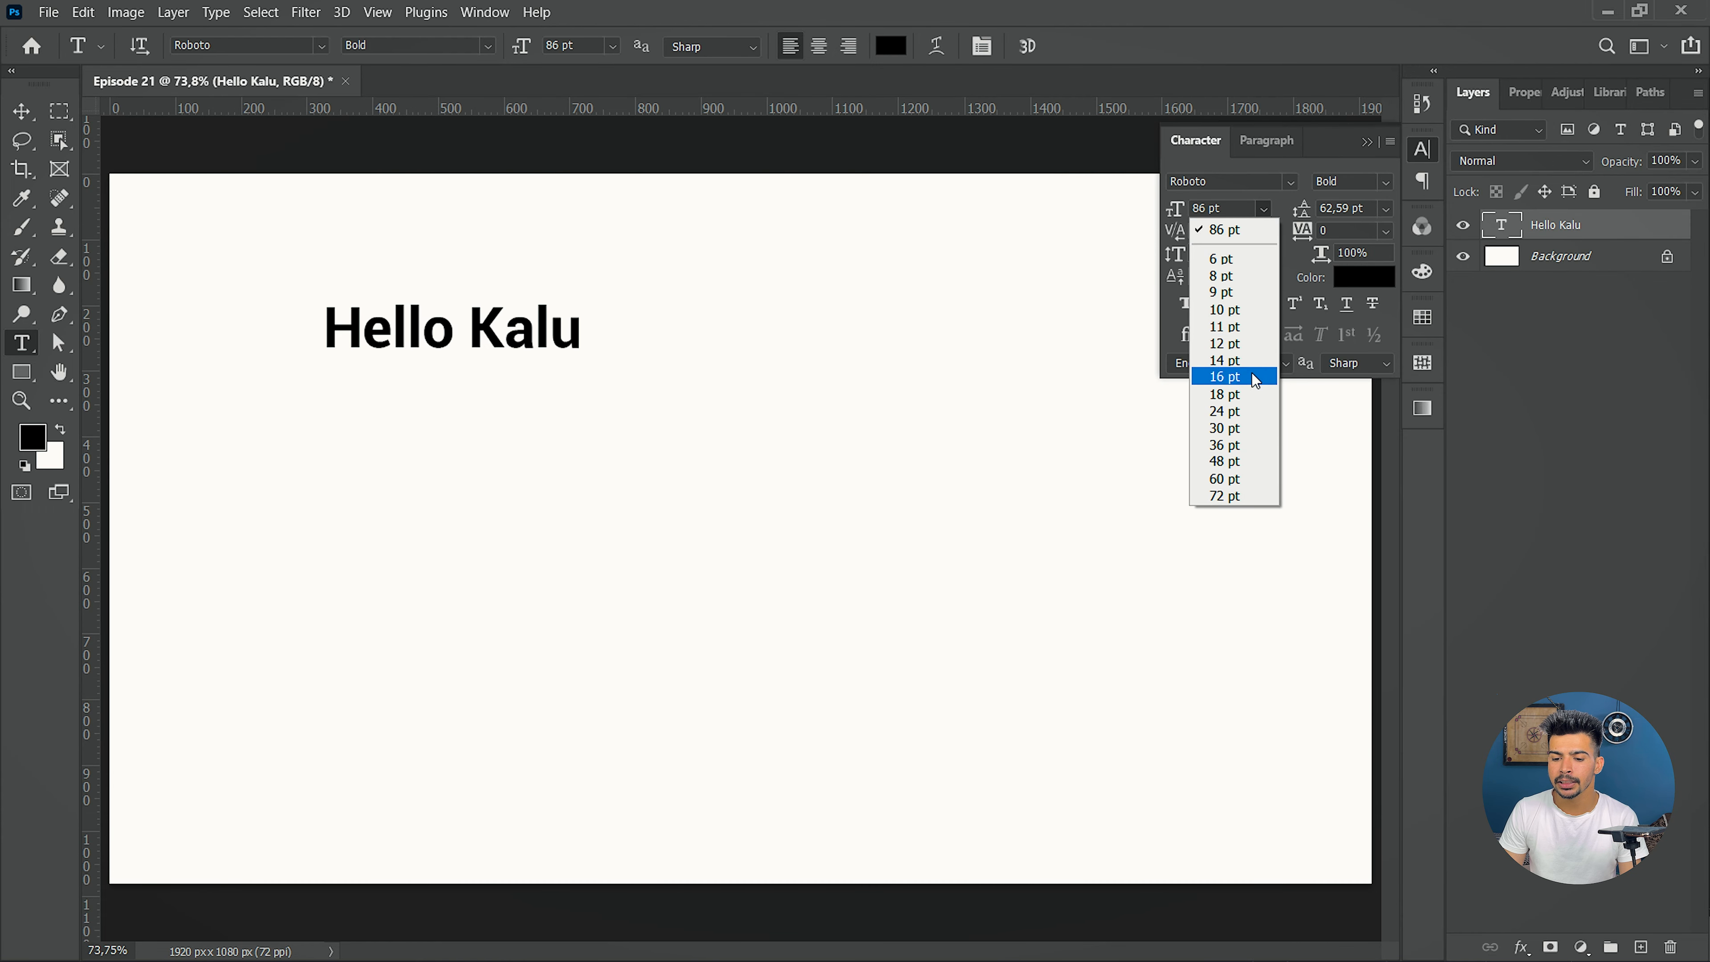
left_click(1231, 207)
left_click_drag(1231, 206, 1153, 208)
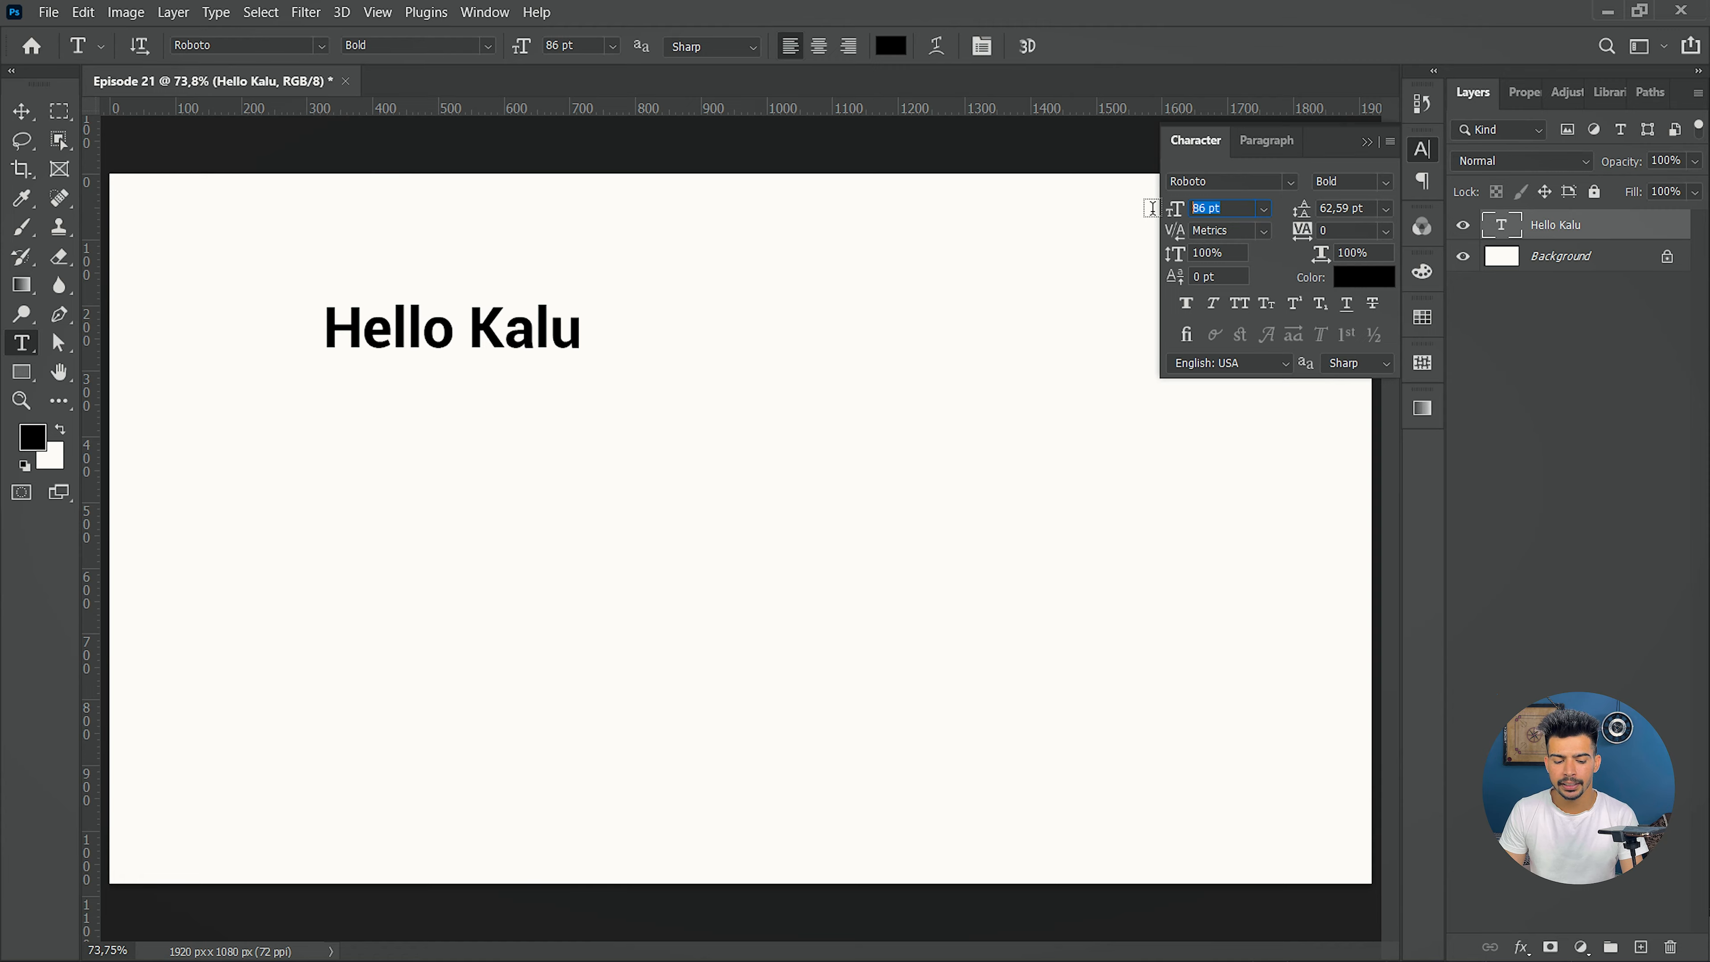
type("100")
key("Return")
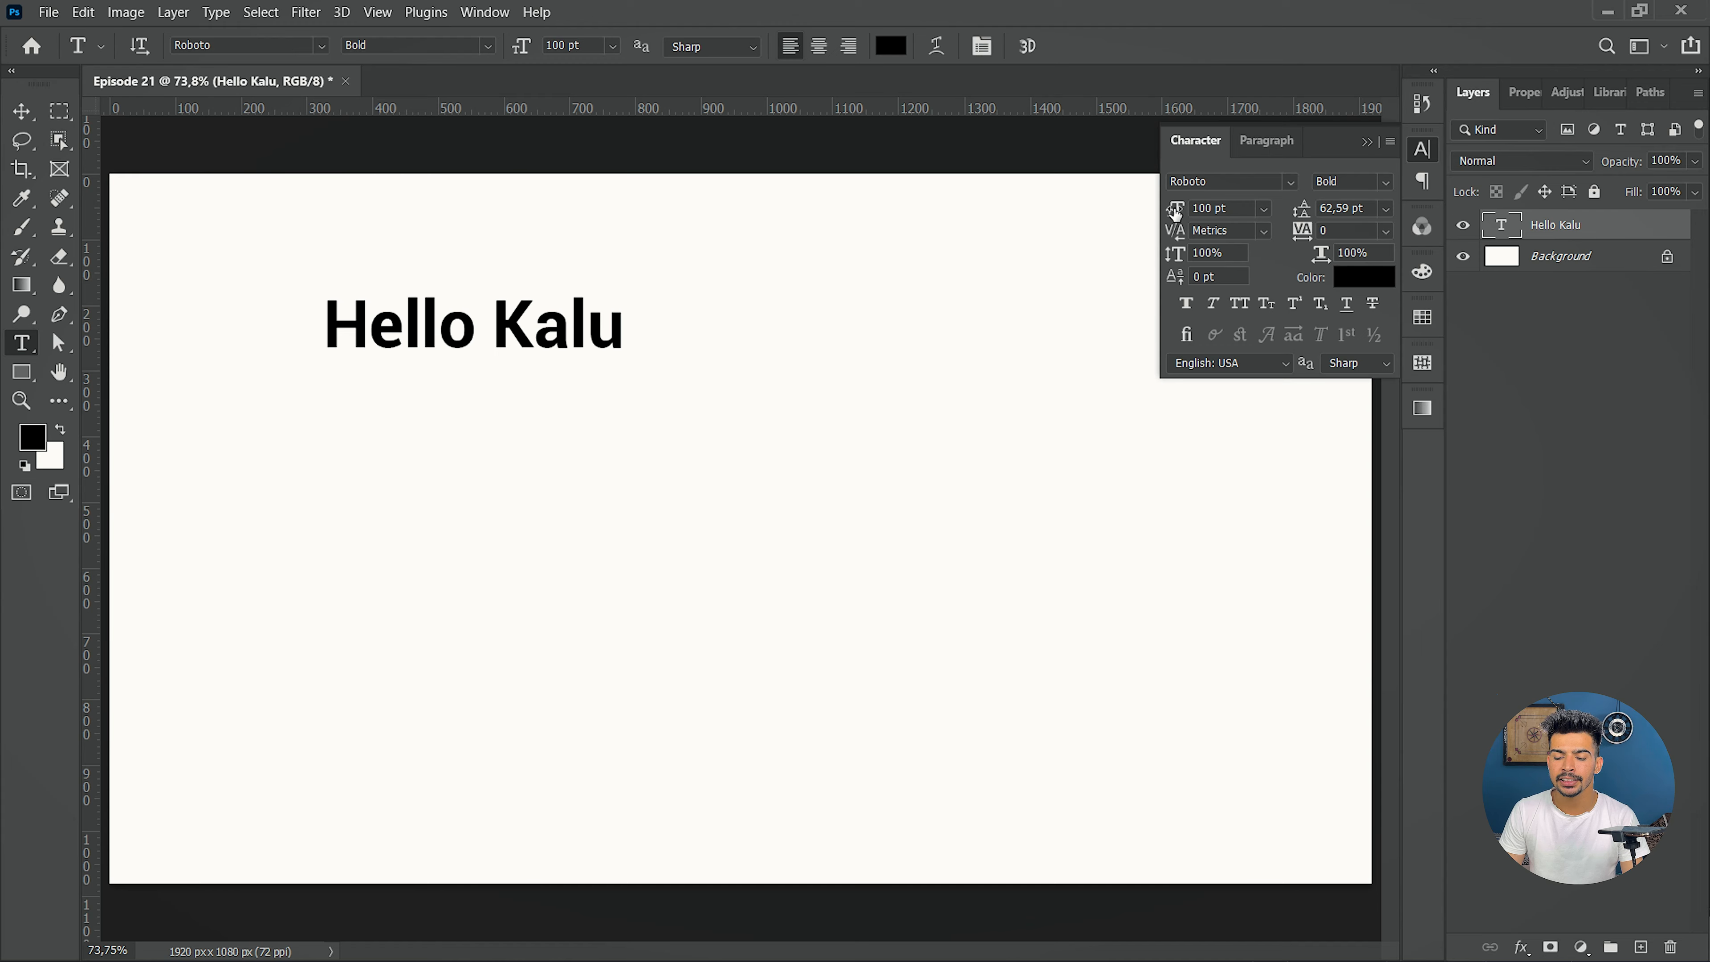
left_click_drag(1175, 213, 1101, 210)
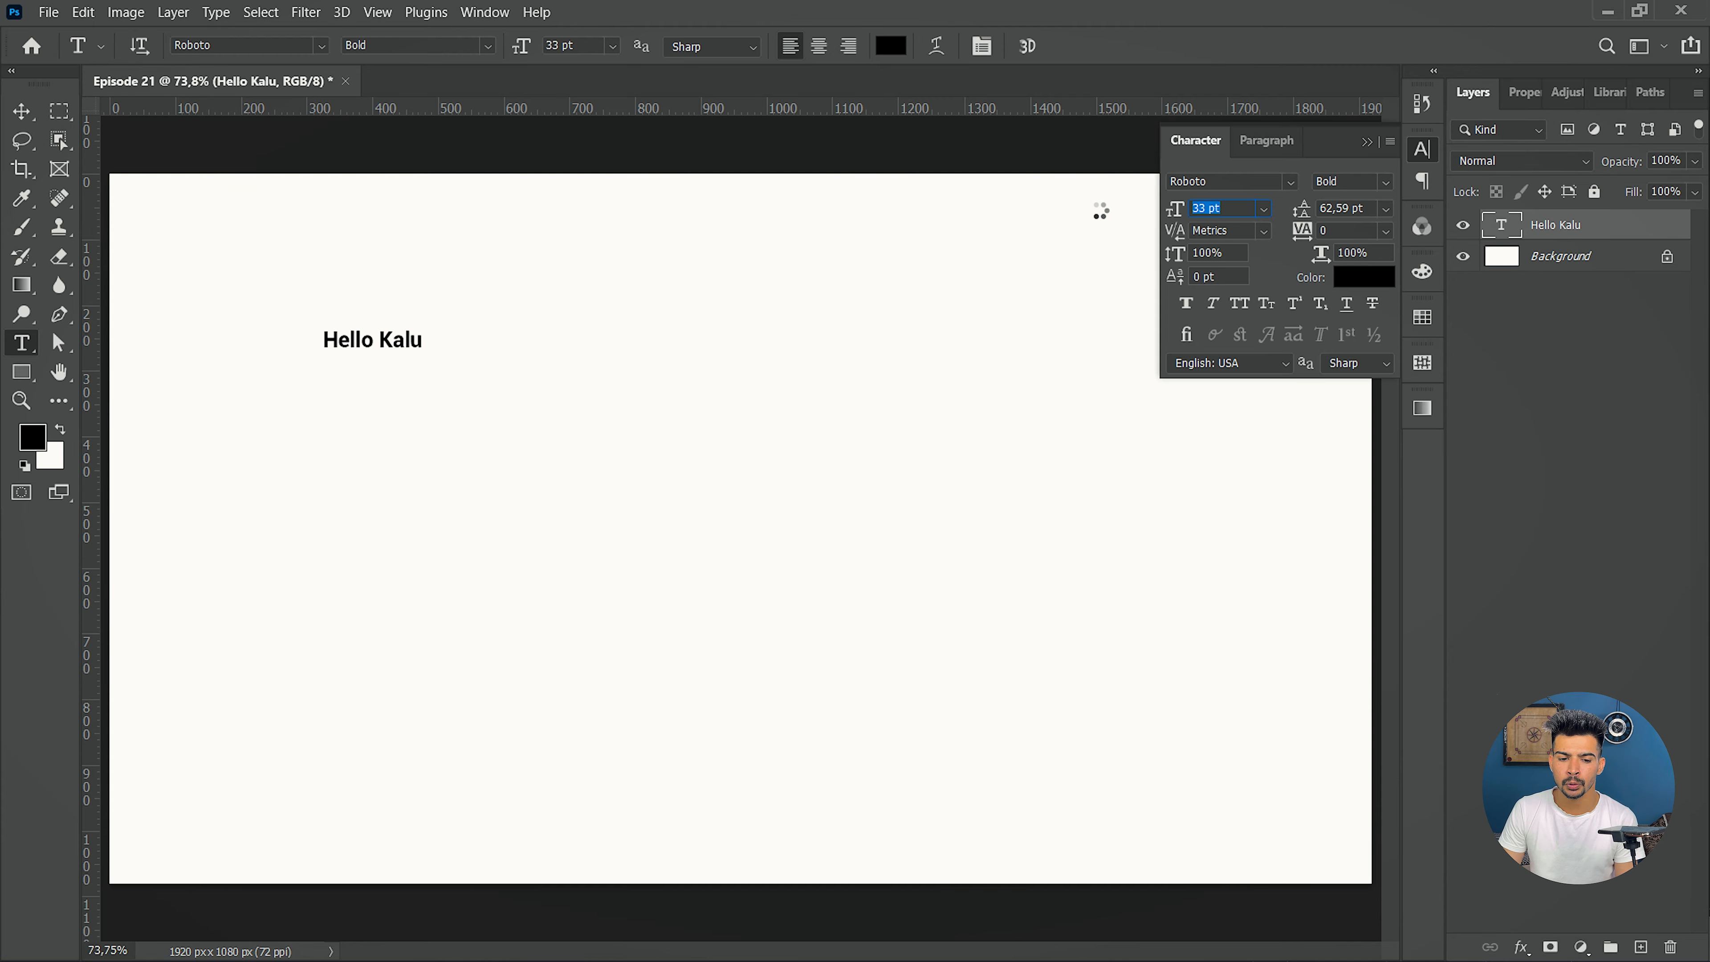
type("116")
key("Return")
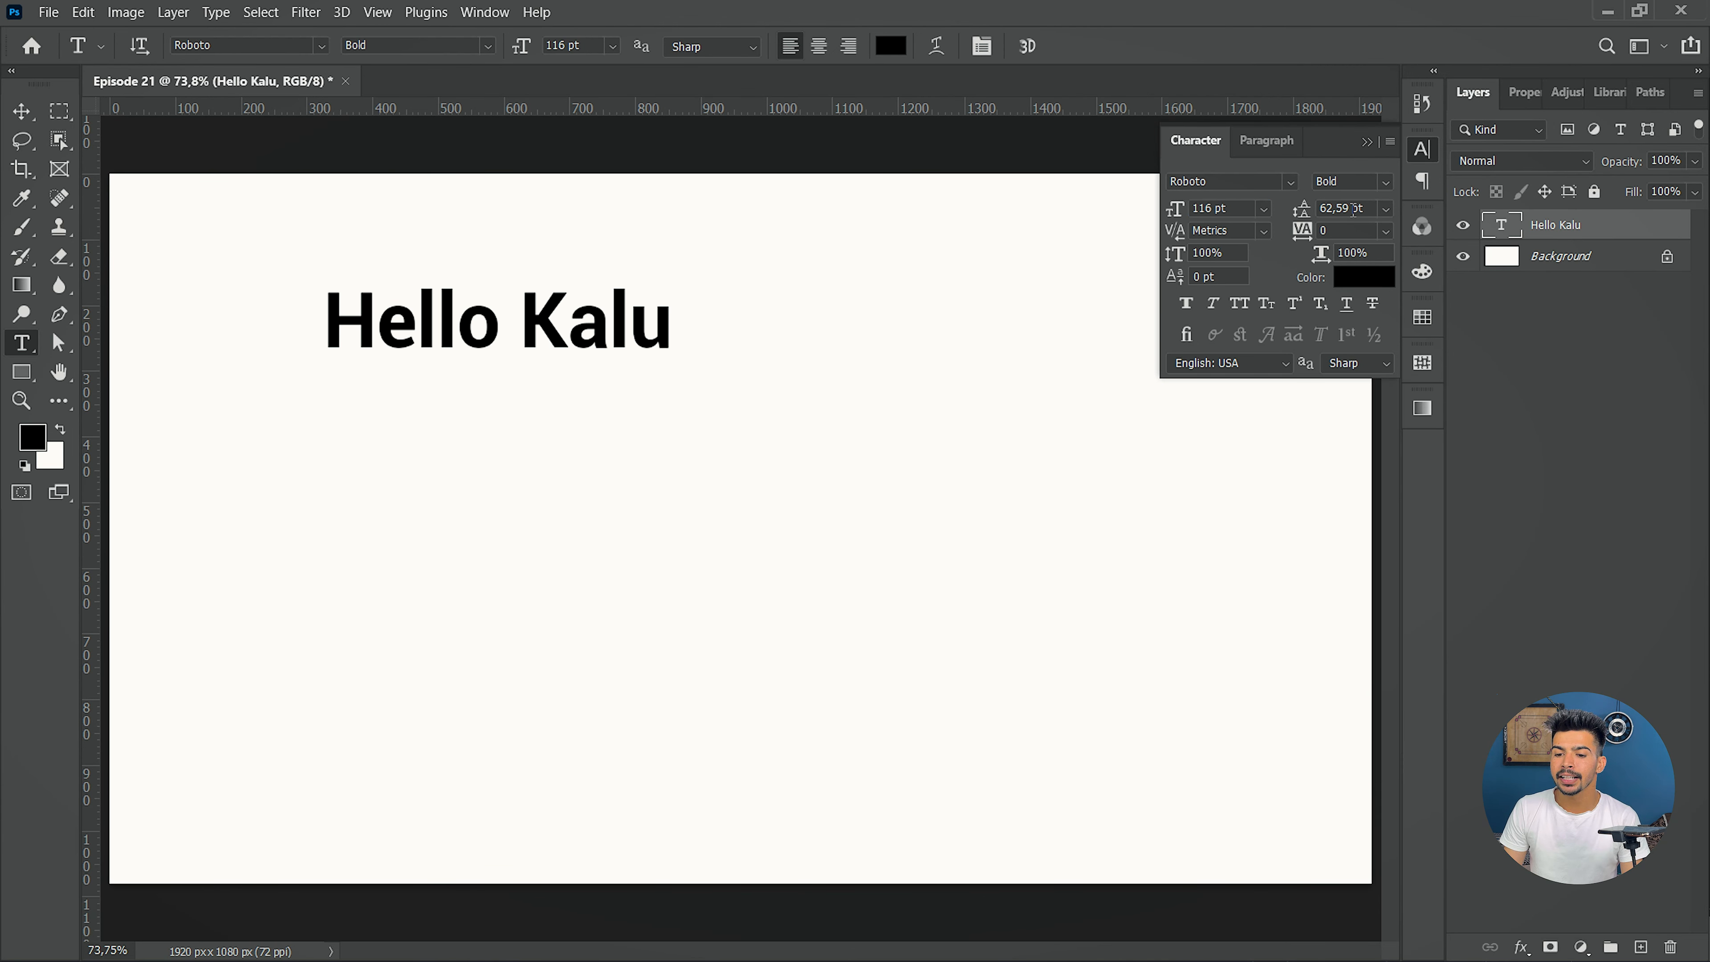
- Add a placeholder paragraph about 1000 px wide below the greeting, set its text to 54 pt and extend its box to about 620 px high
left_click_drag(323, 427, 978, 685)
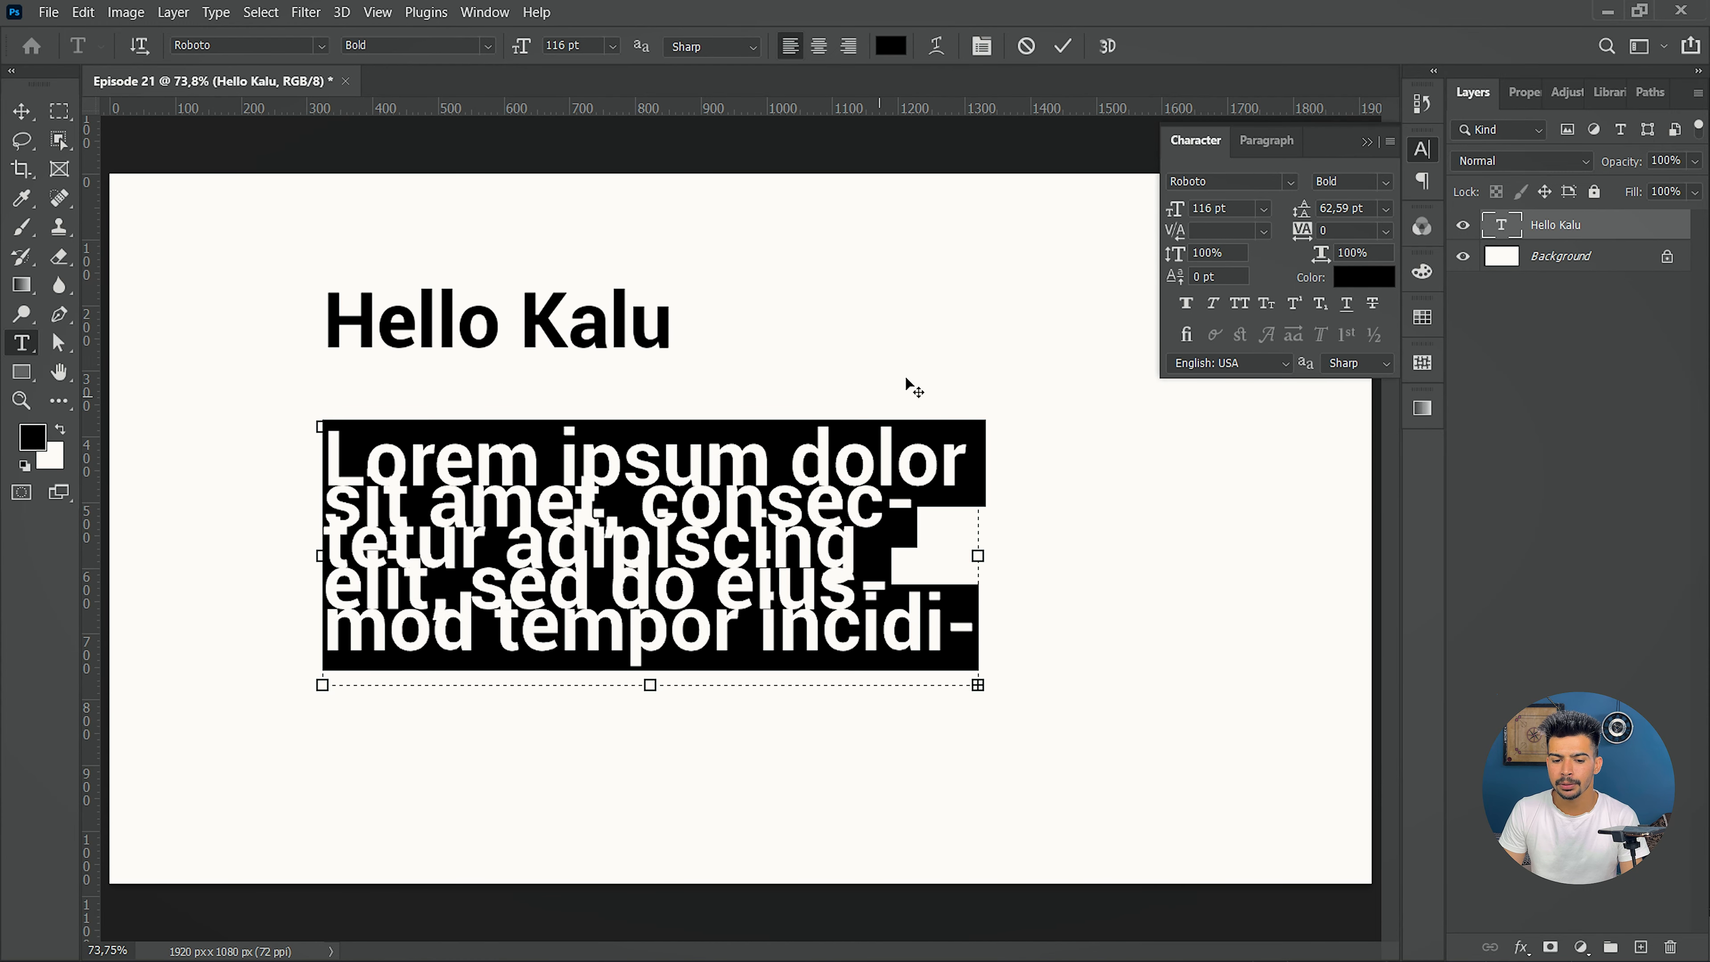
left_click_drag(1175, 210, 1113, 234)
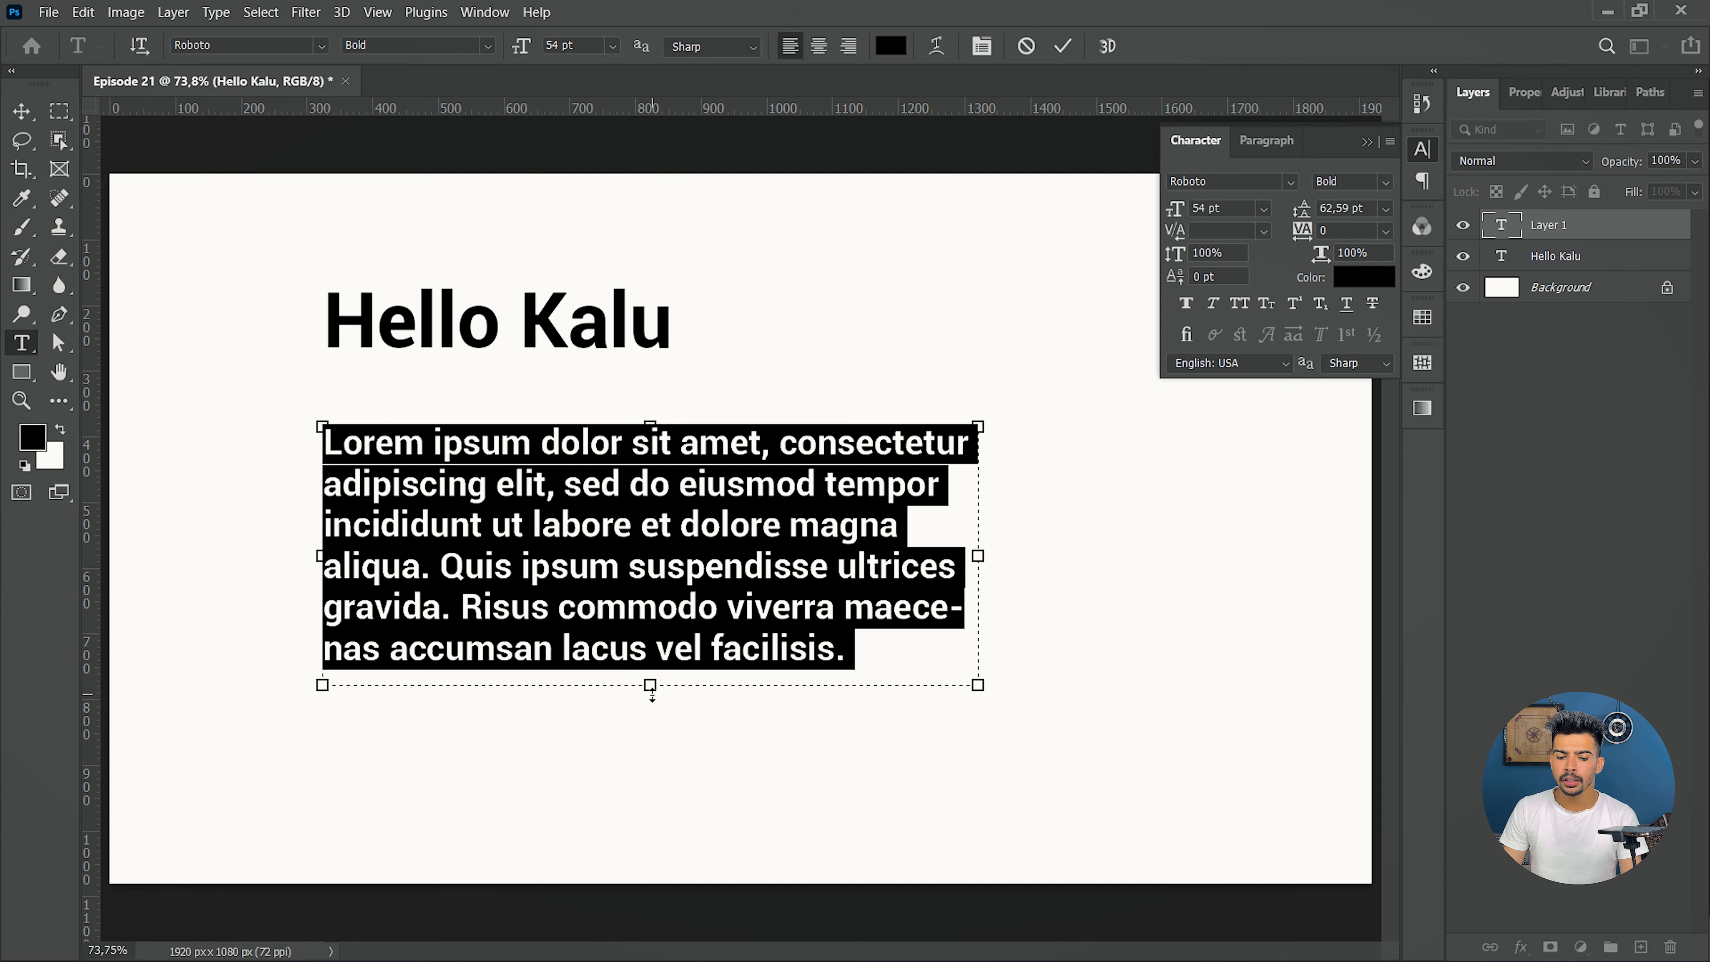
left_click_drag(650, 685, 650, 836)
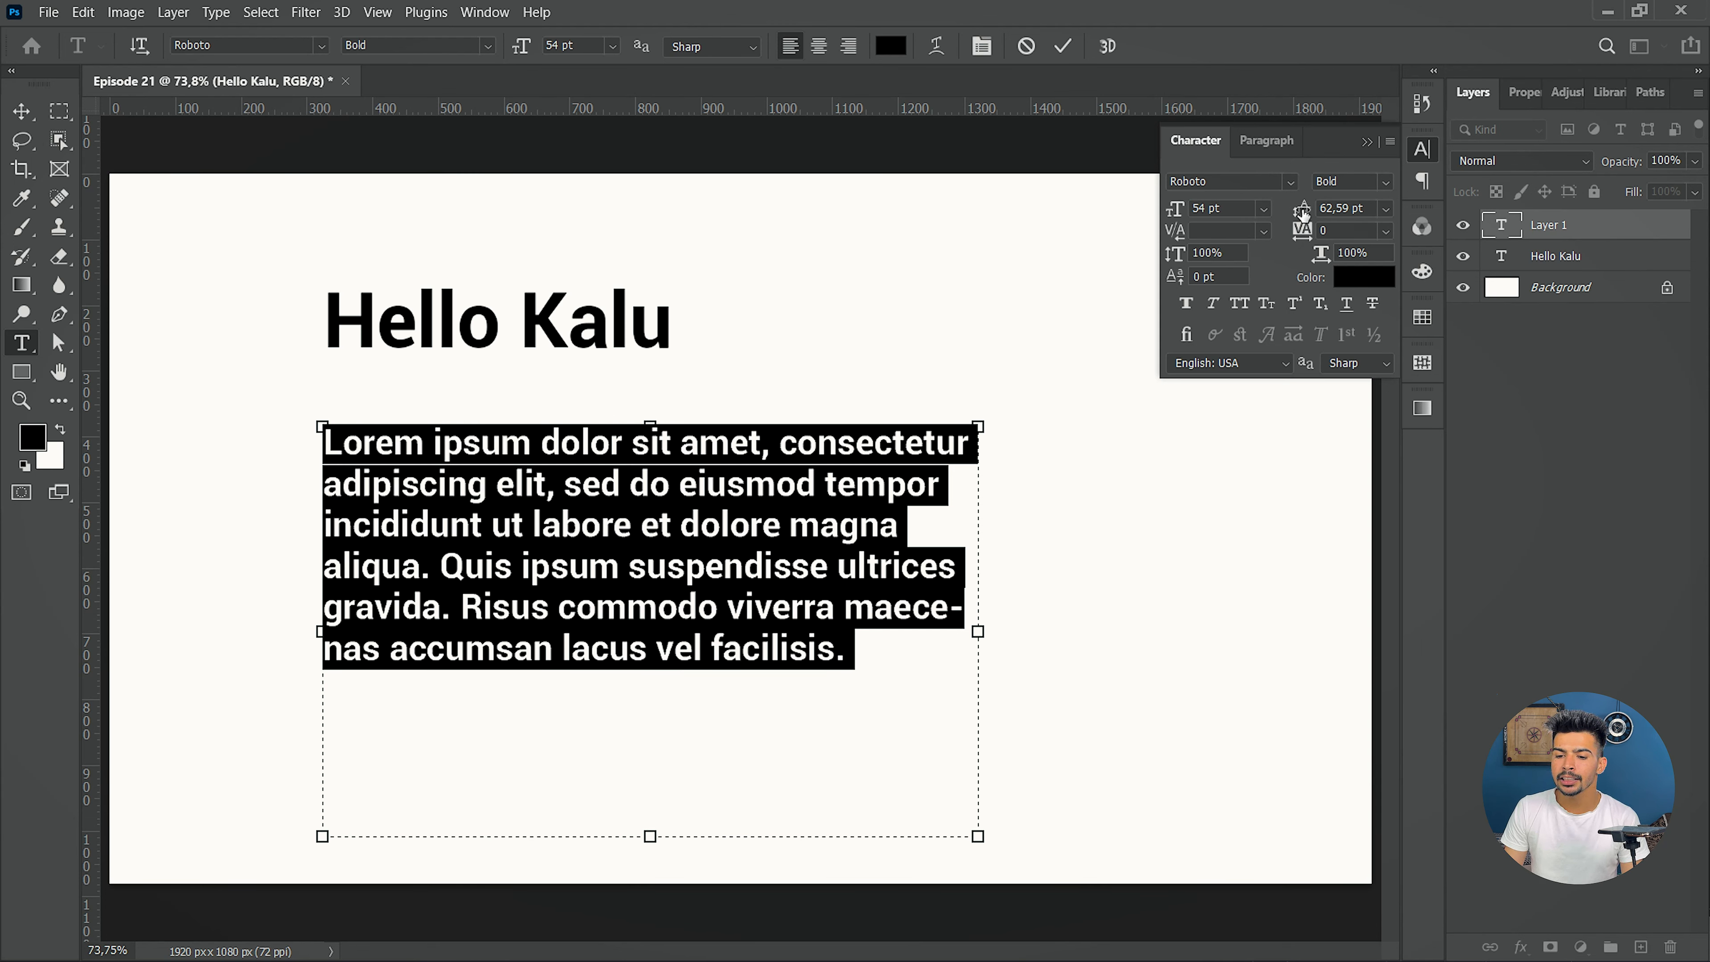
- Try a leading of 60 pt on the placeholder paragraph, and increase it to 104 pt
left_click(1386, 209)
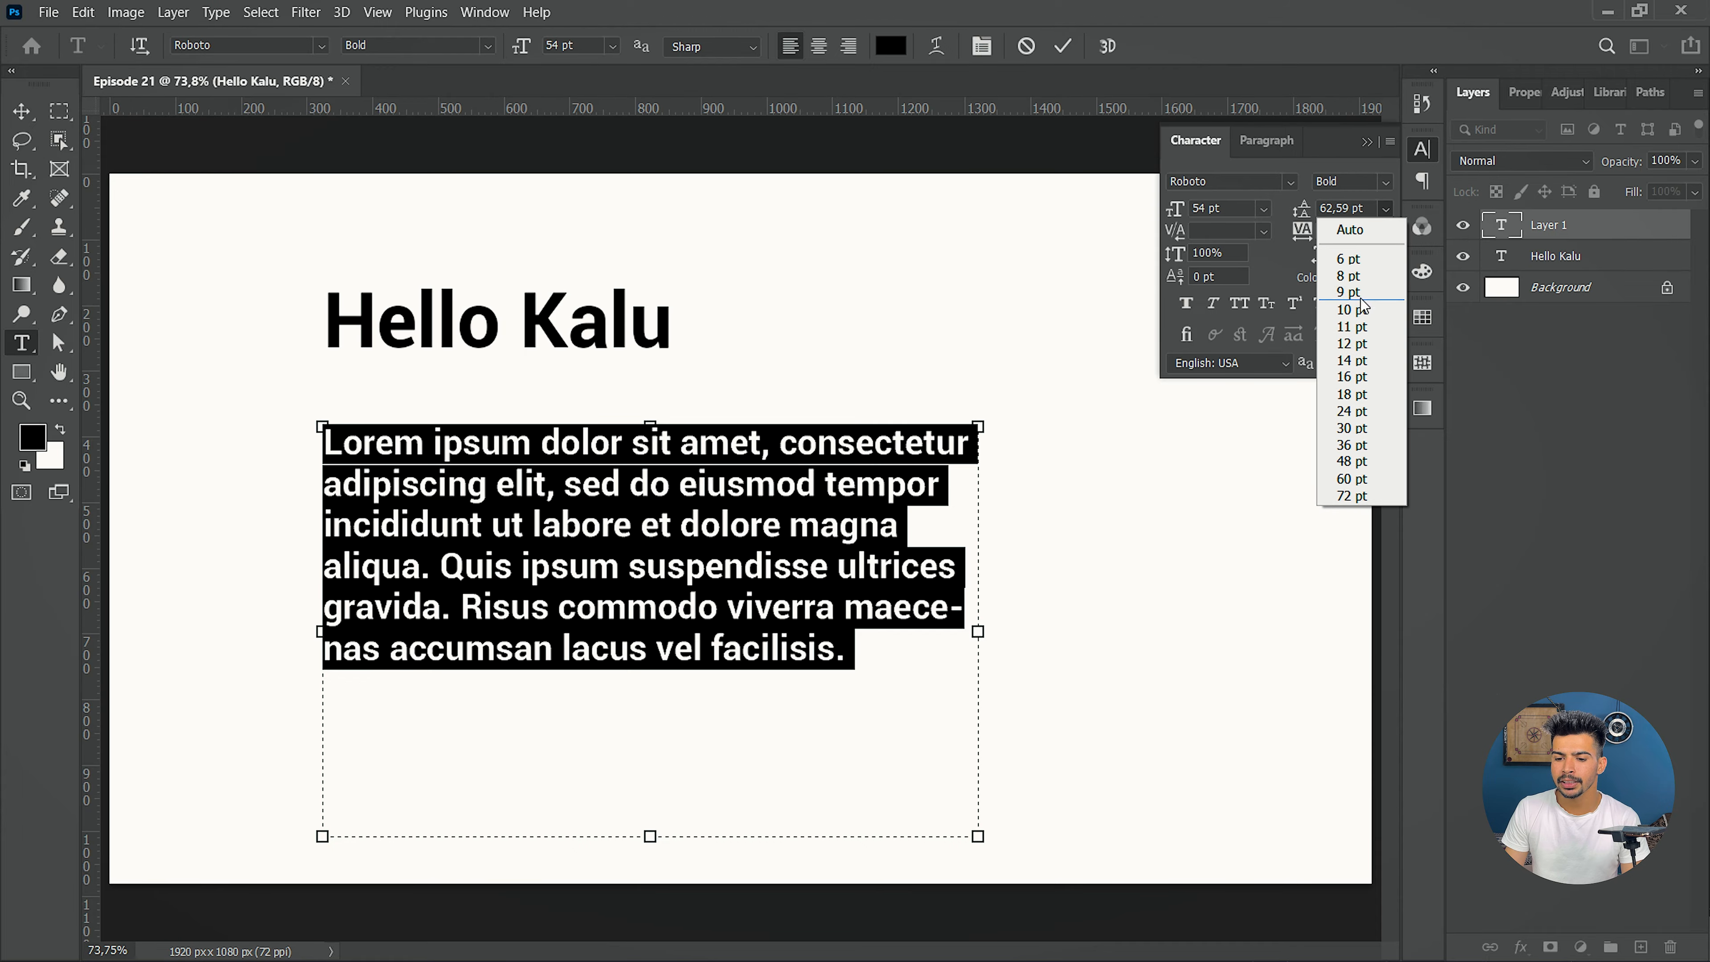
left_click(1363, 480)
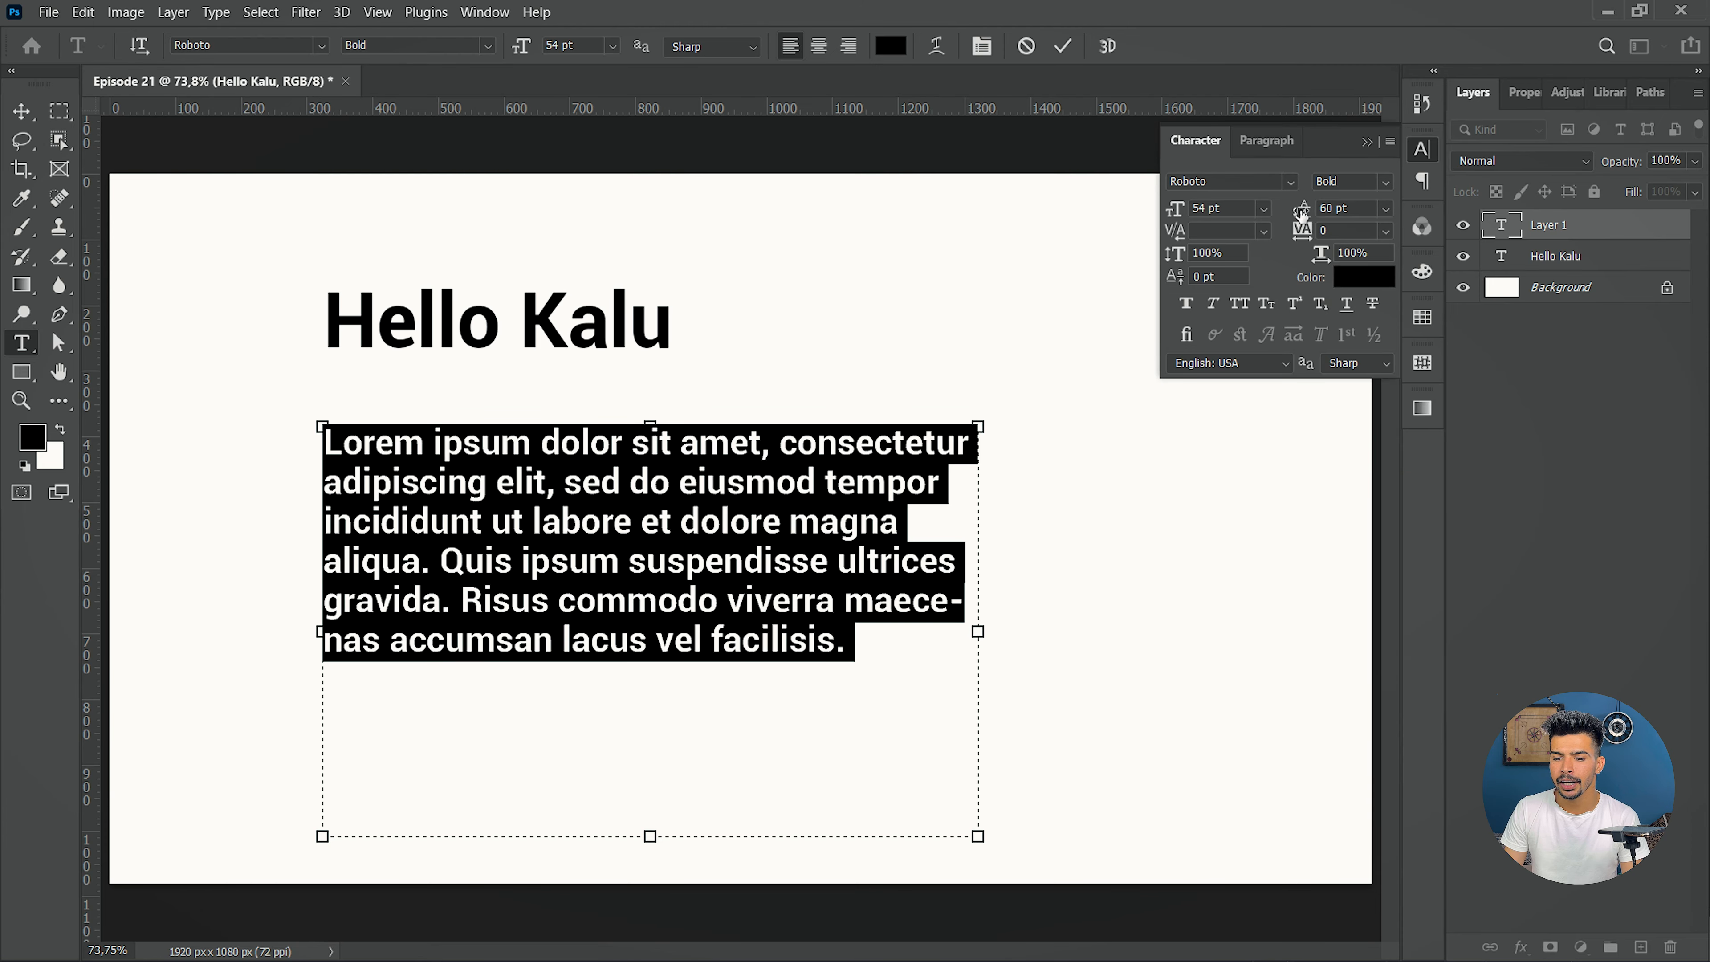
left_click_drag(1302, 215, 1354, 211)
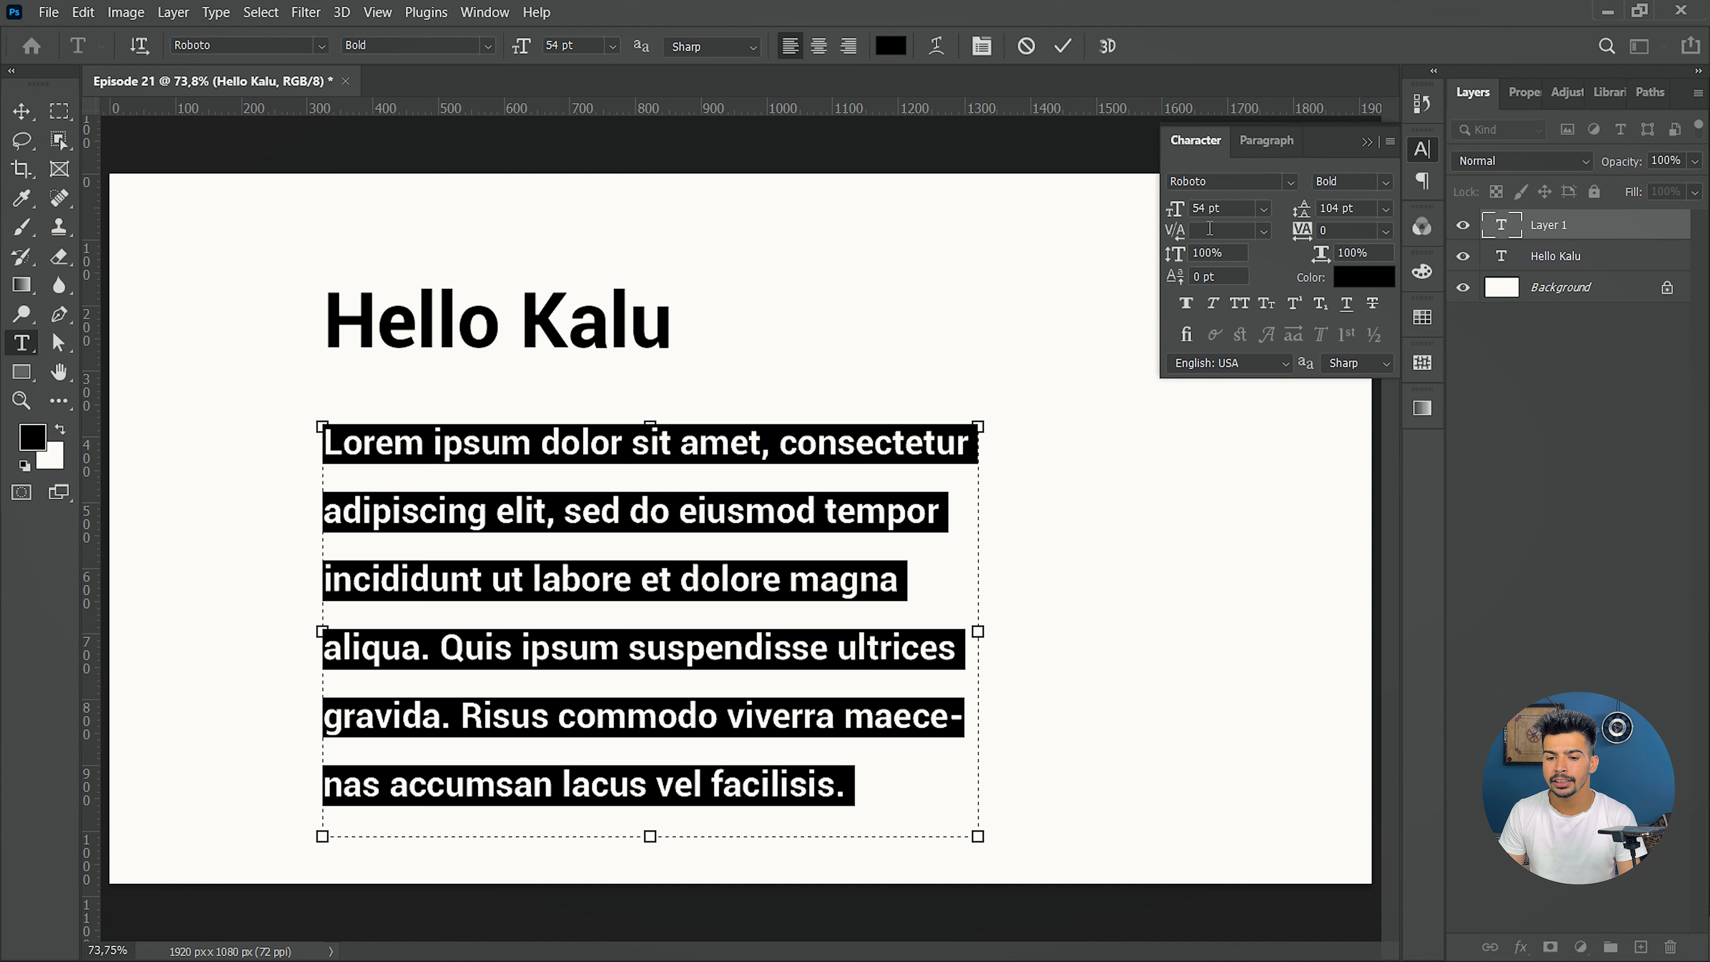
- Examine the kerning options for the paragraph, between the two l's of the greeting, and for its selected second word
left_click(1266, 231)
left_click(1233, 235)
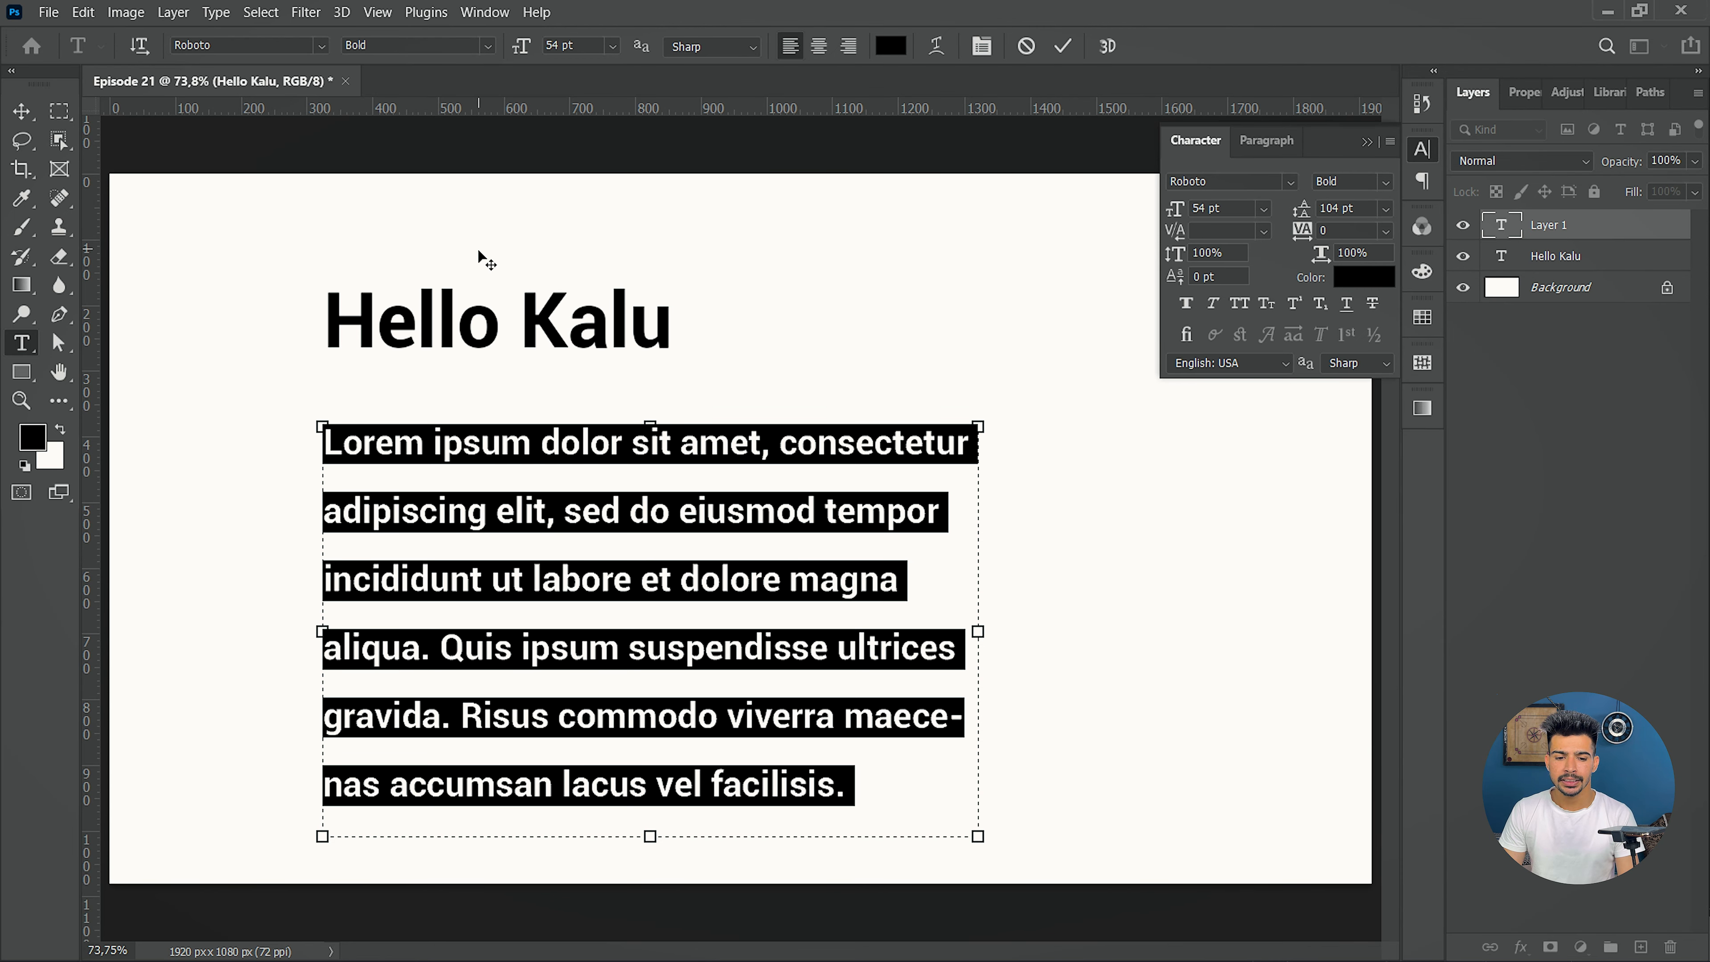
left_click(1573, 256)
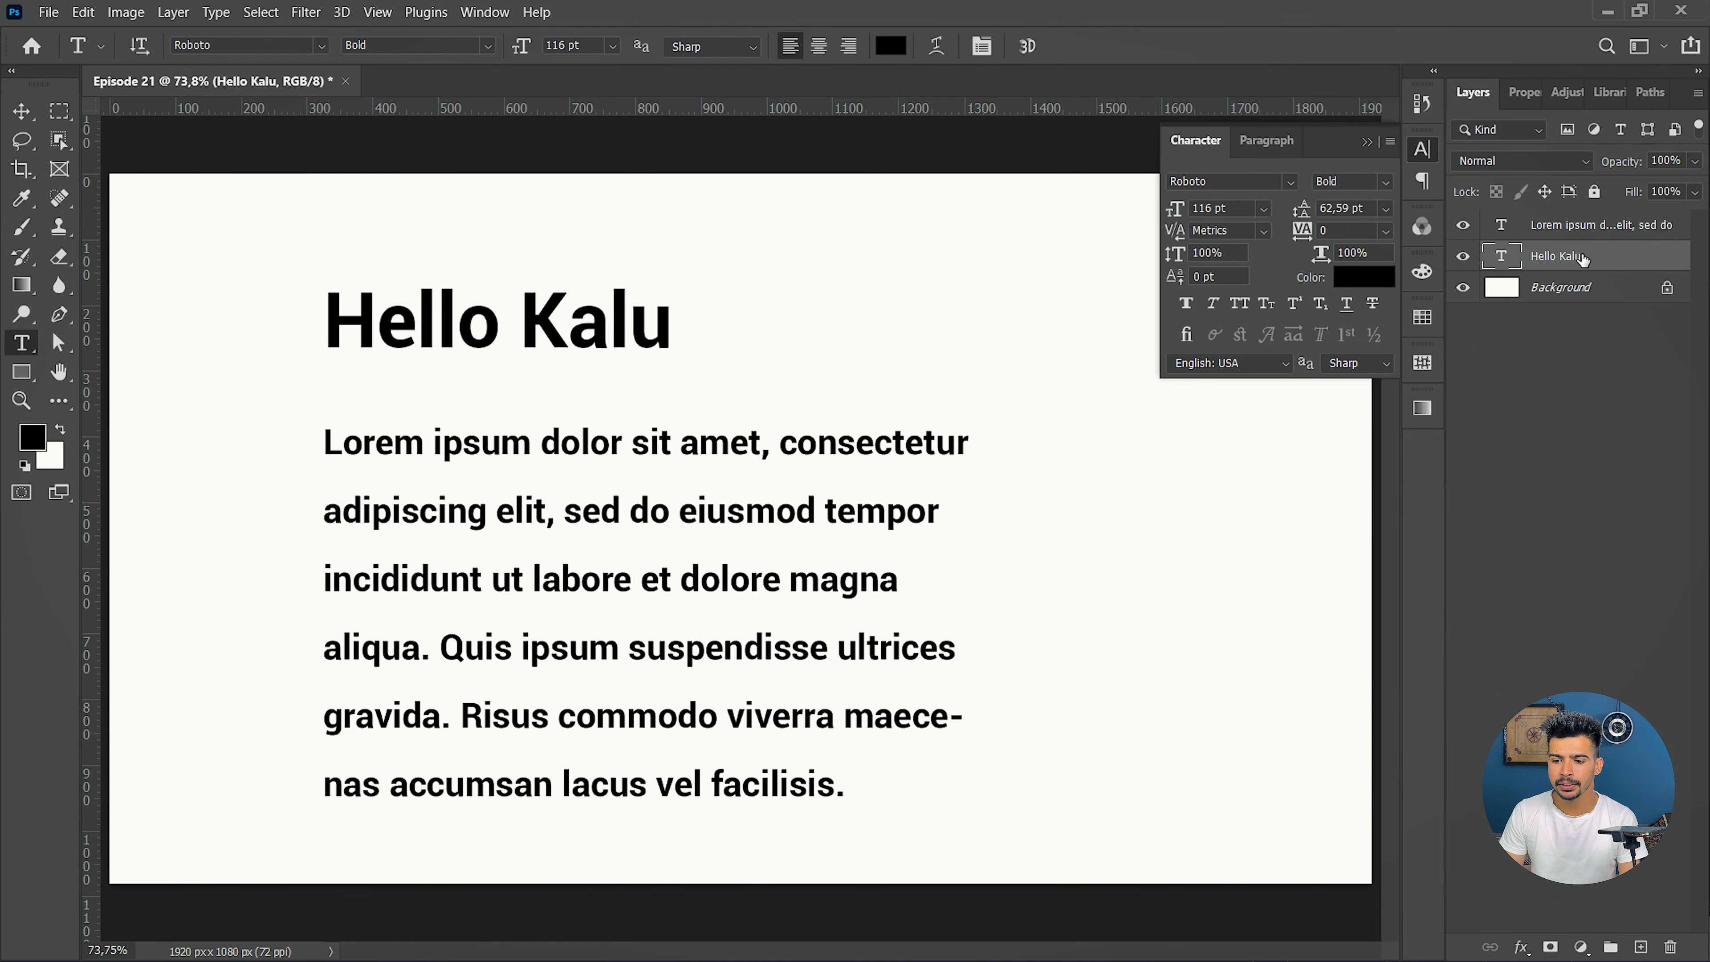
left_click(436, 322)
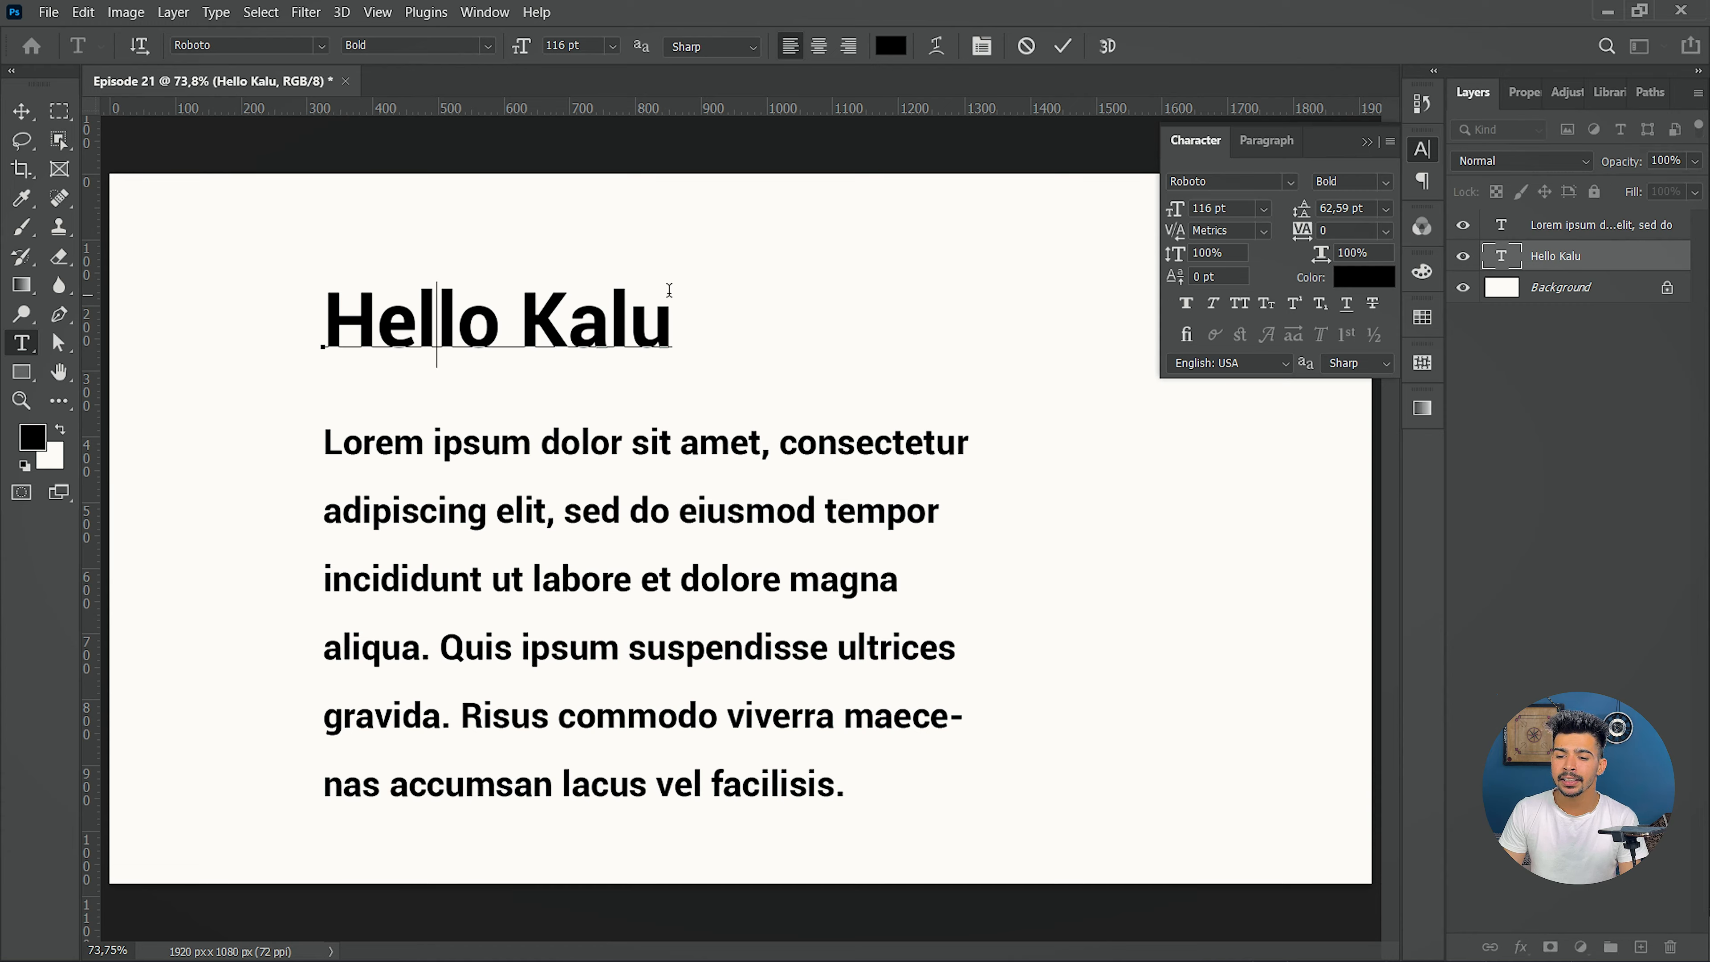
left_click(1264, 231)
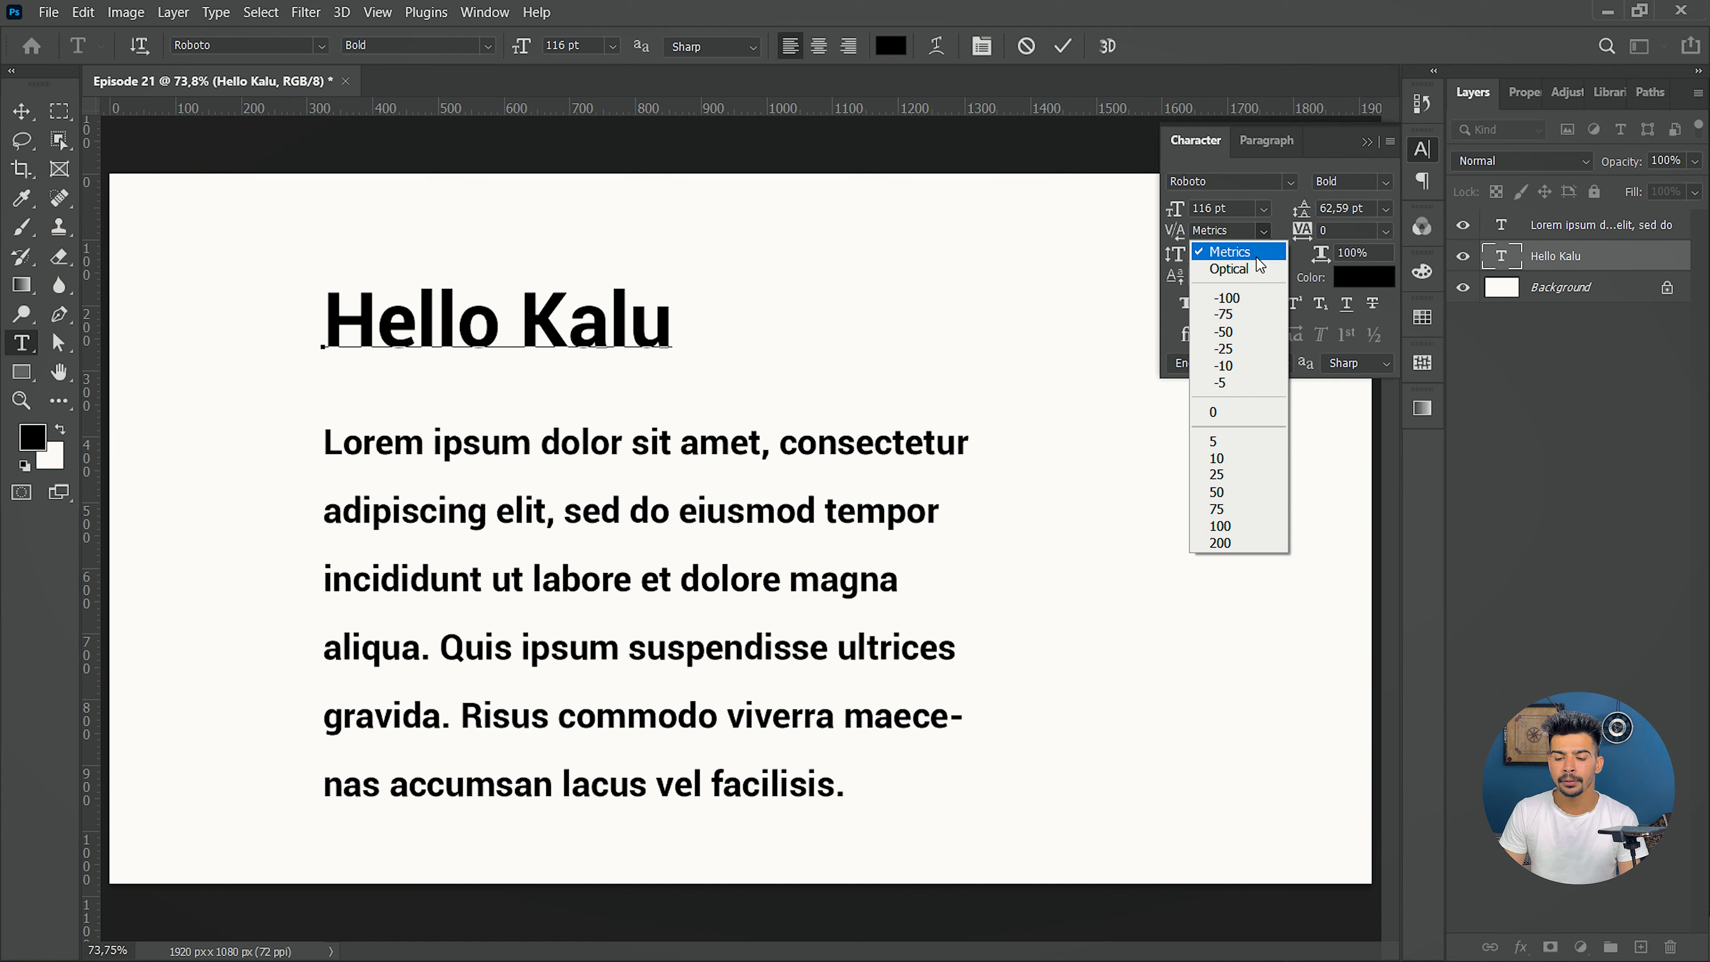
left_click(517, 318)
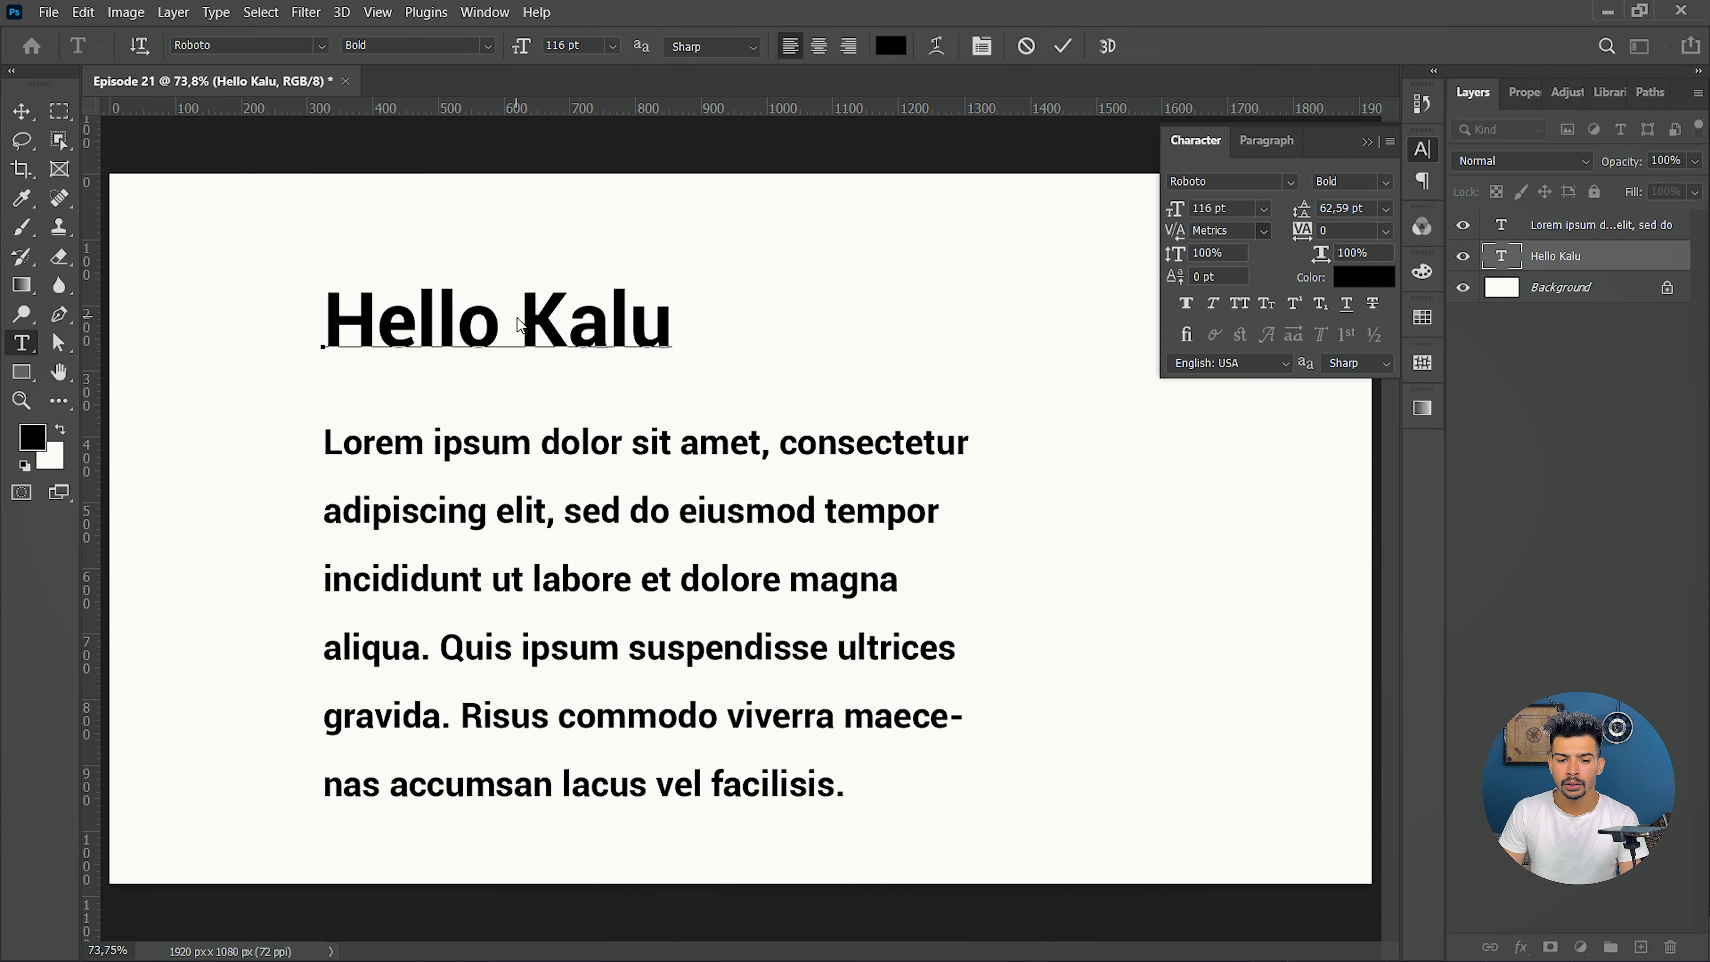
left_click_drag(519, 324, 685, 323)
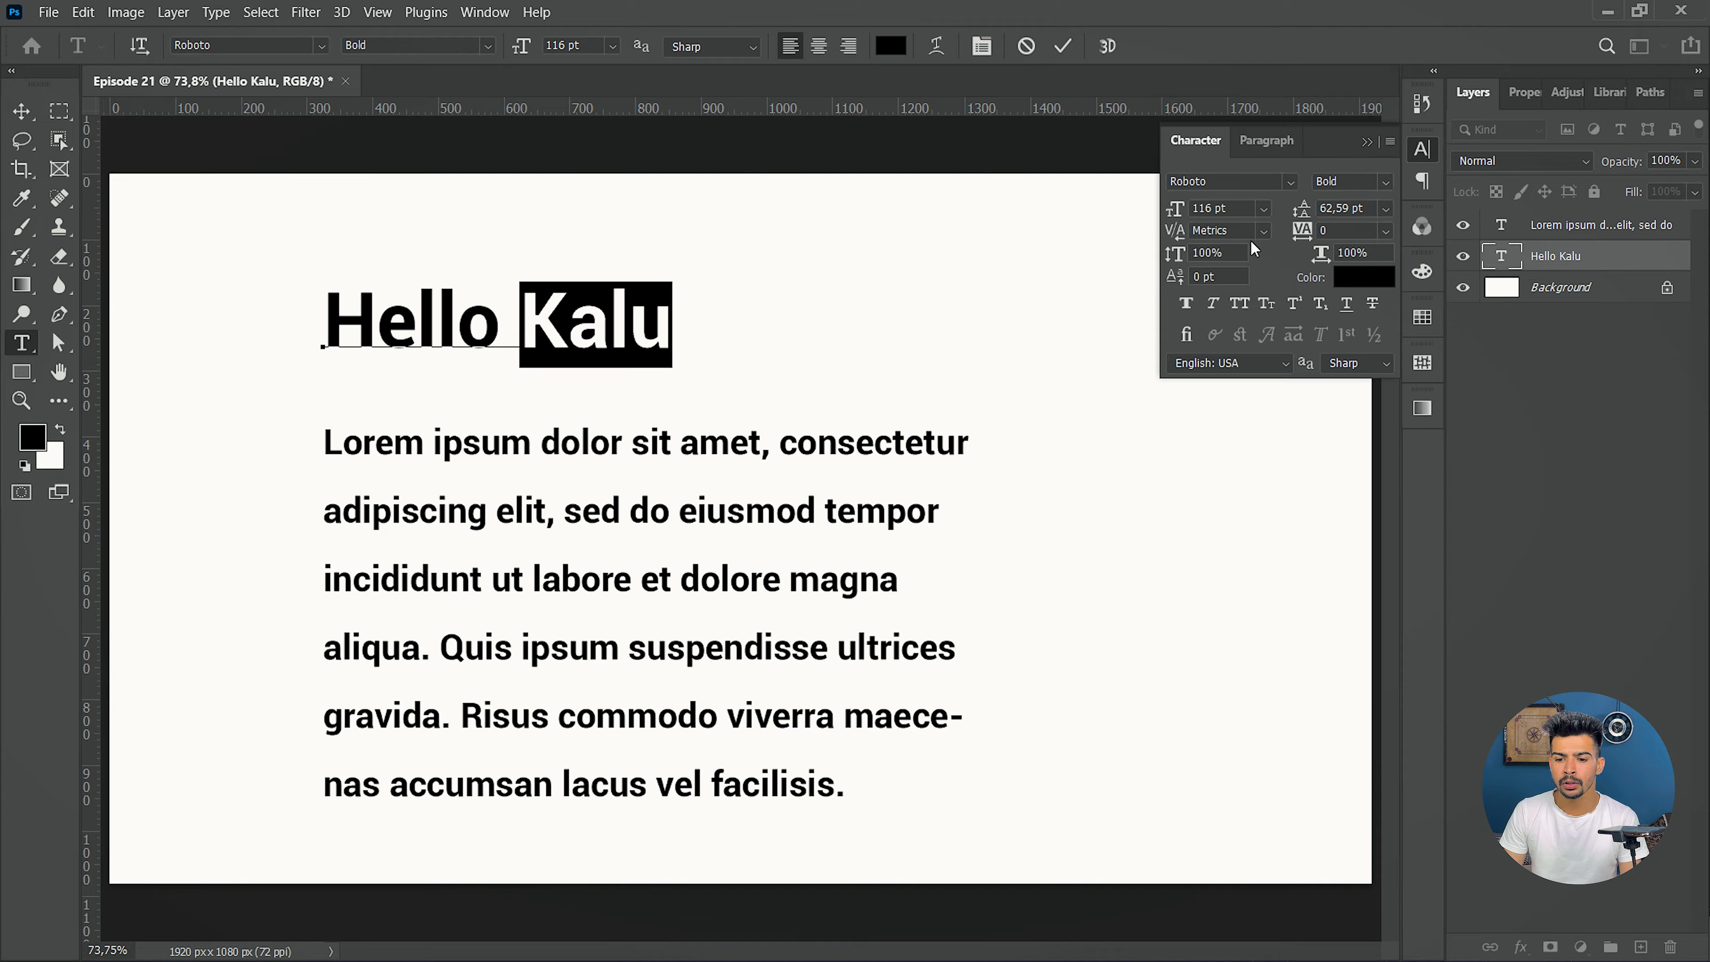
left_click(1265, 231)
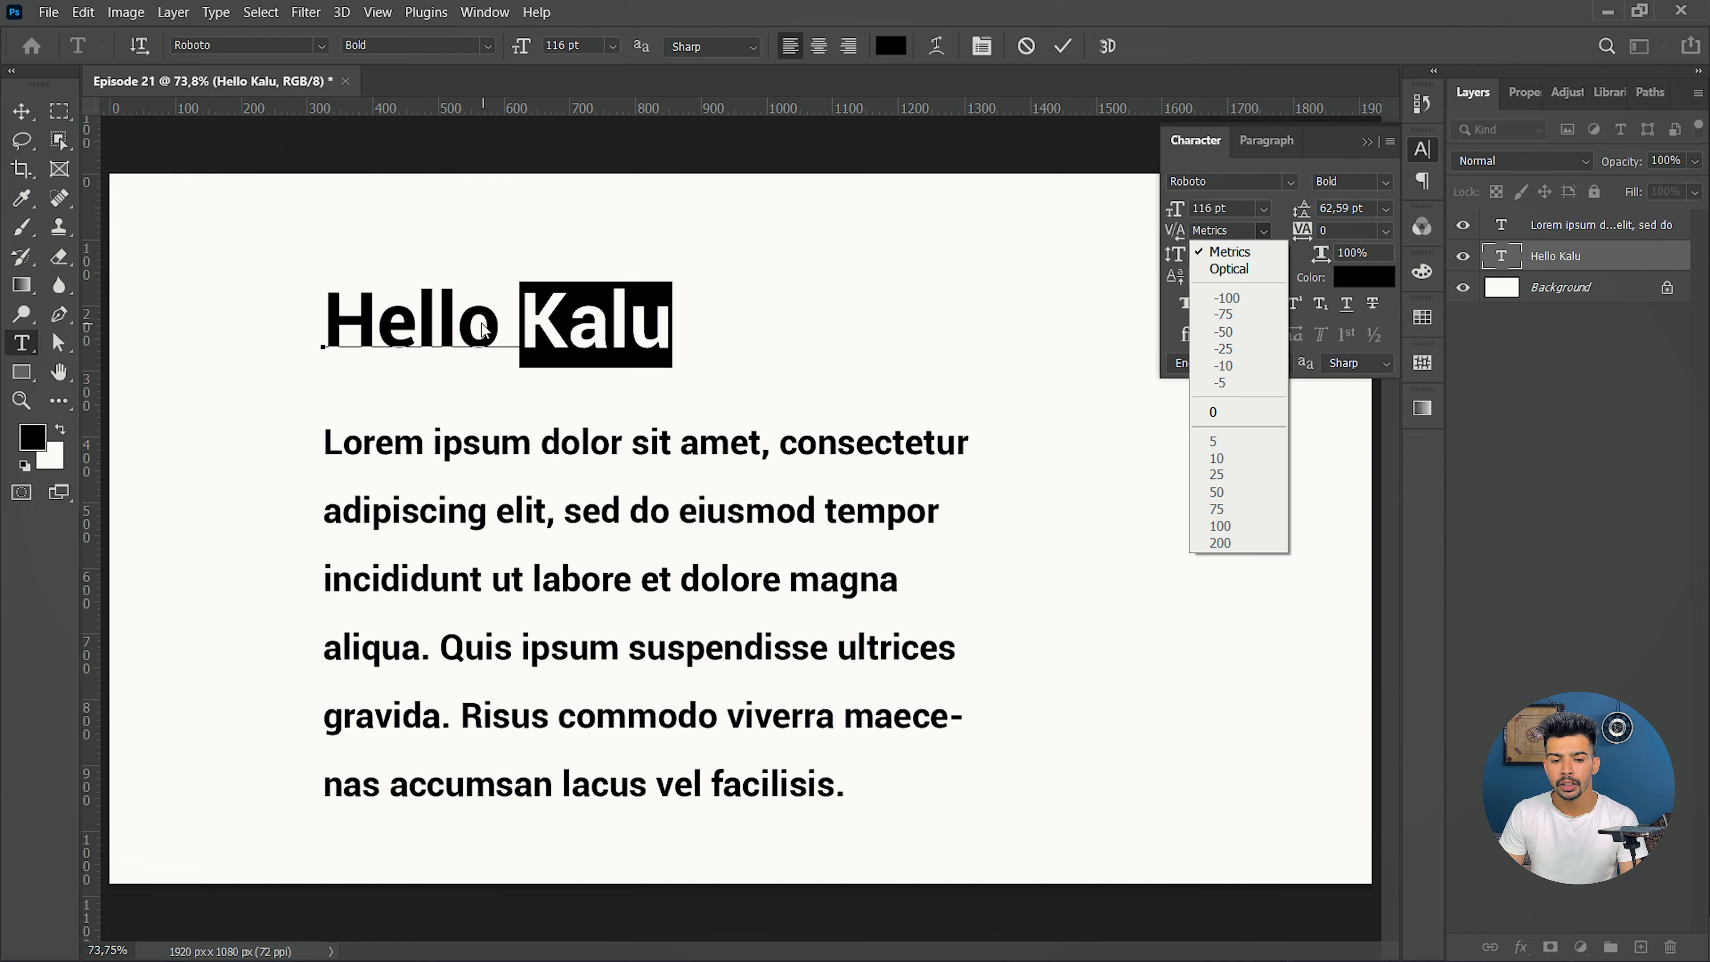
- Try kerning values of 0, 50 and 200 between the two l's of "Hello"
left_click(441, 321)
left_click(437, 322)
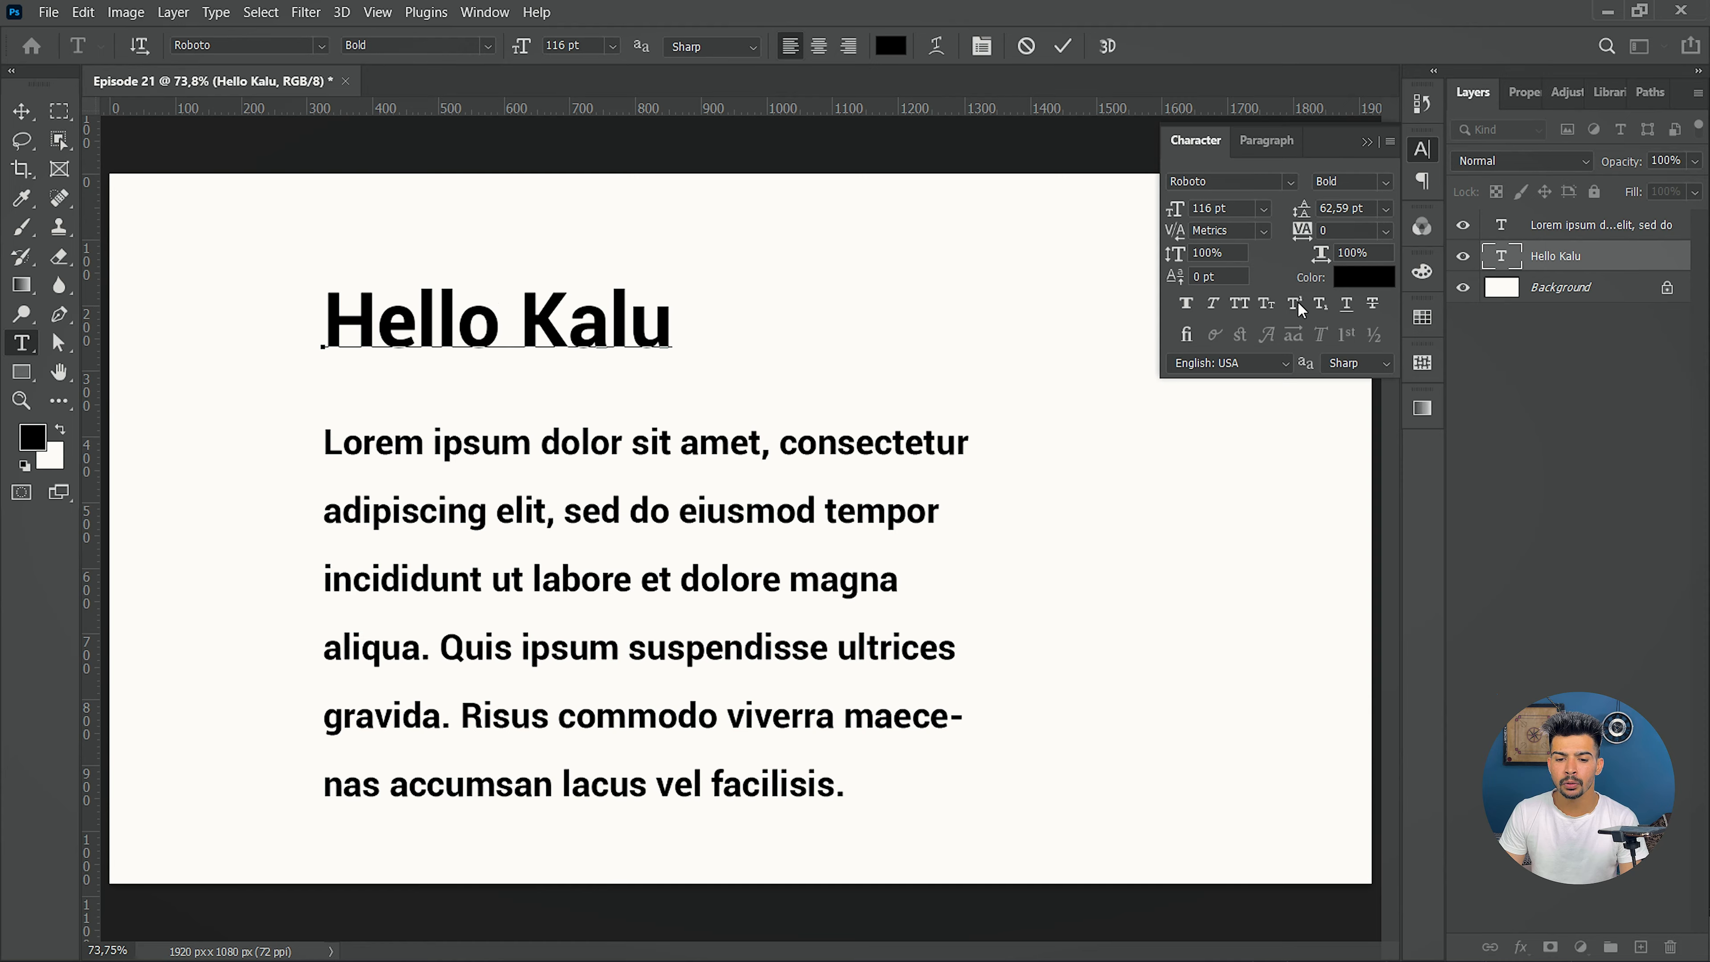
left_click(1265, 232)
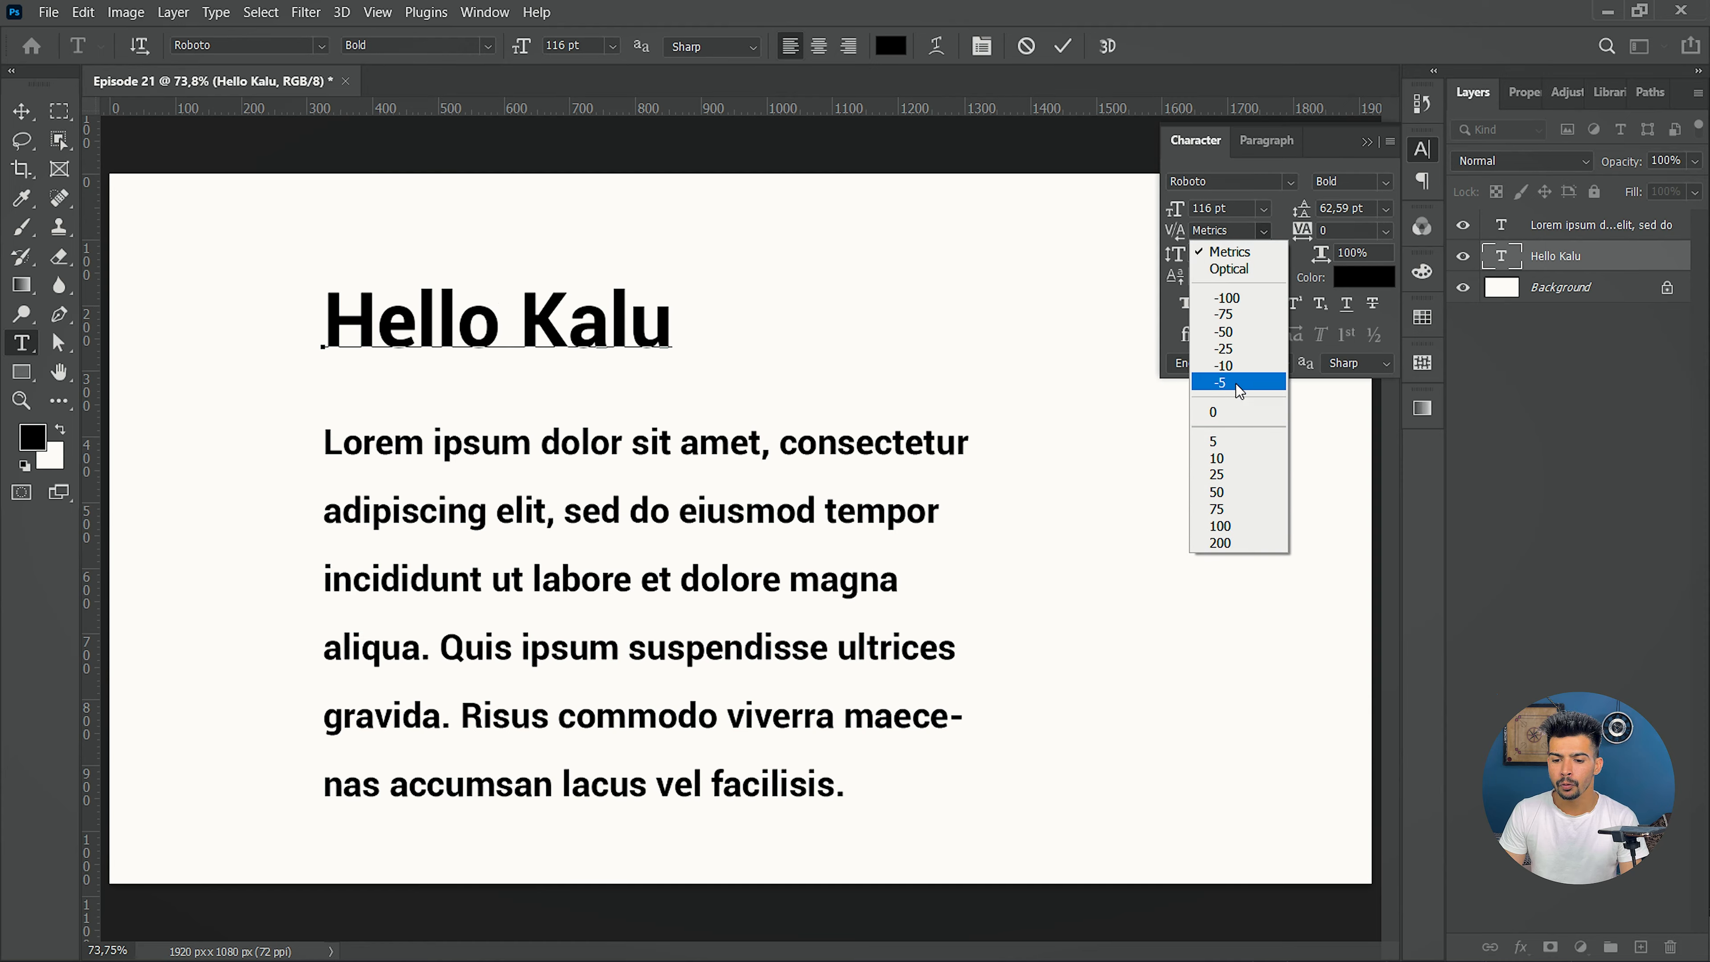
left_click(1216, 412)
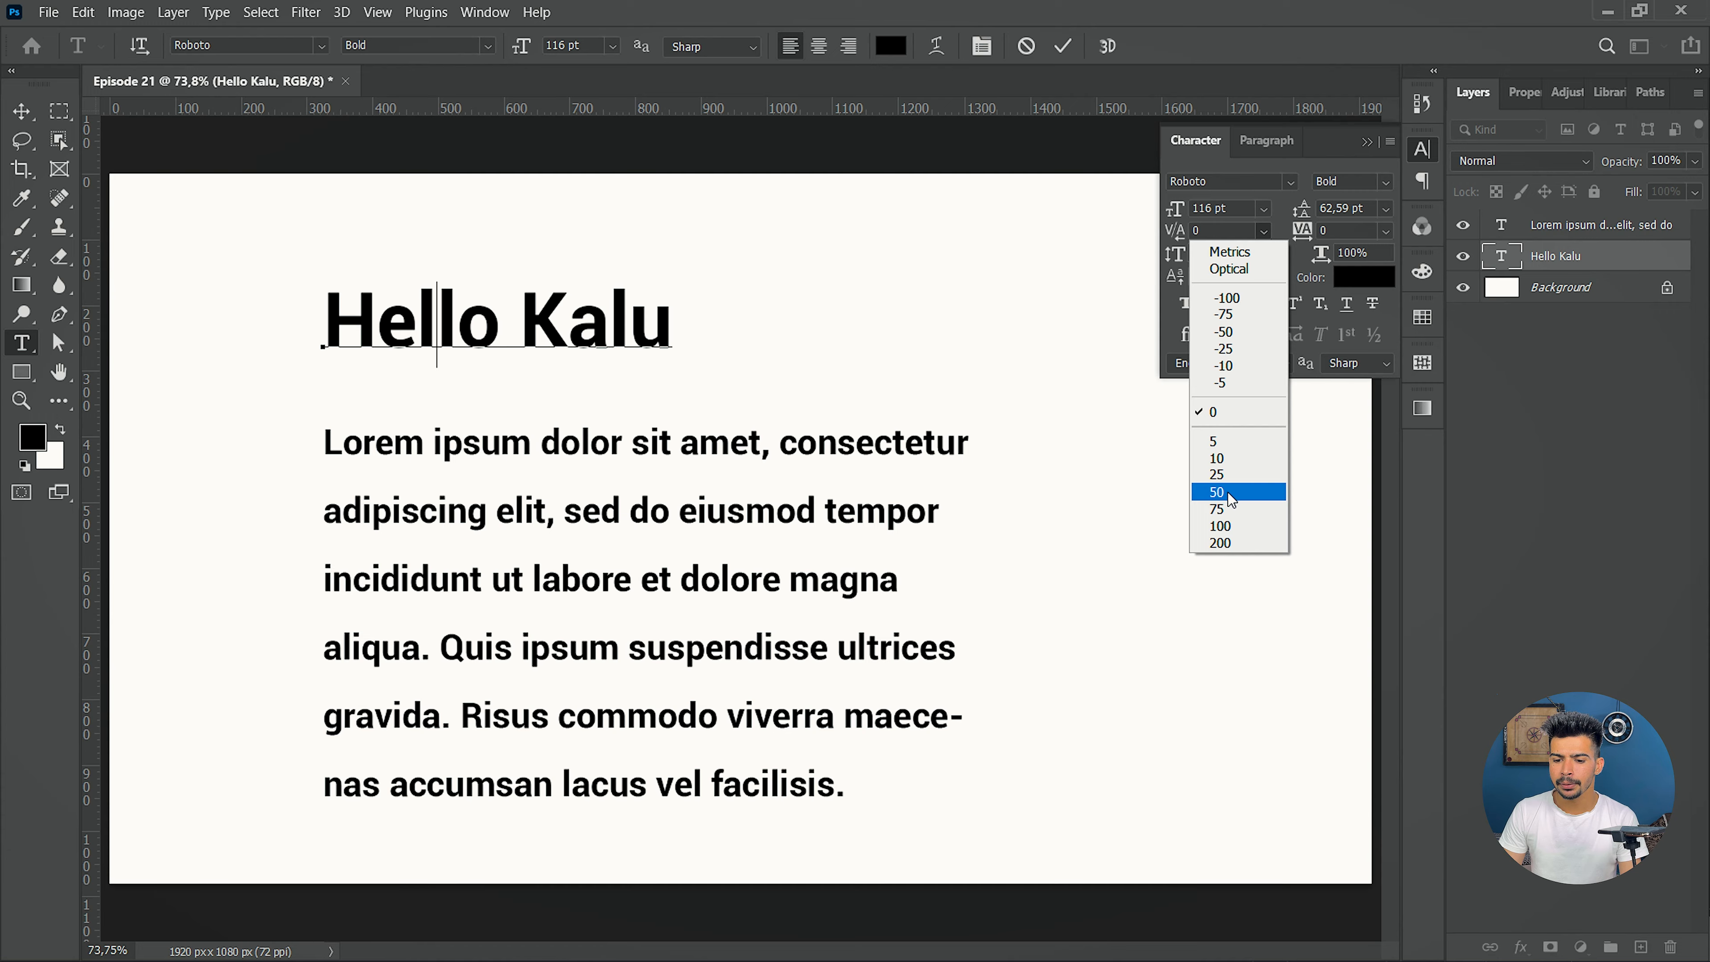
left_click(1224, 492)
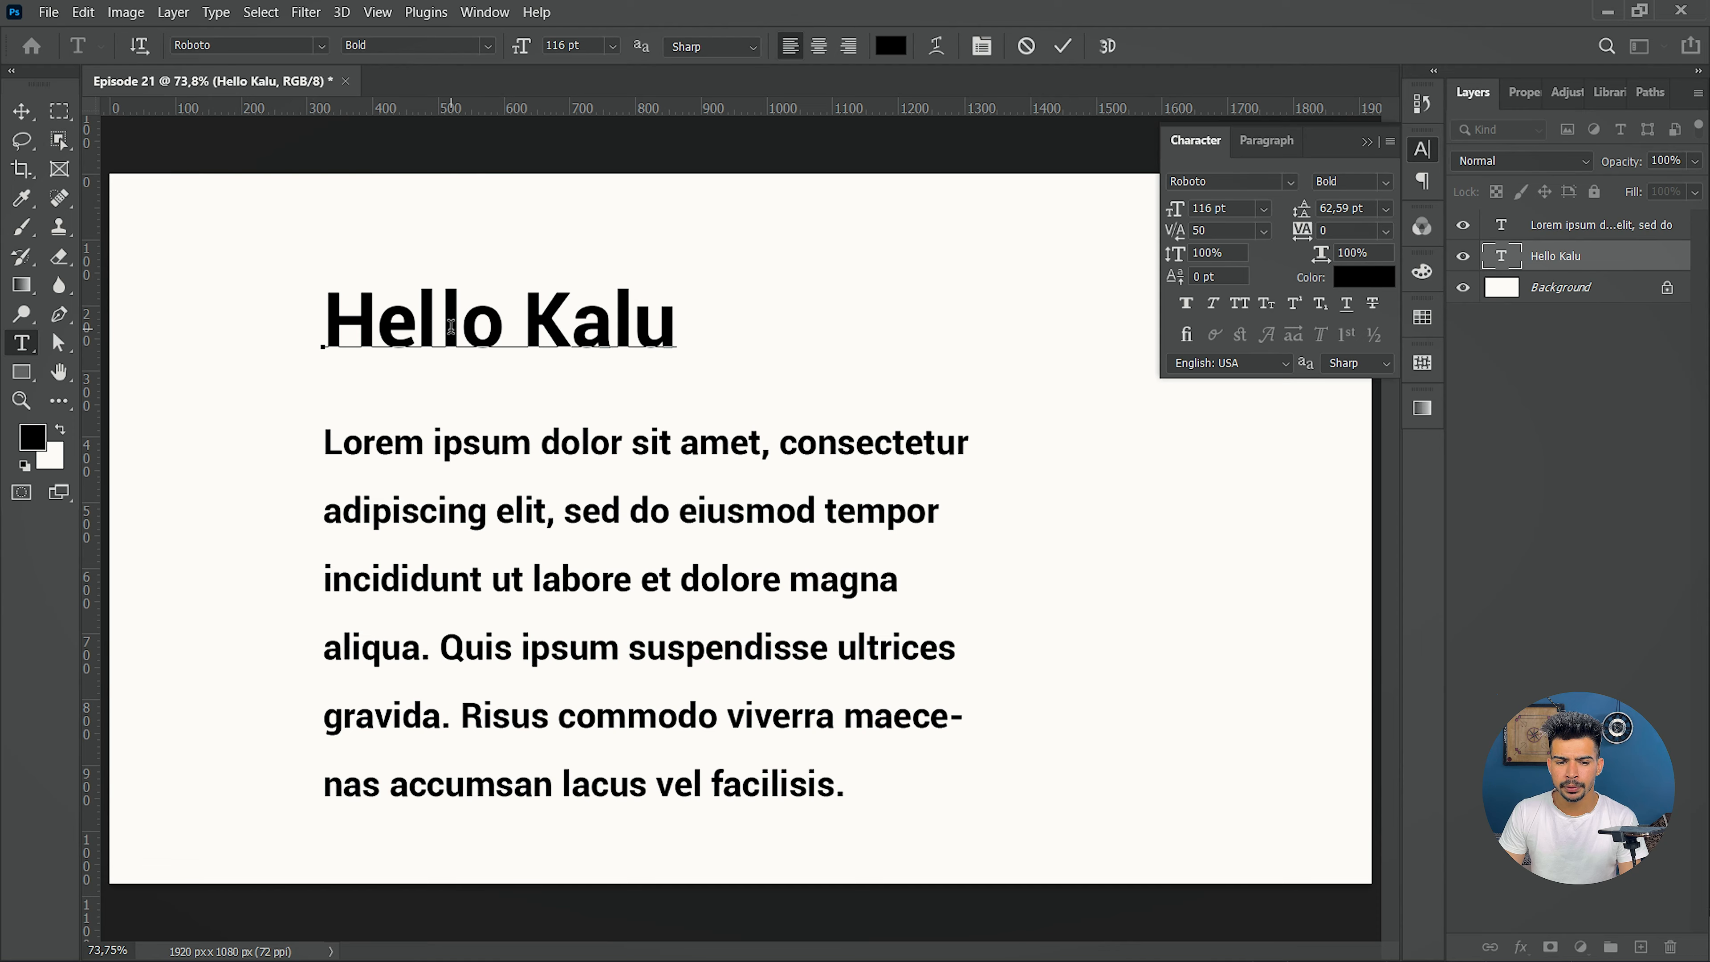
left_click(1265, 231)
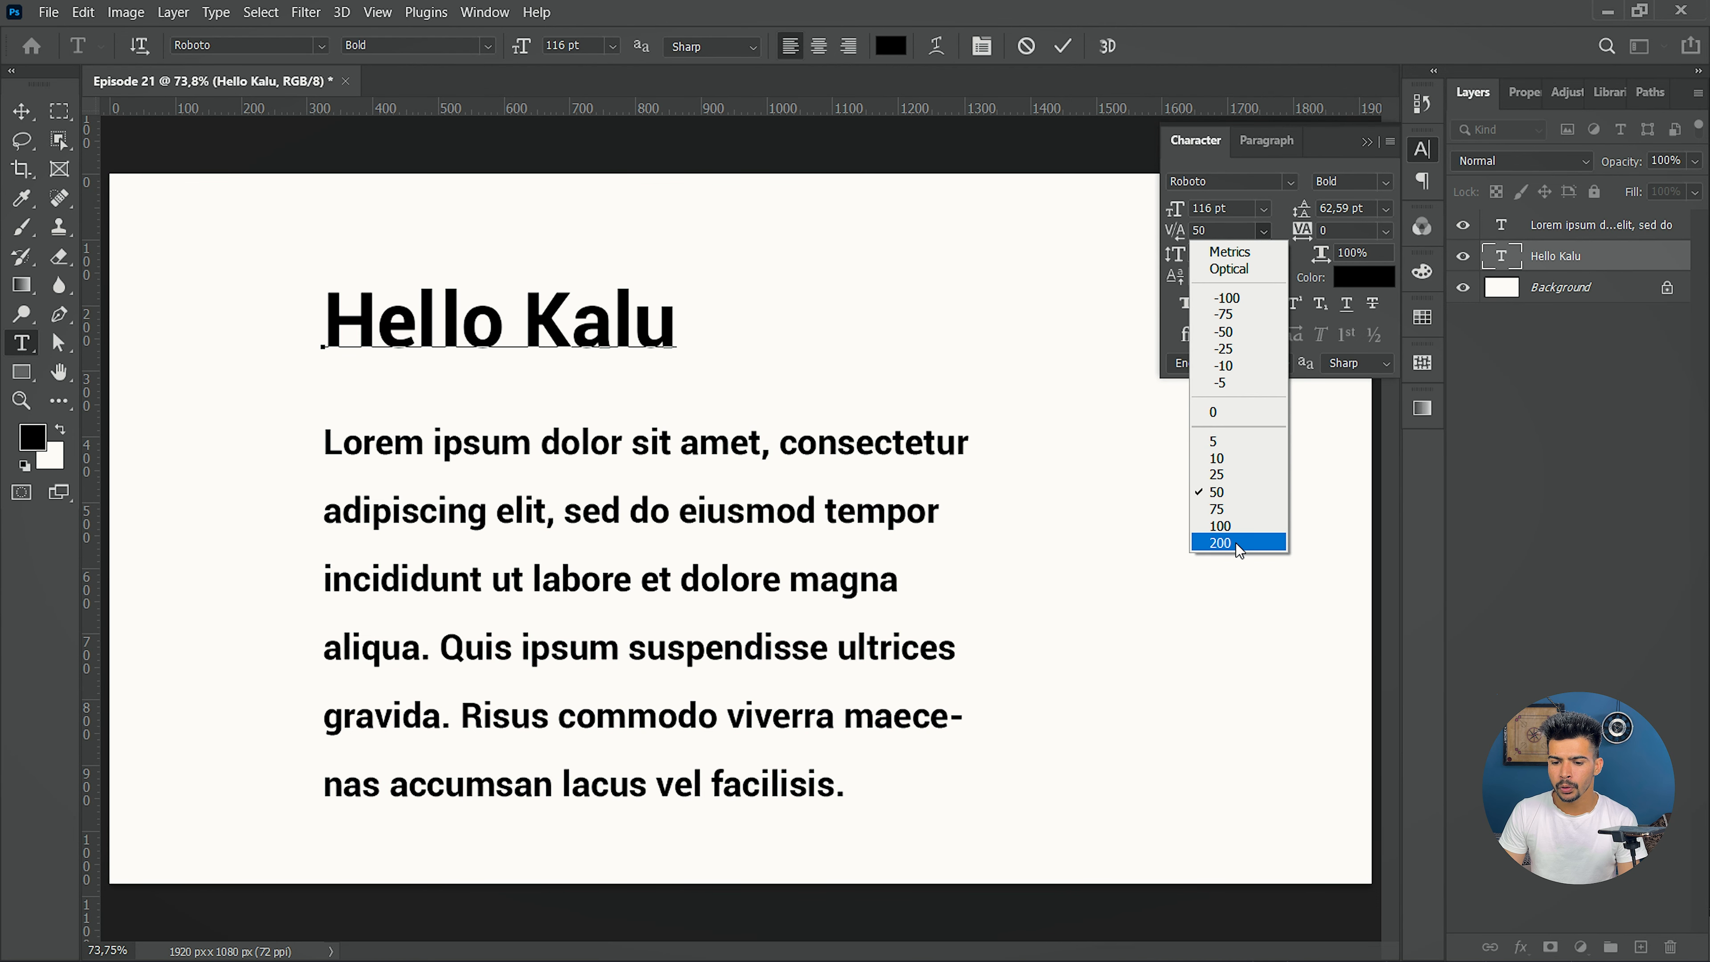
left_click(1238, 543)
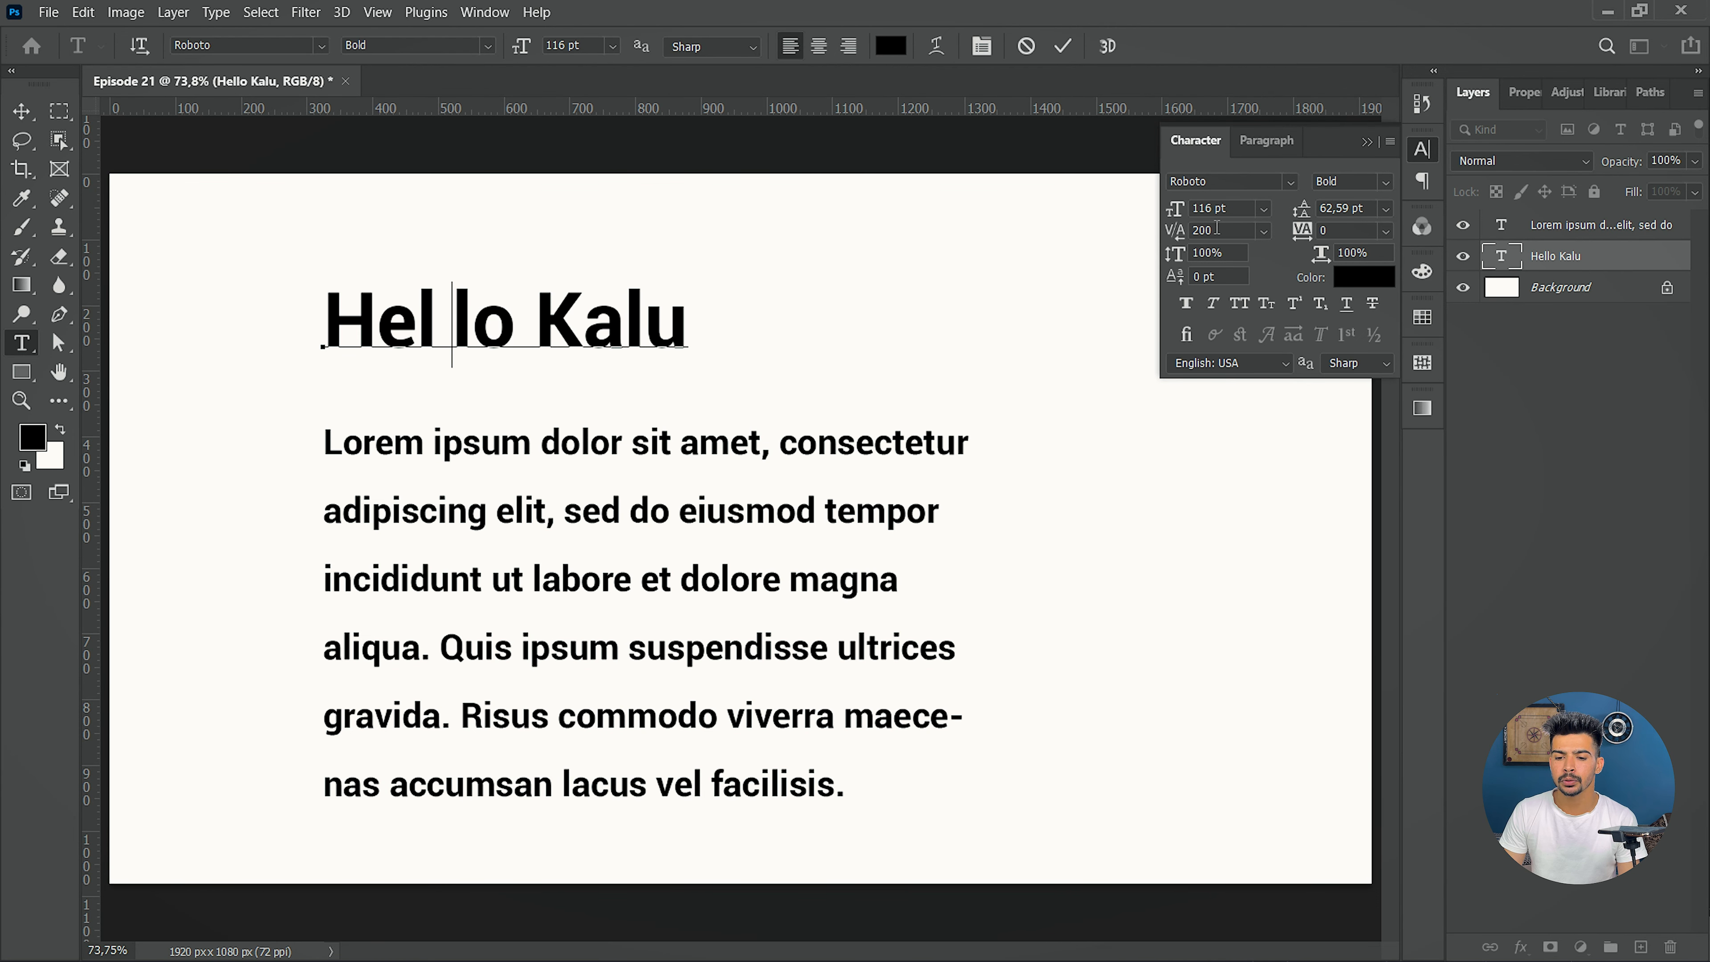
- Try a kerning of 1230 between the two l's of "Hello", undo it, and reset the kerning to 0
left_click_drag(1175, 232, 1293, 241)
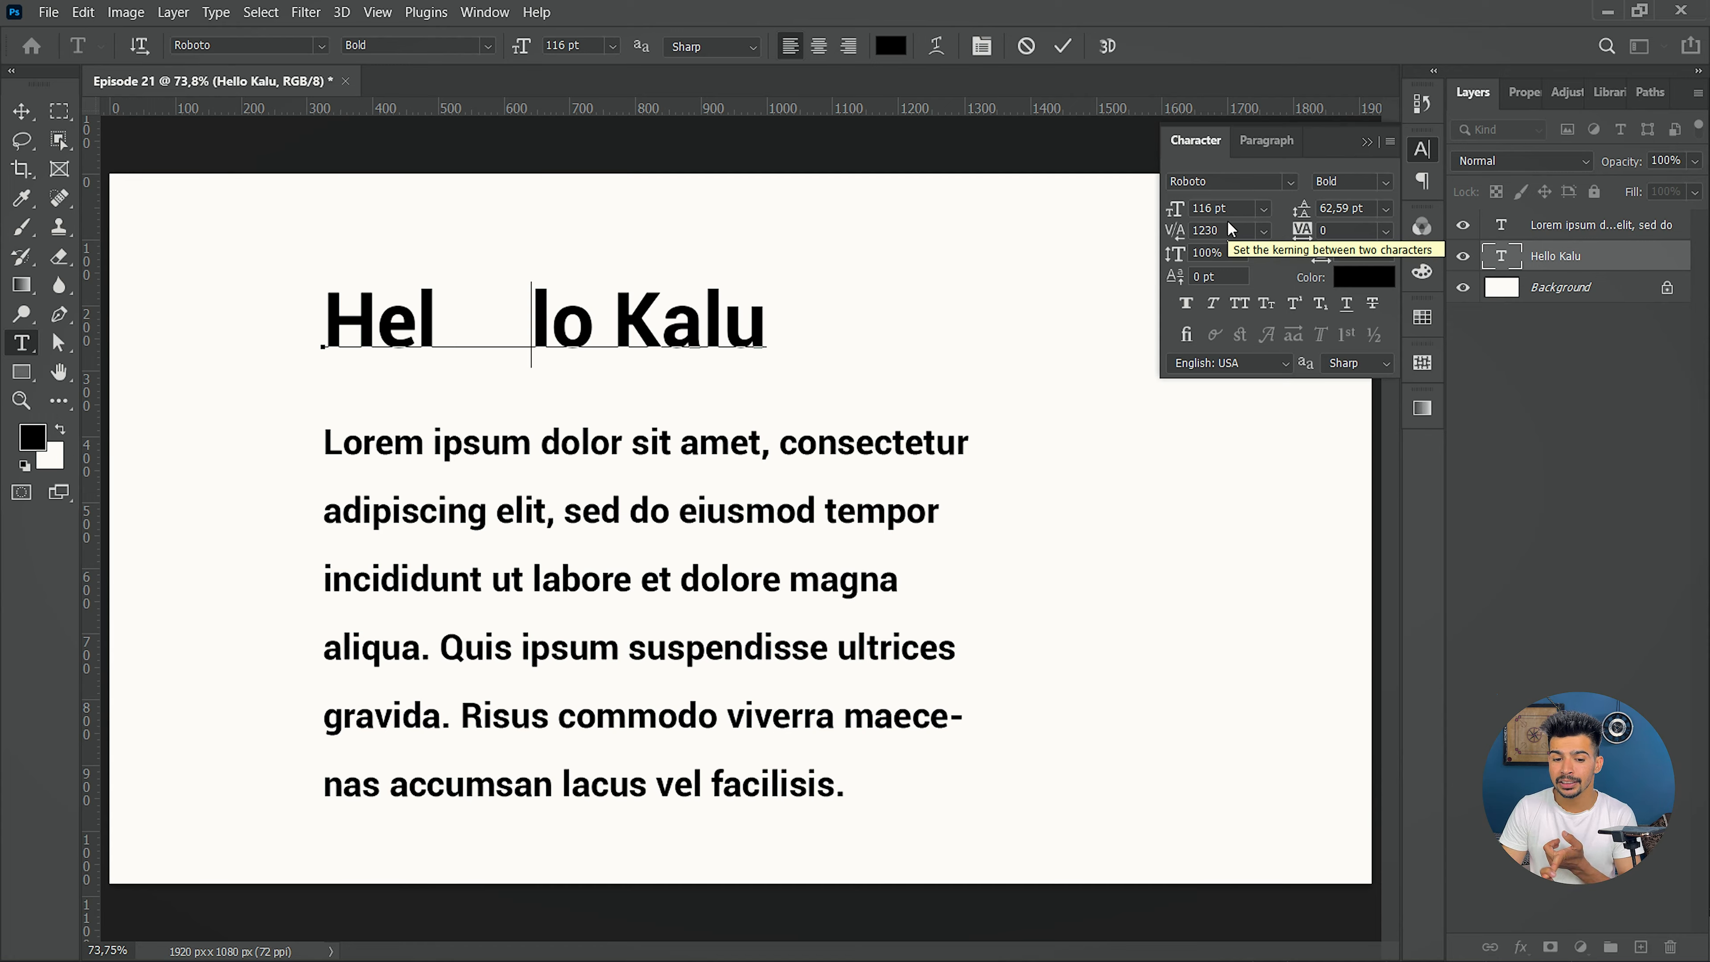
key("ctrl+z")
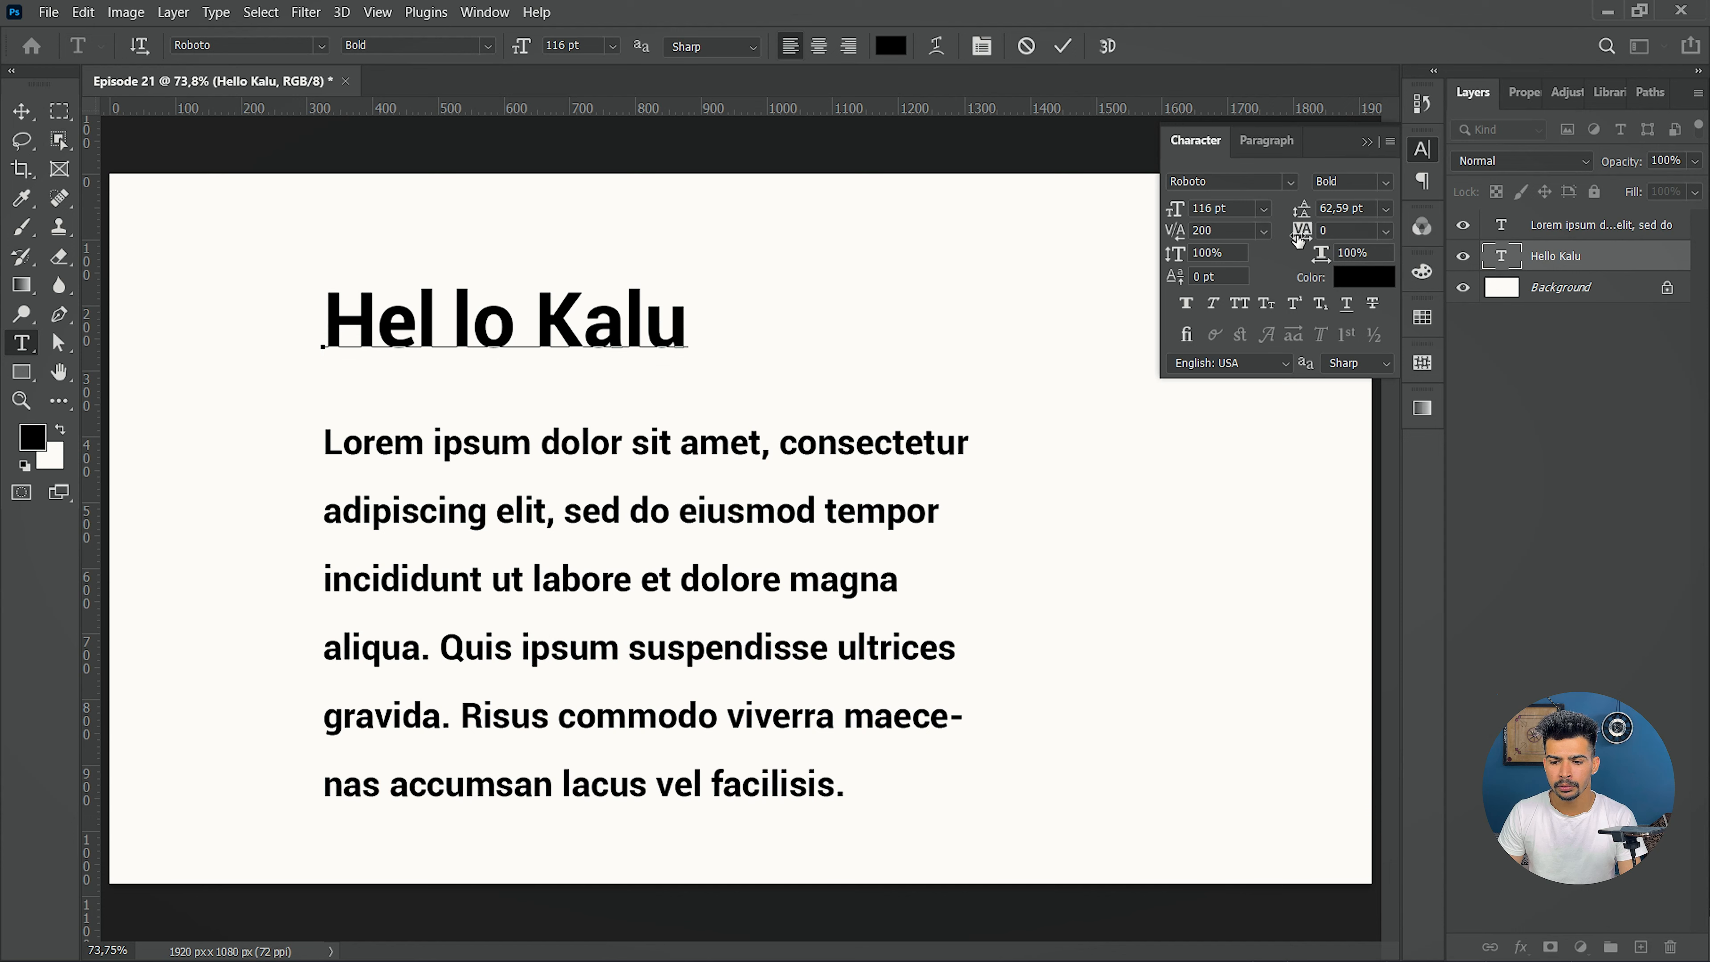
left_click(1264, 231)
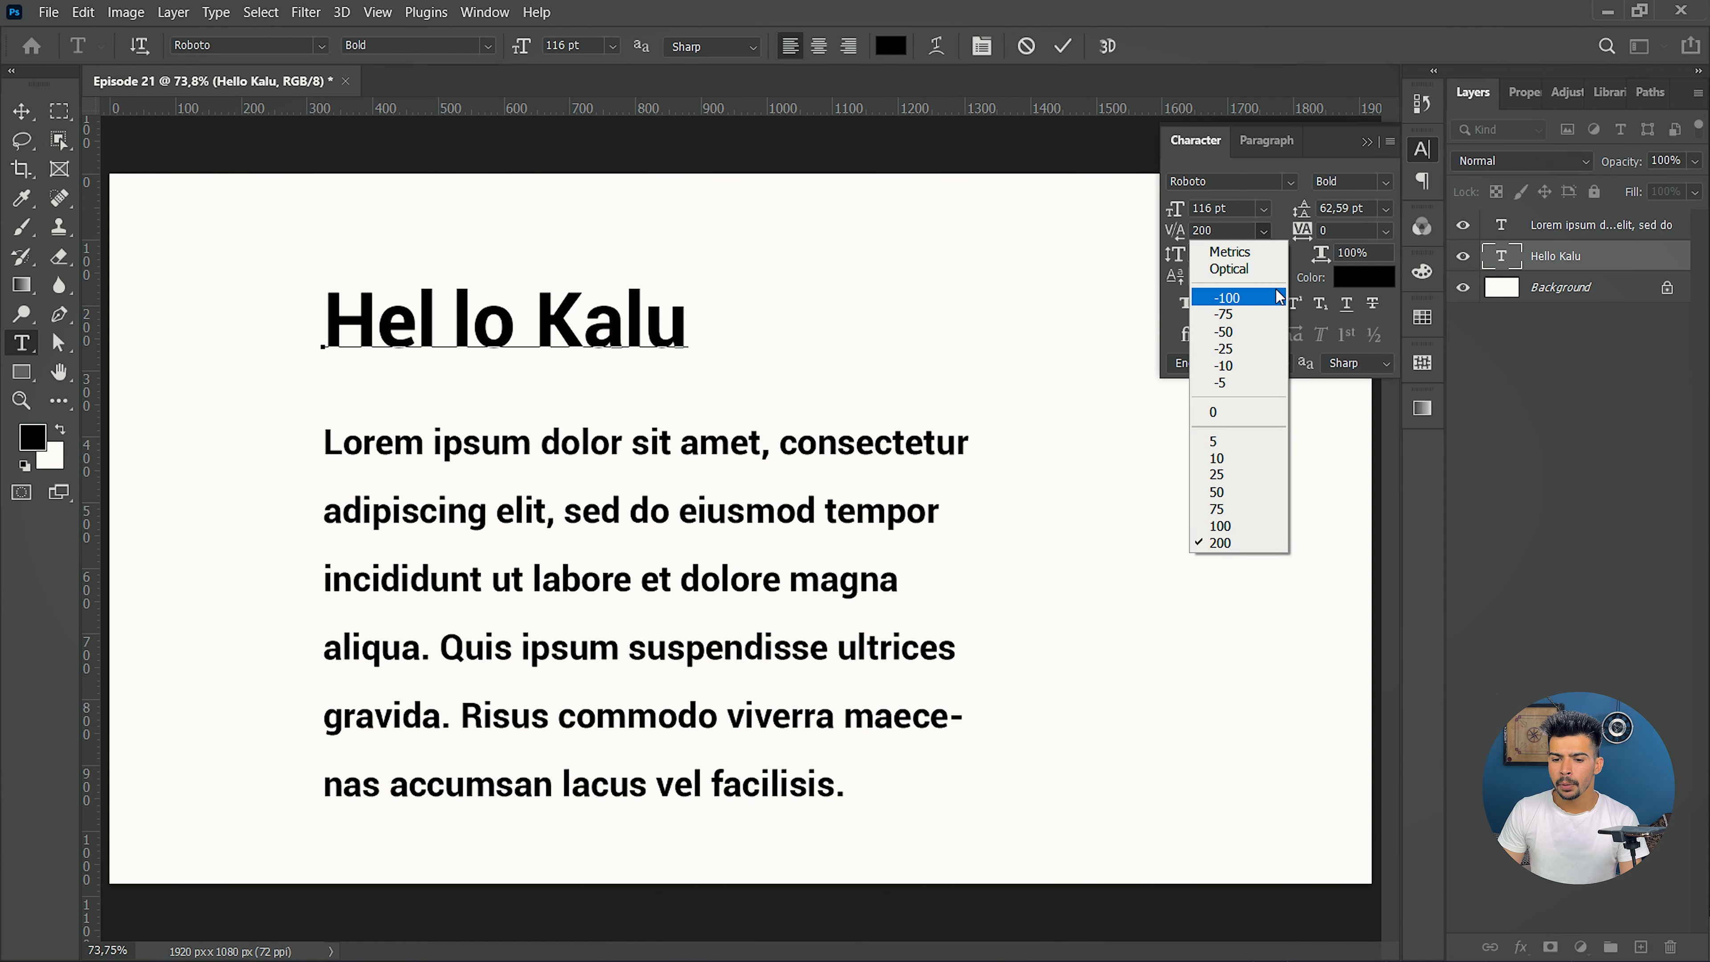
left_click(1250, 251)
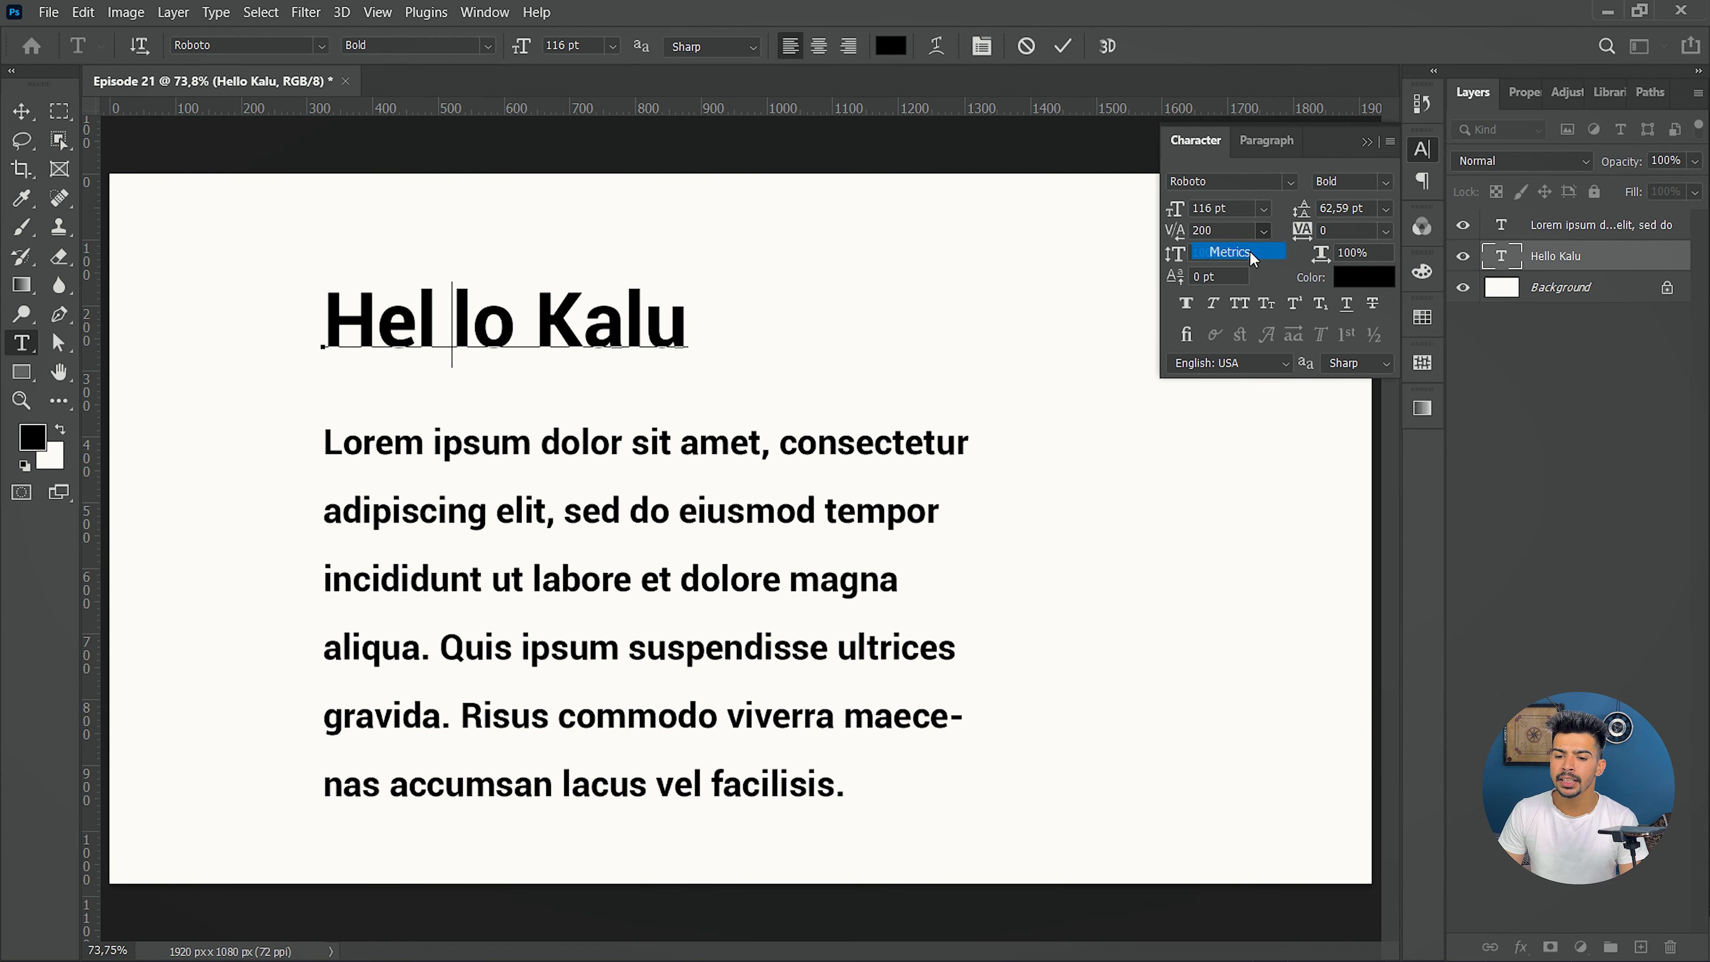
left_click(1268, 232)
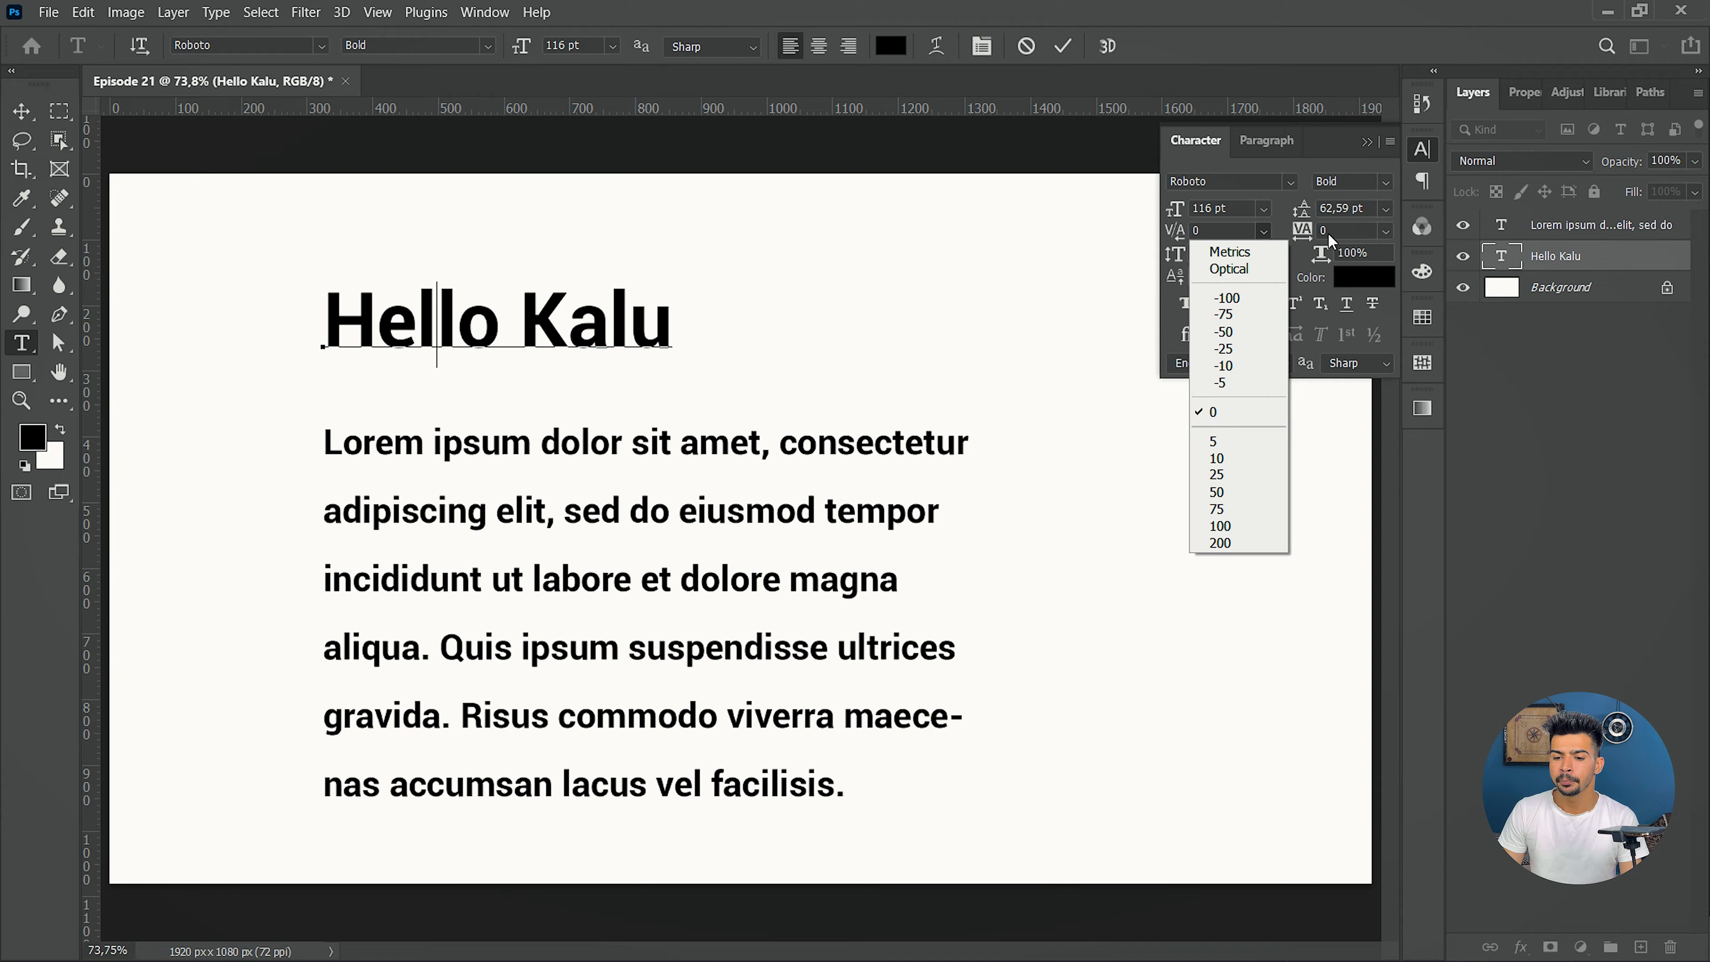
left_click(1294, 232)
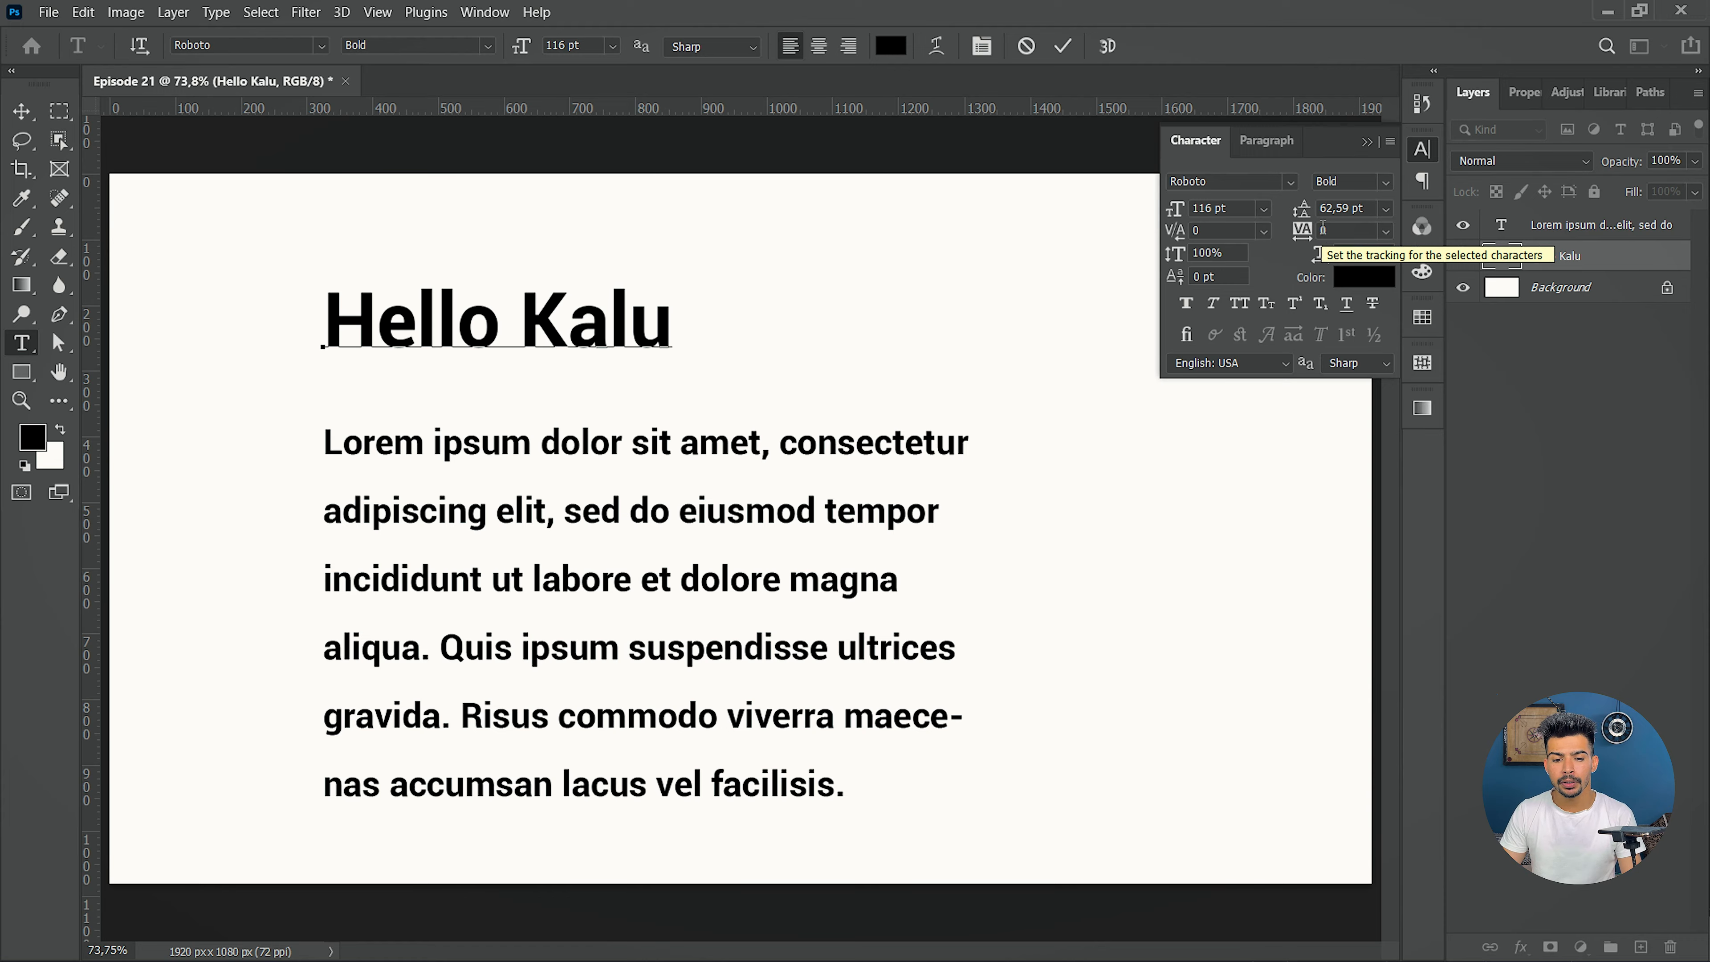
- Try a tracking of 880 on the whole greeting layer, and reset it to 0
left_click_drag(327, 316, 674, 327)
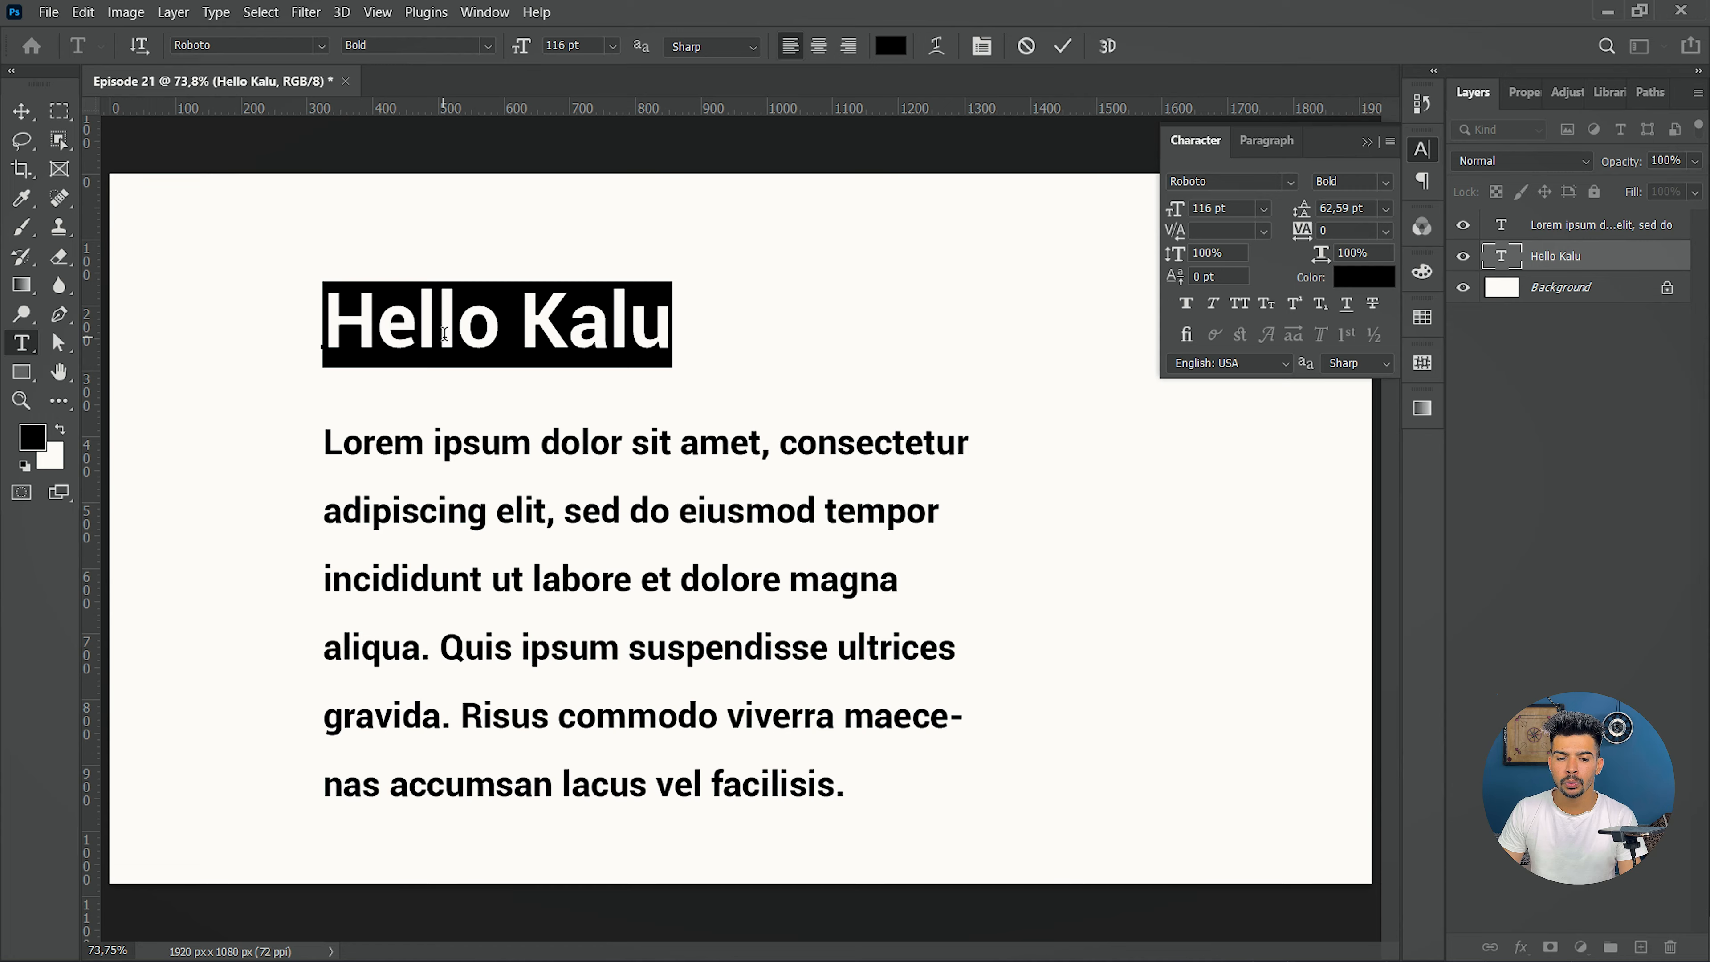
left_click(667, 341)
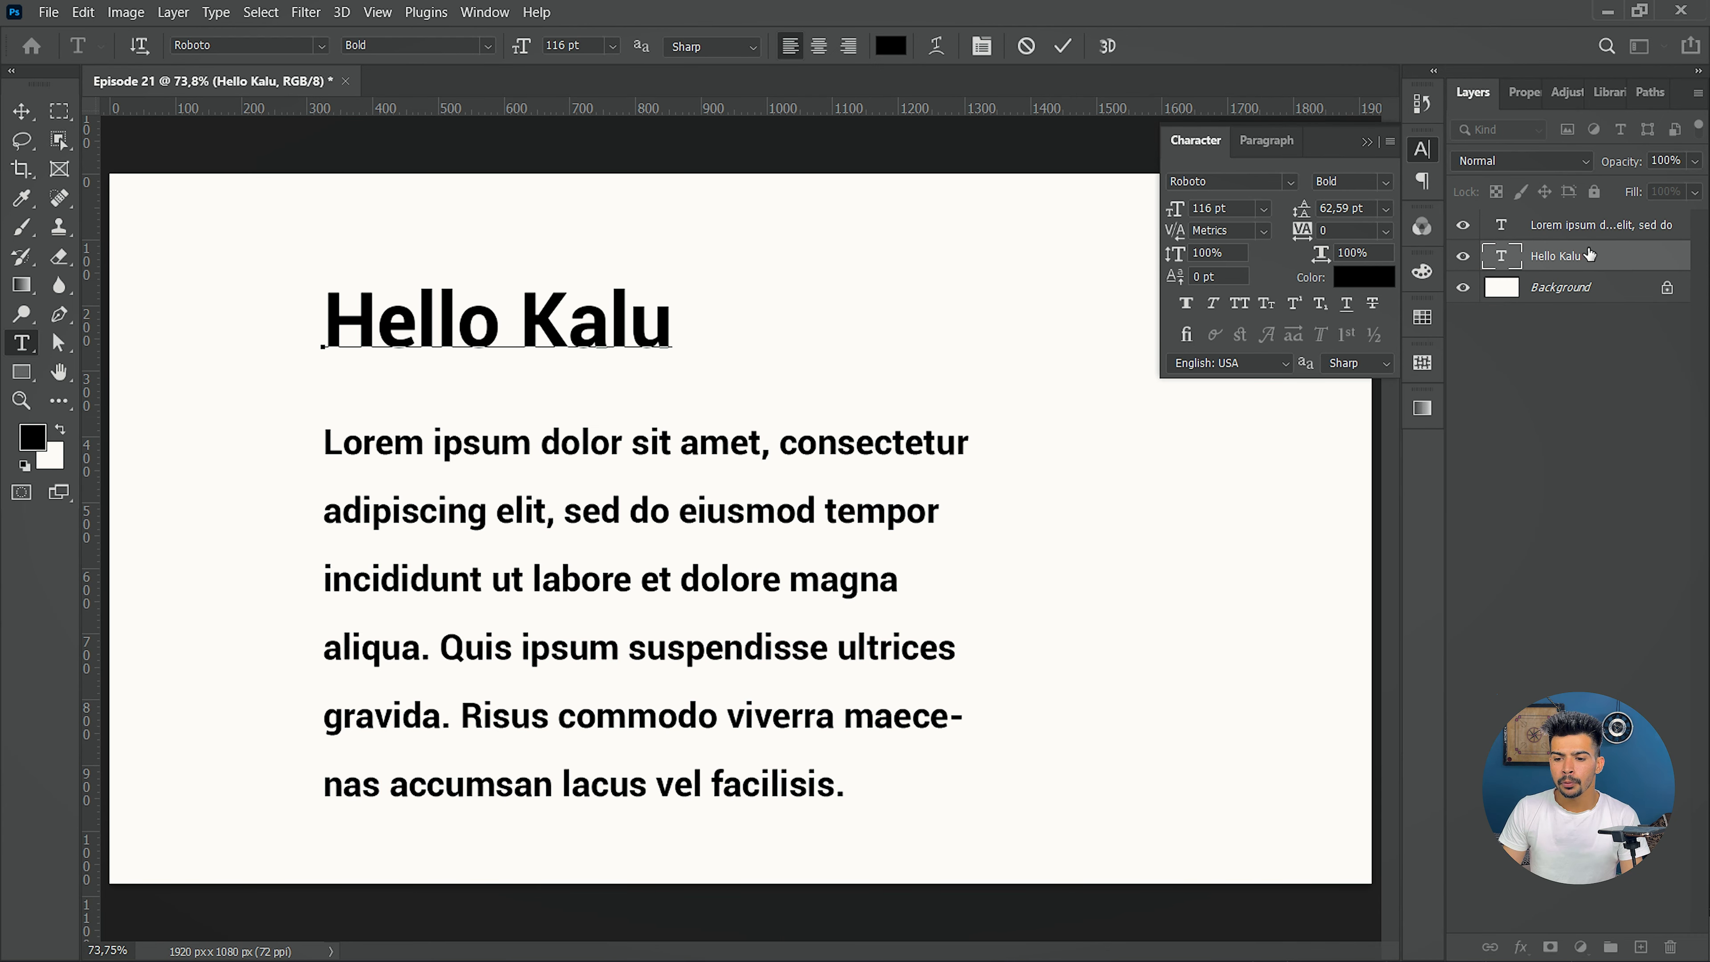
left_click(1600, 263)
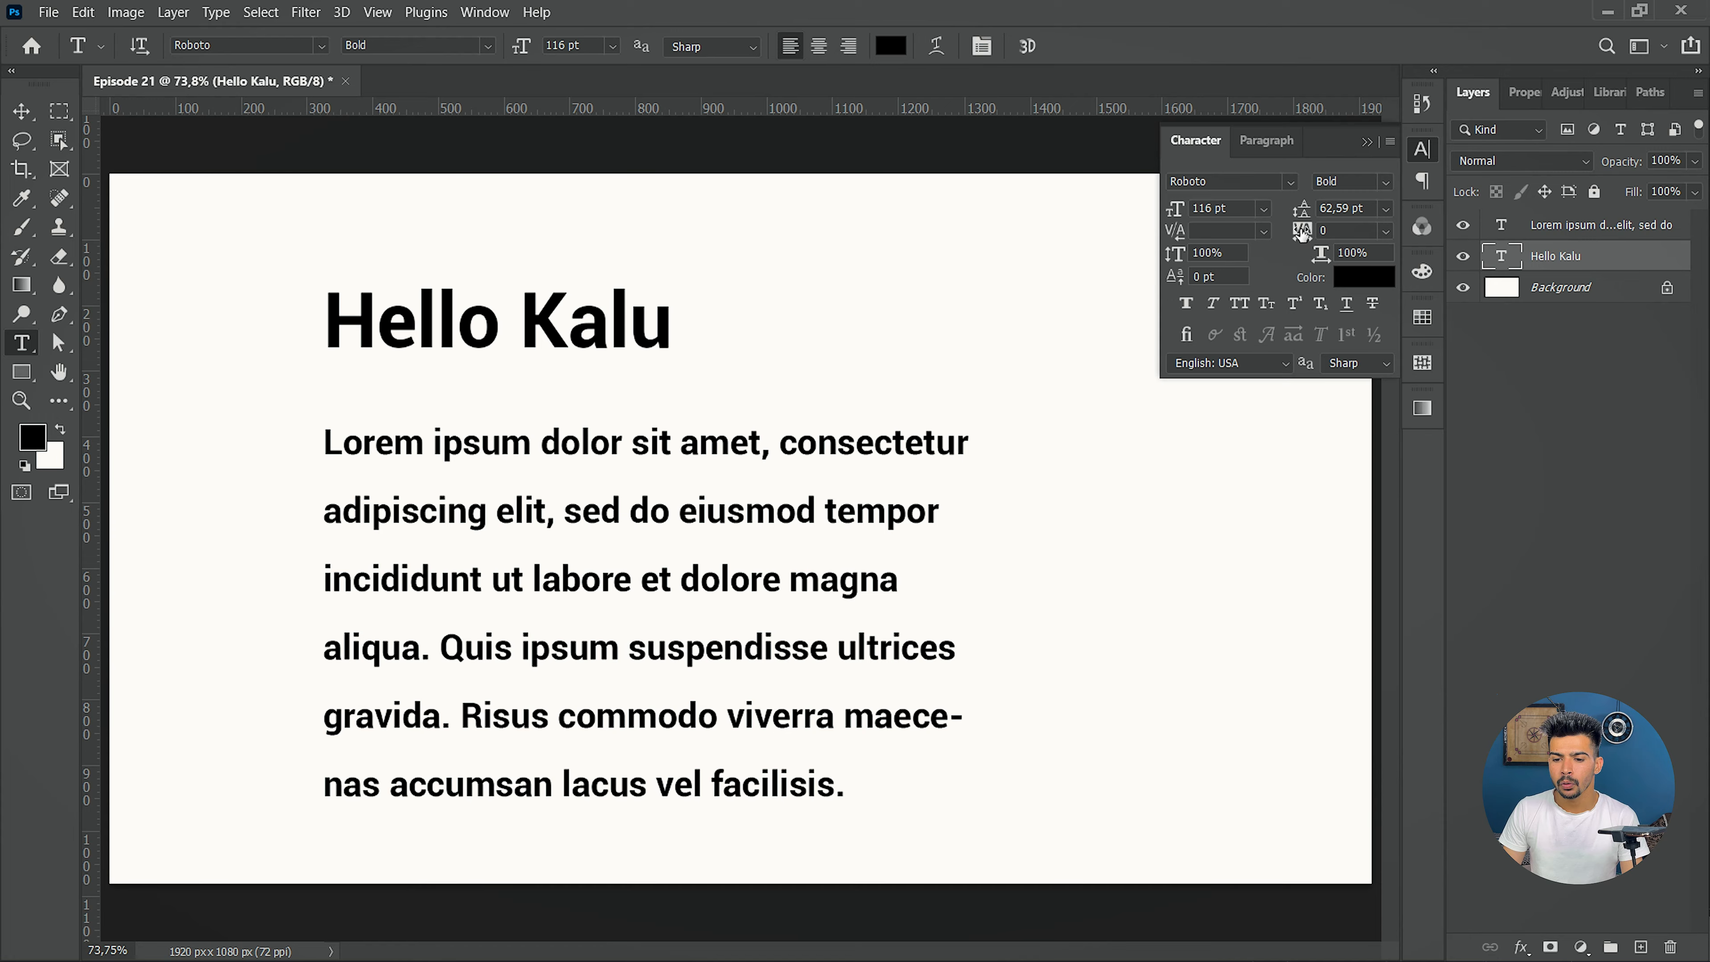
left_click_drag(1303, 233, 1353, 235)
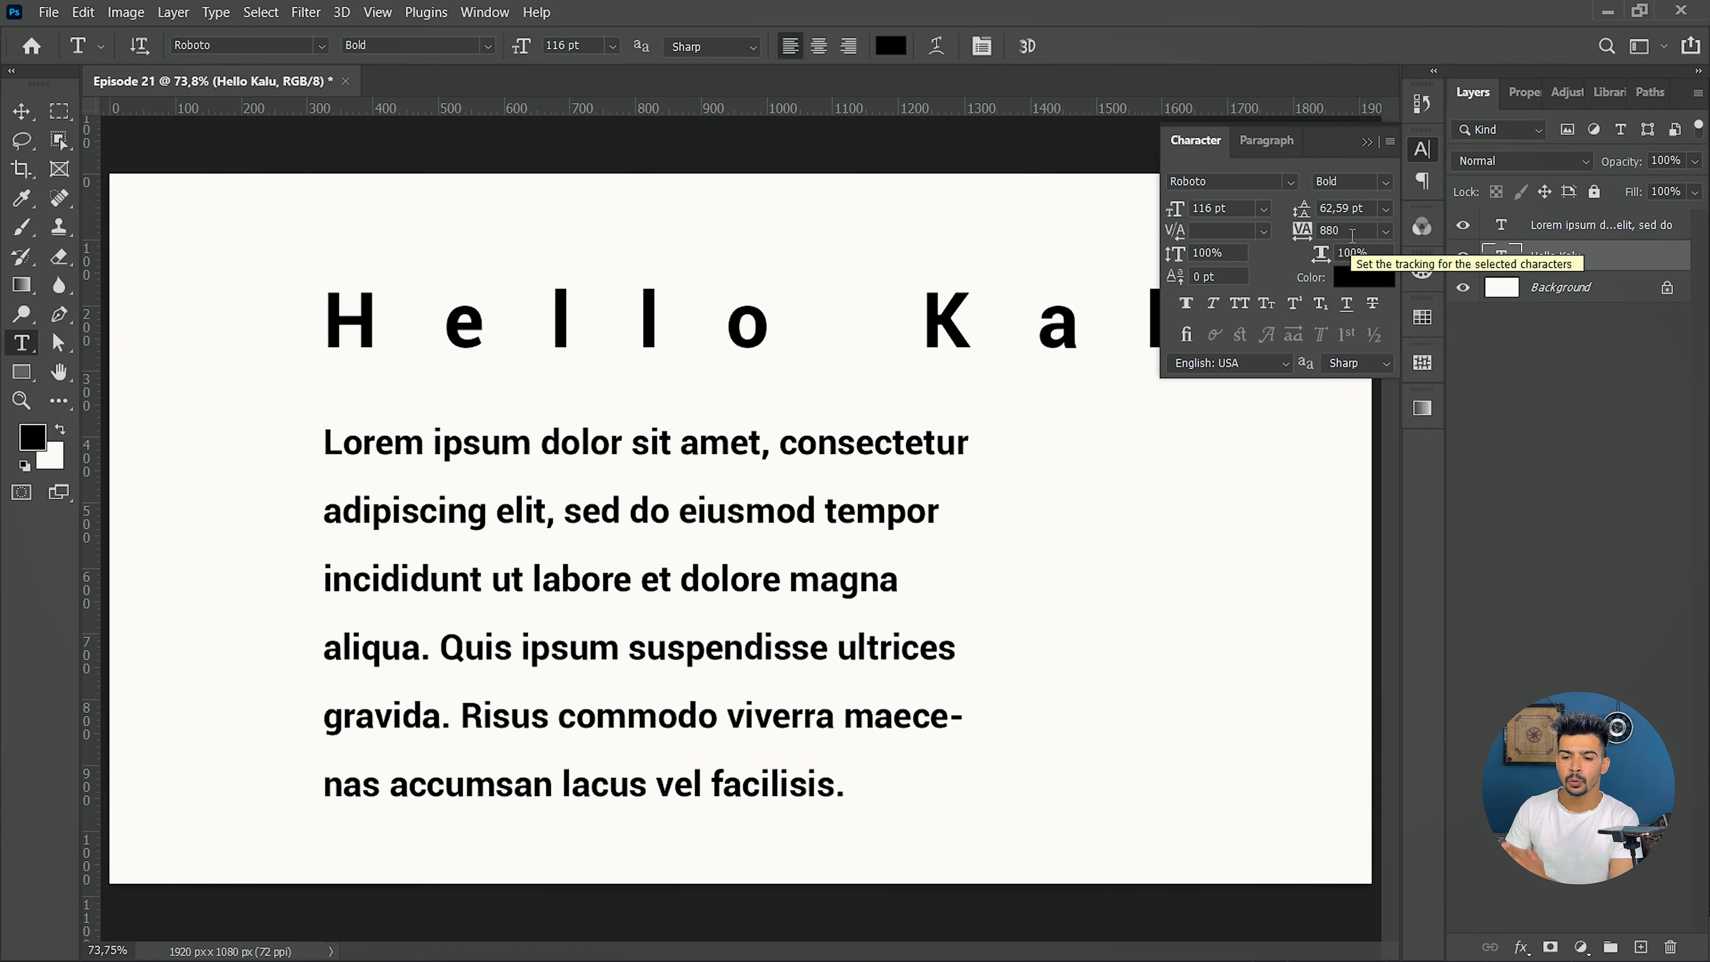
left_click(1385, 230)
left_click(1361, 372)
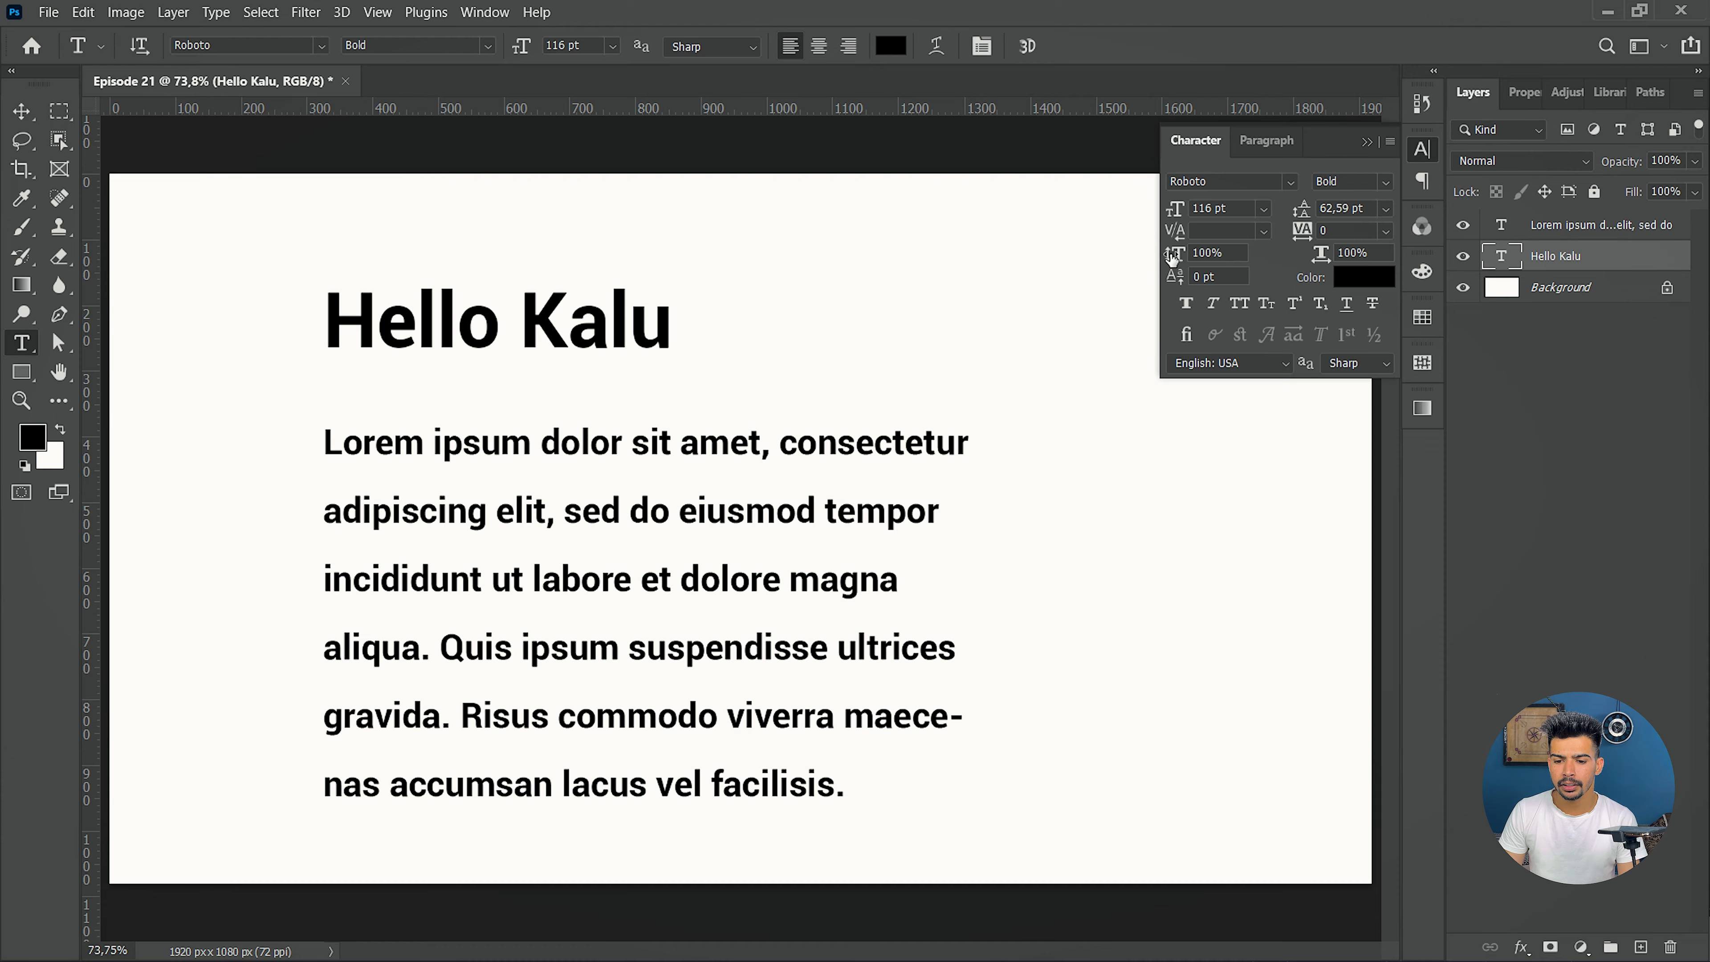
- Try a vertical scale of 236% and a horizontal scale of 366% on the greeting, and reset both to 100%
left_click_drag(1173, 256, 1324, 251)
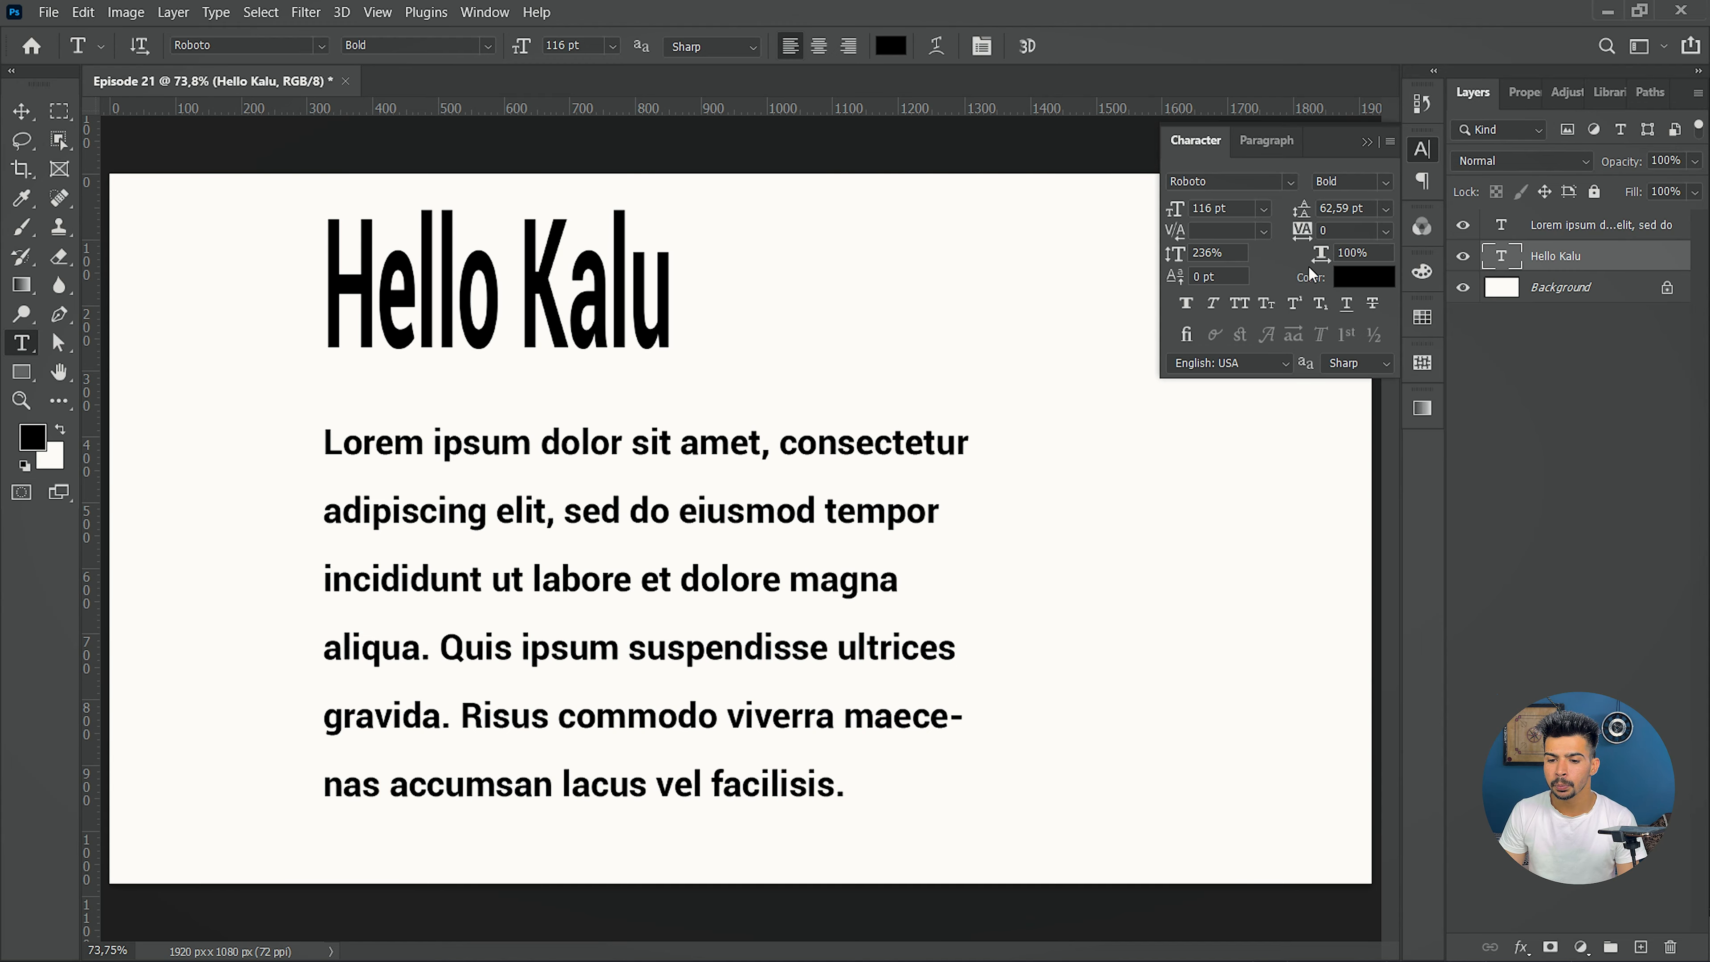
left_click_drag(1321, 260, 1623, 263)
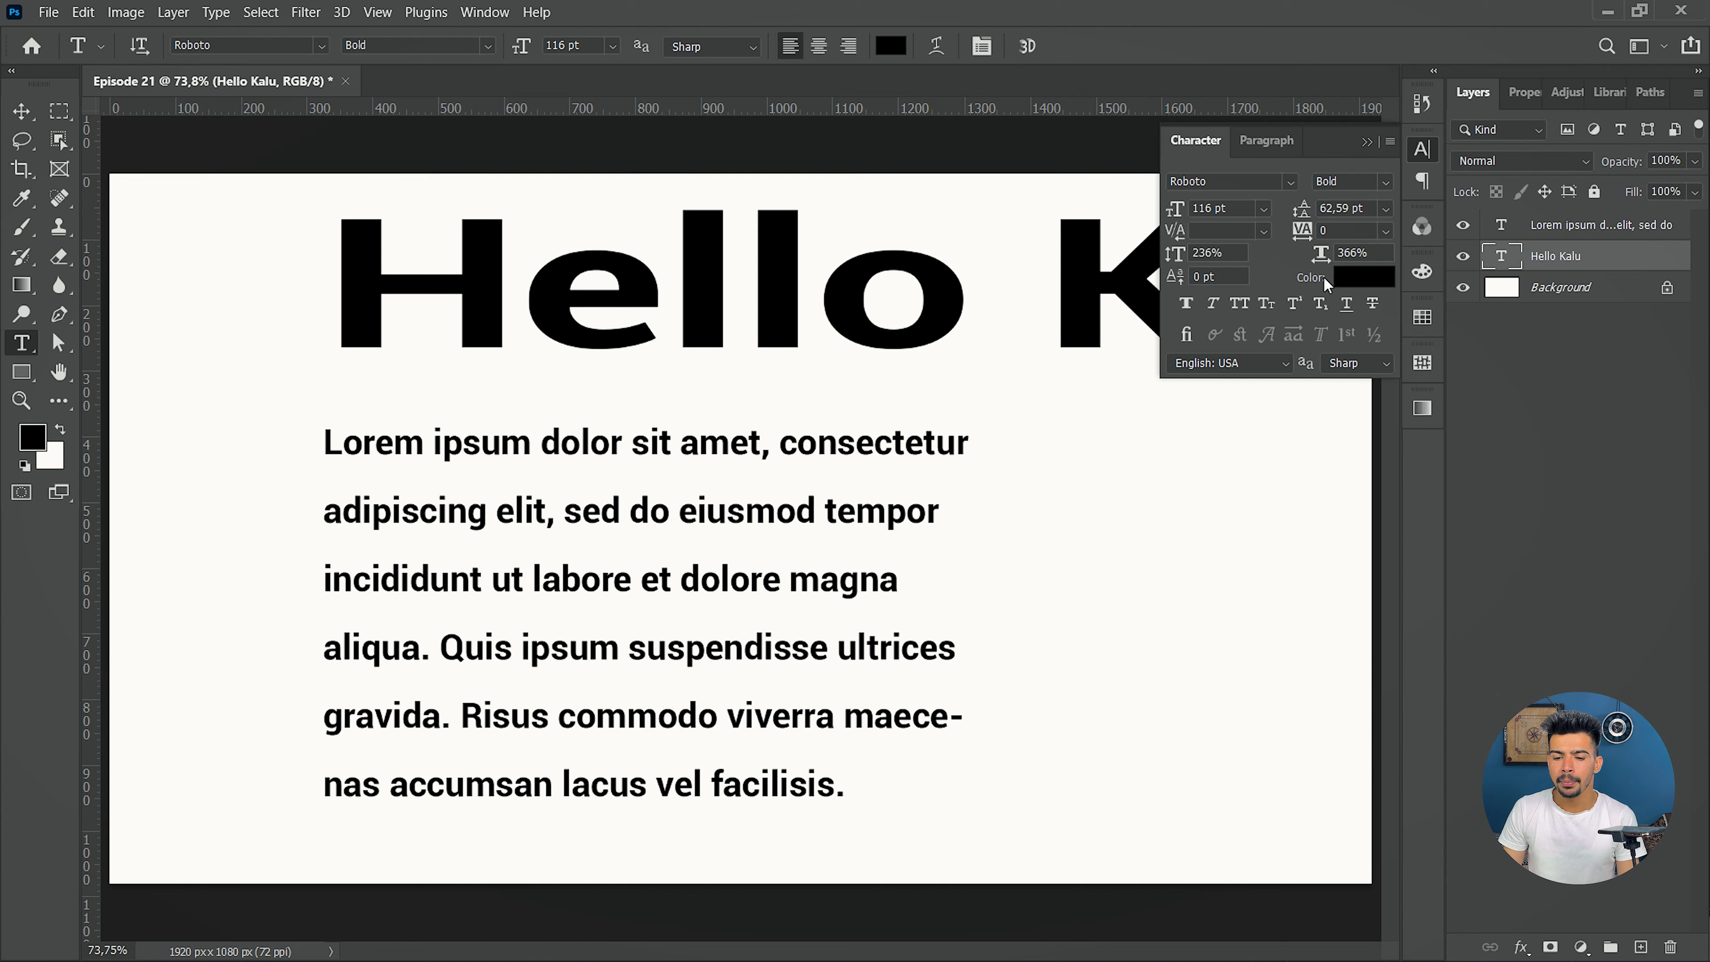
key("ctrl+shift+x")
key("ctrl+shift+alt+x")
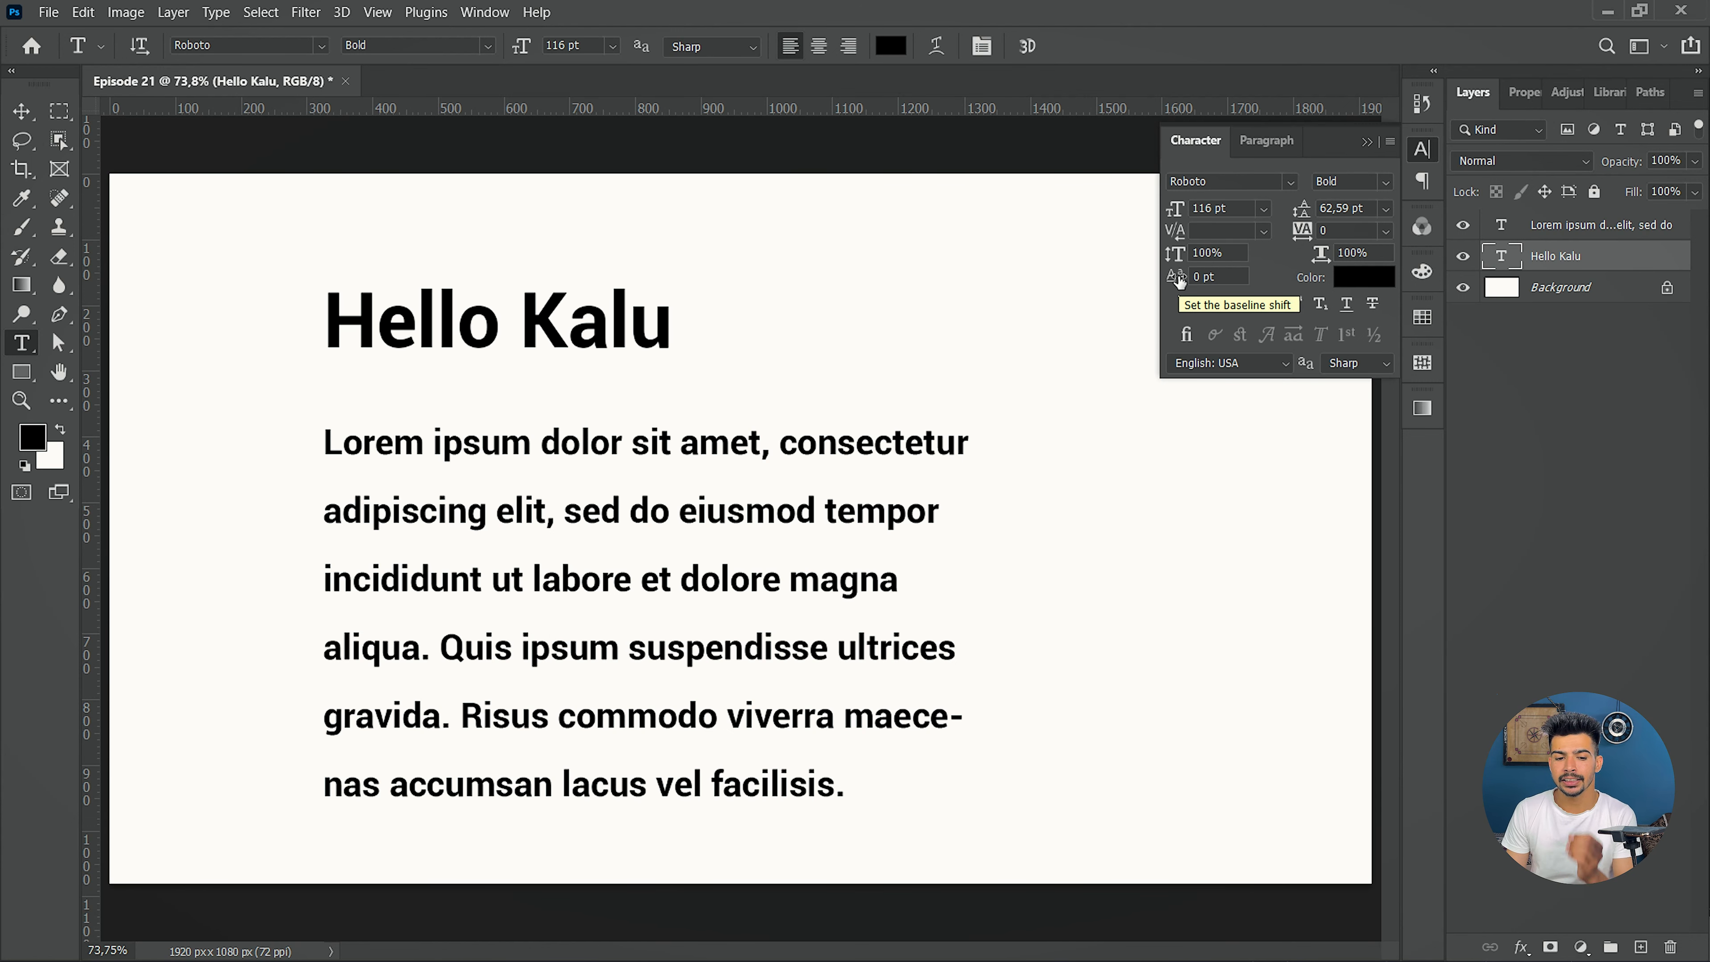
- Try a 111 pt baseline shift on the second l of "Hello" and a shift on the greeting's second word, and discard both
left_click_drag(443, 319, 456, 319)
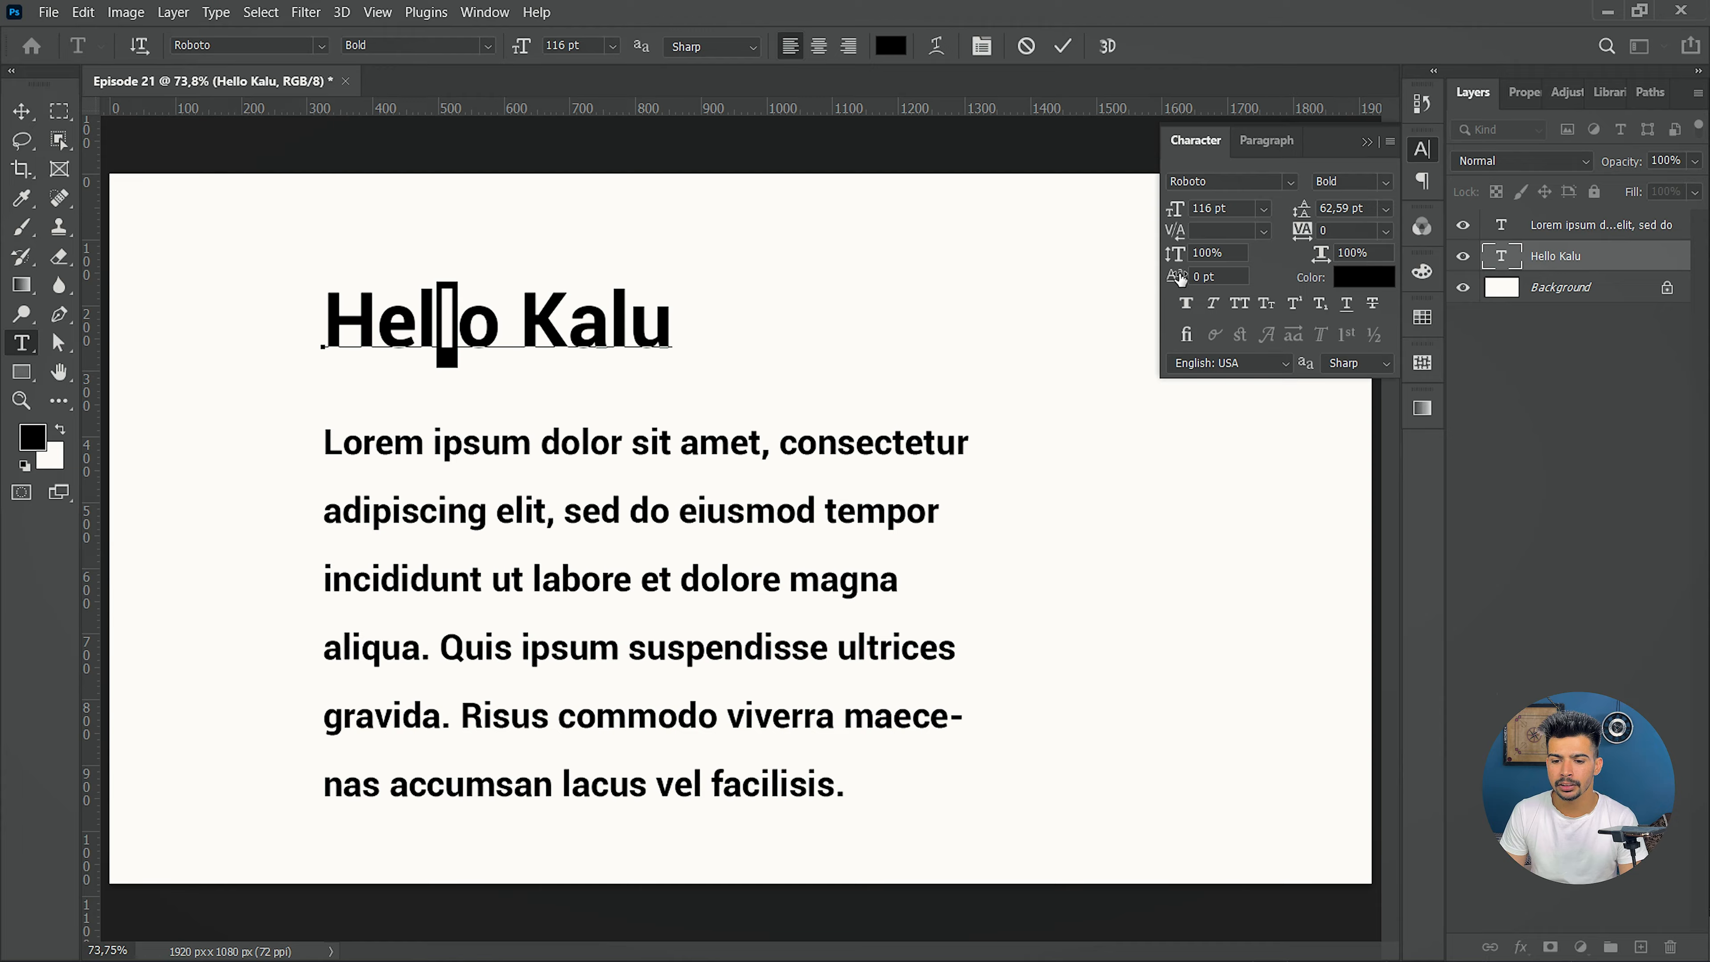
left_click_drag(1179, 279, 1304, 297)
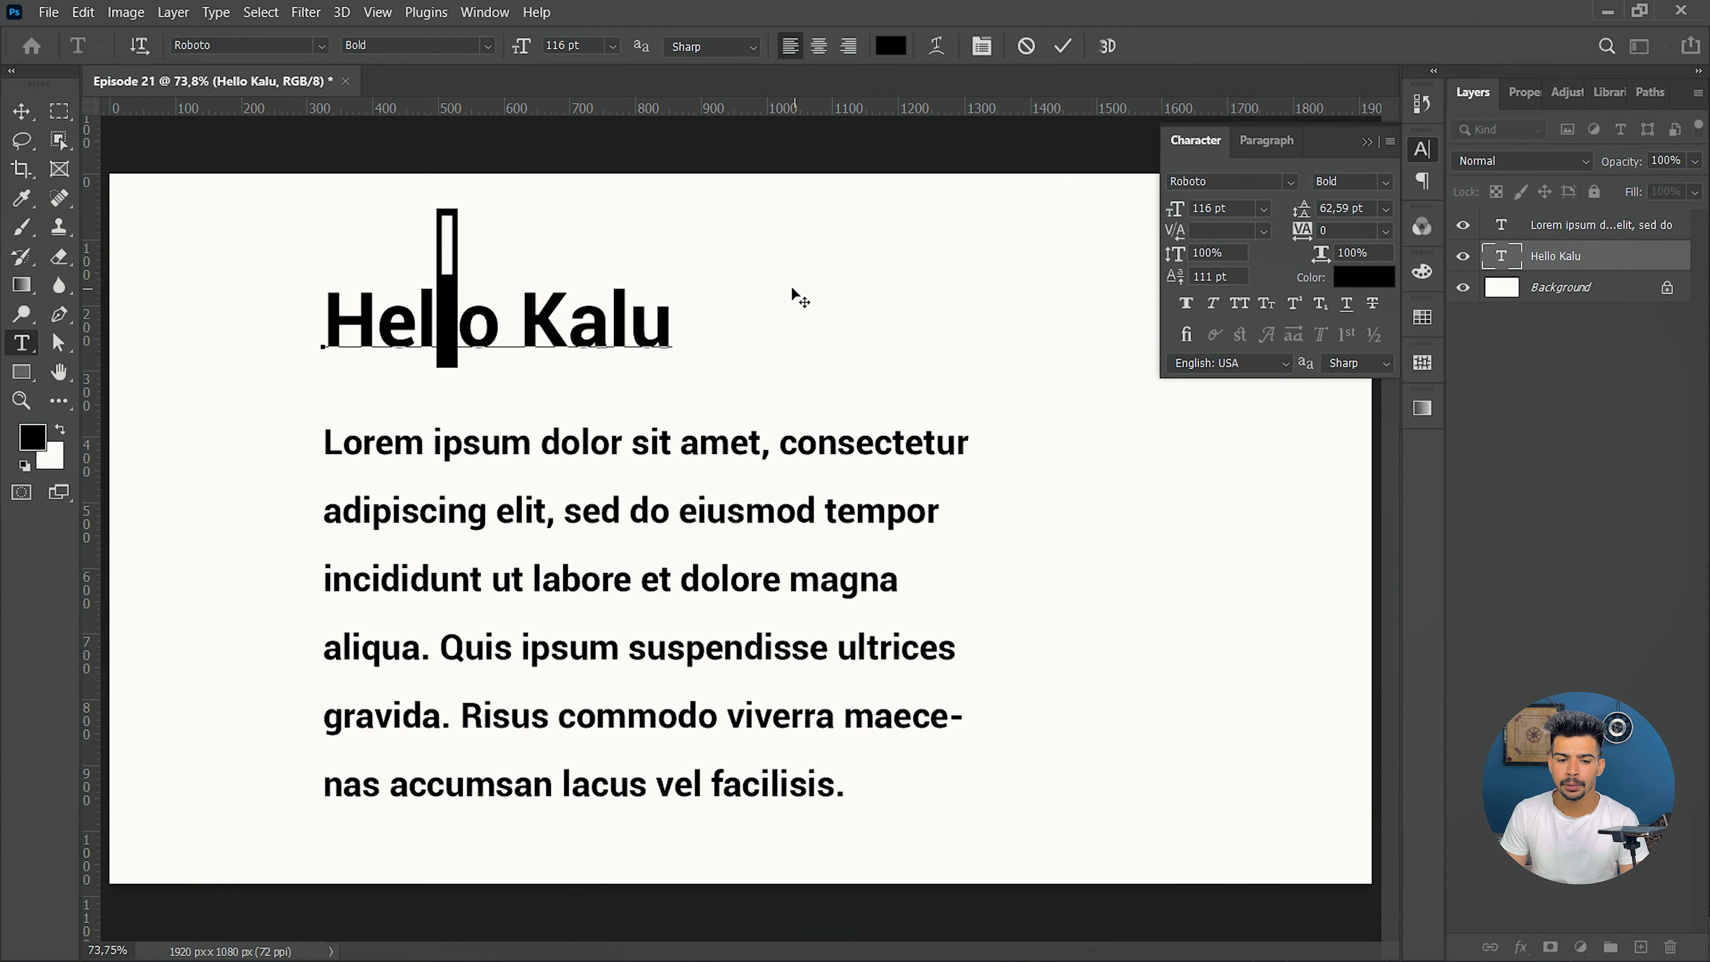
left_click(623, 316)
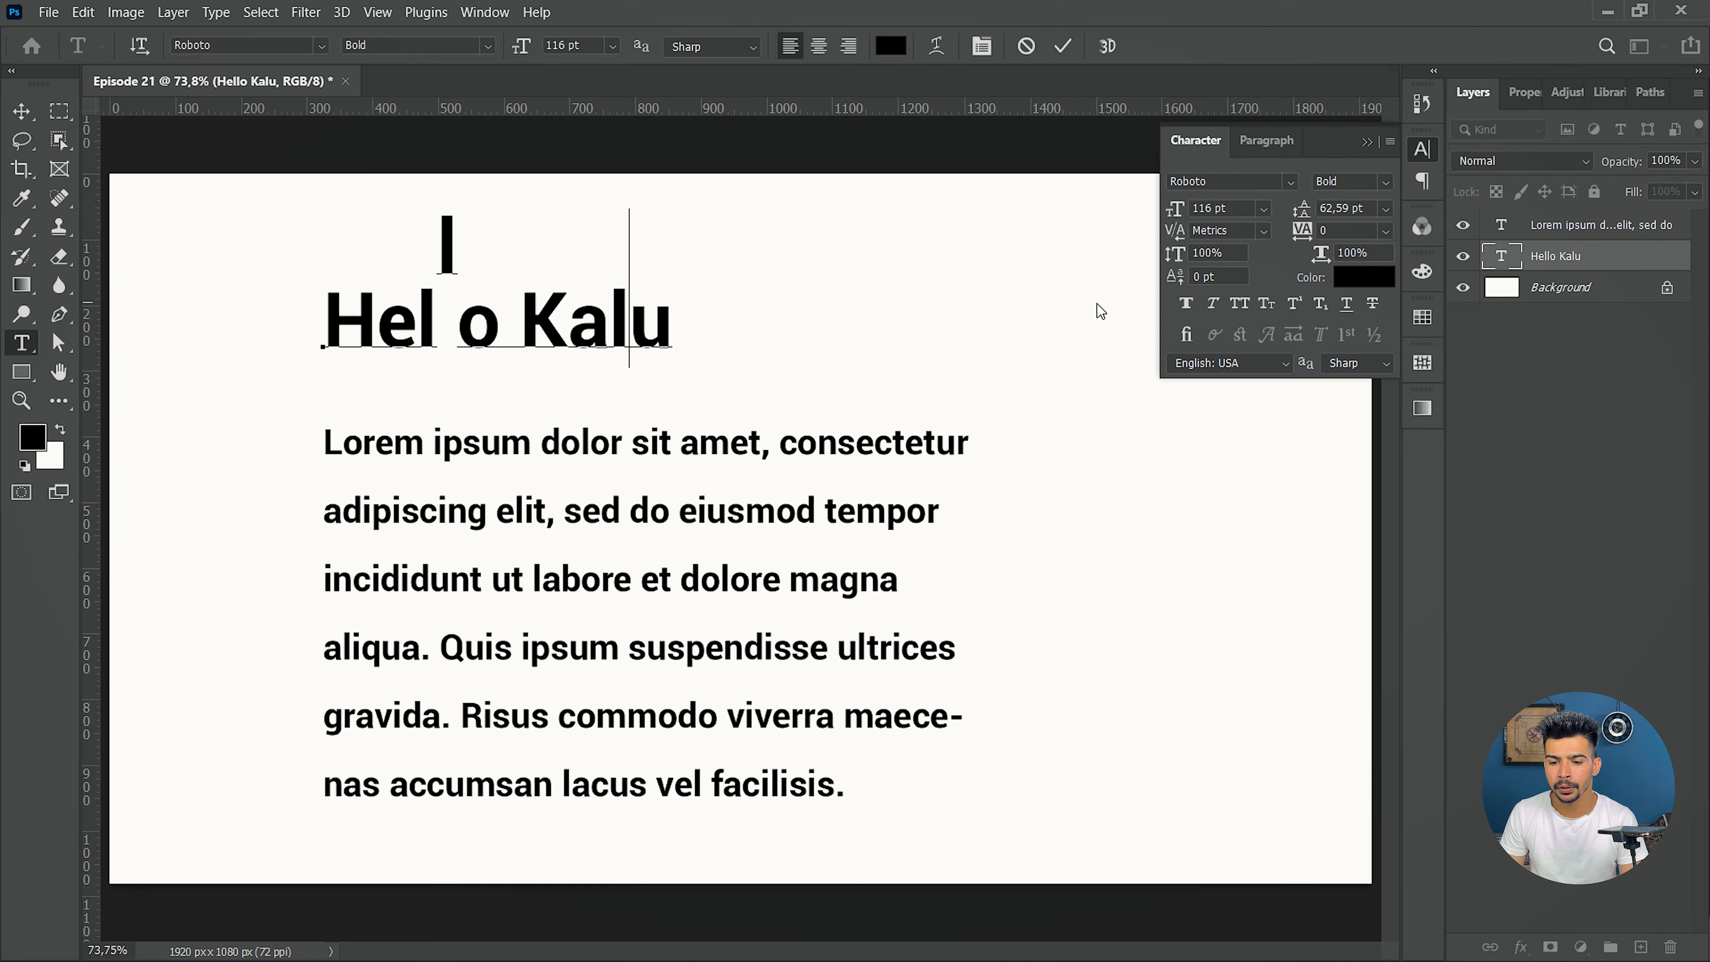
left_click_drag(437, 320, 459, 320)
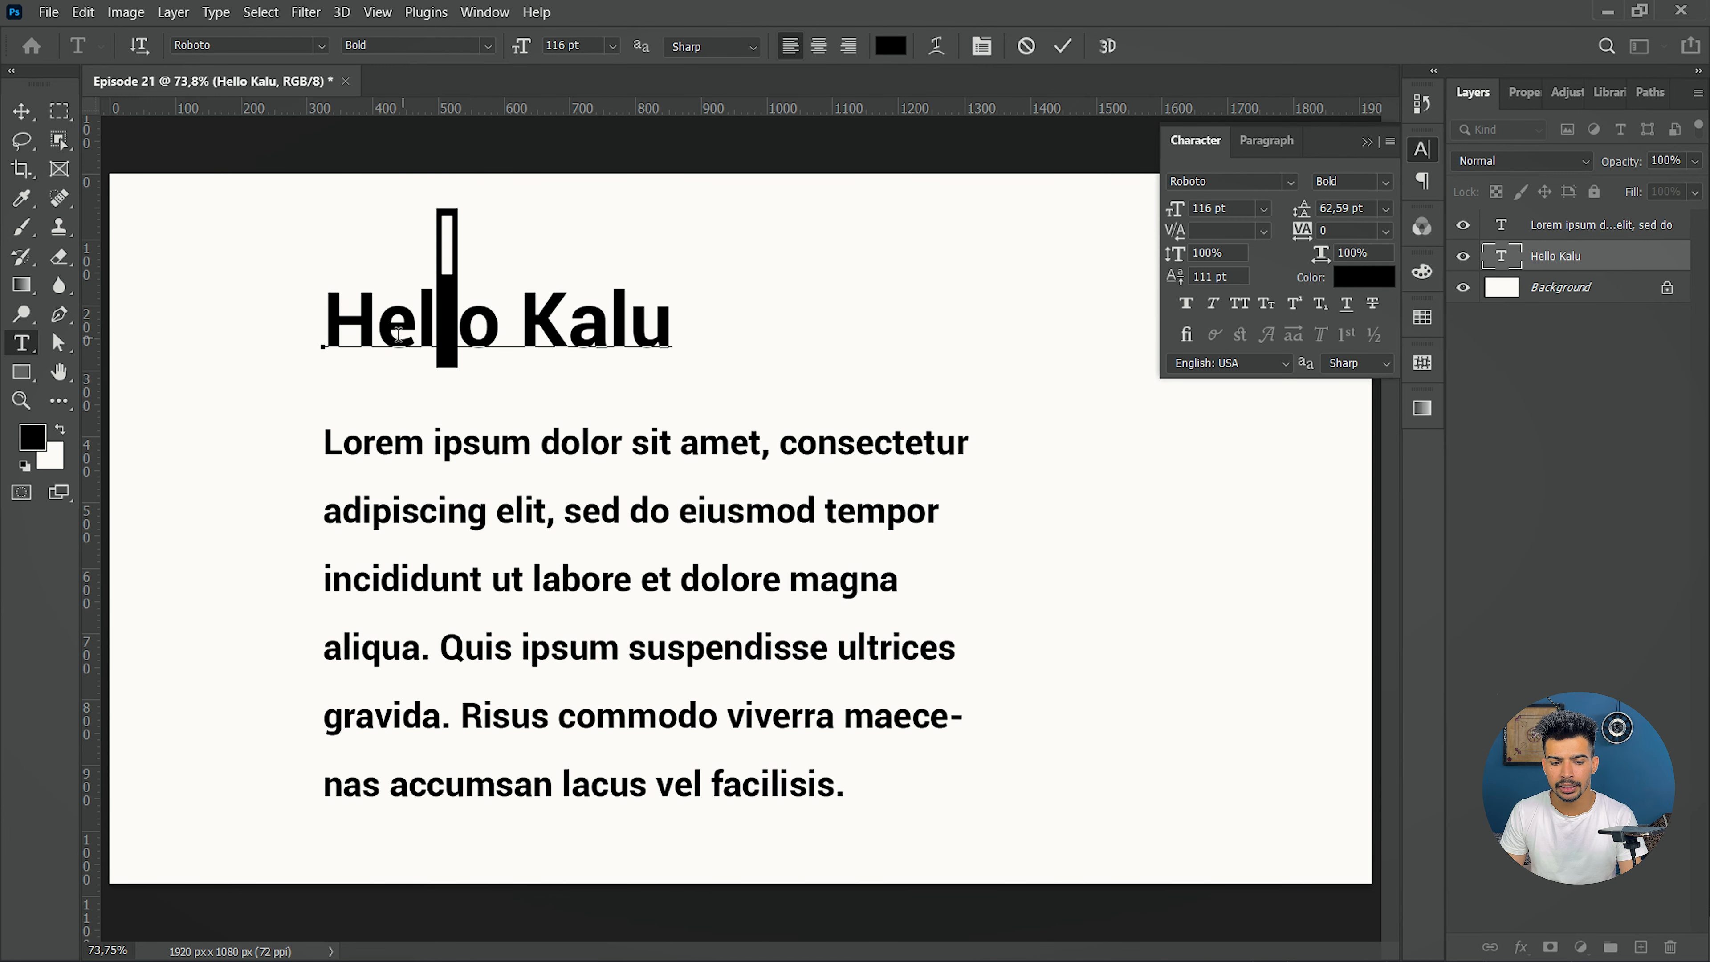
double_click(559, 323)
left_click_drag(1175, 276, 1158, 325)
key("Escape")
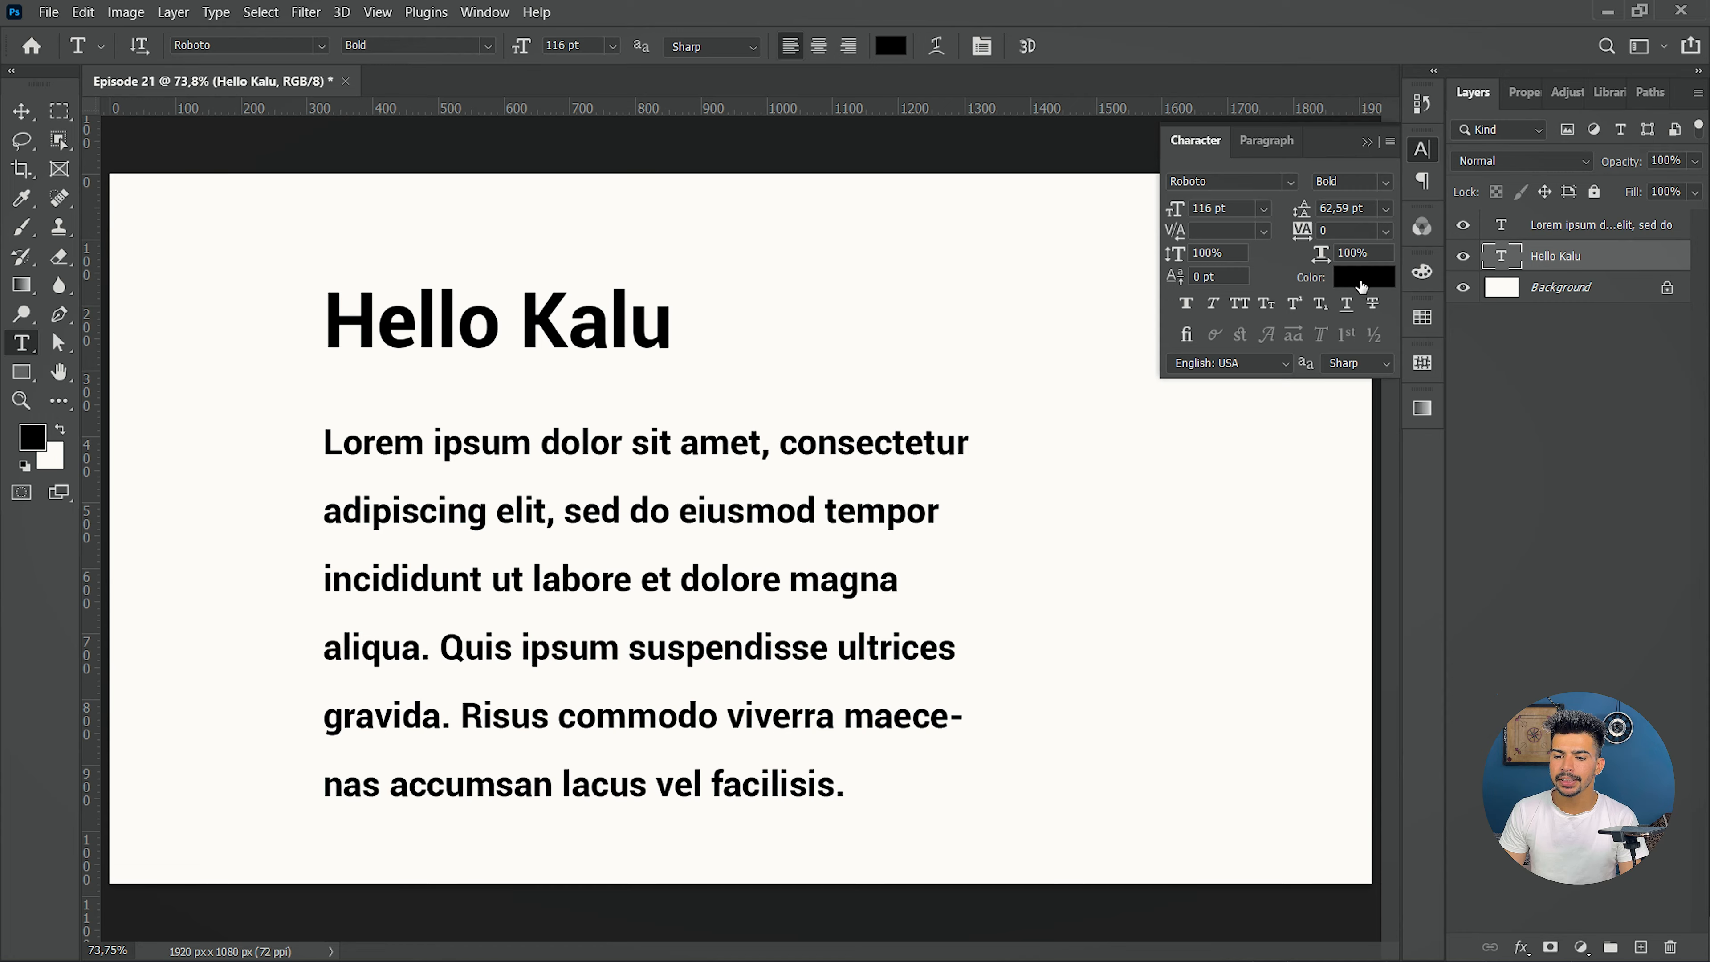
- Color the greeting text red (ff0000), and change its color to a bright blue
left_click(1363, 276)
left_click(1330, 536)
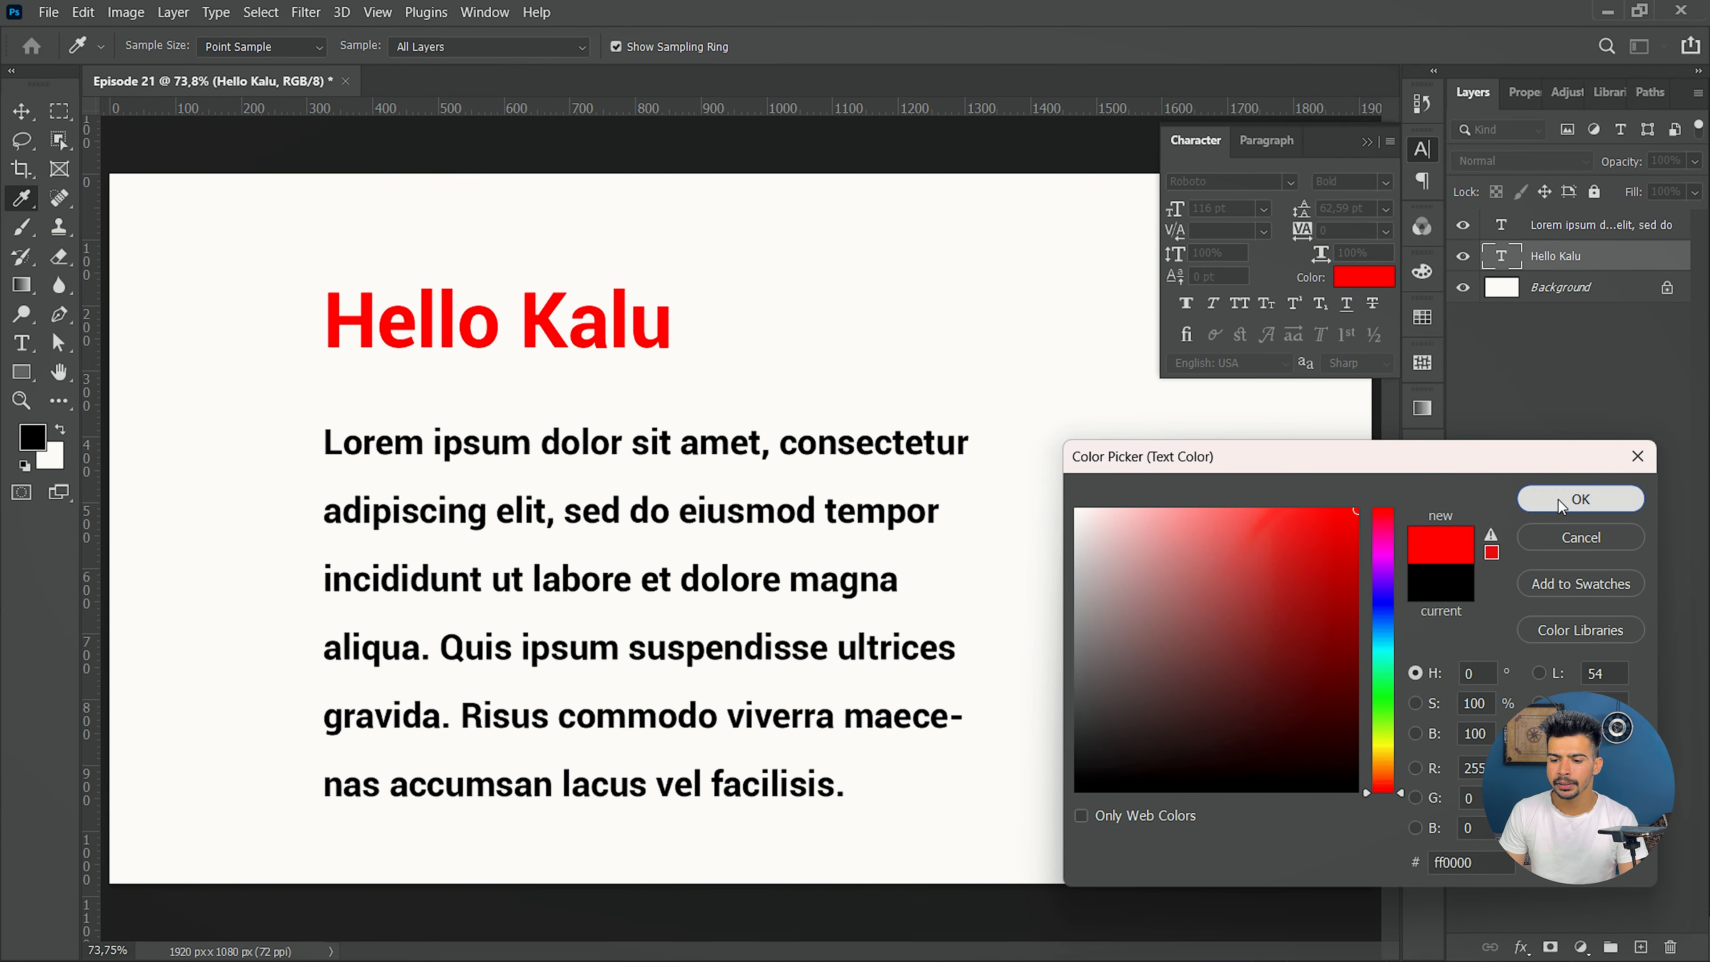
left_click(1580, 499)
left_click(1368, 285)
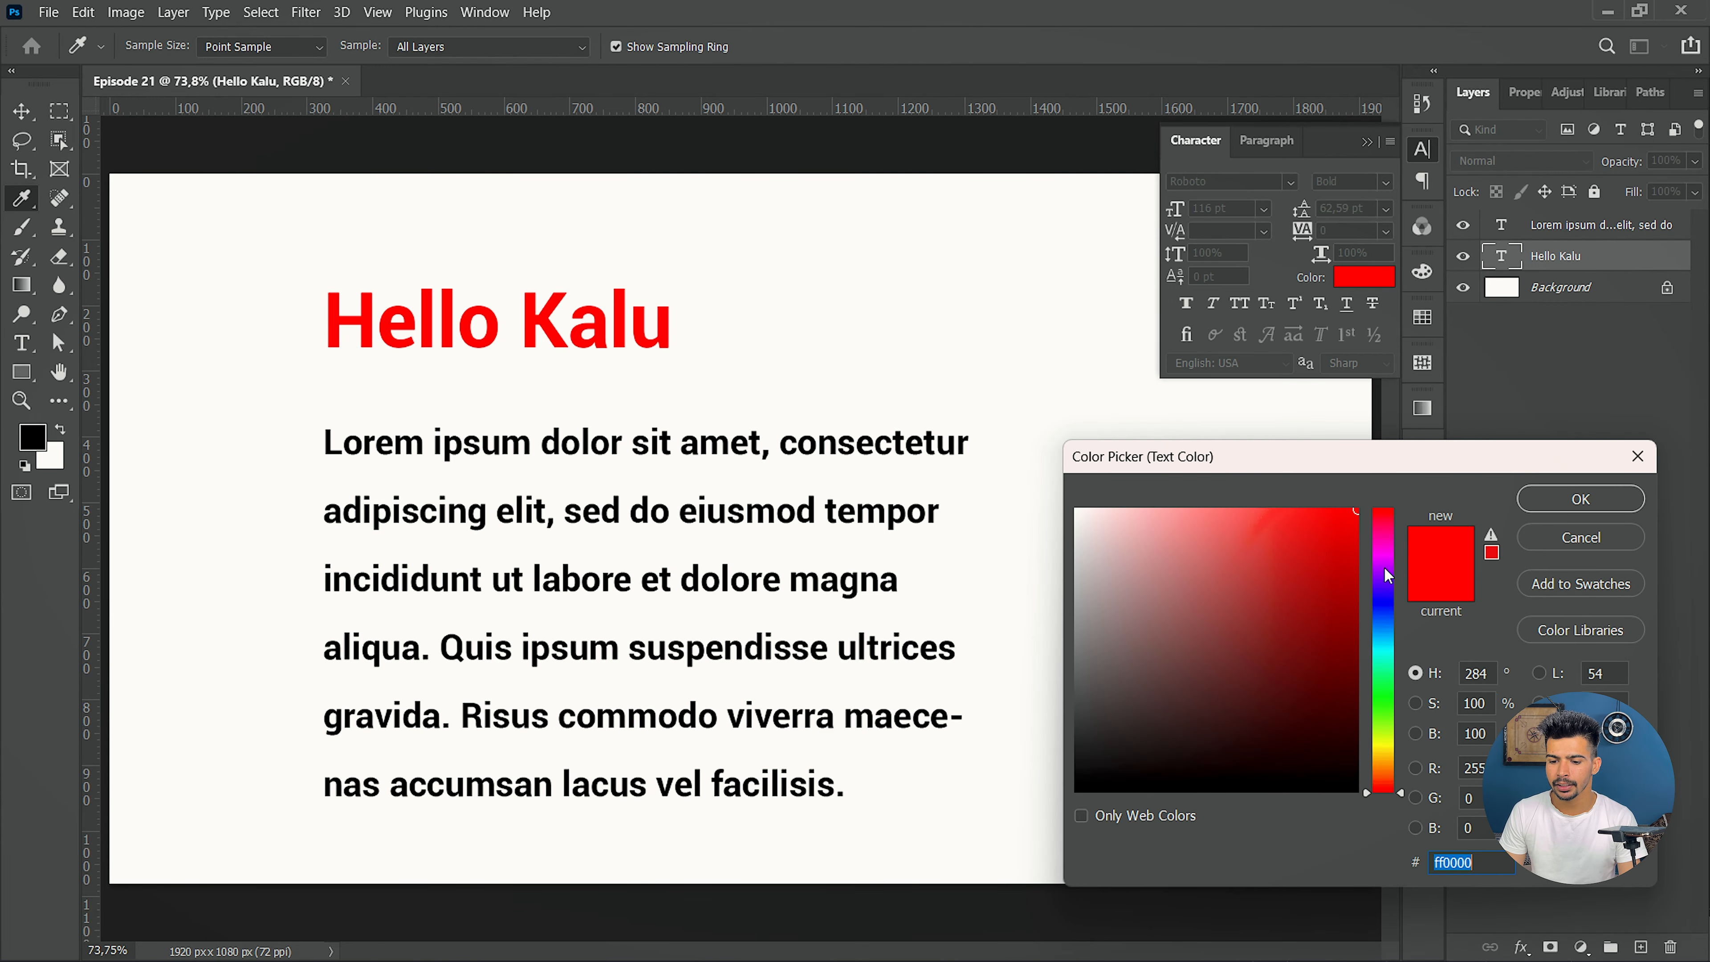
left_click_drag(1384, 567, 1385, 612)
left_click(1580, 499)
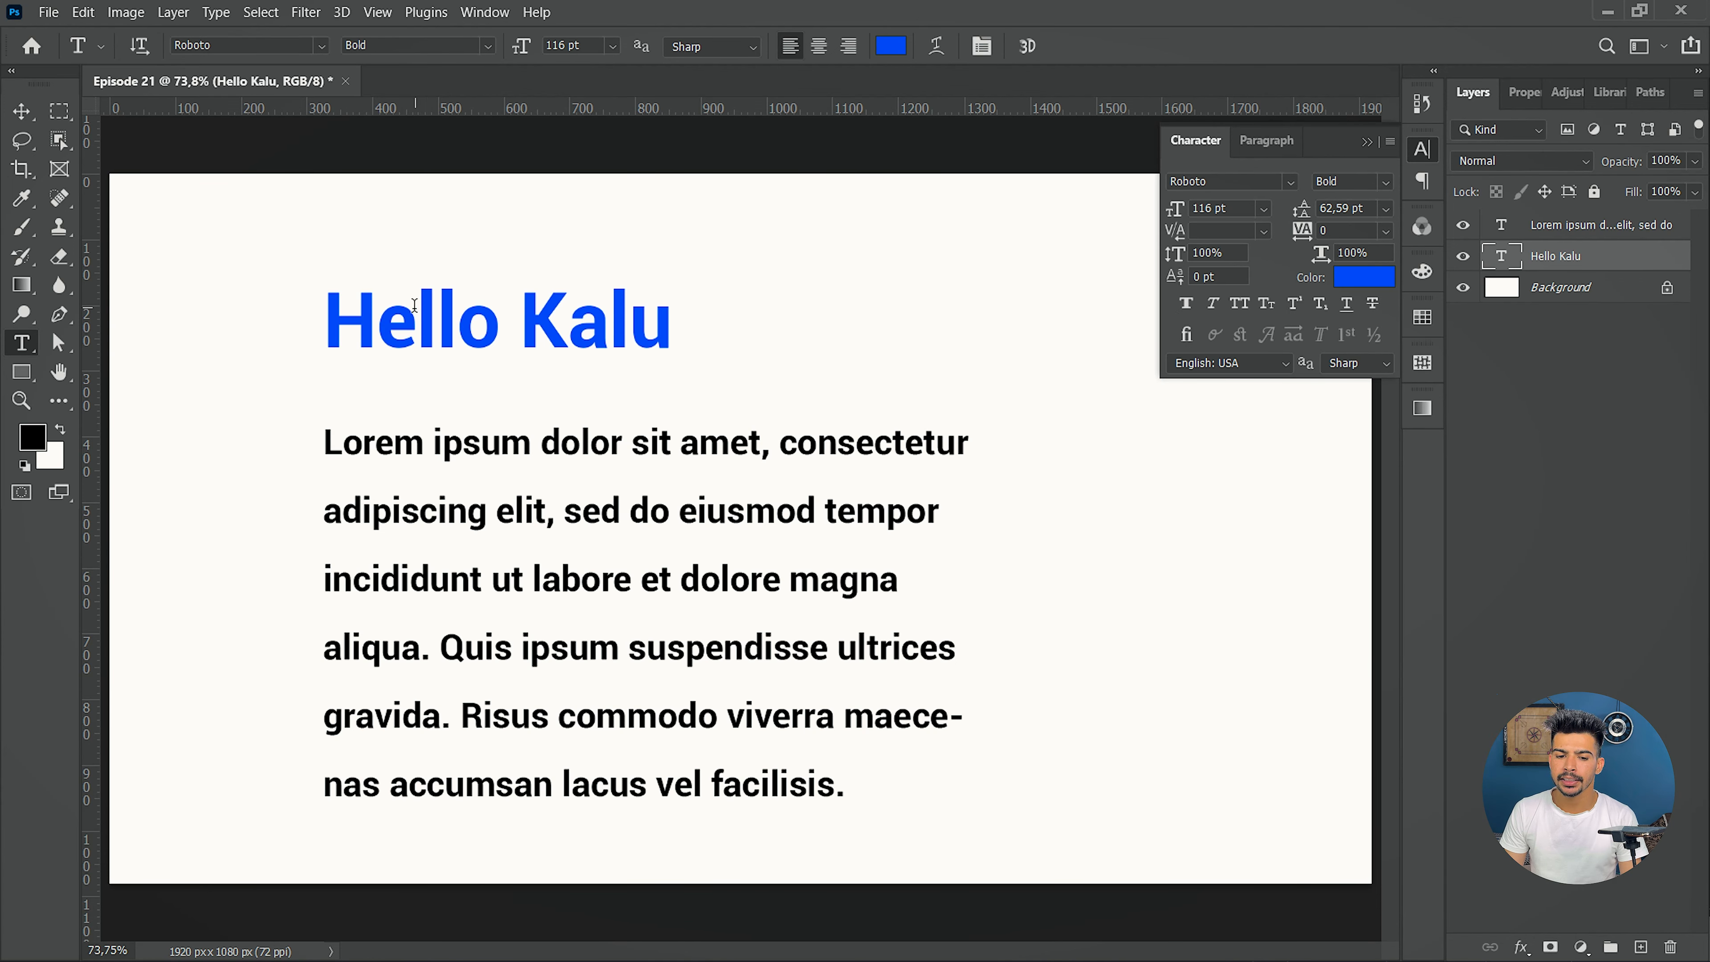
- Try the Thin font style on the whole greeting text
left_click(355, 314)
key("ctrl+a")
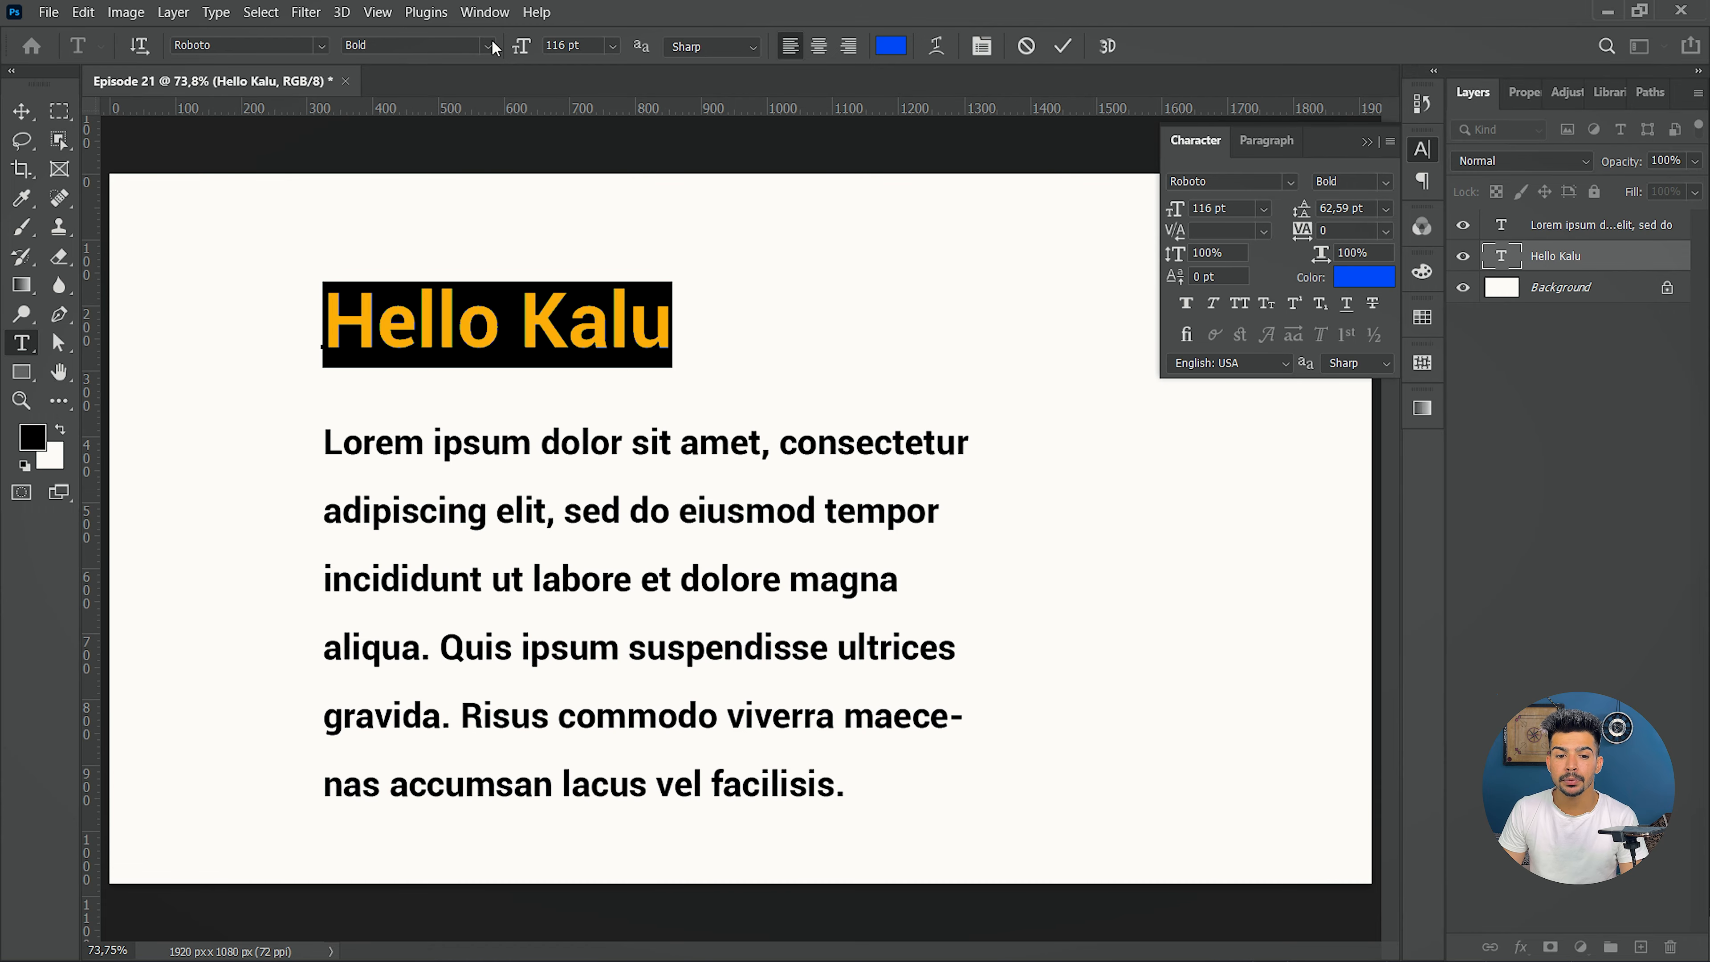
left_click(490, 51)
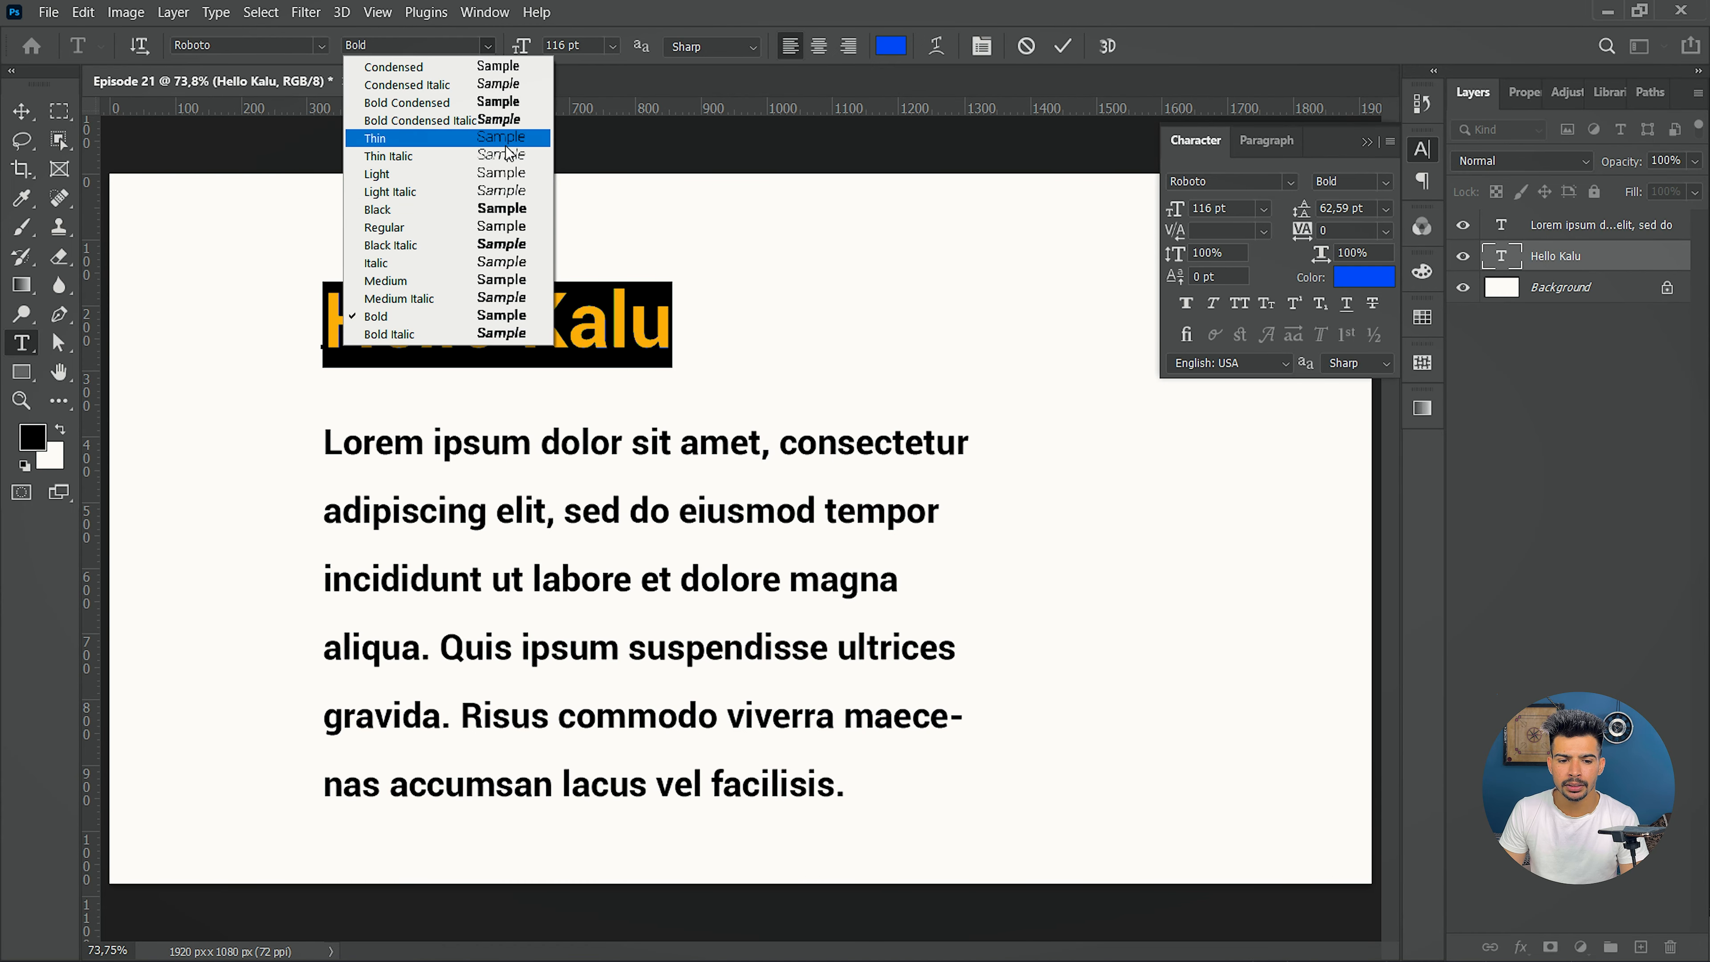
left_click(507, 145)
left_click(670, 324)
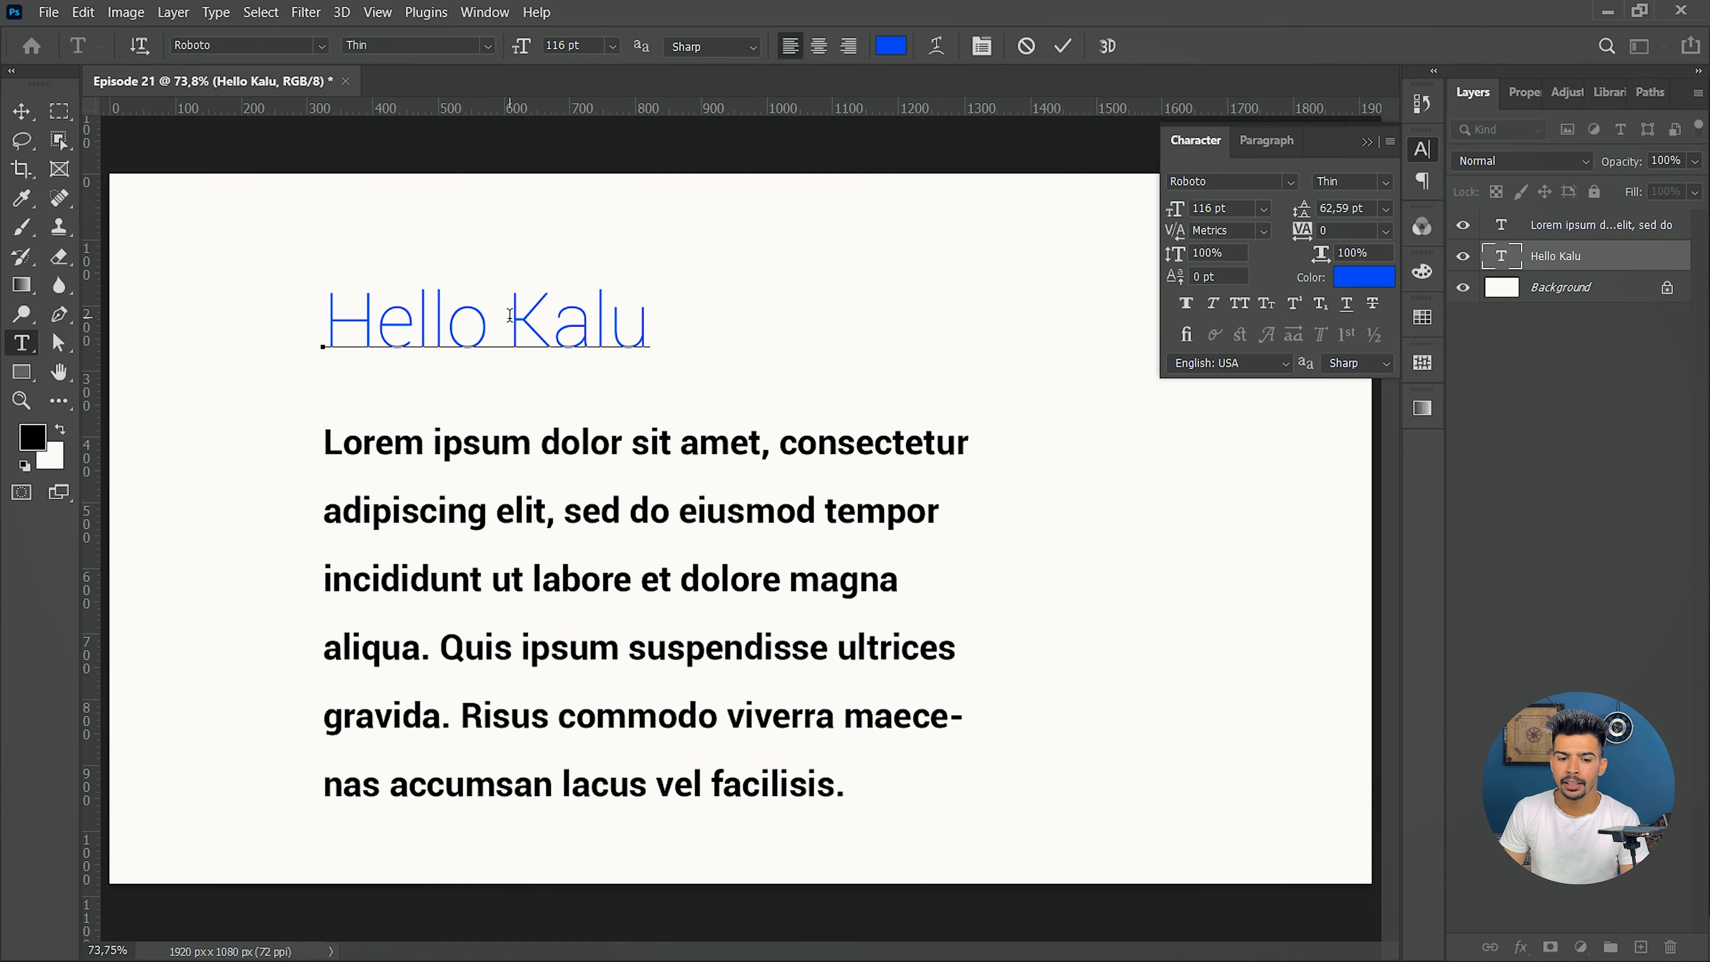
- Try Faux Bold on the greeting's second word, and discard the pending text edits
left_click_drag(511, 317, 699, 322)
left_click(1186, 305)
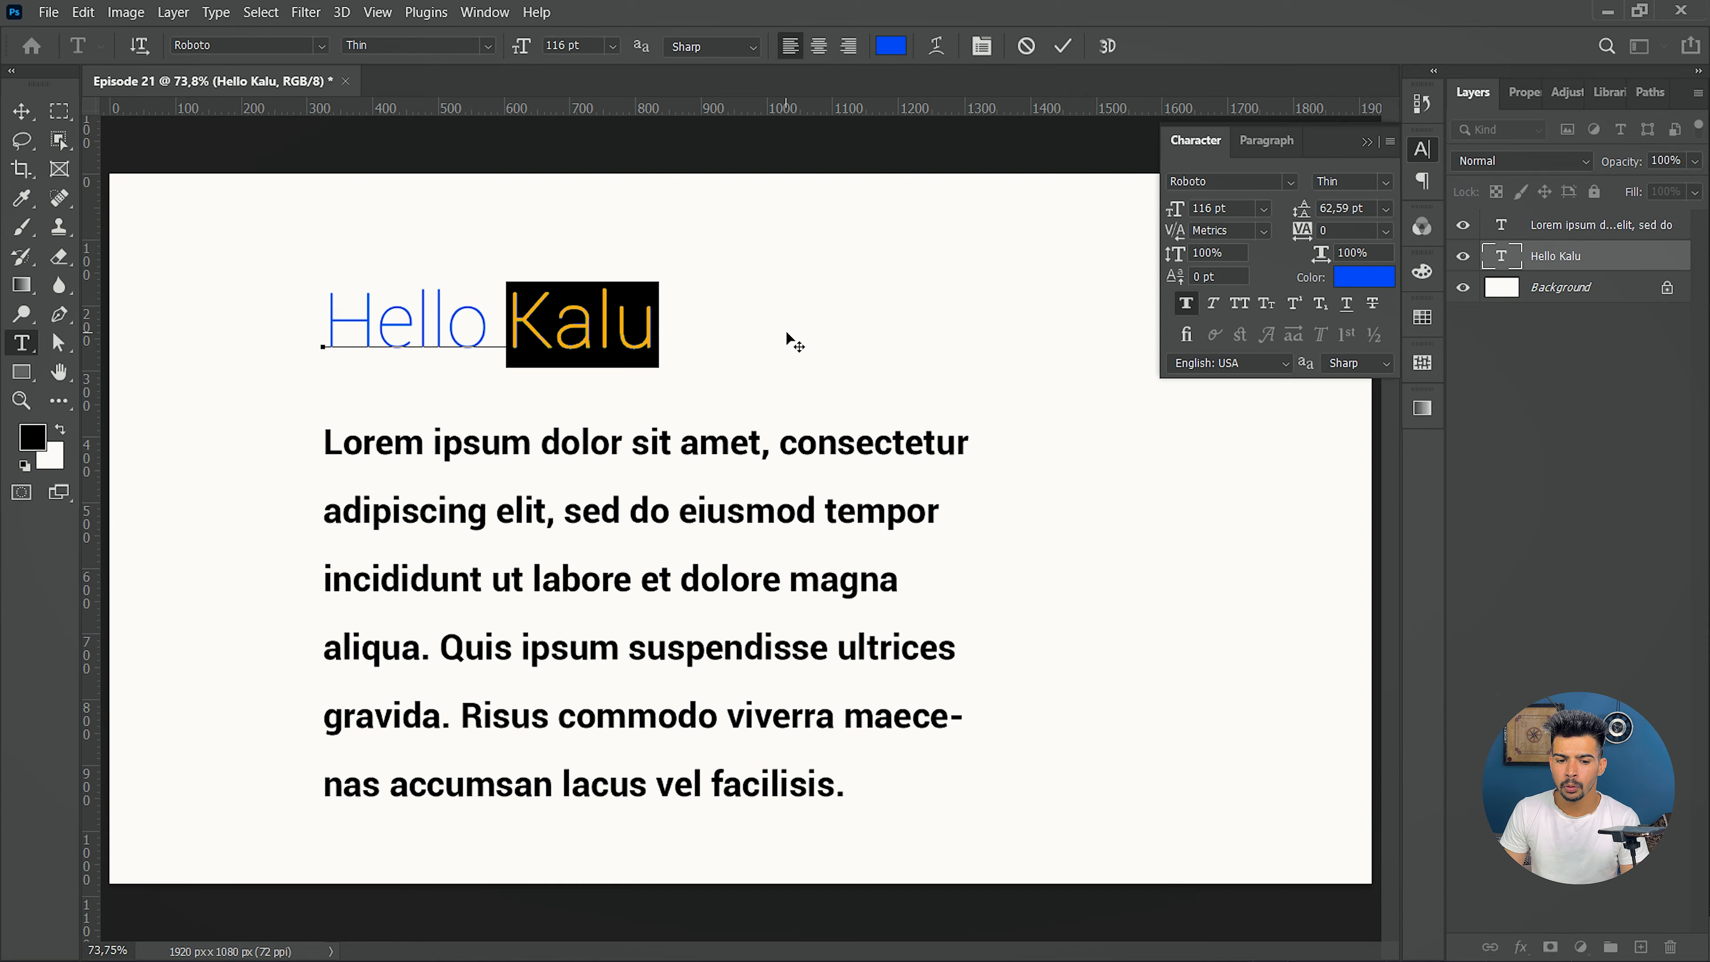
left_click(636, 332)
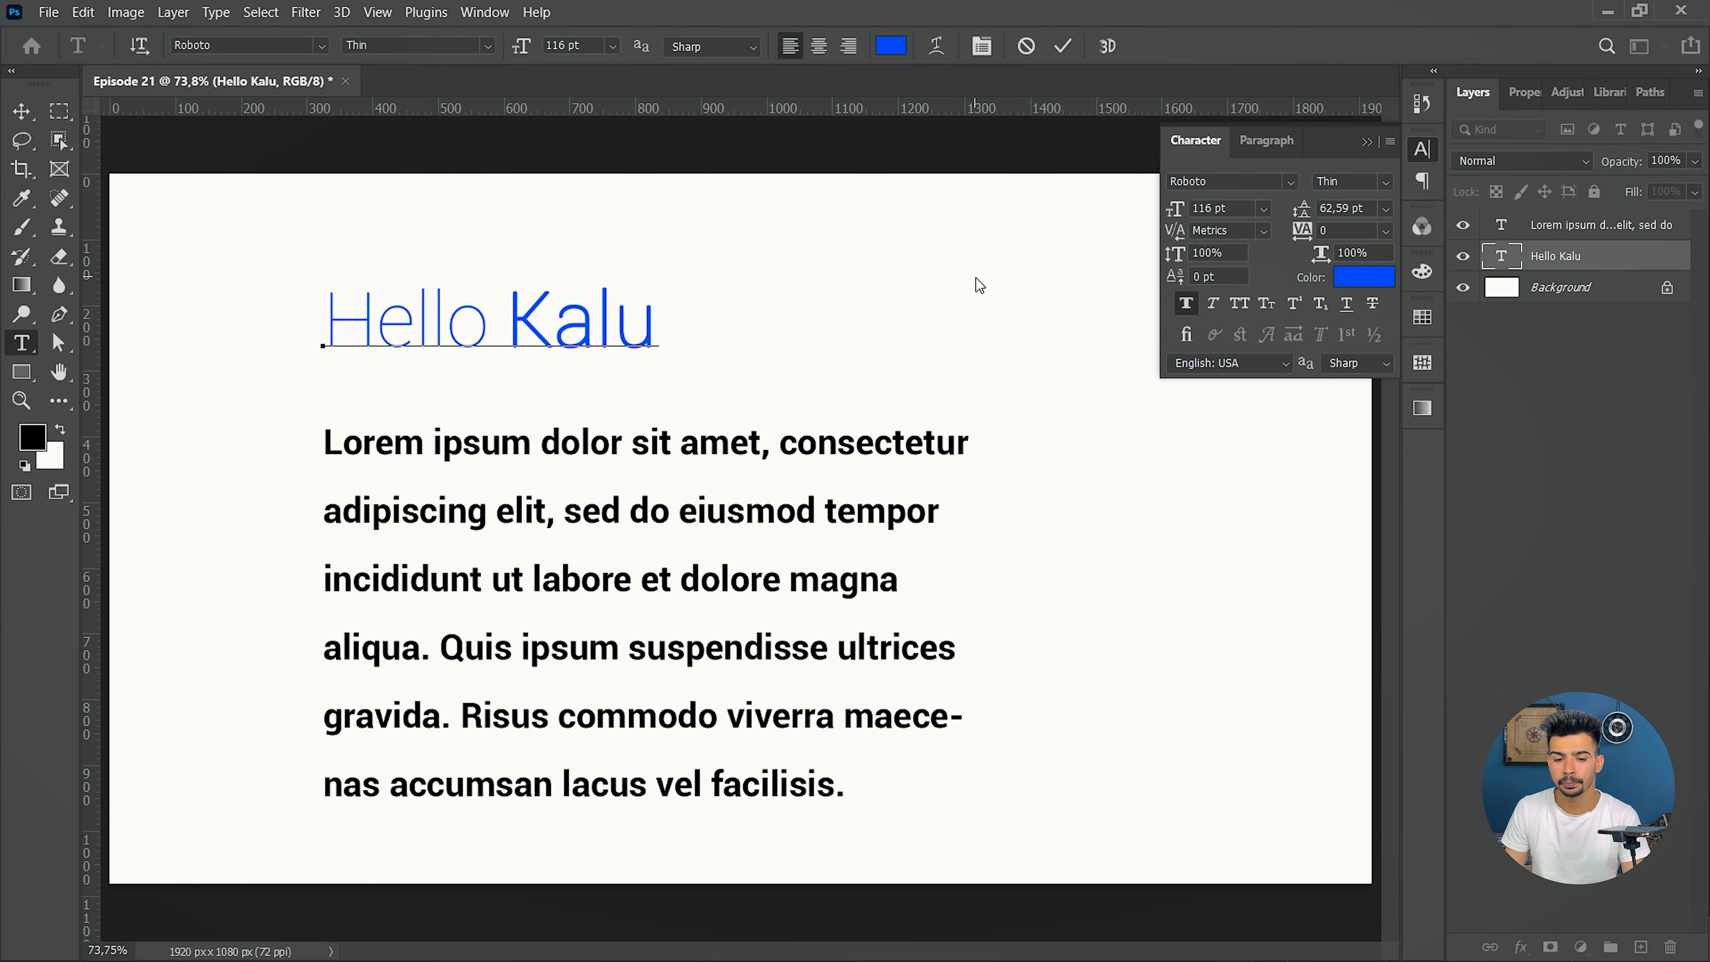
key("ctrl+shift+Left")
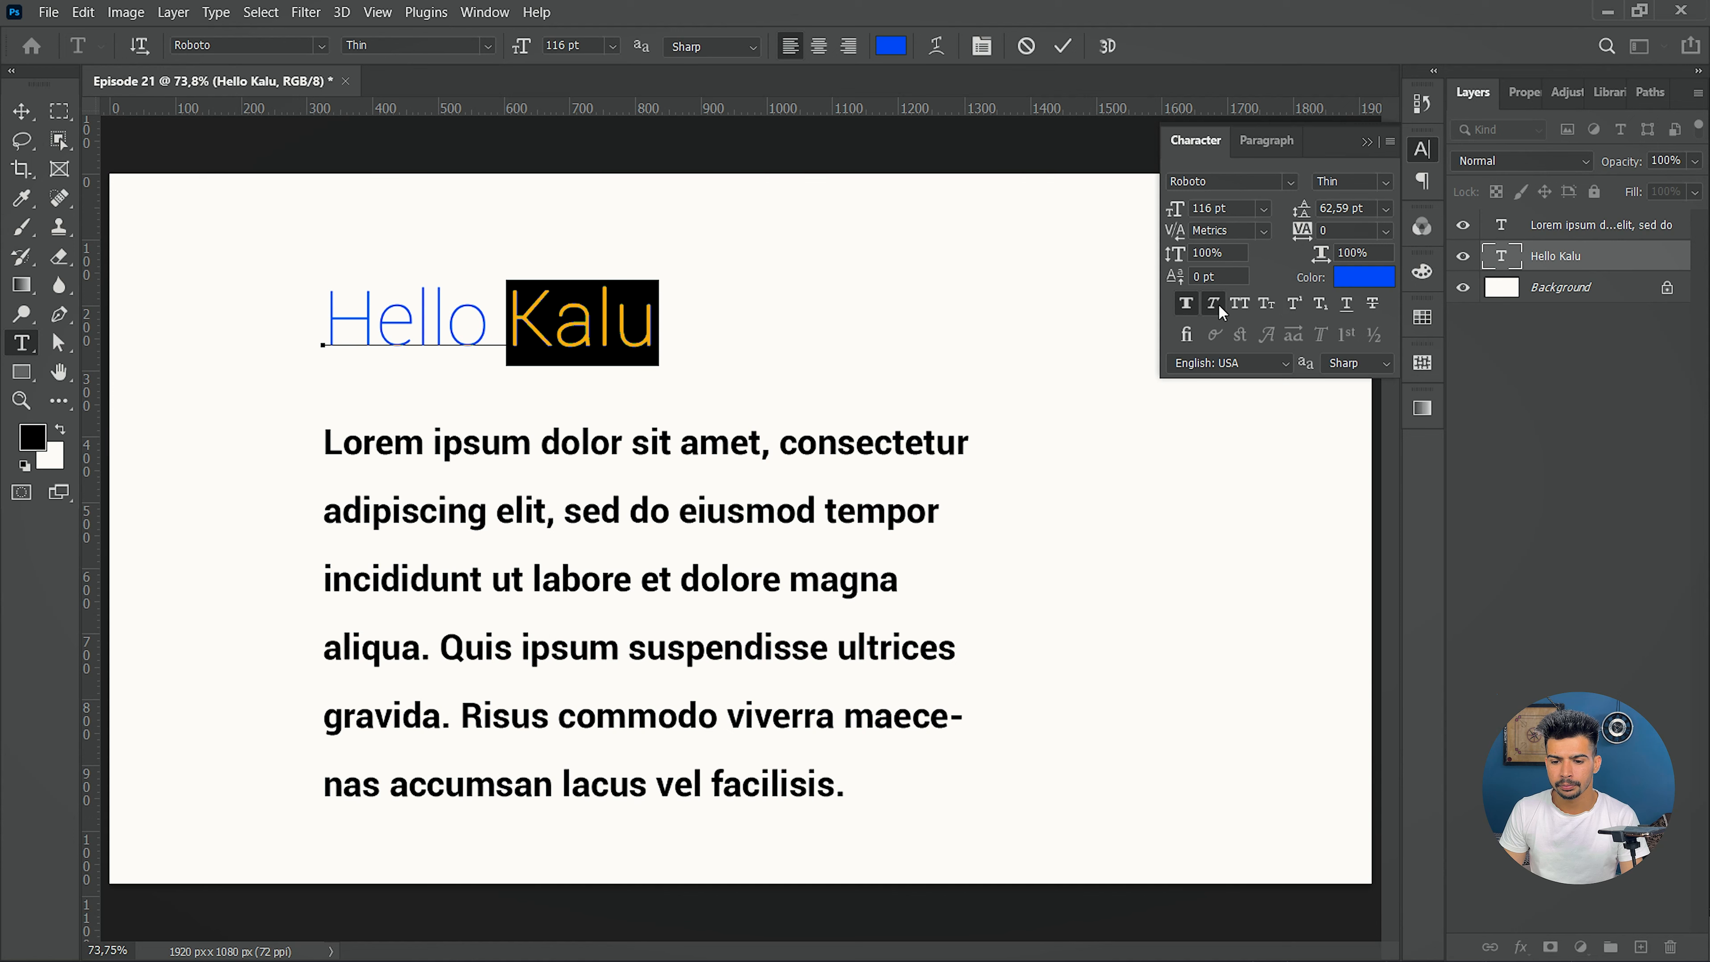
key("Escape")
- Try Faux Italic on the greeting layer, and turn it off again
left_click(1213, 305)
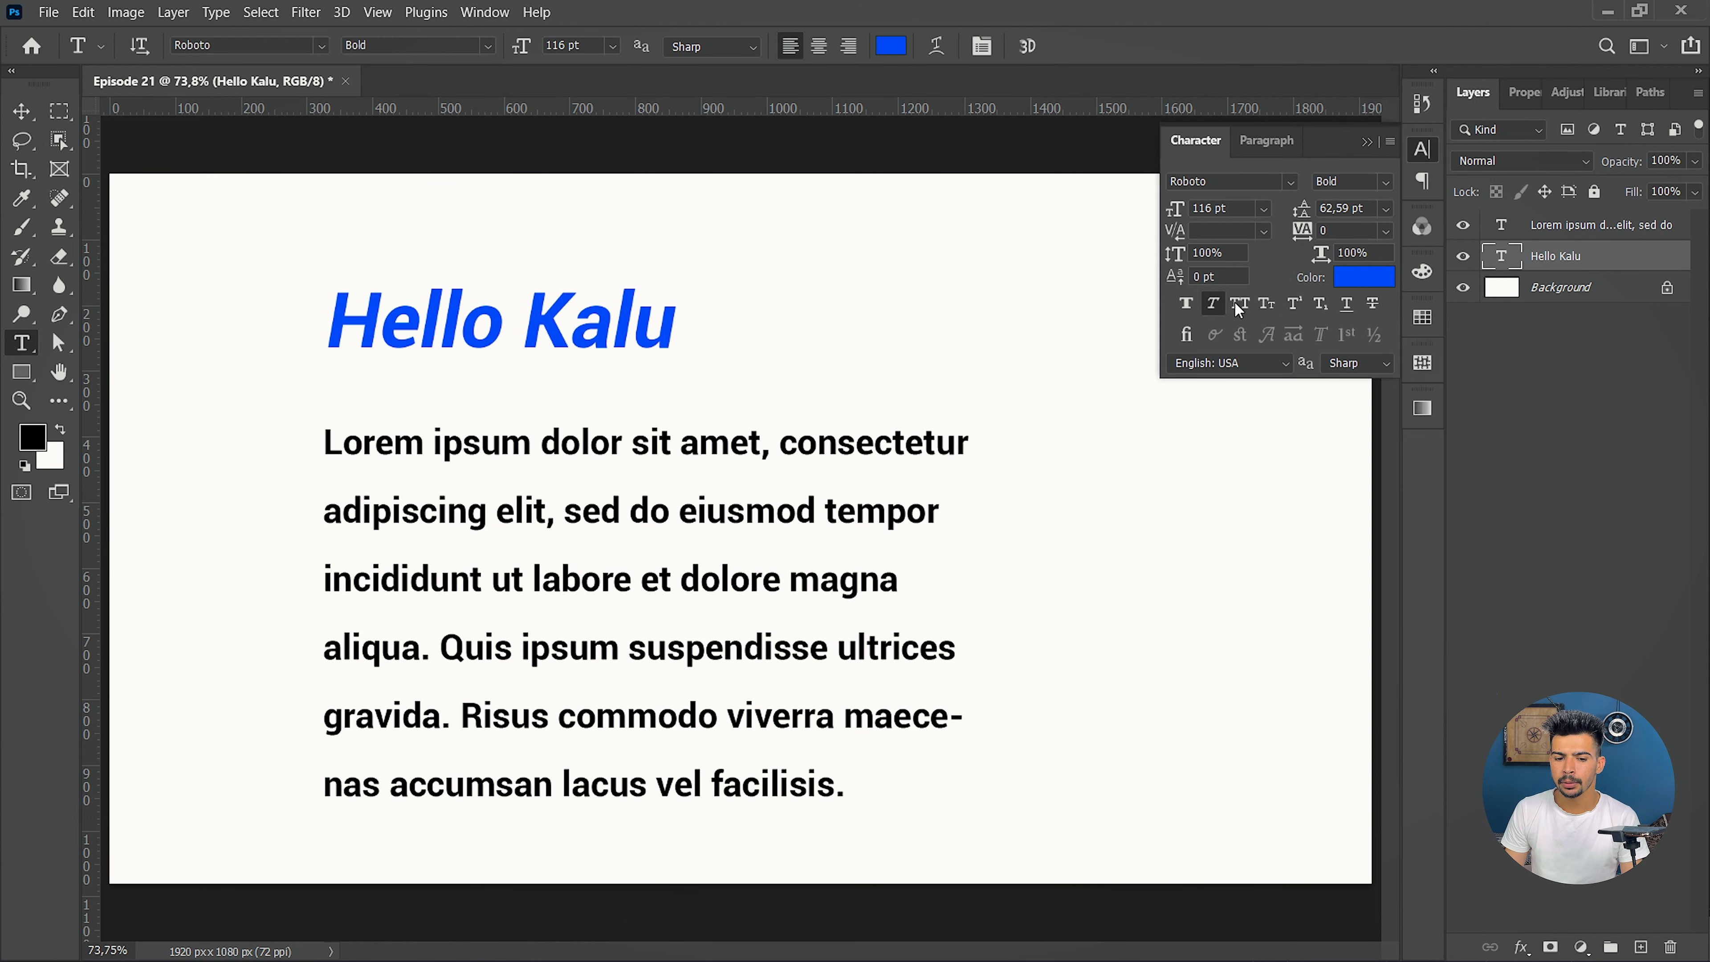
left_click(1215, 306)
left_click(1214, 307)
left_click(1216, 305)
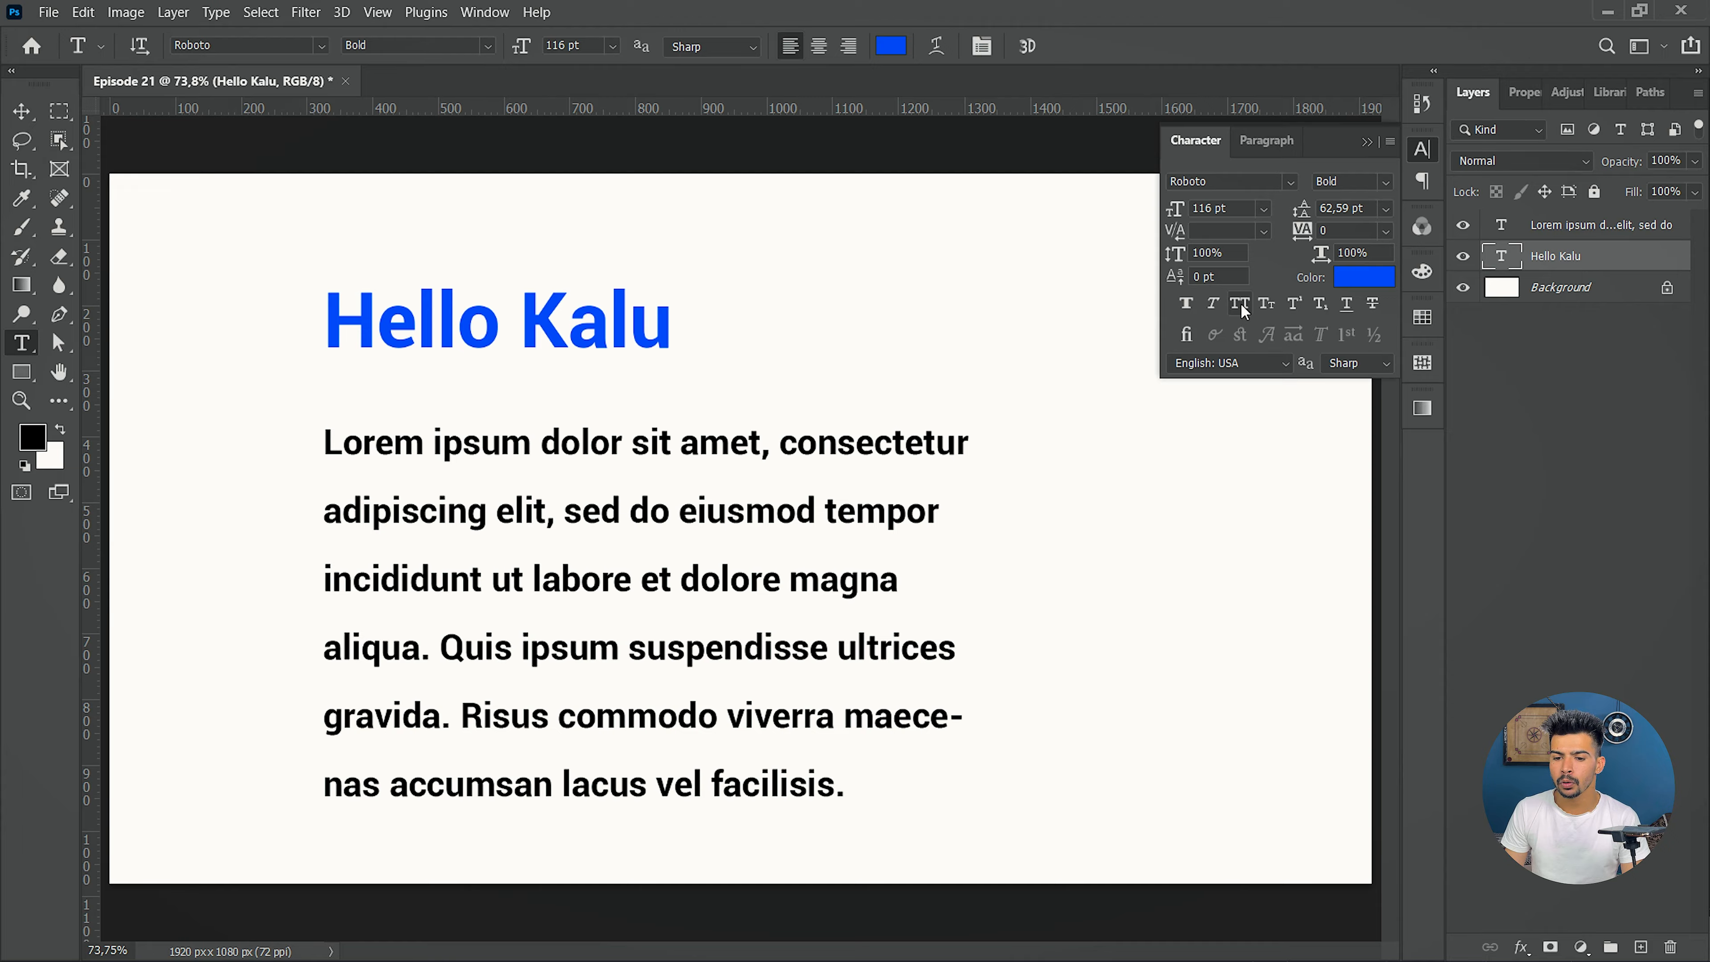
- Try All Caps and Small Caps in turn on the greeting layer, turning each off again
left_click(1241, 305)
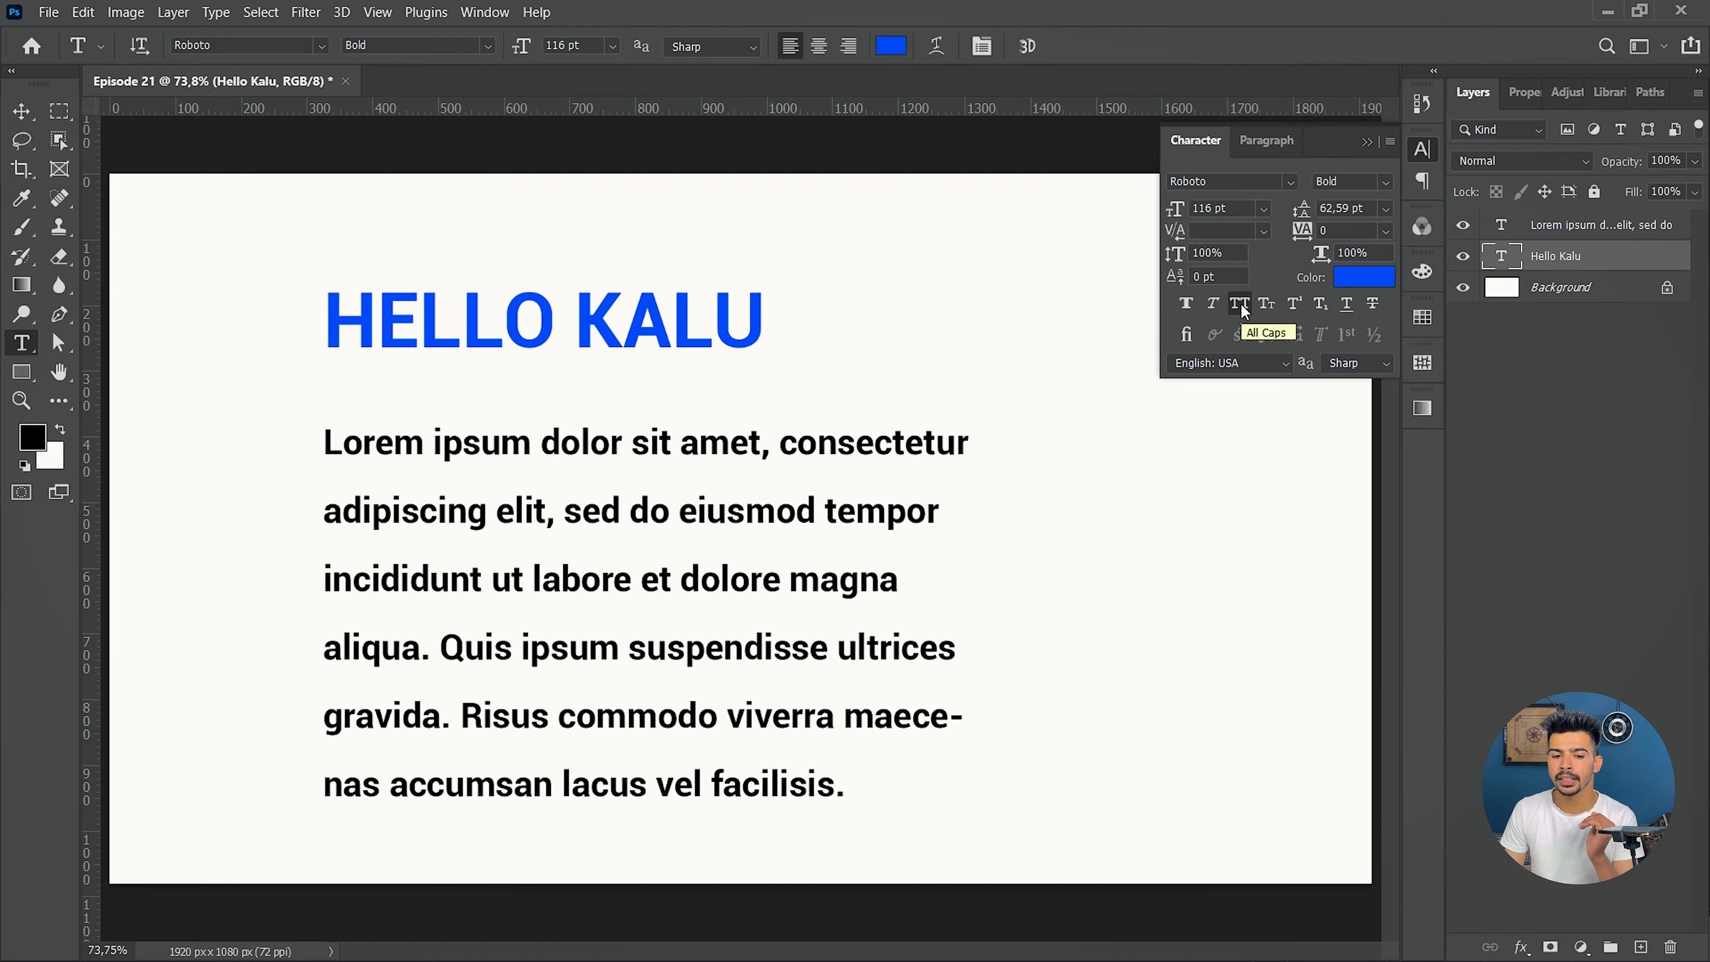
left_click(1243, 306)
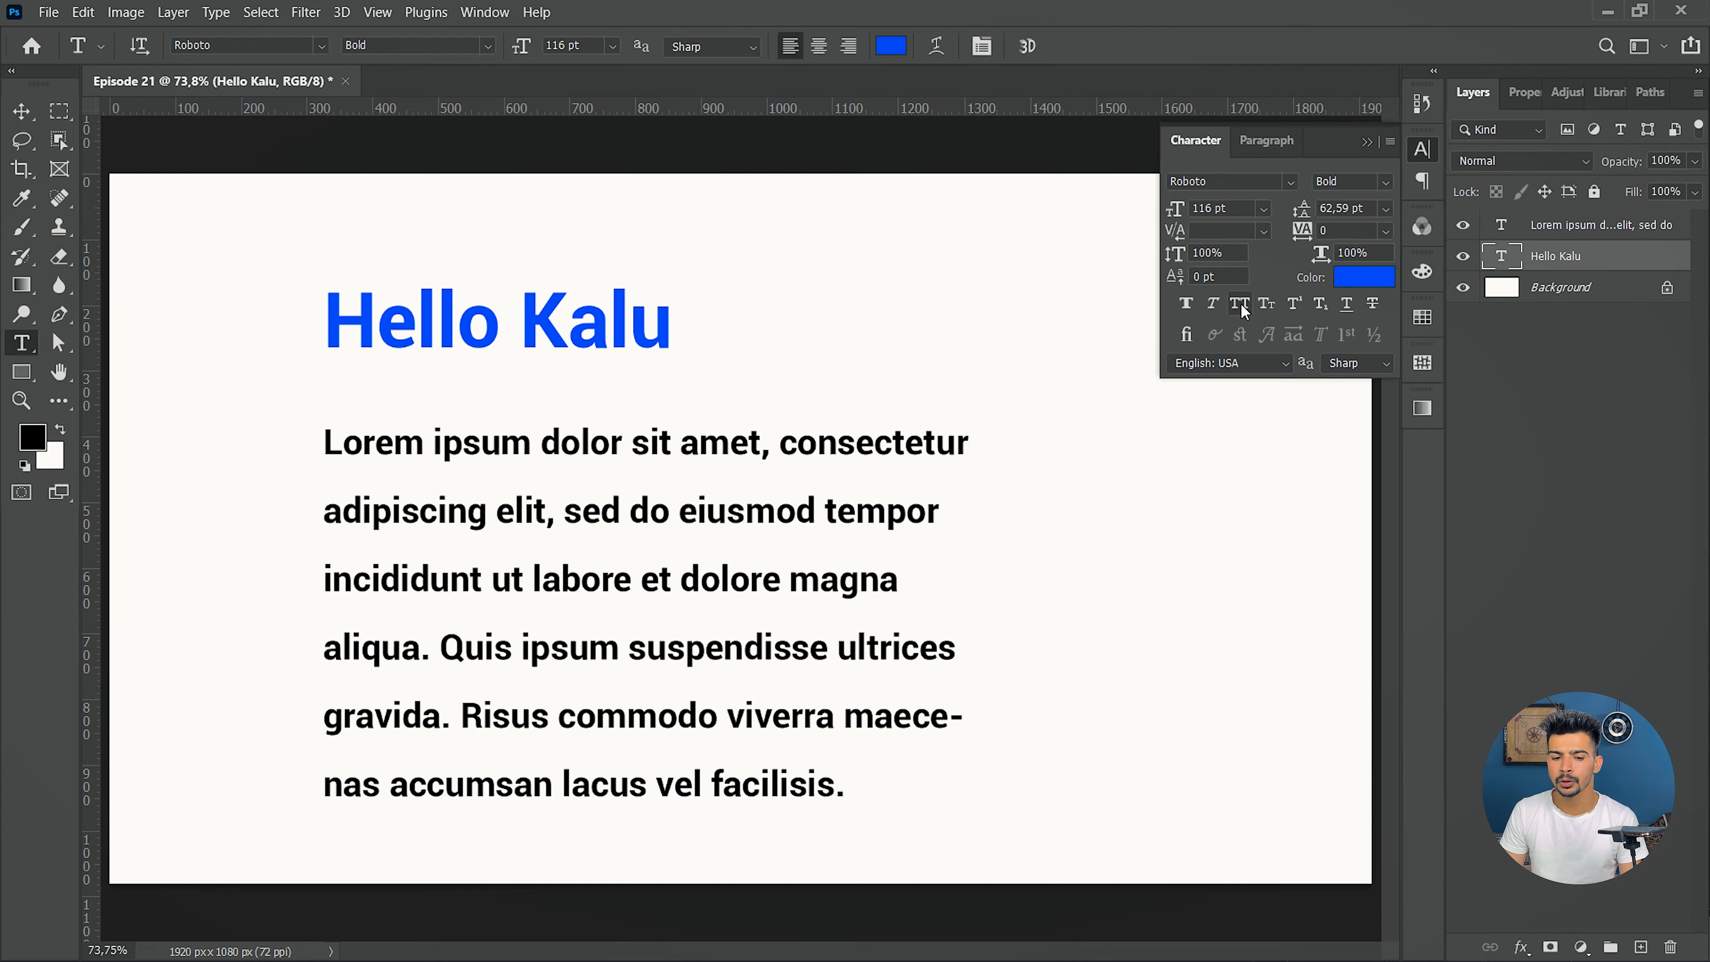
left_click(1268, 306)
left_click(1268, 305)
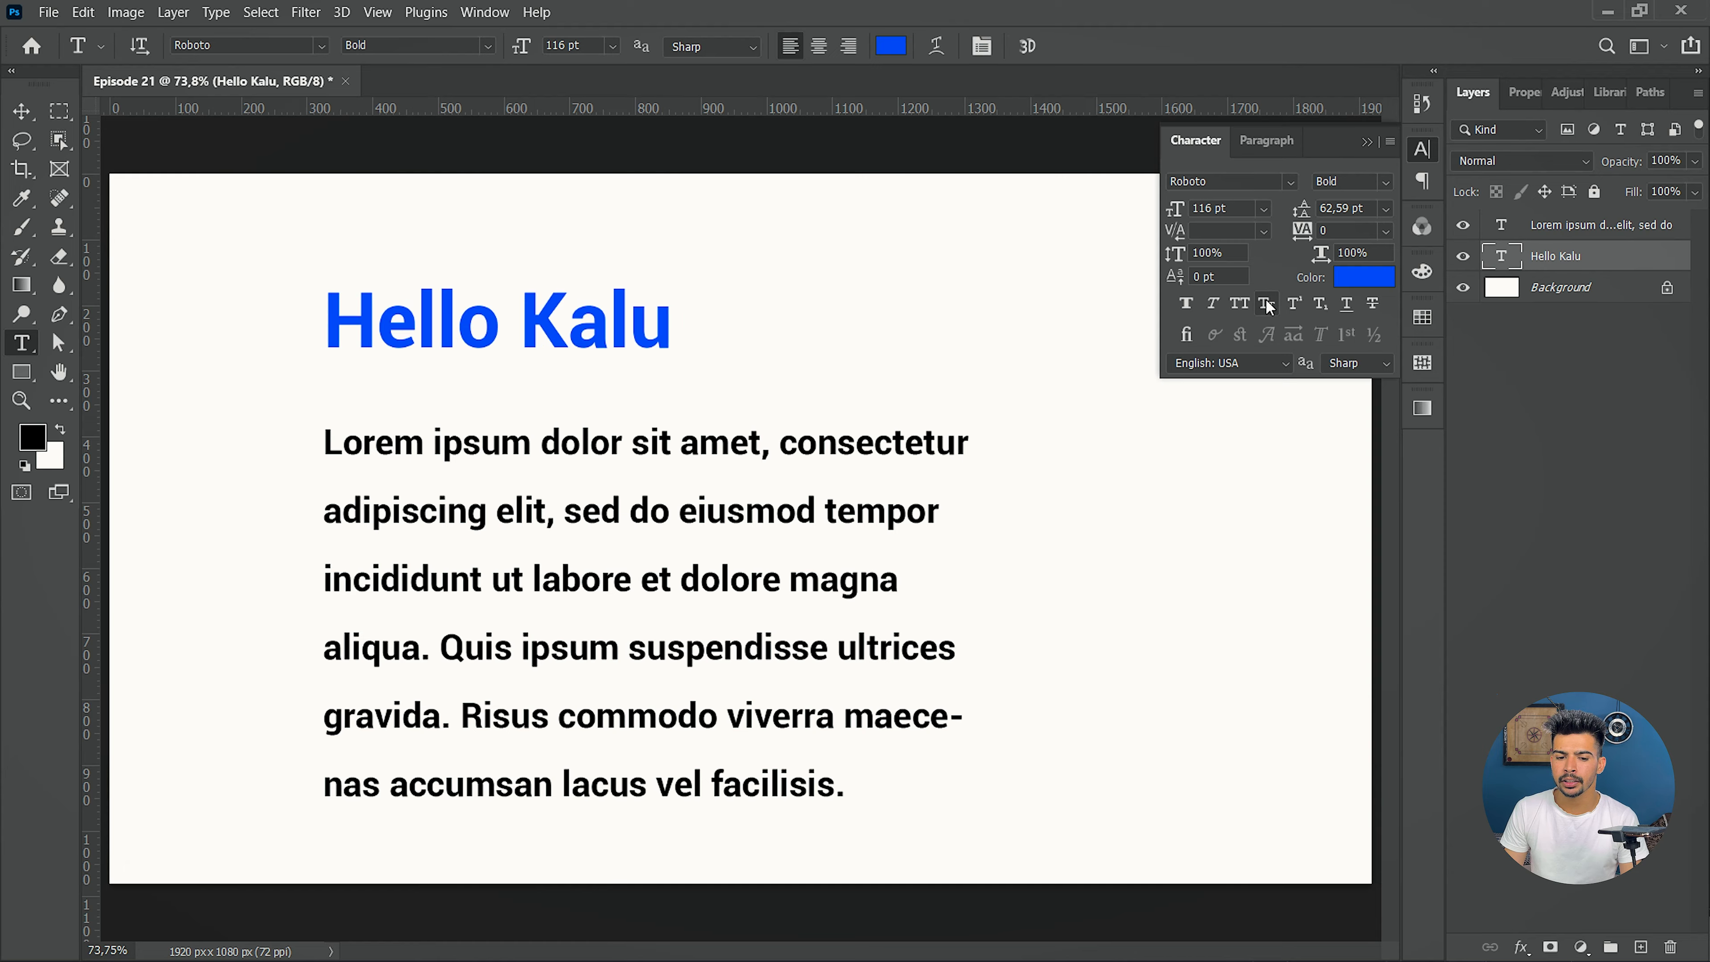
left_click(1267, 305)
left_click(1267, 305)
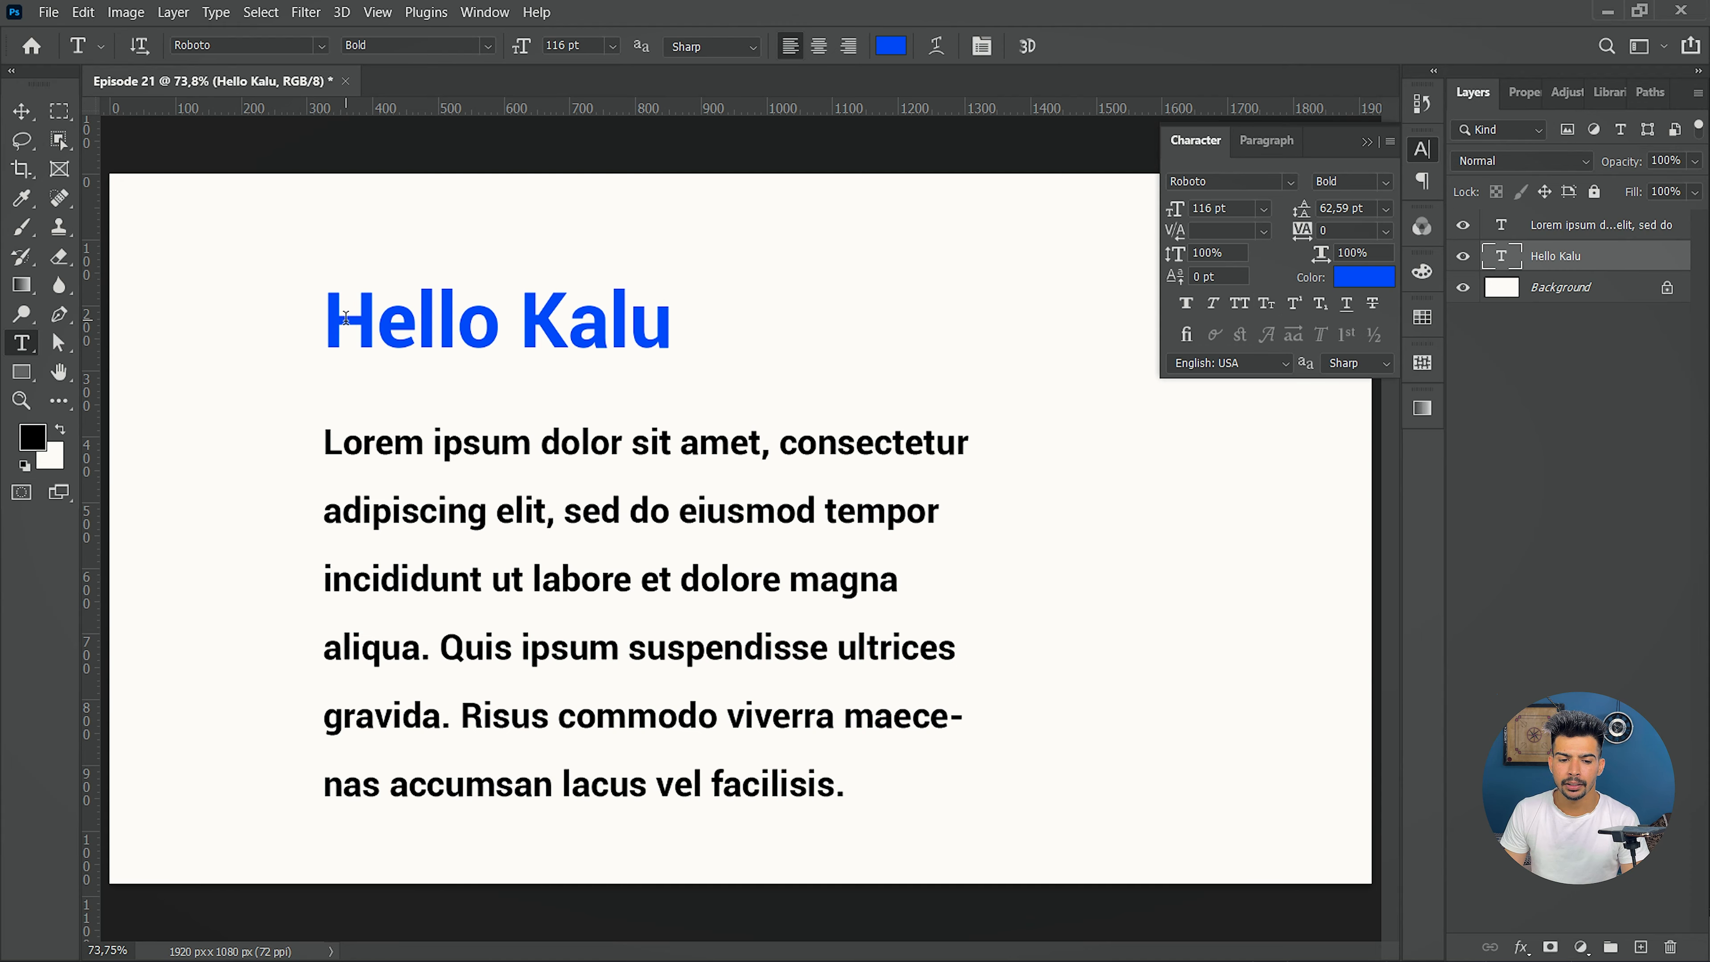
- Replace the greeting with "12th" and set its "th" as superscript
triple_click(346, 317)
type("12th")
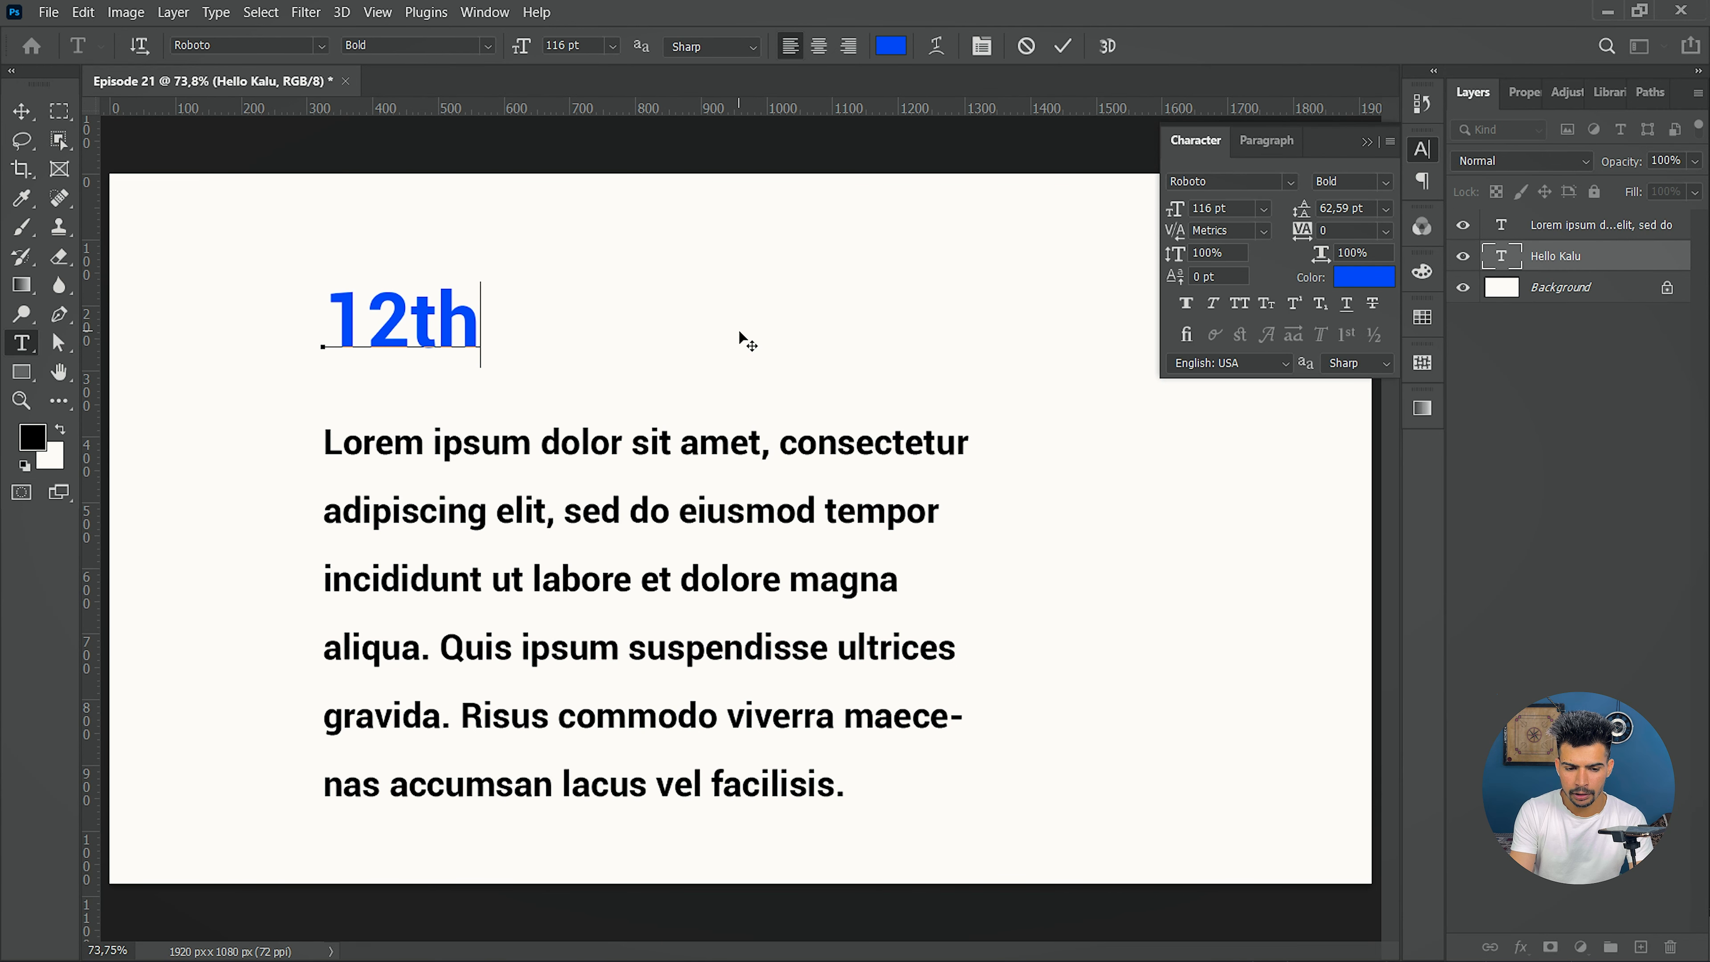
left_click_drag(480, 316, 412, 319)
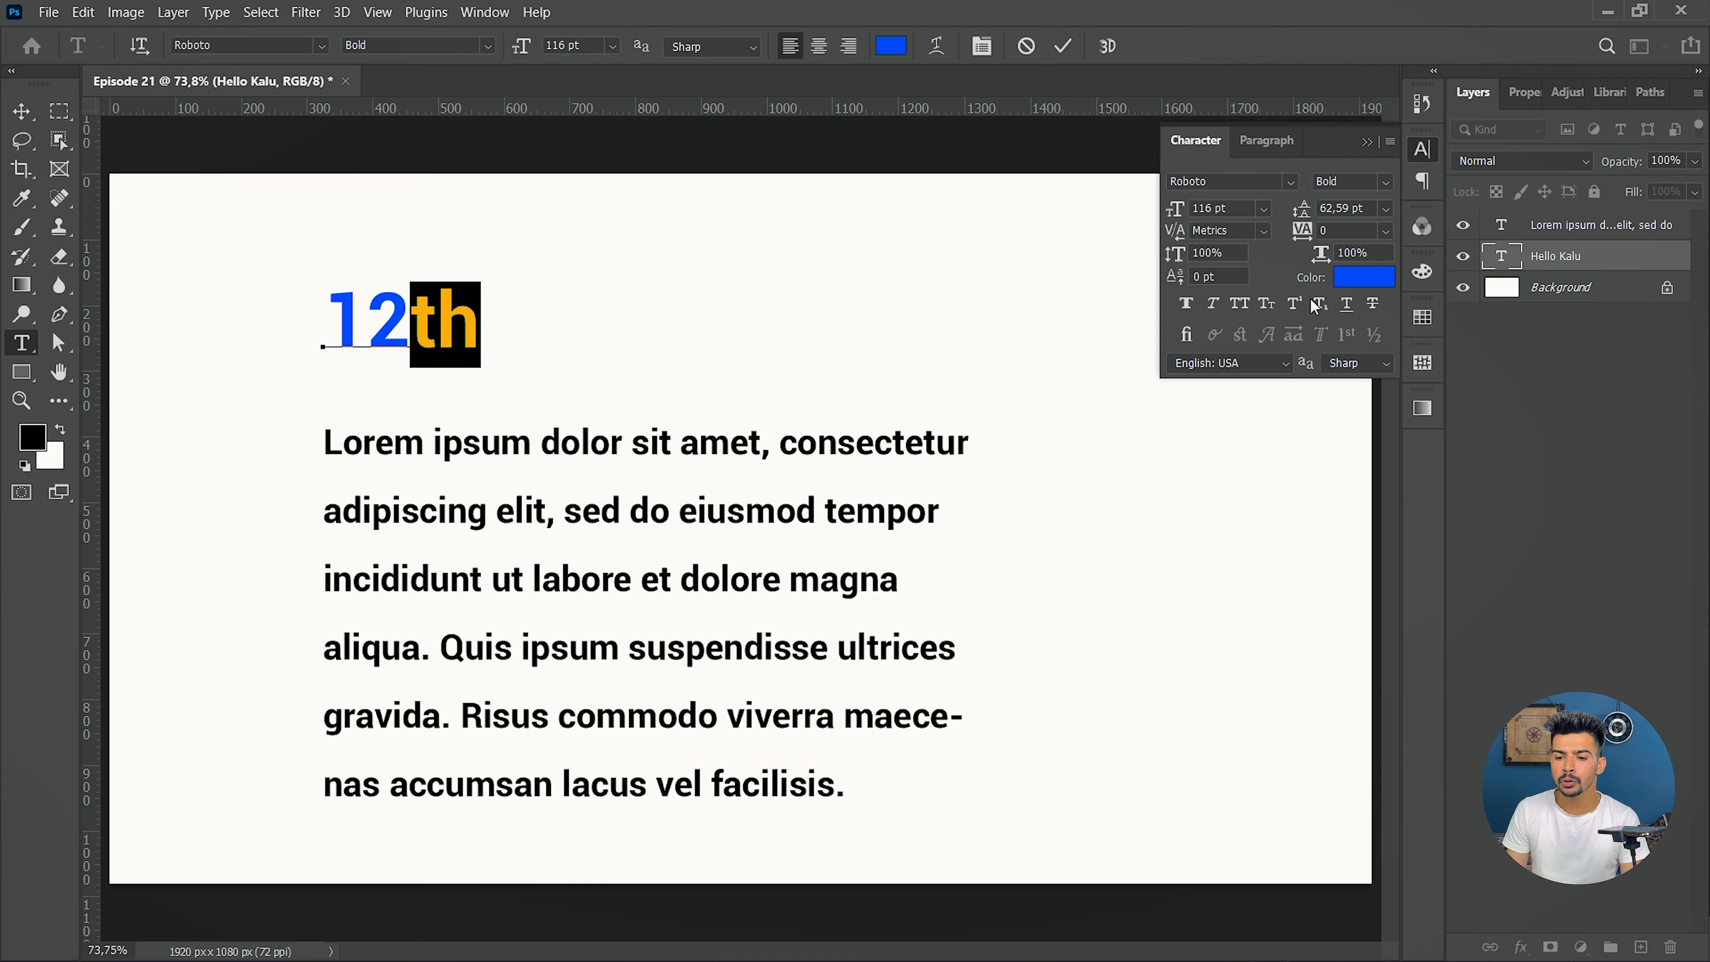
left_click(1293, 303)
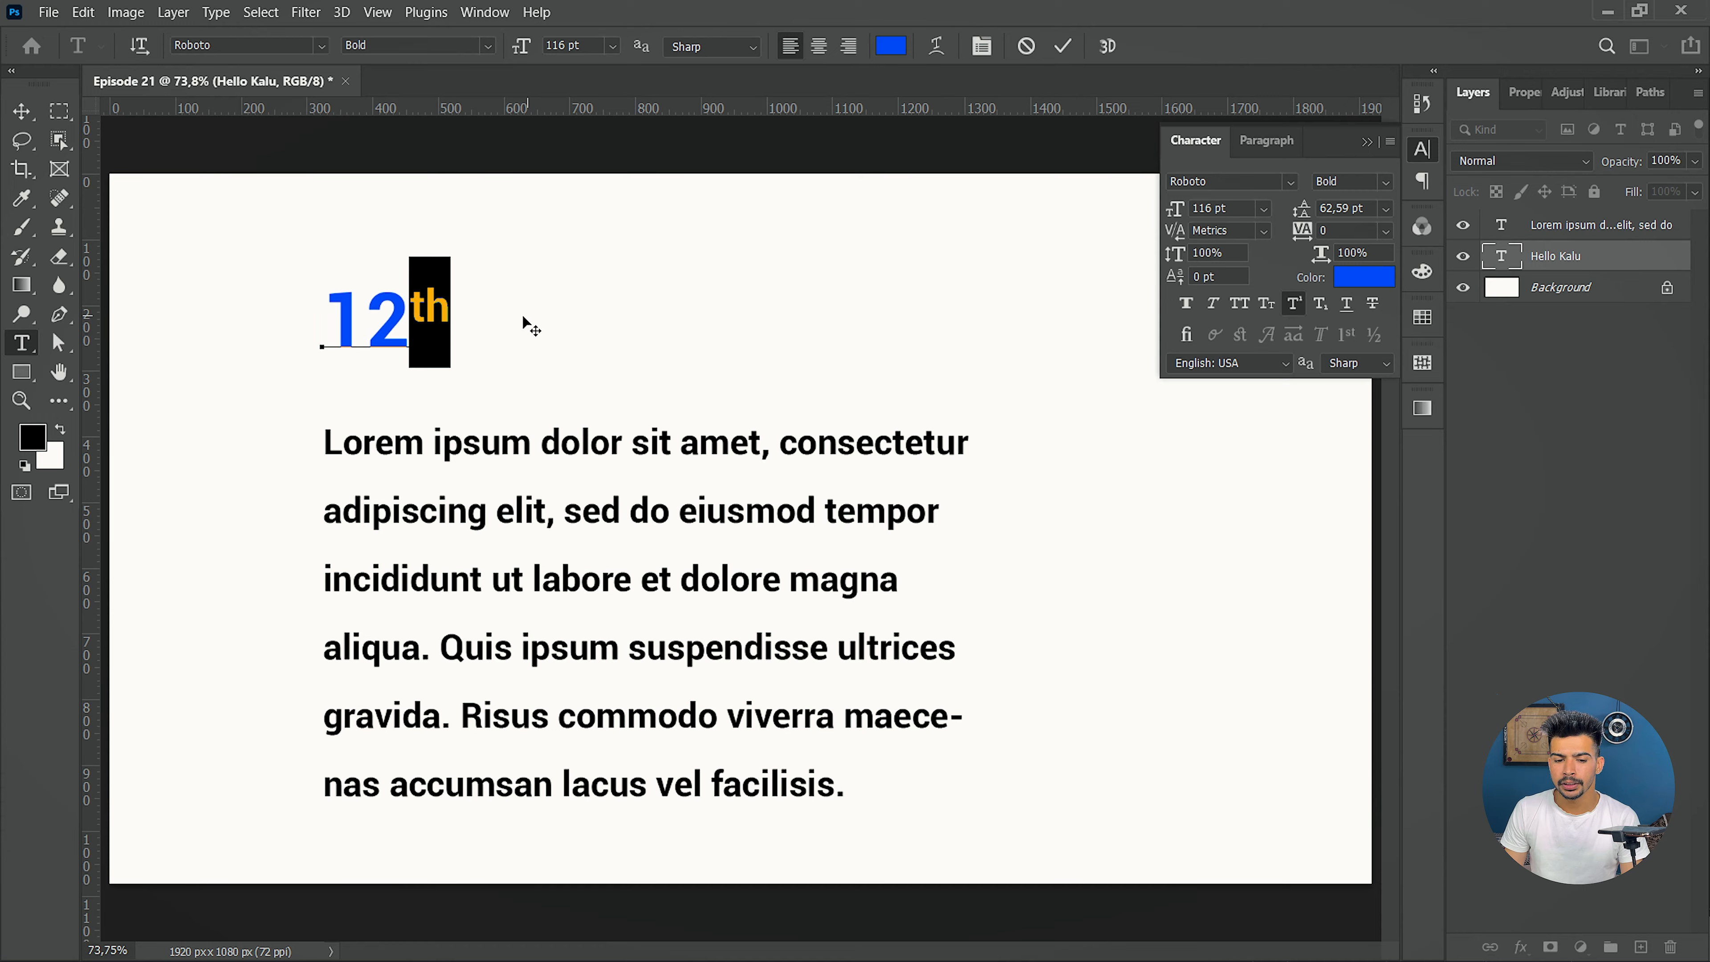
left_click(404, 311)
- Replace "12th" with "H2O", set the 2 as subscript, and discard the text edits to restore the greeting
left_click_drag(328, 315, 638, 295)
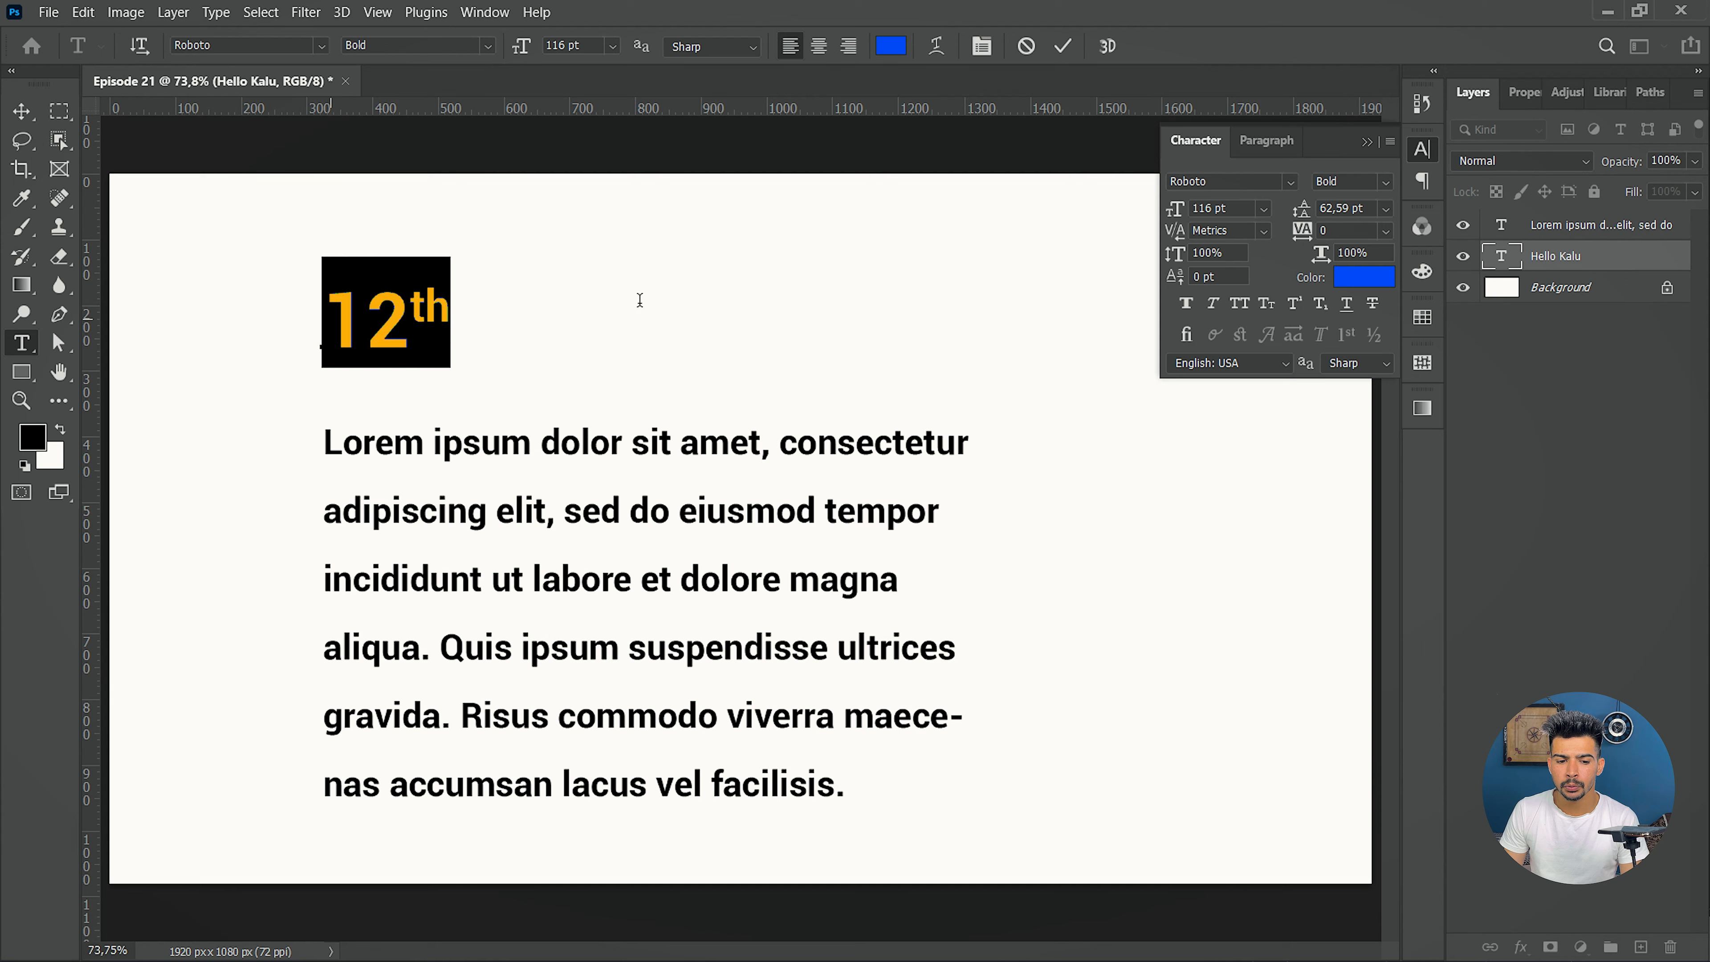
type("H")
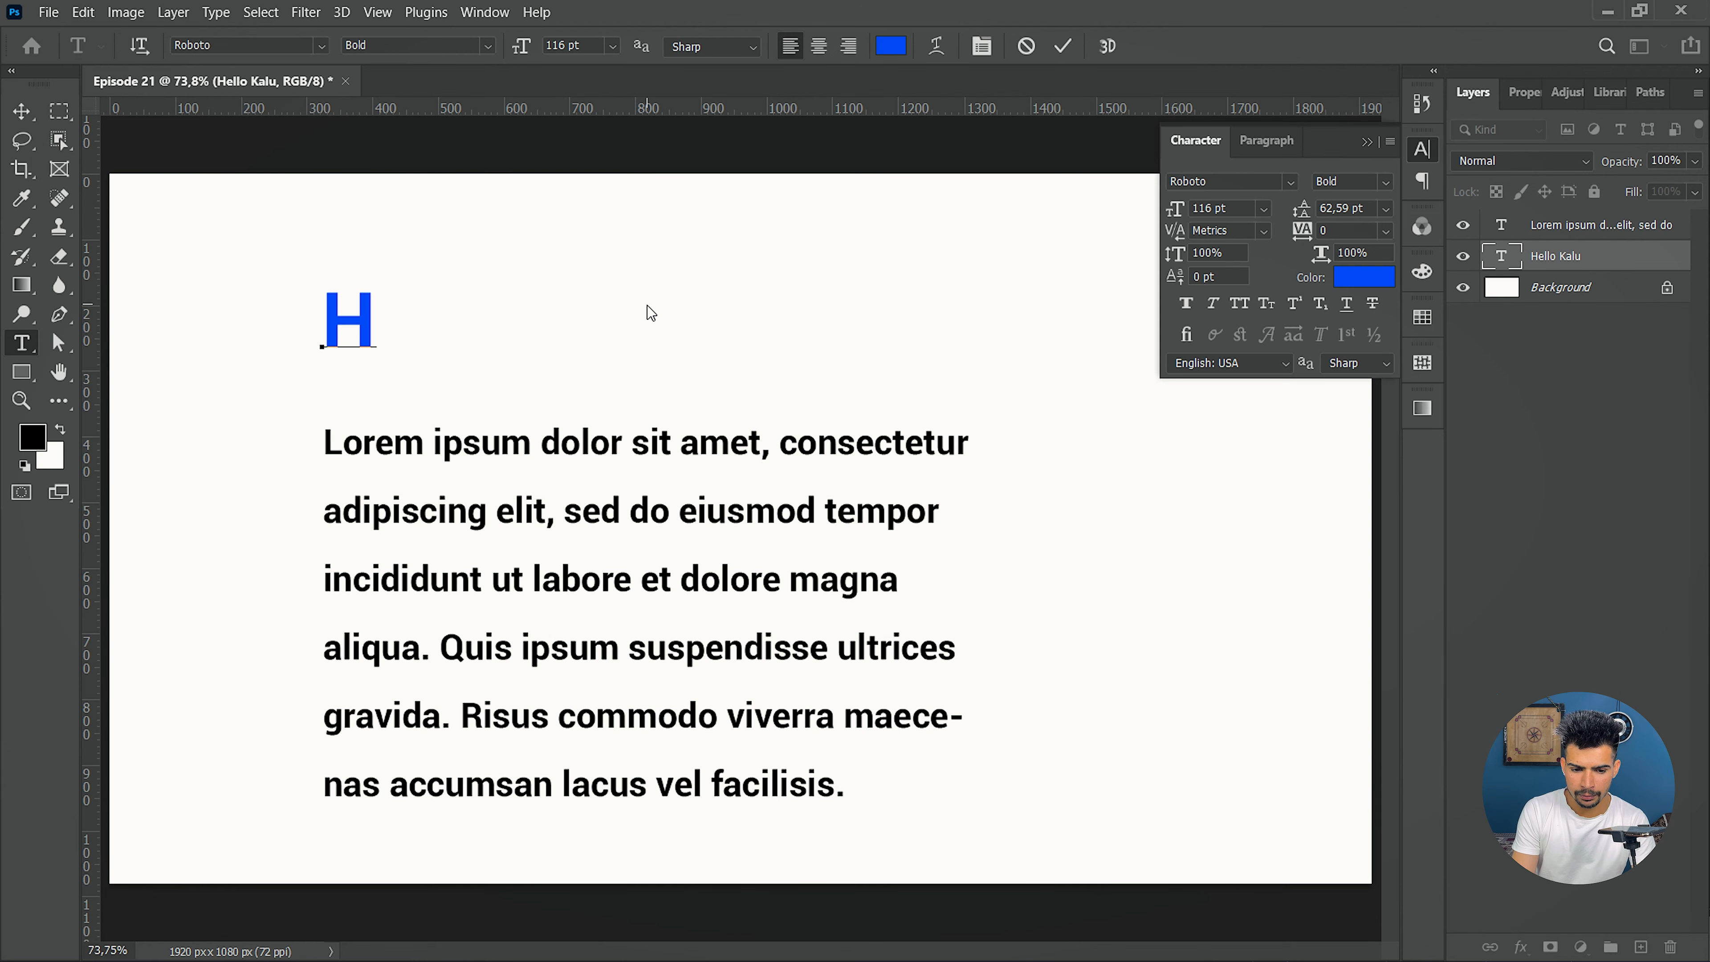
type("2O")
key("Left")
key("shift+Left")
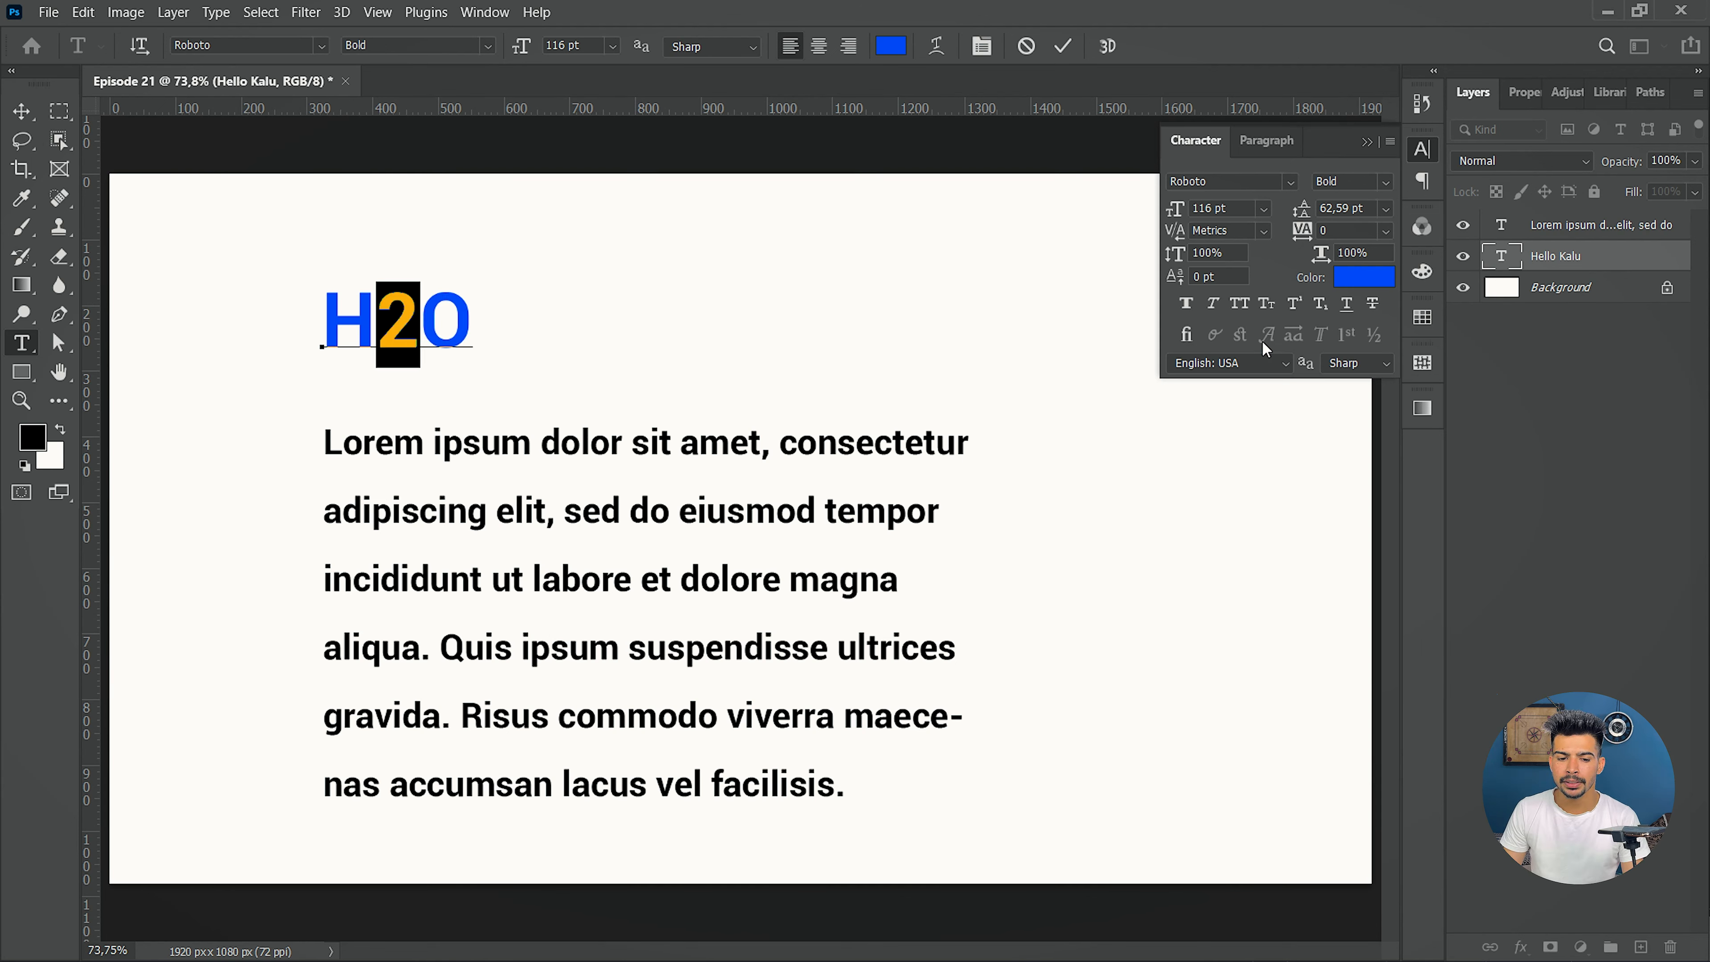
left_click(1320, 305)
left_click(446, 333)
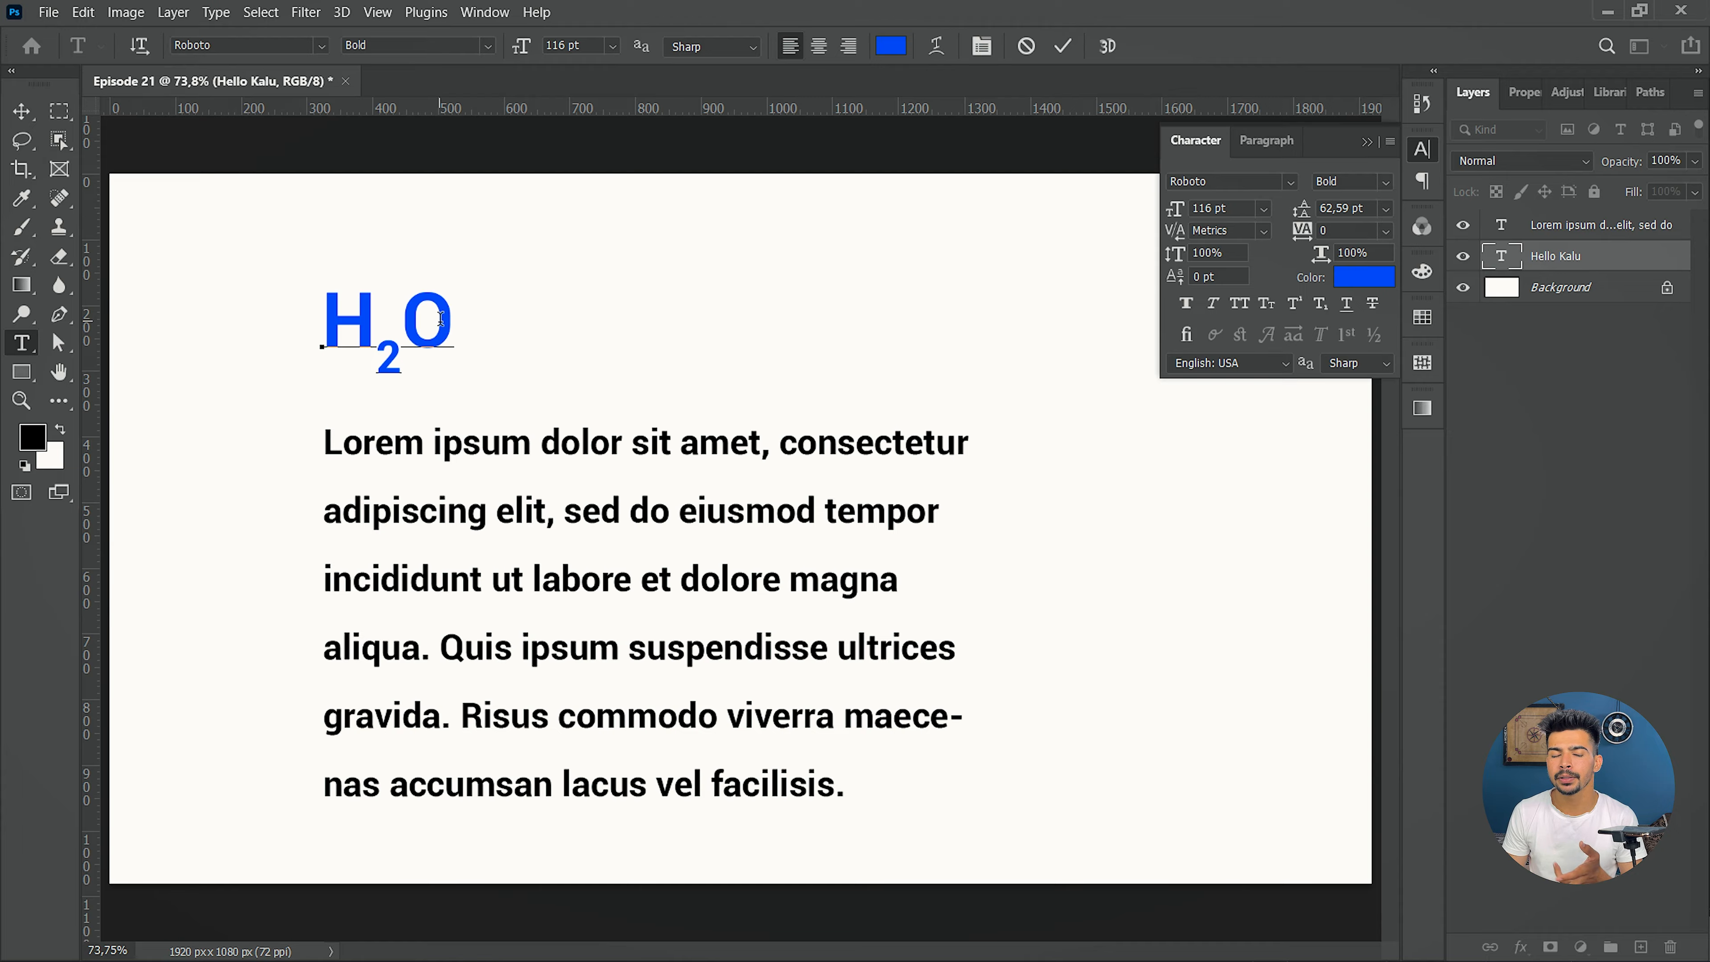
key("Escape")
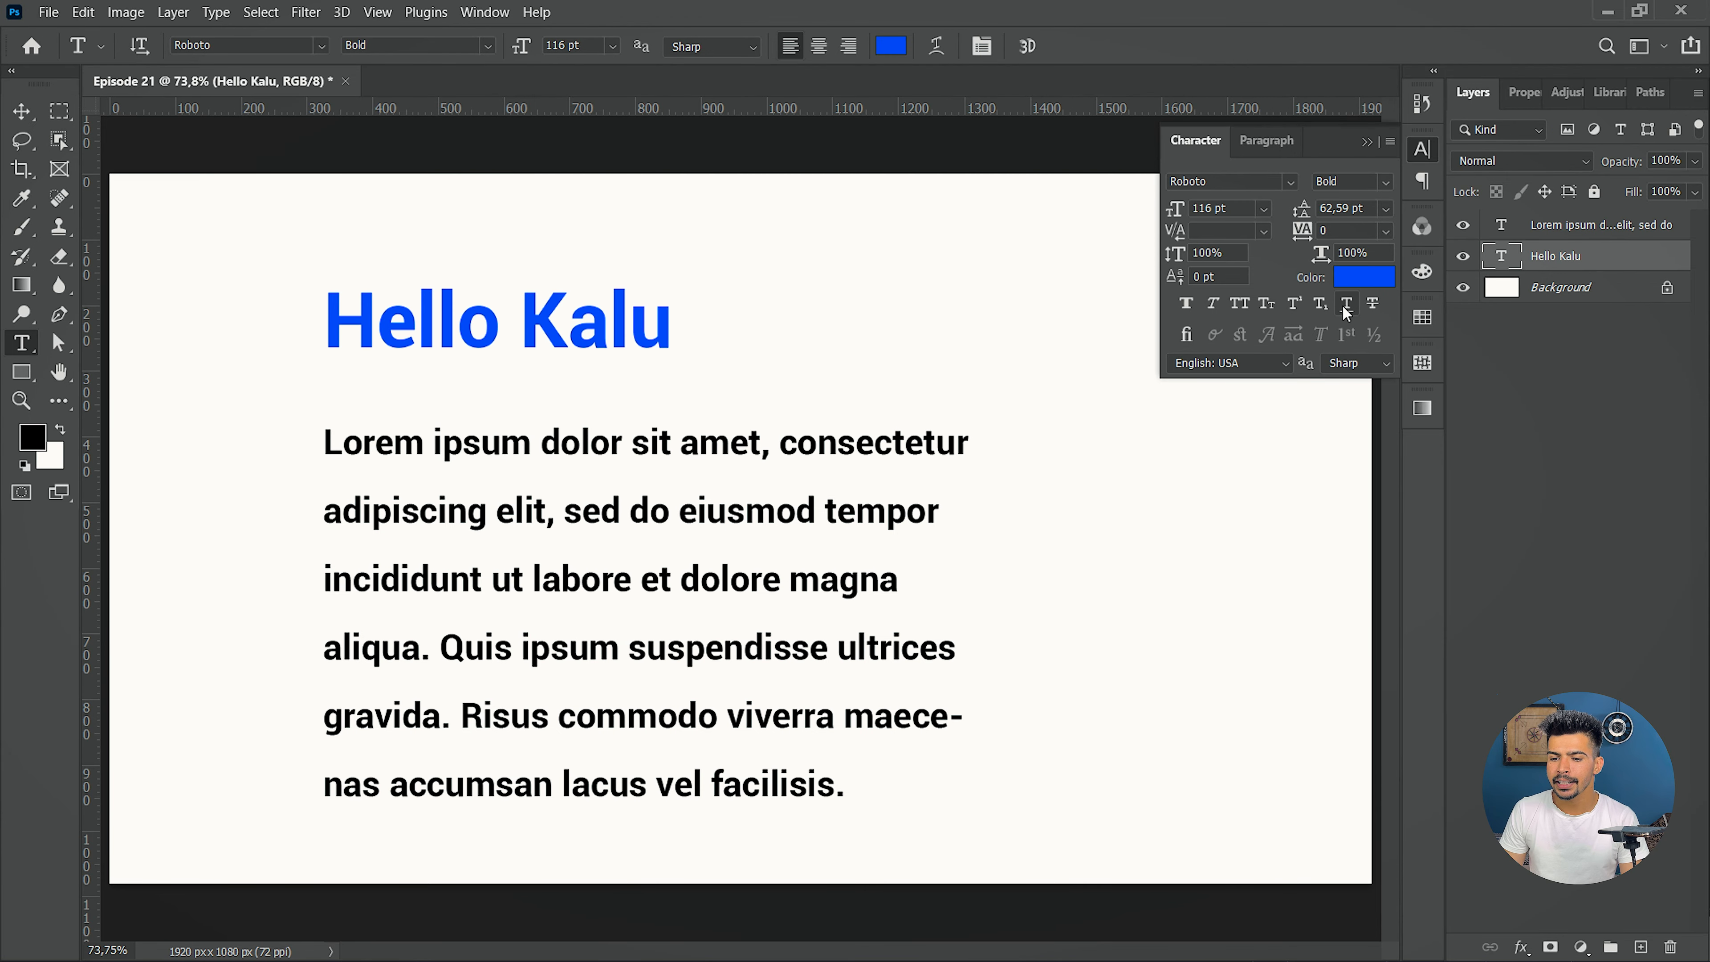
- Apply Underline and Strikethrough to the greeting text
left_click(1348, 305)
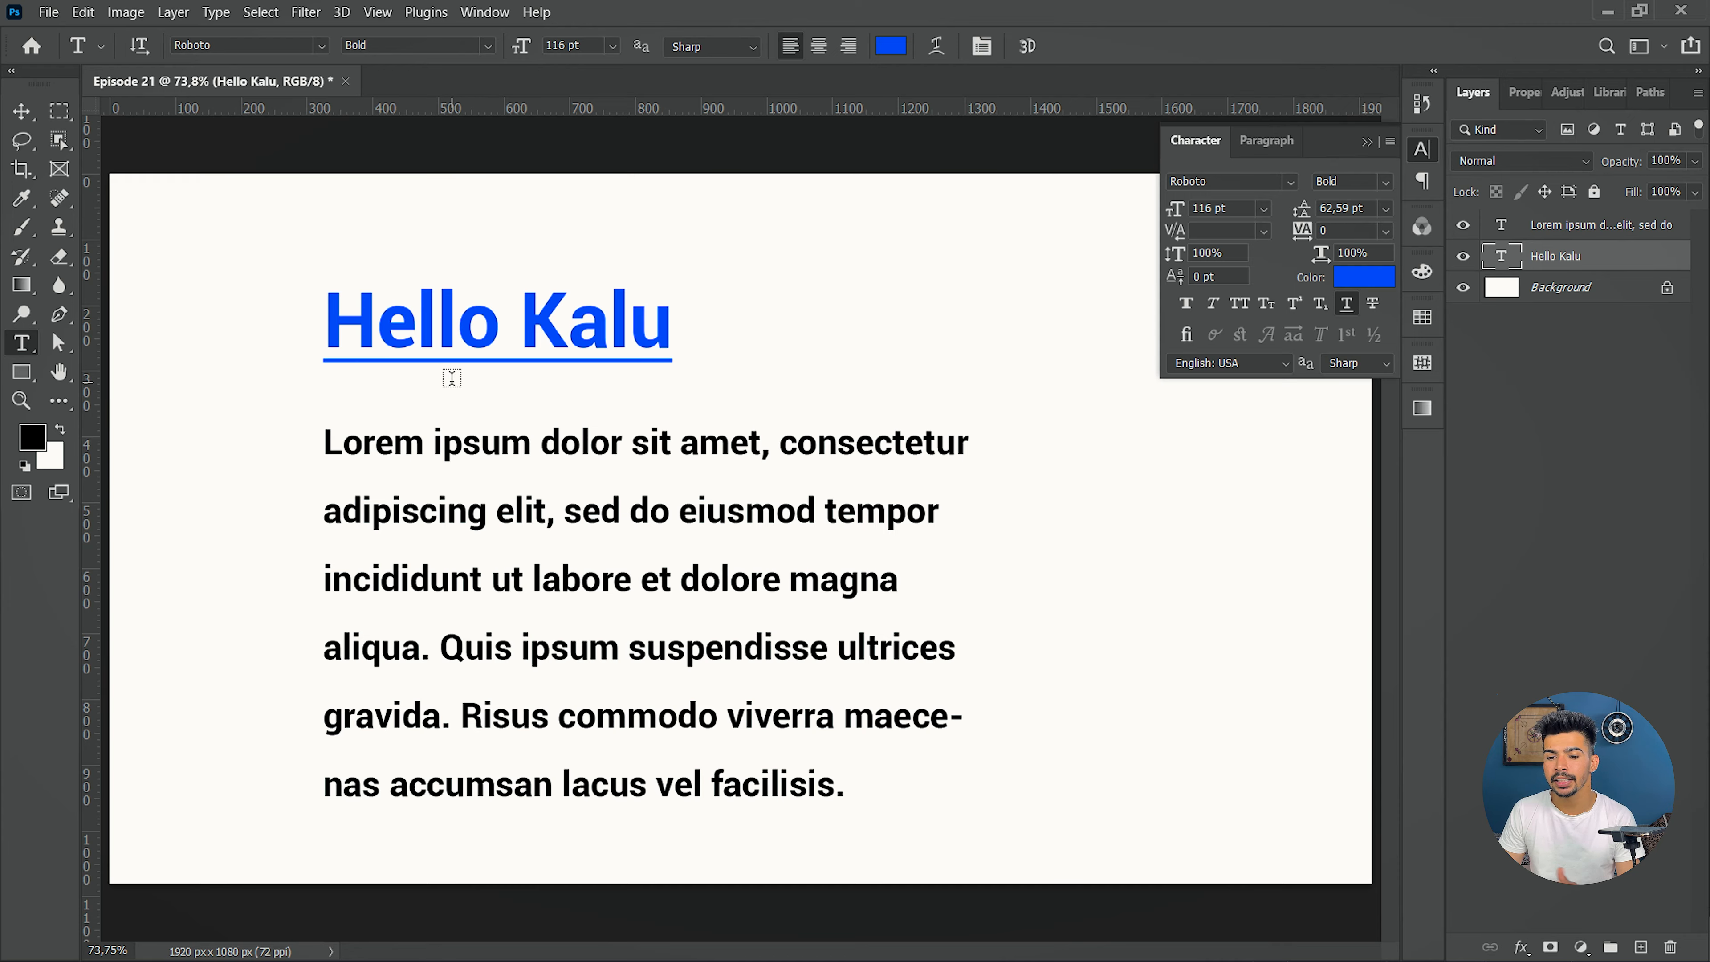
left_click(1373, 305)
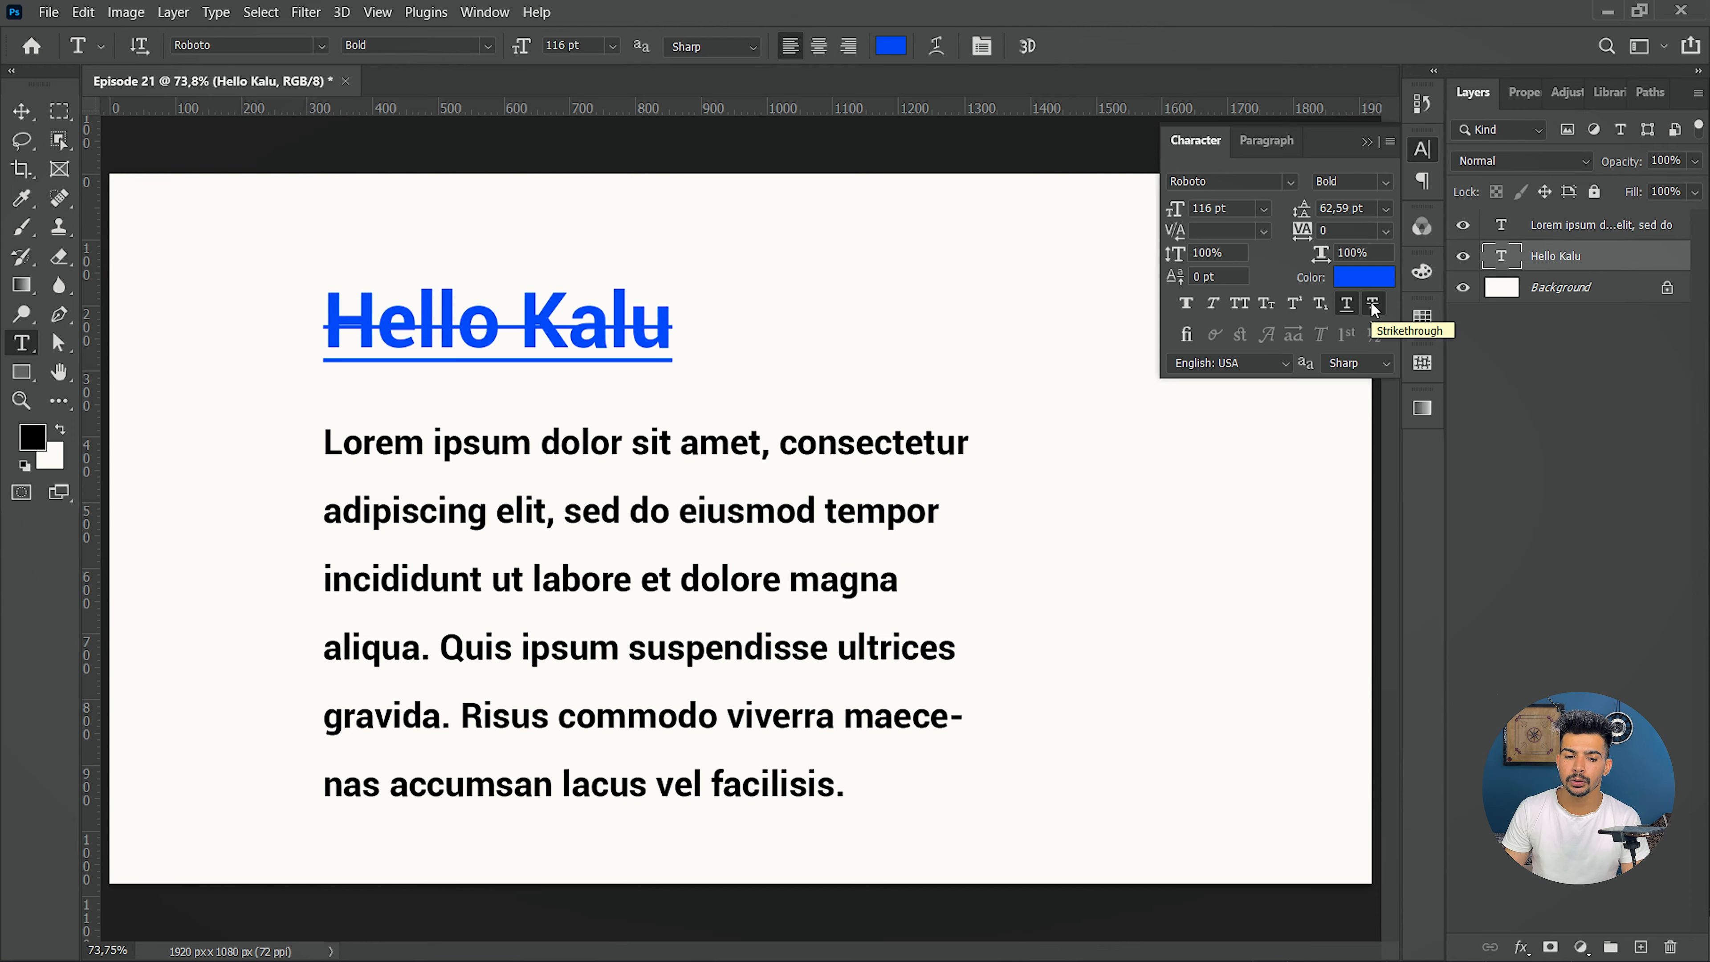
- Examine the available anti-aliasing methods and the language choices for the greeting text
left_click(1371, 367)
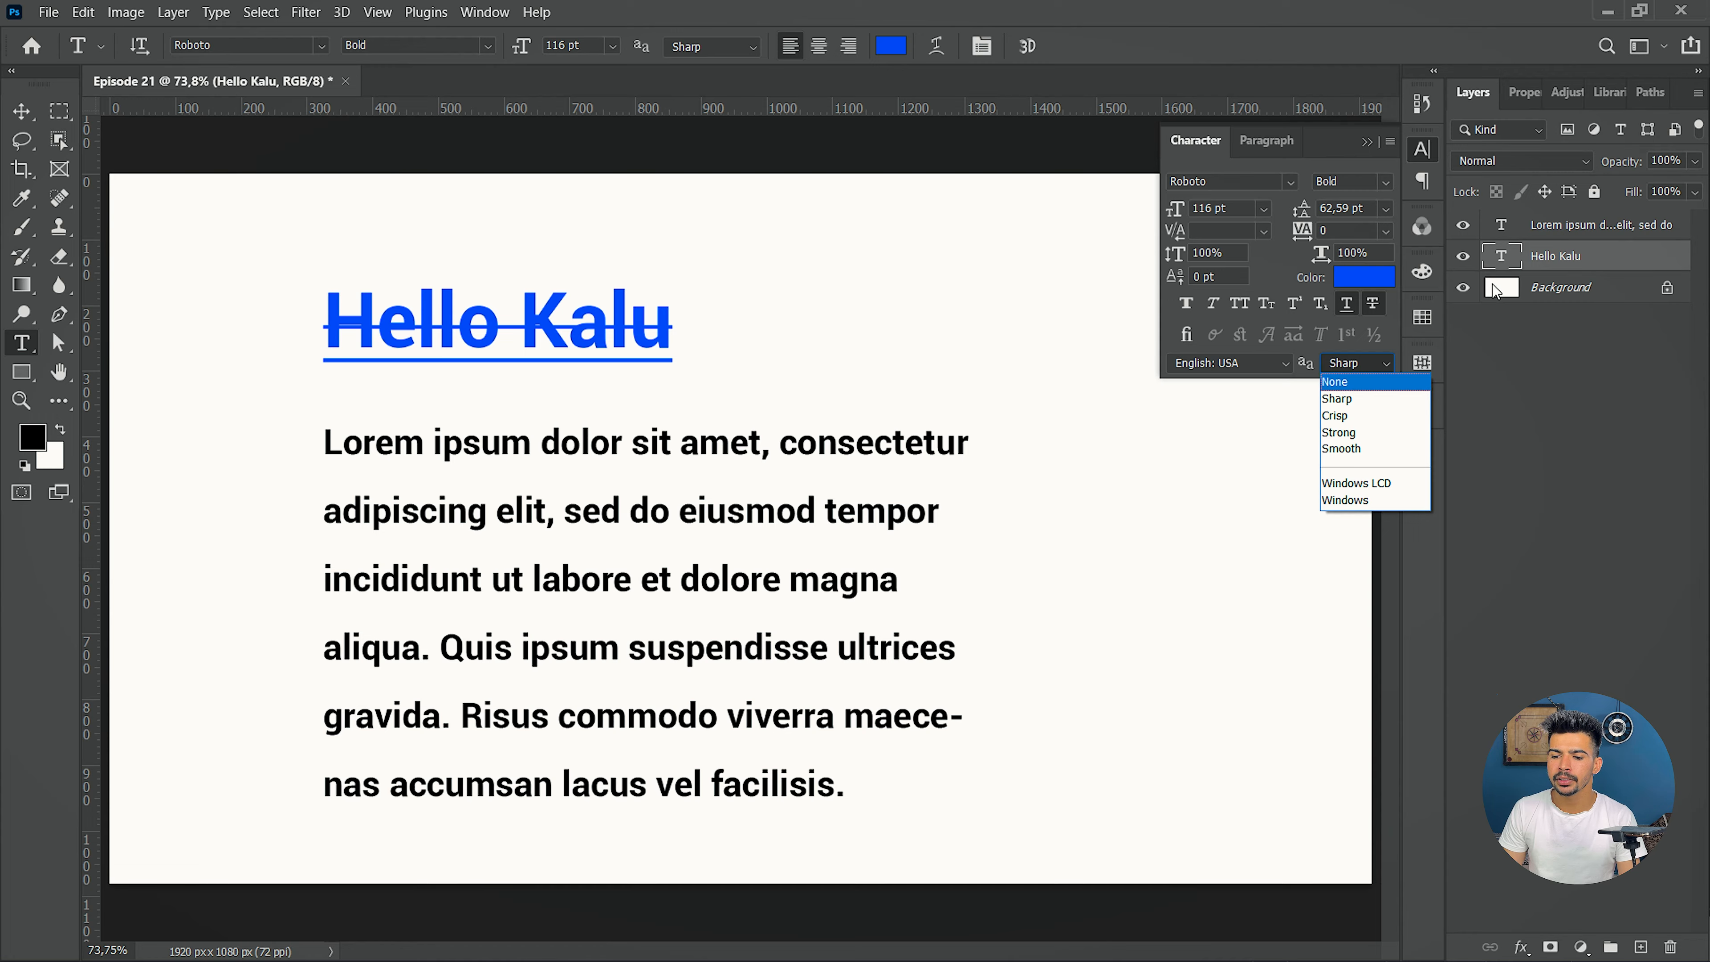
left_click(1263, 364)
left_click(1256, 366)
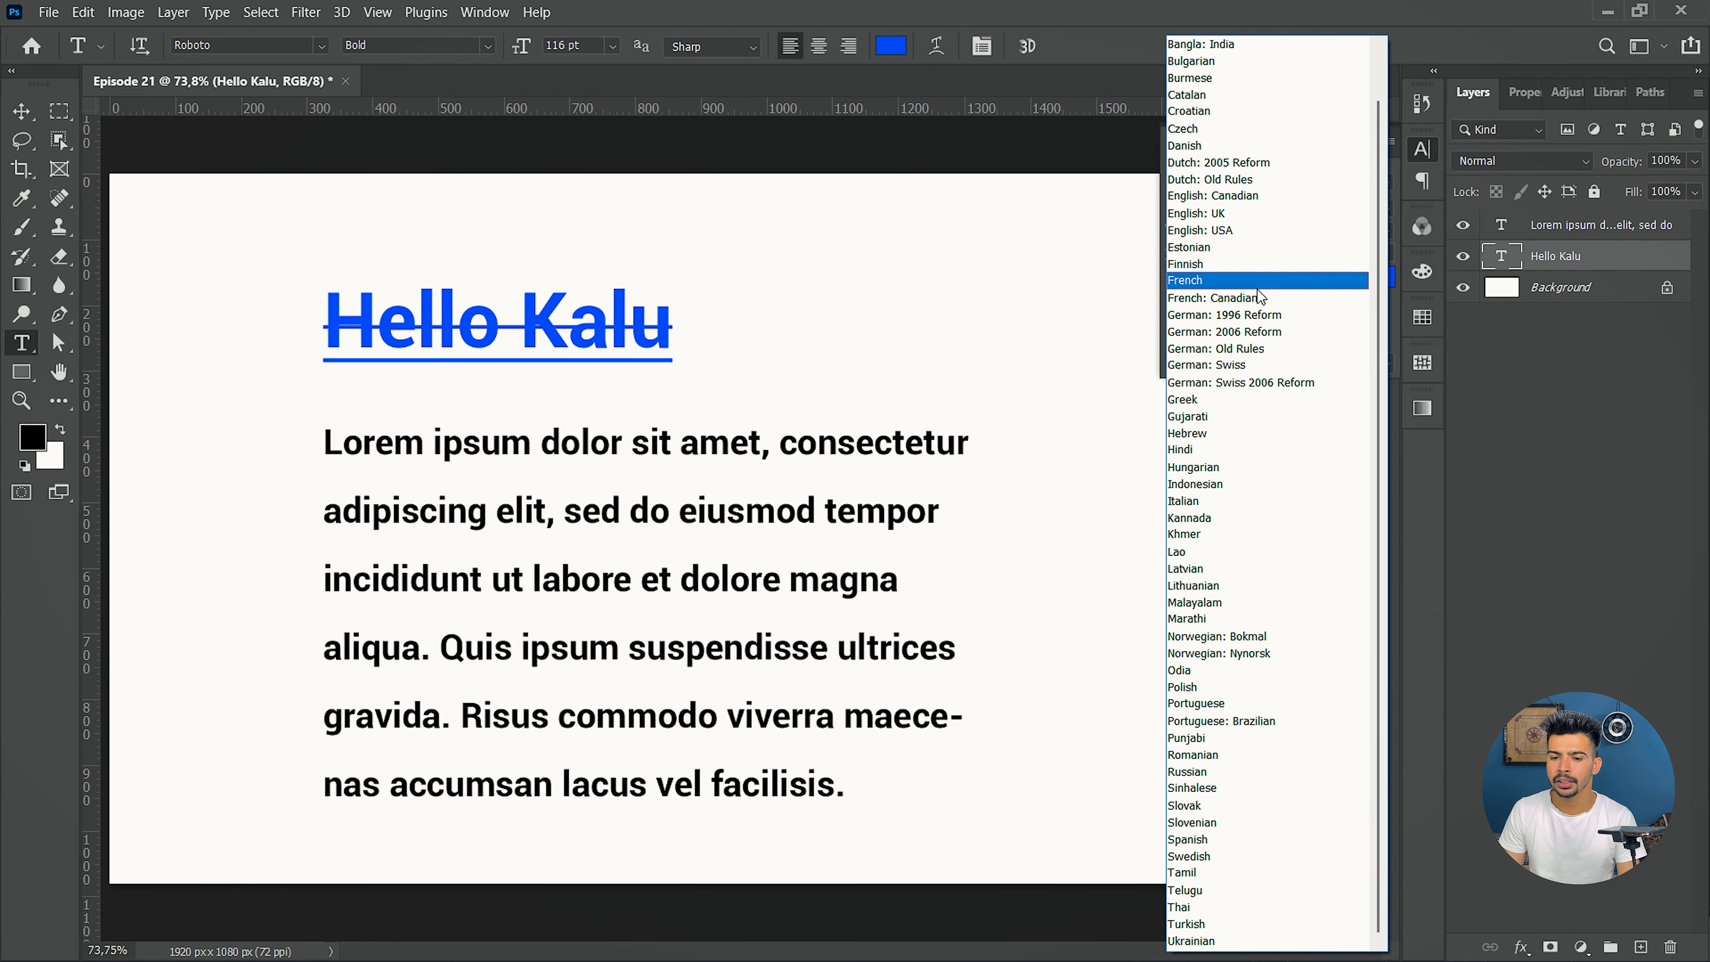
left_click(1568, 414)
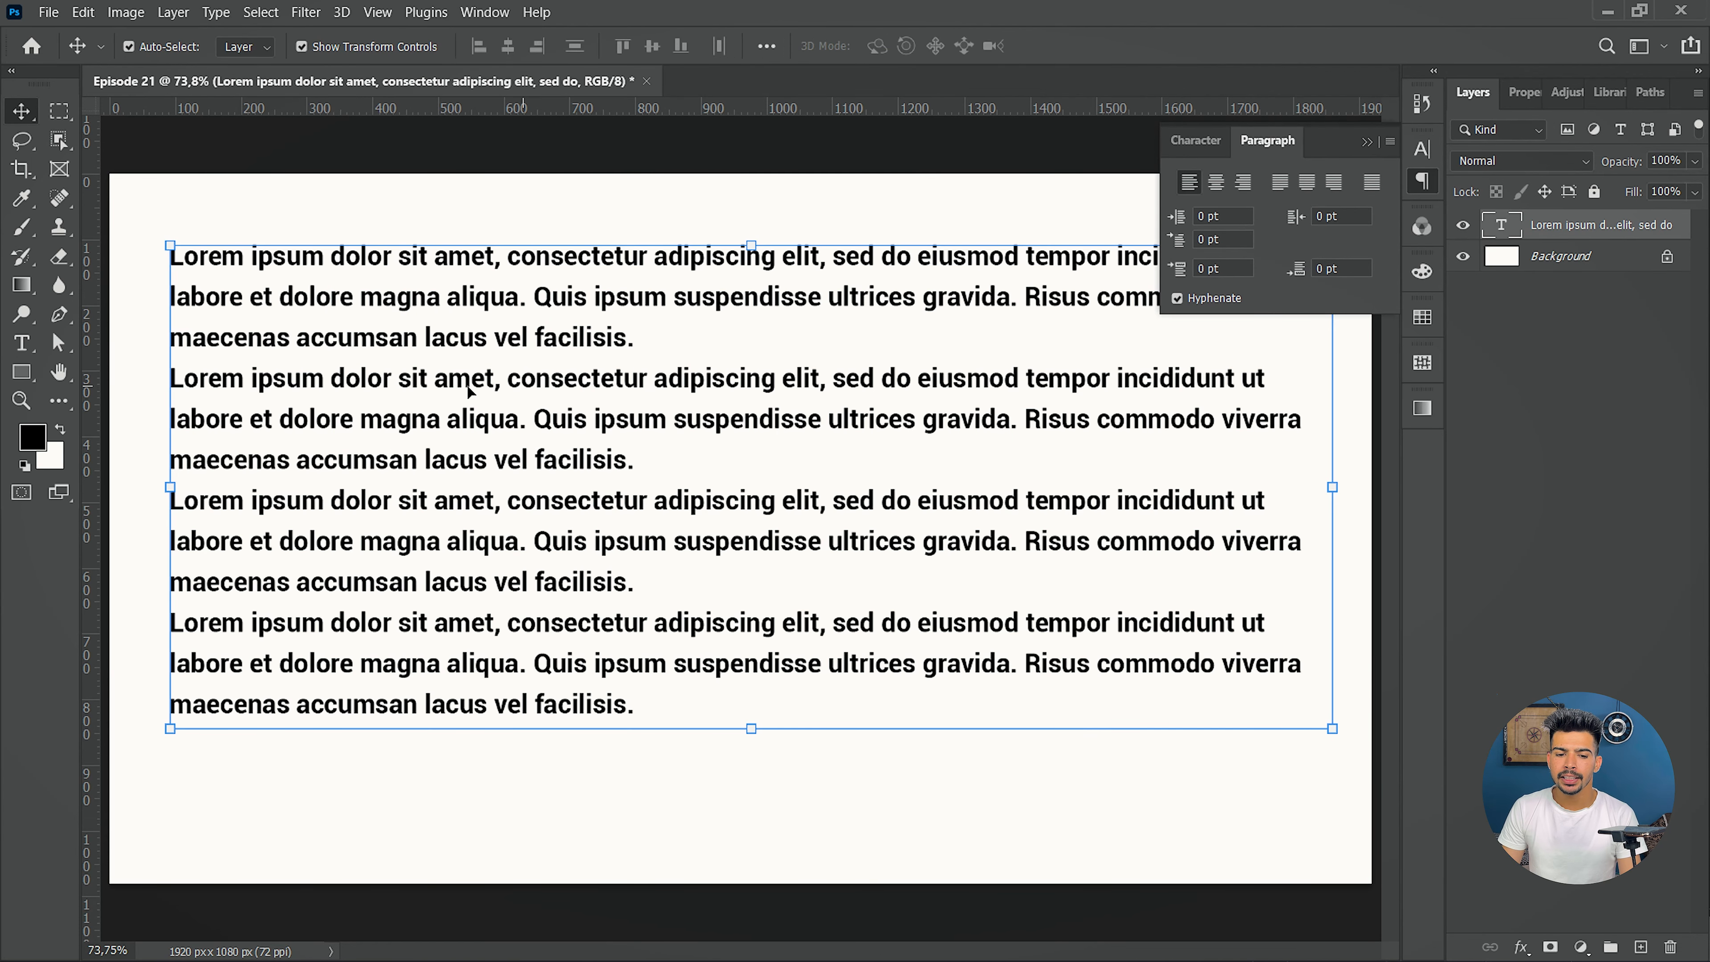
- Move the placeholder text block slightly to the left and separate its four paragraphs with blank lines
left_click_drag(469, 391, 458, 391)
left_click(22, 343)
left_click_drag(160, 256, 629, 338)
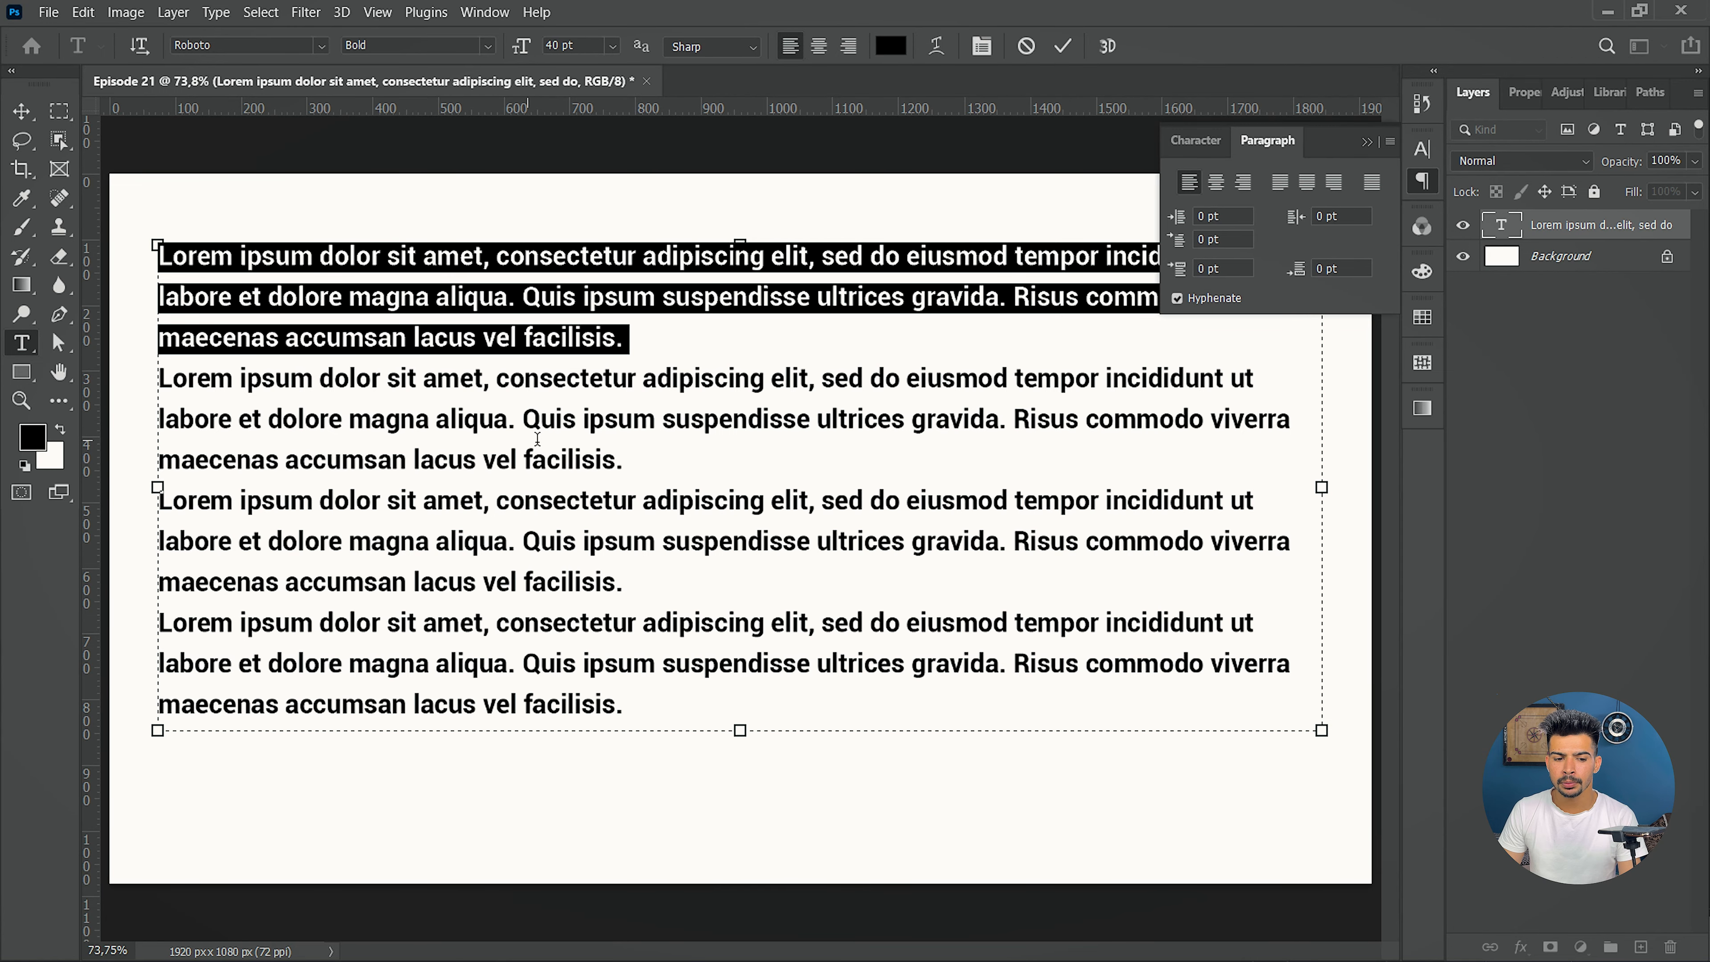
left_click_drag(635, 462, 140, 361)
left_click(633, 468)
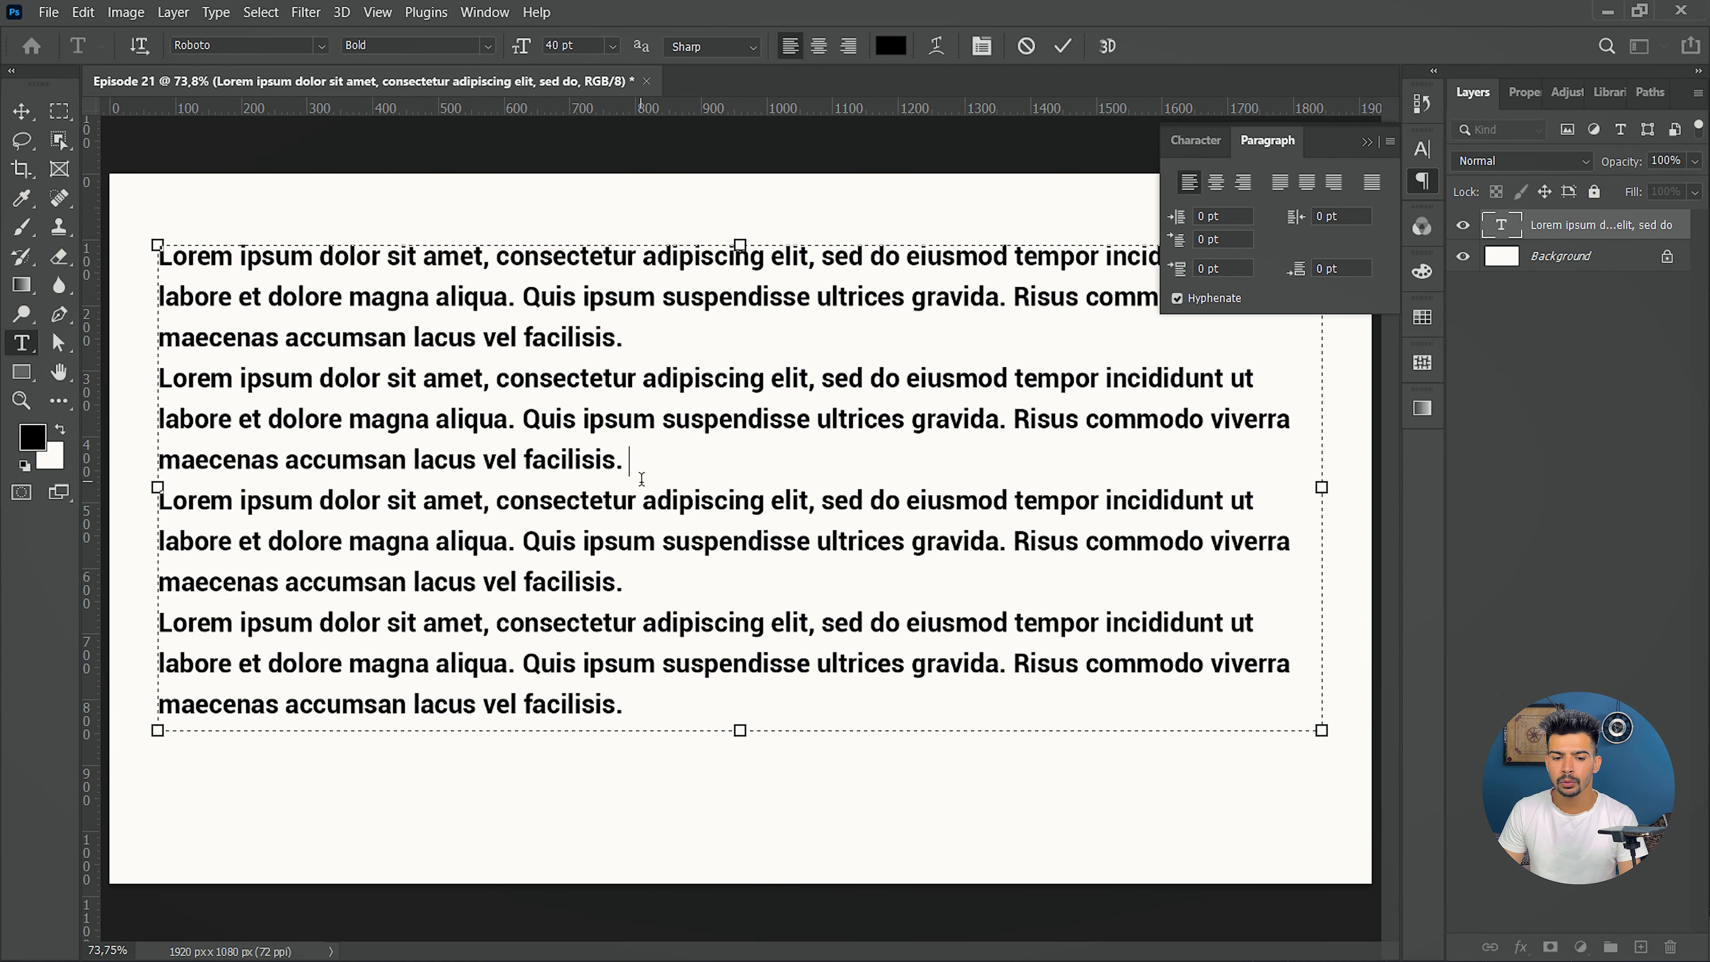
left_click(633, 341)
key("Return")
left_click(663, 500)
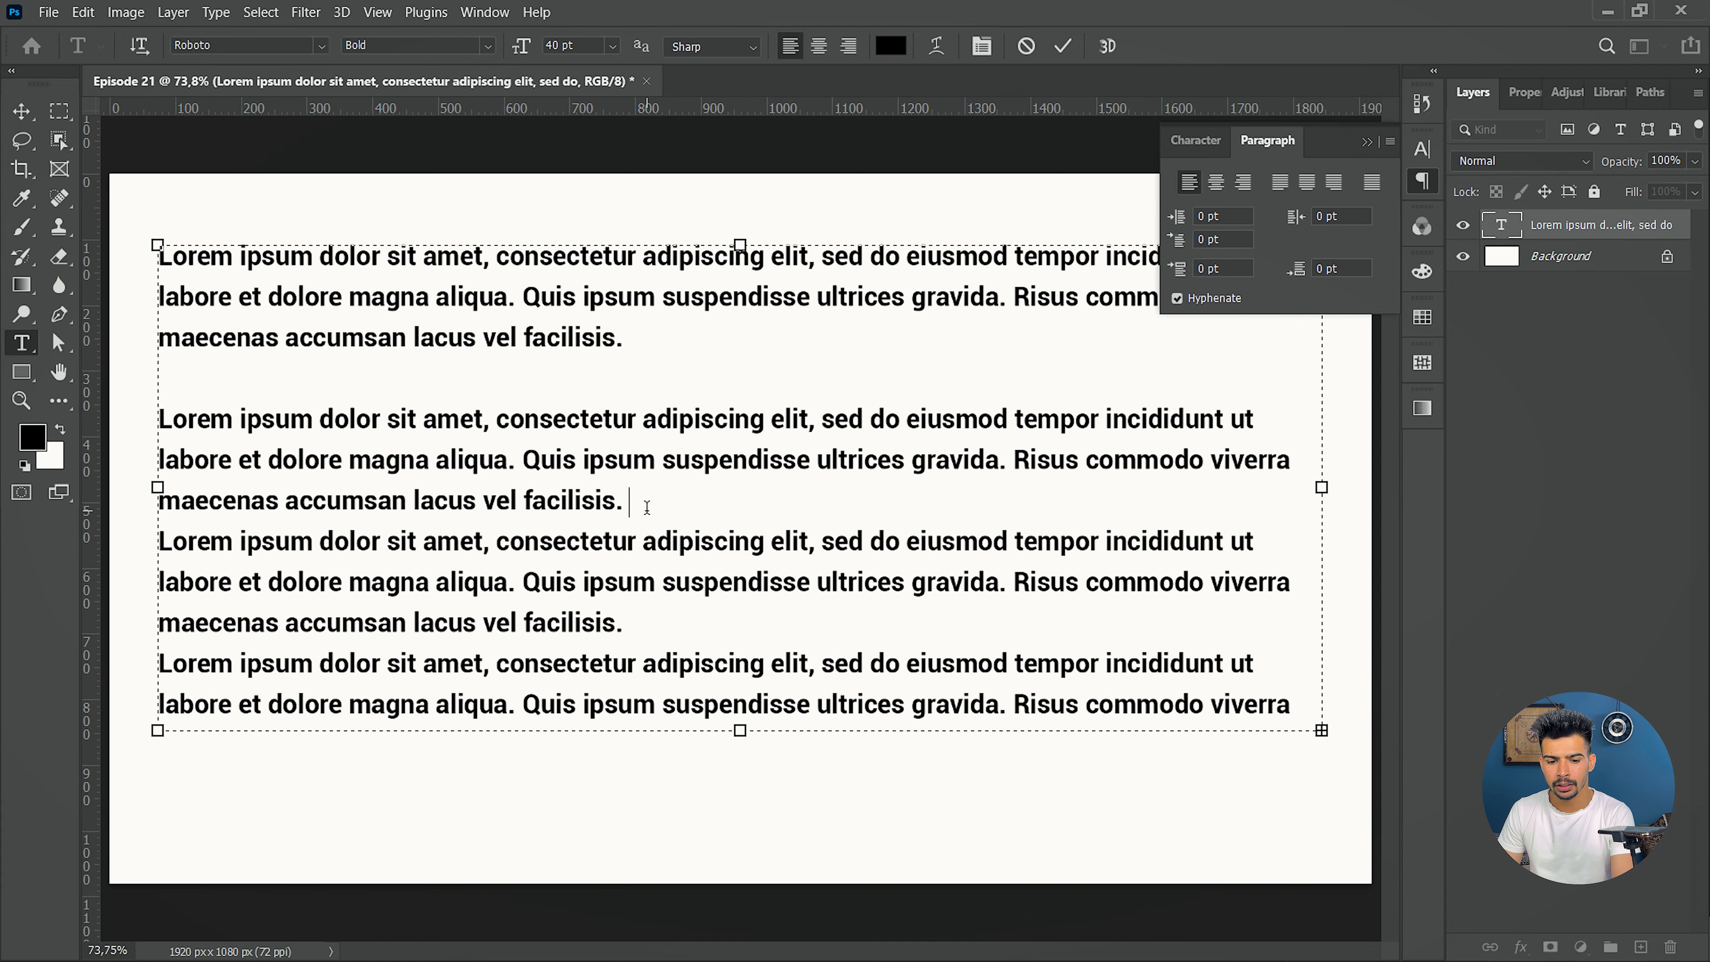
key("Return")
left_click(652, 667)
key("Return")
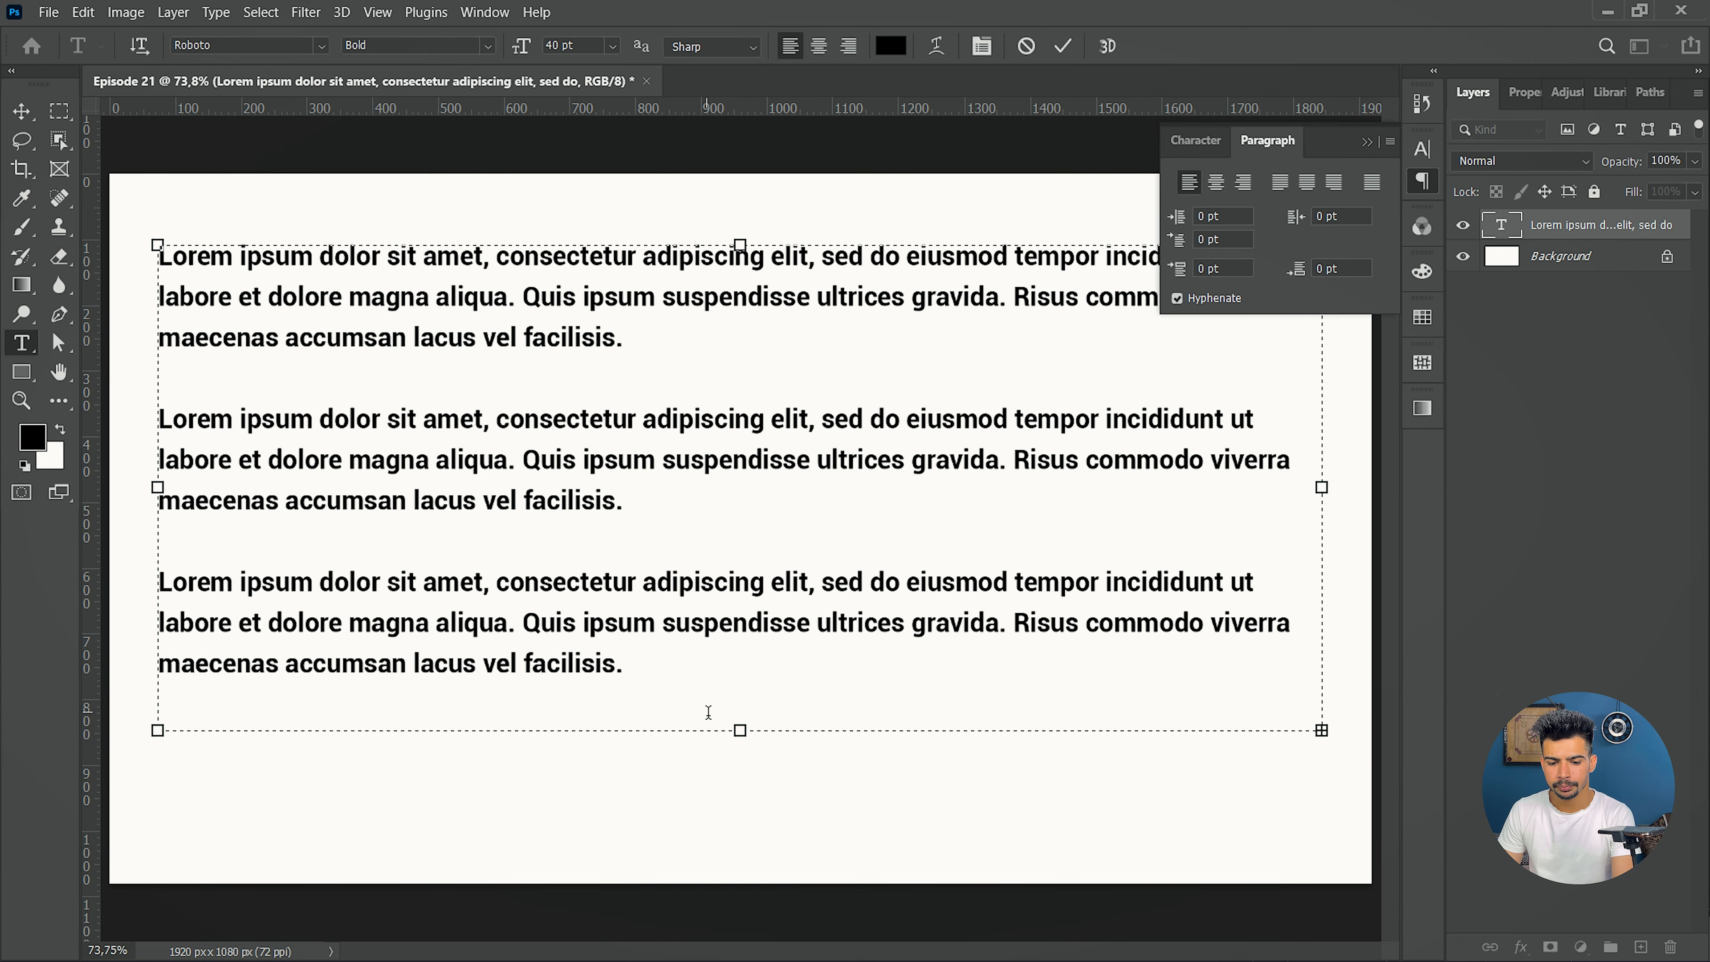
- Extend the text box downward until all four paragraphs fit, commit the text edit and activate the Move tool
left_click_drag(740, 733, 744, 845)
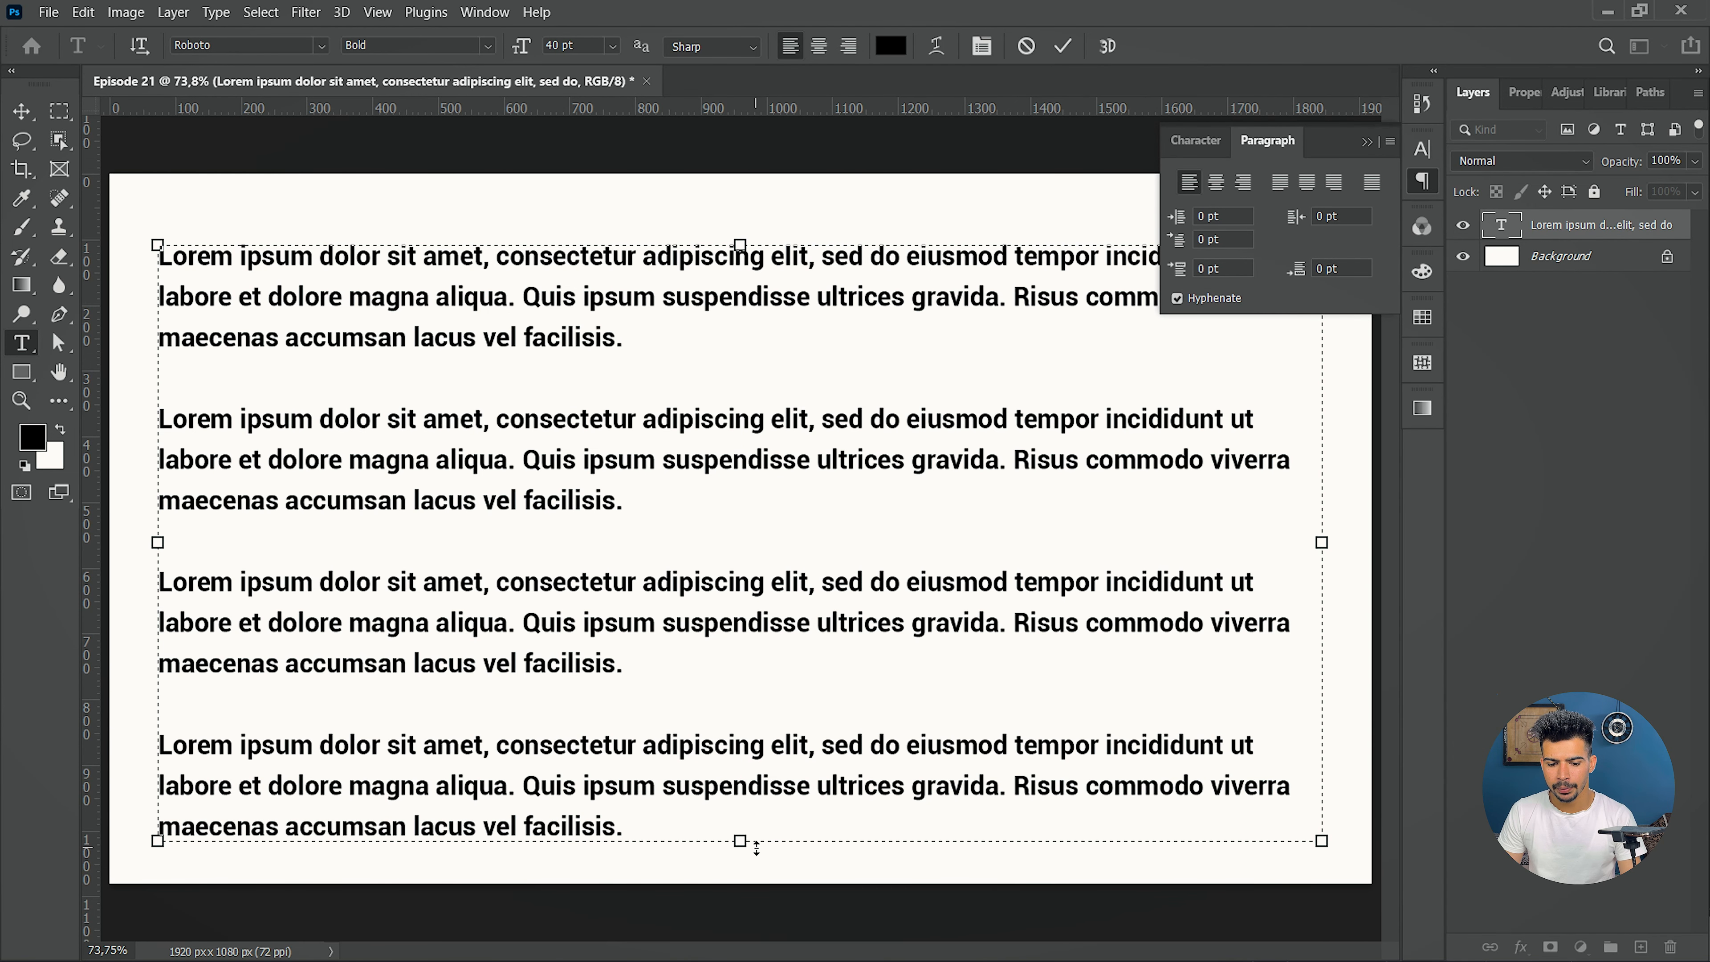
key("ctrl+Return")
key("v")
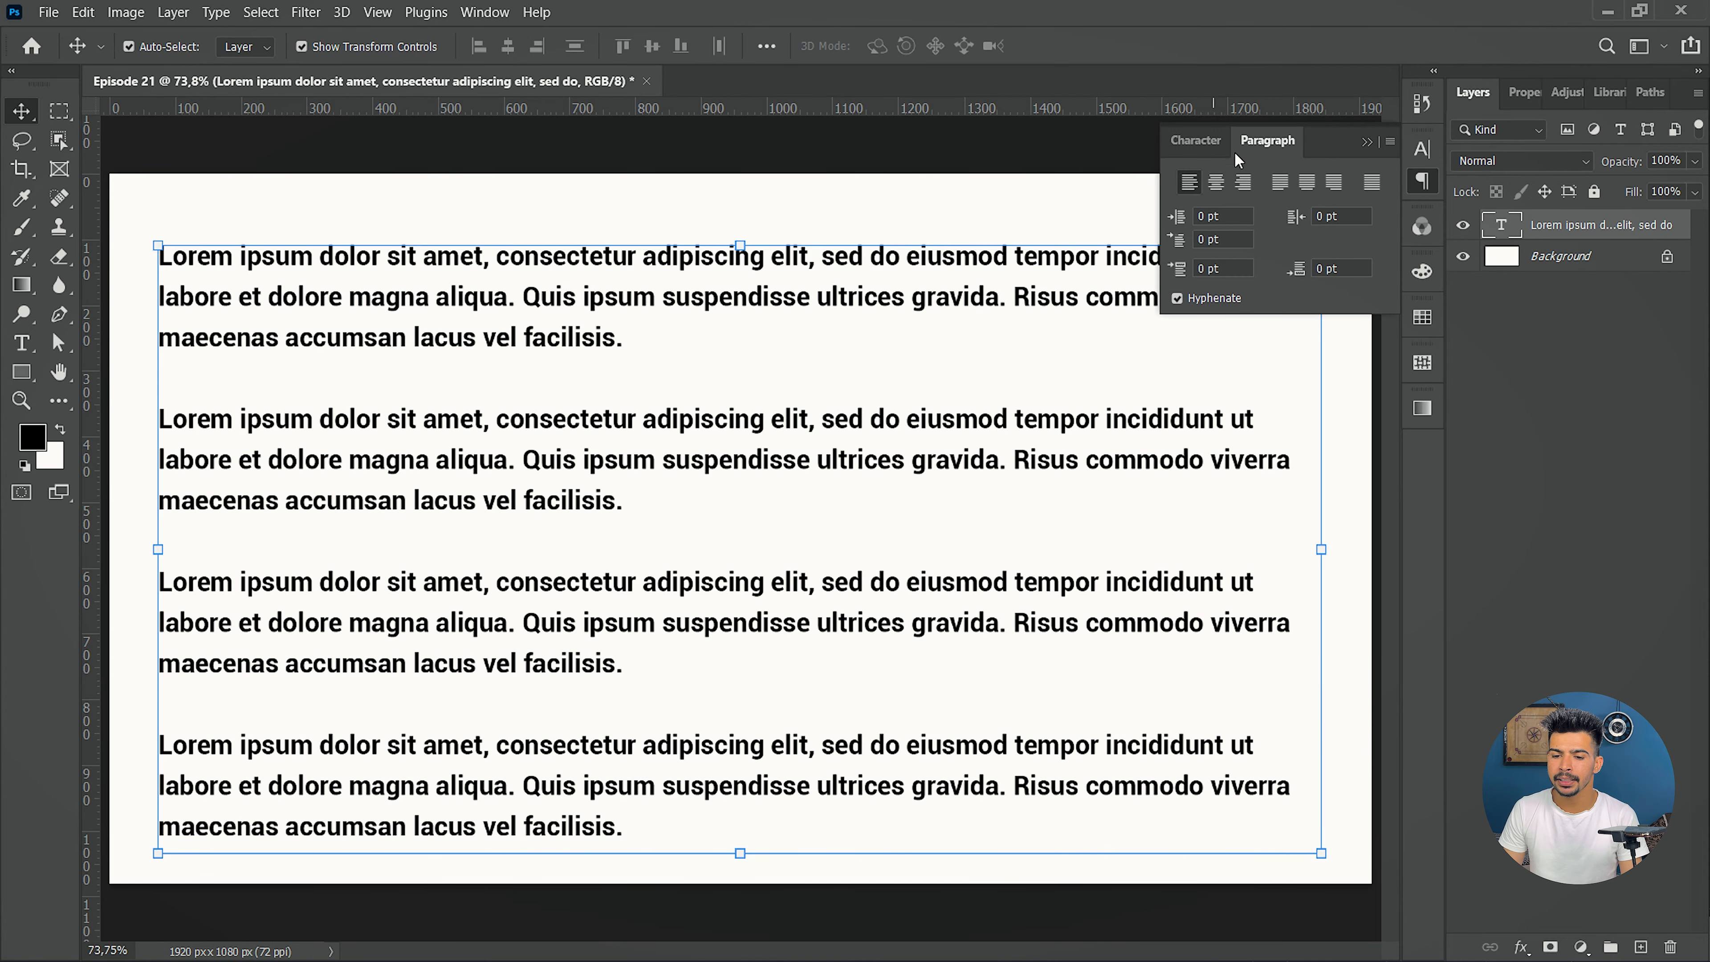
- Try center and right alignment on the paragraphs and restore left alignment
left_click(1215, 182)
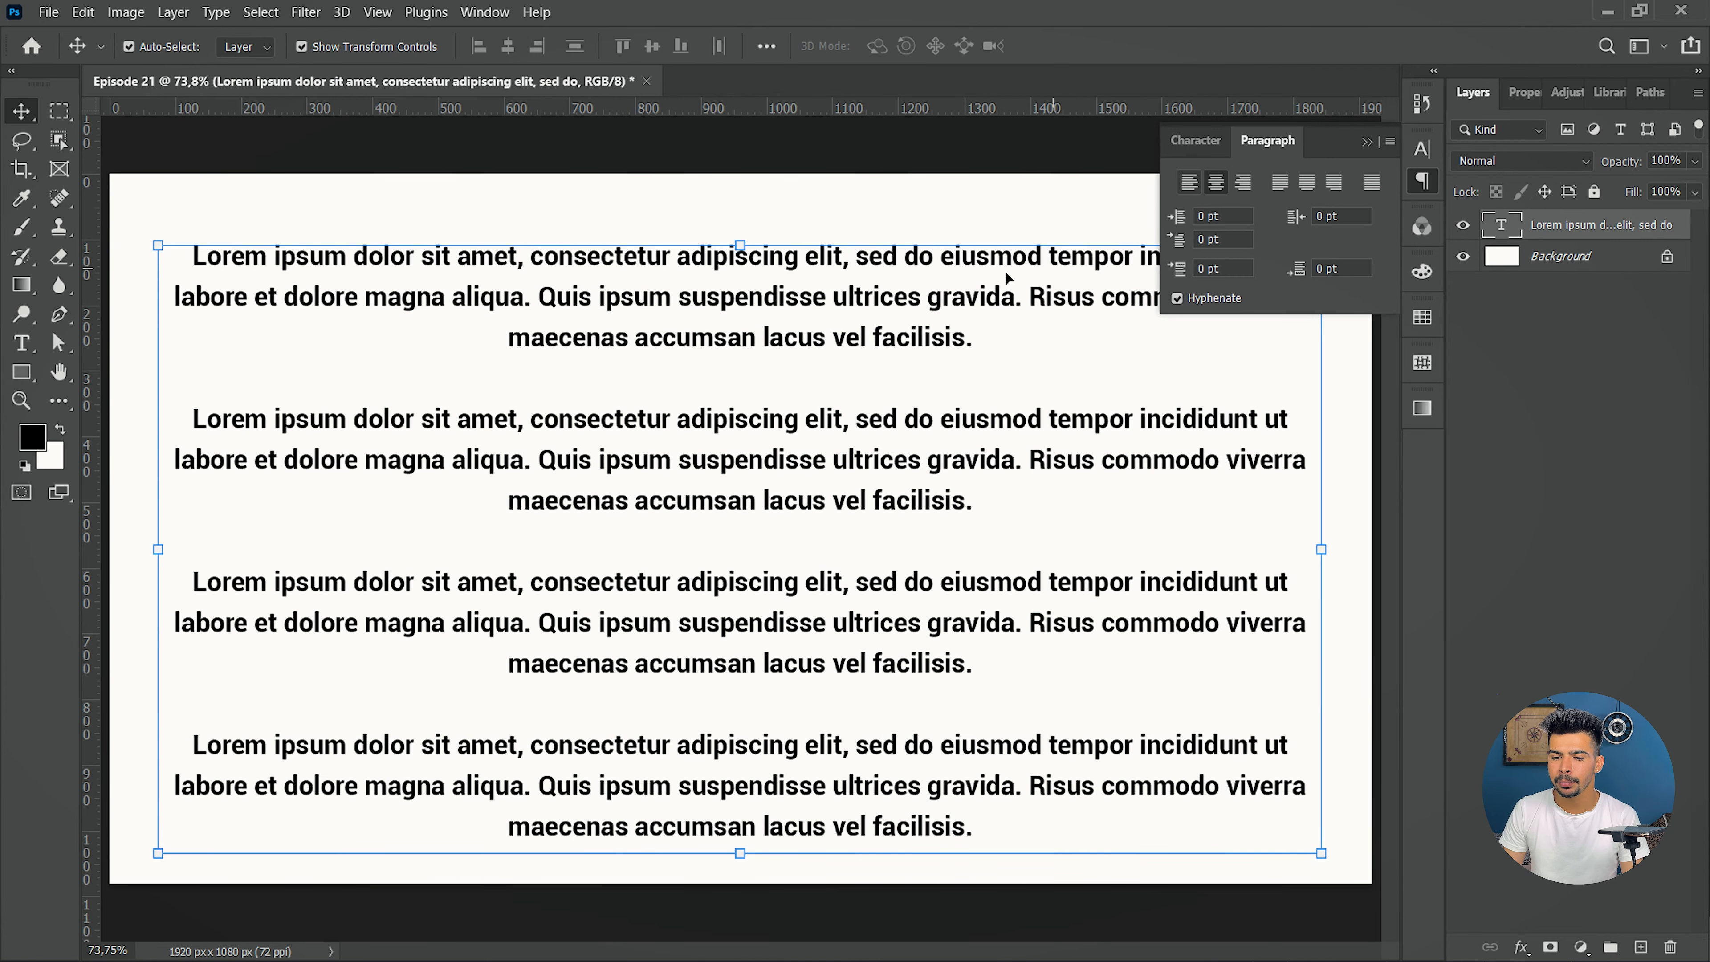
left_click(1243, 183)
left_click(1189, 182)
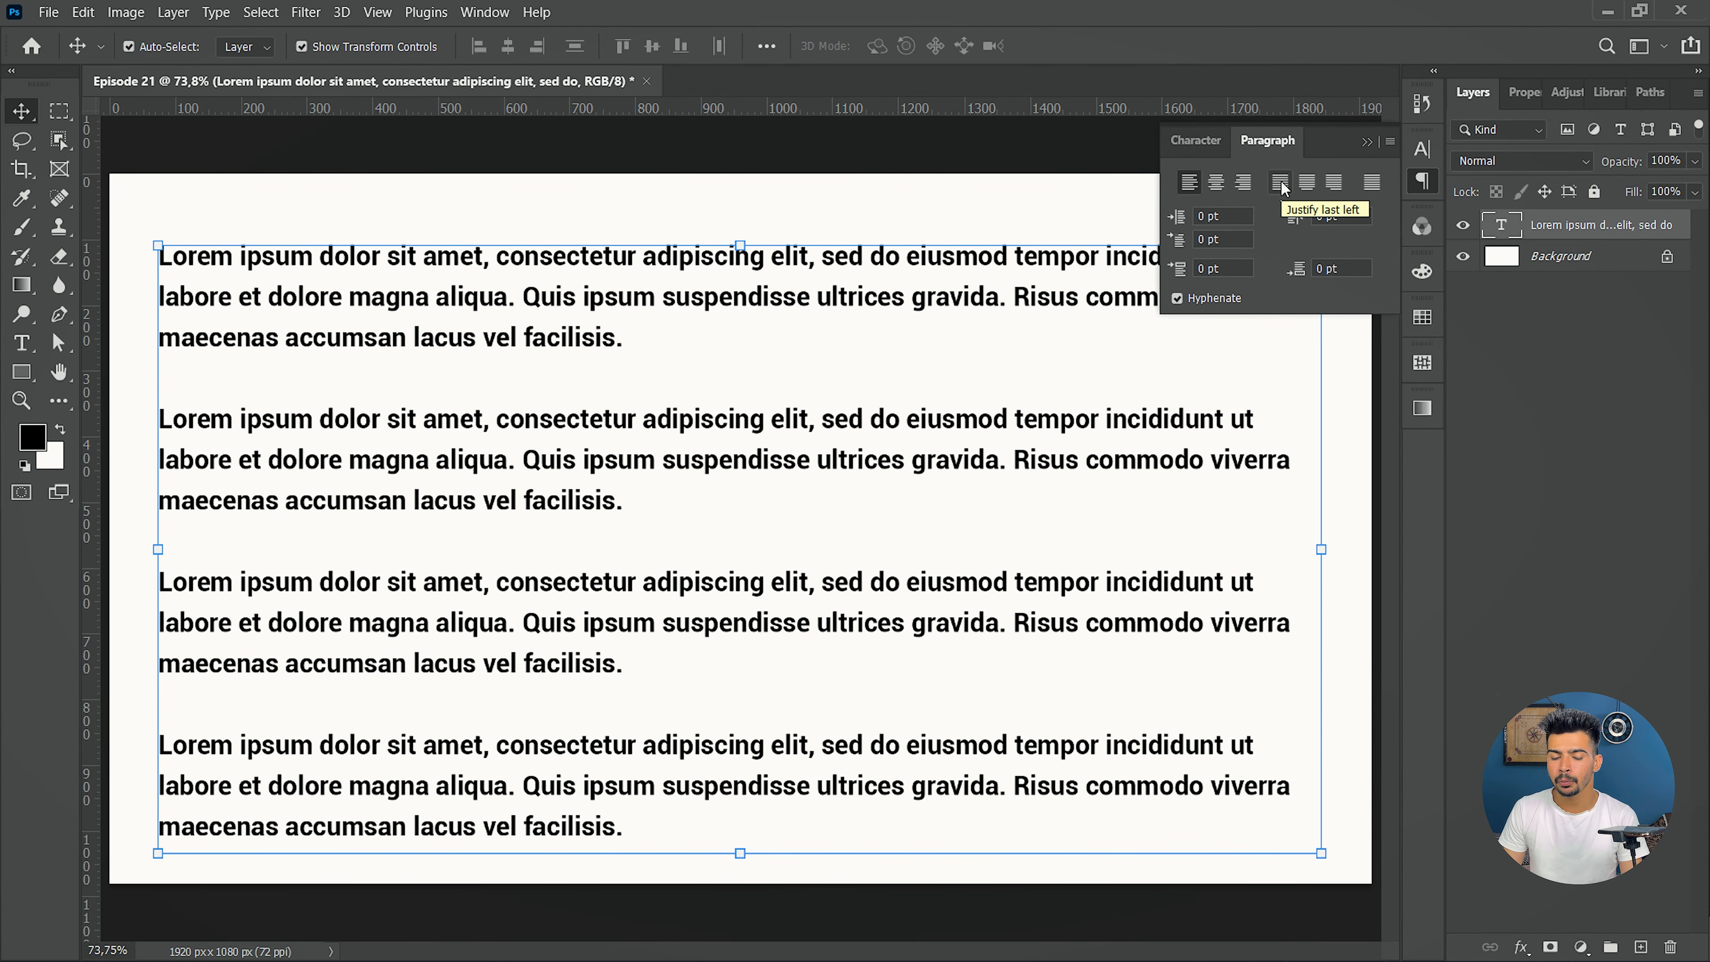
- Try justifying the paragraphs with the last line left, centered, right and fully justified, and restore left alignment
left_click(1281, 183)
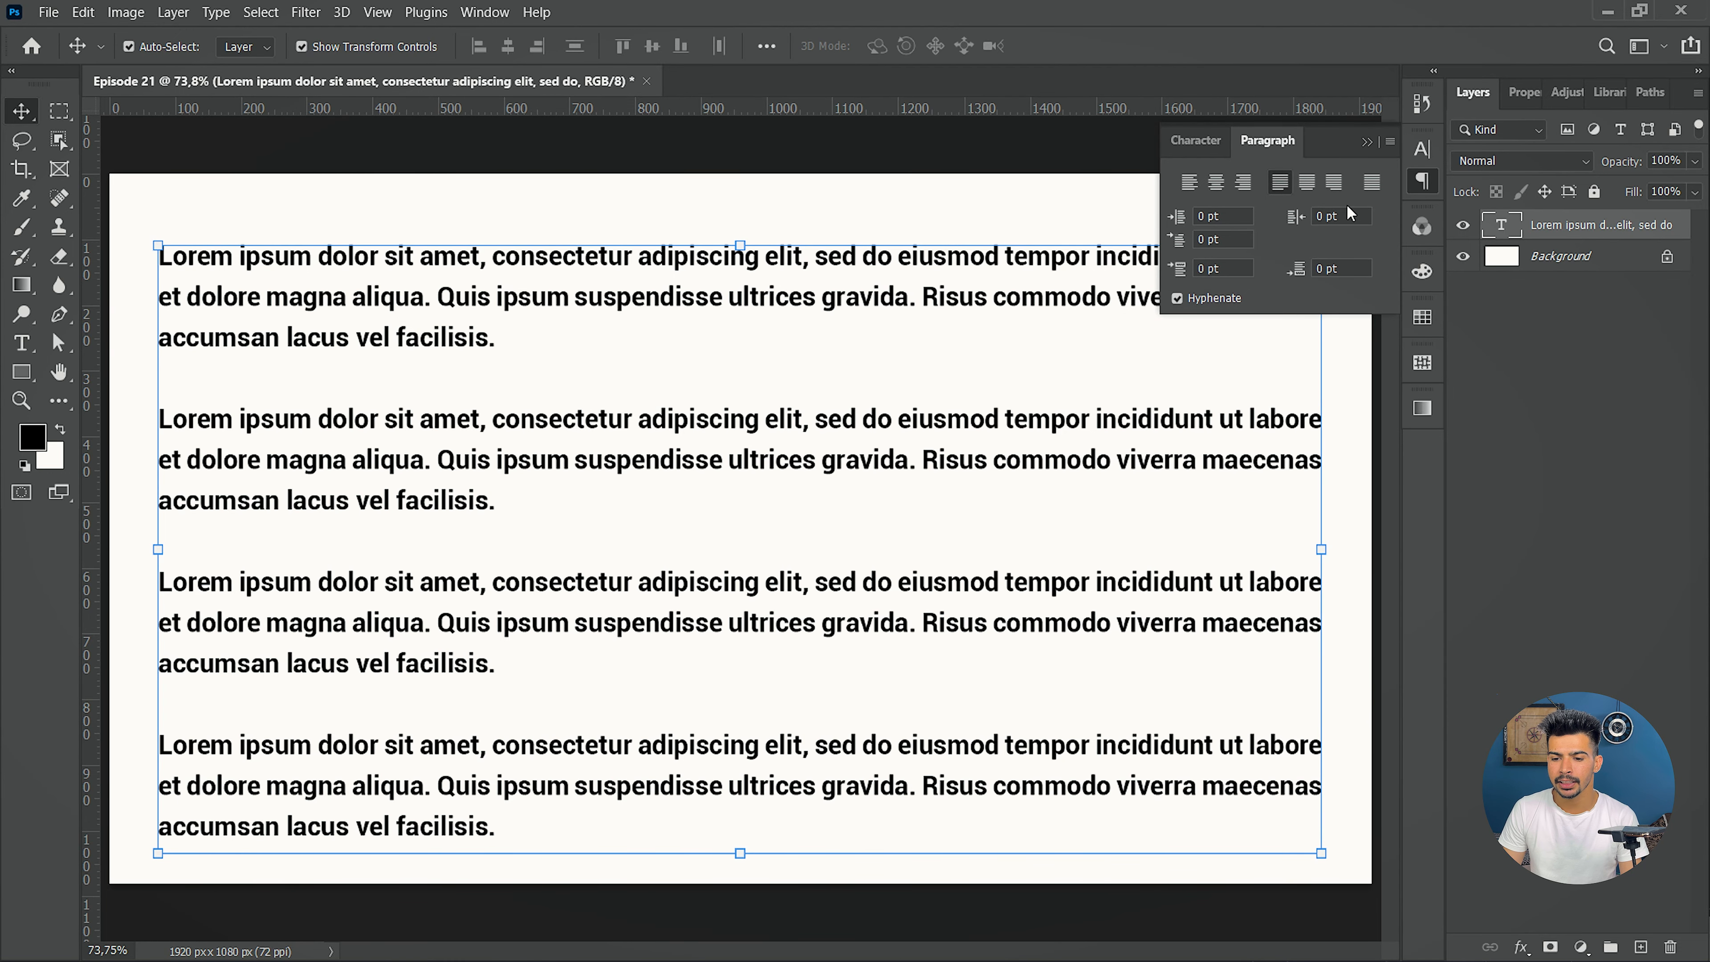
left_click(1189, 183)
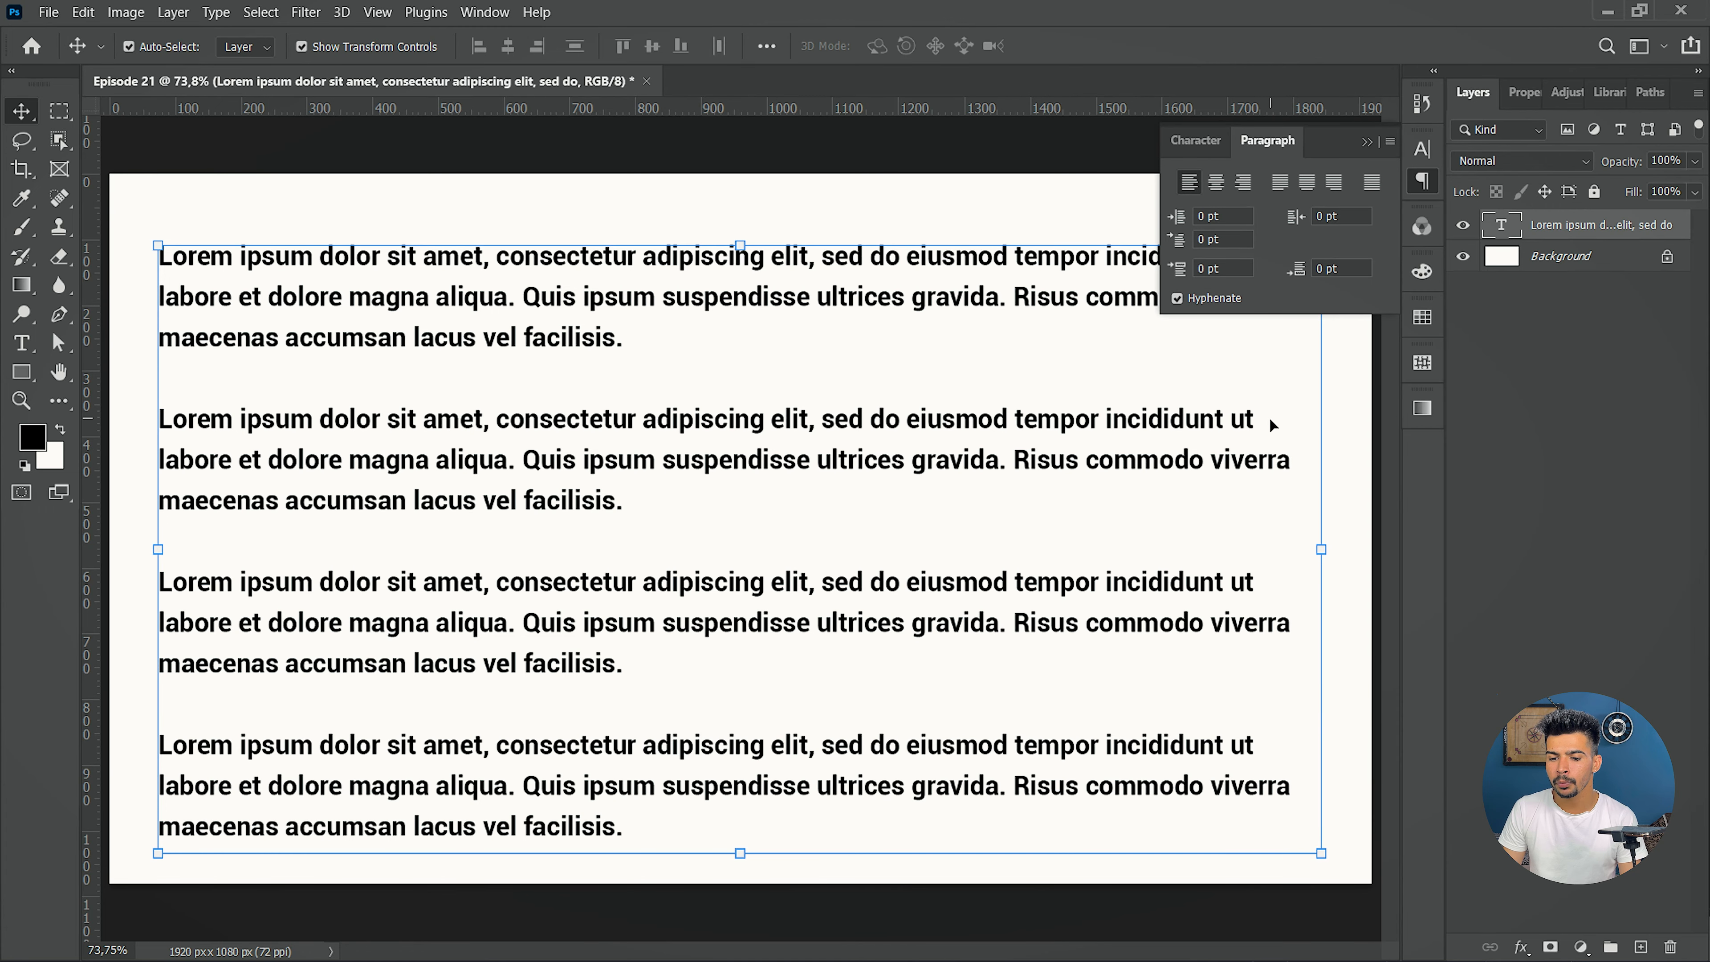
left_click(1279, 182)
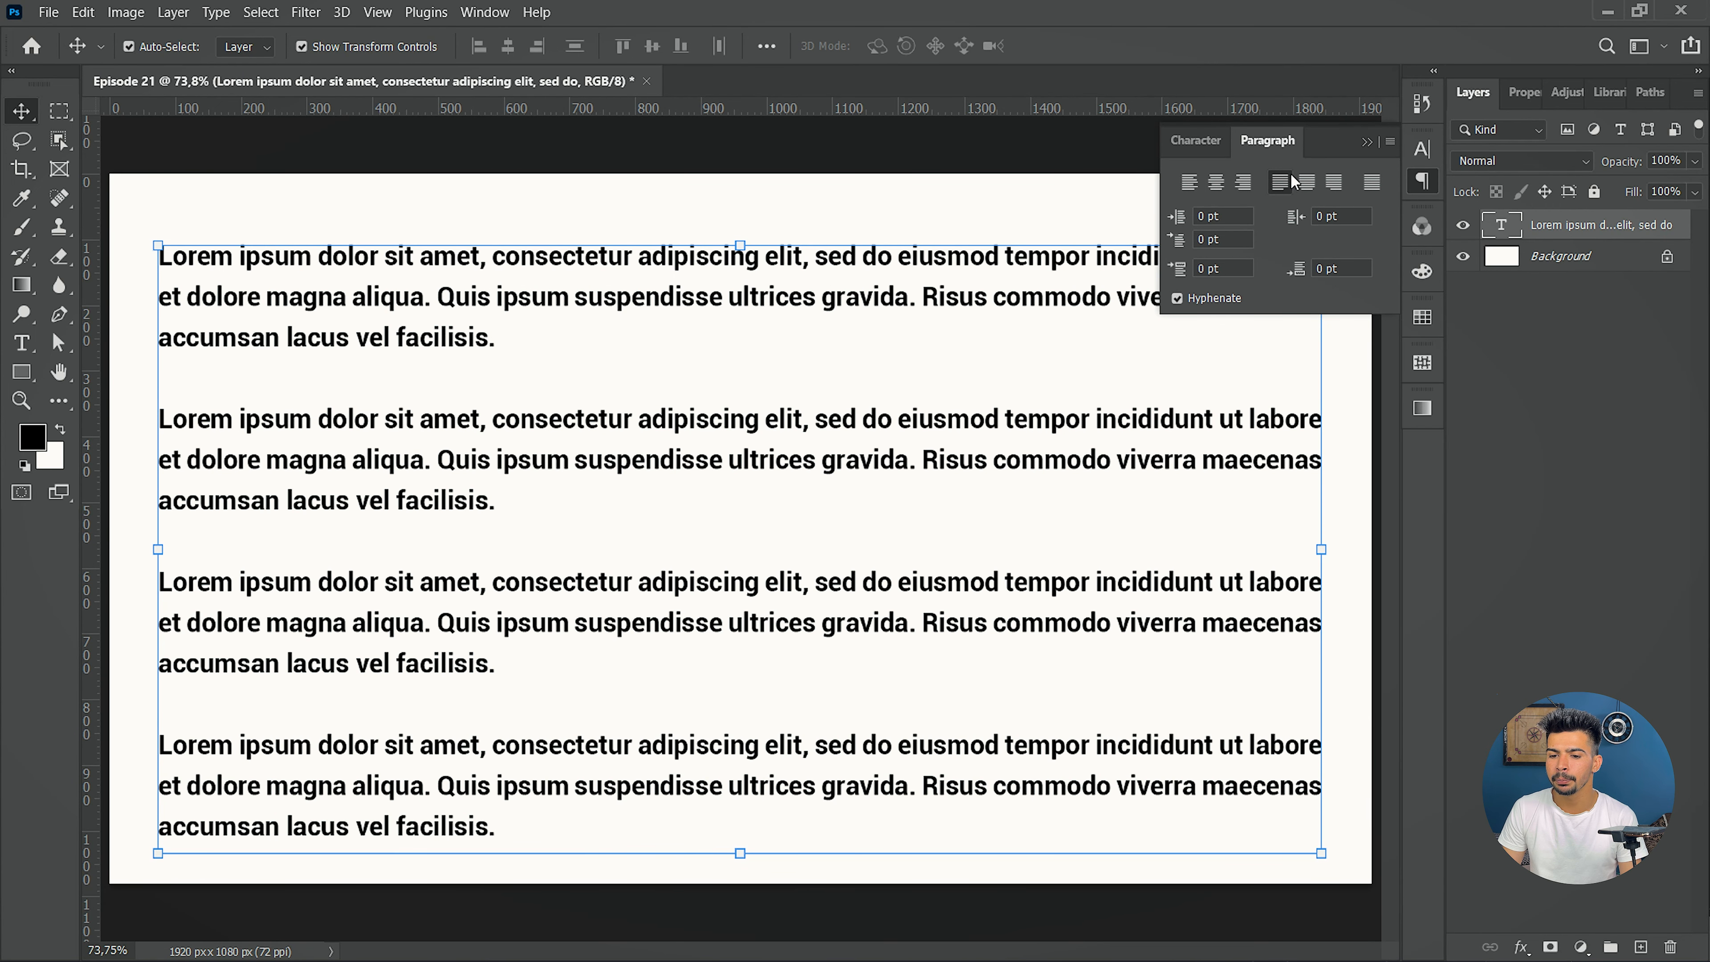
left_click(1307, 182)
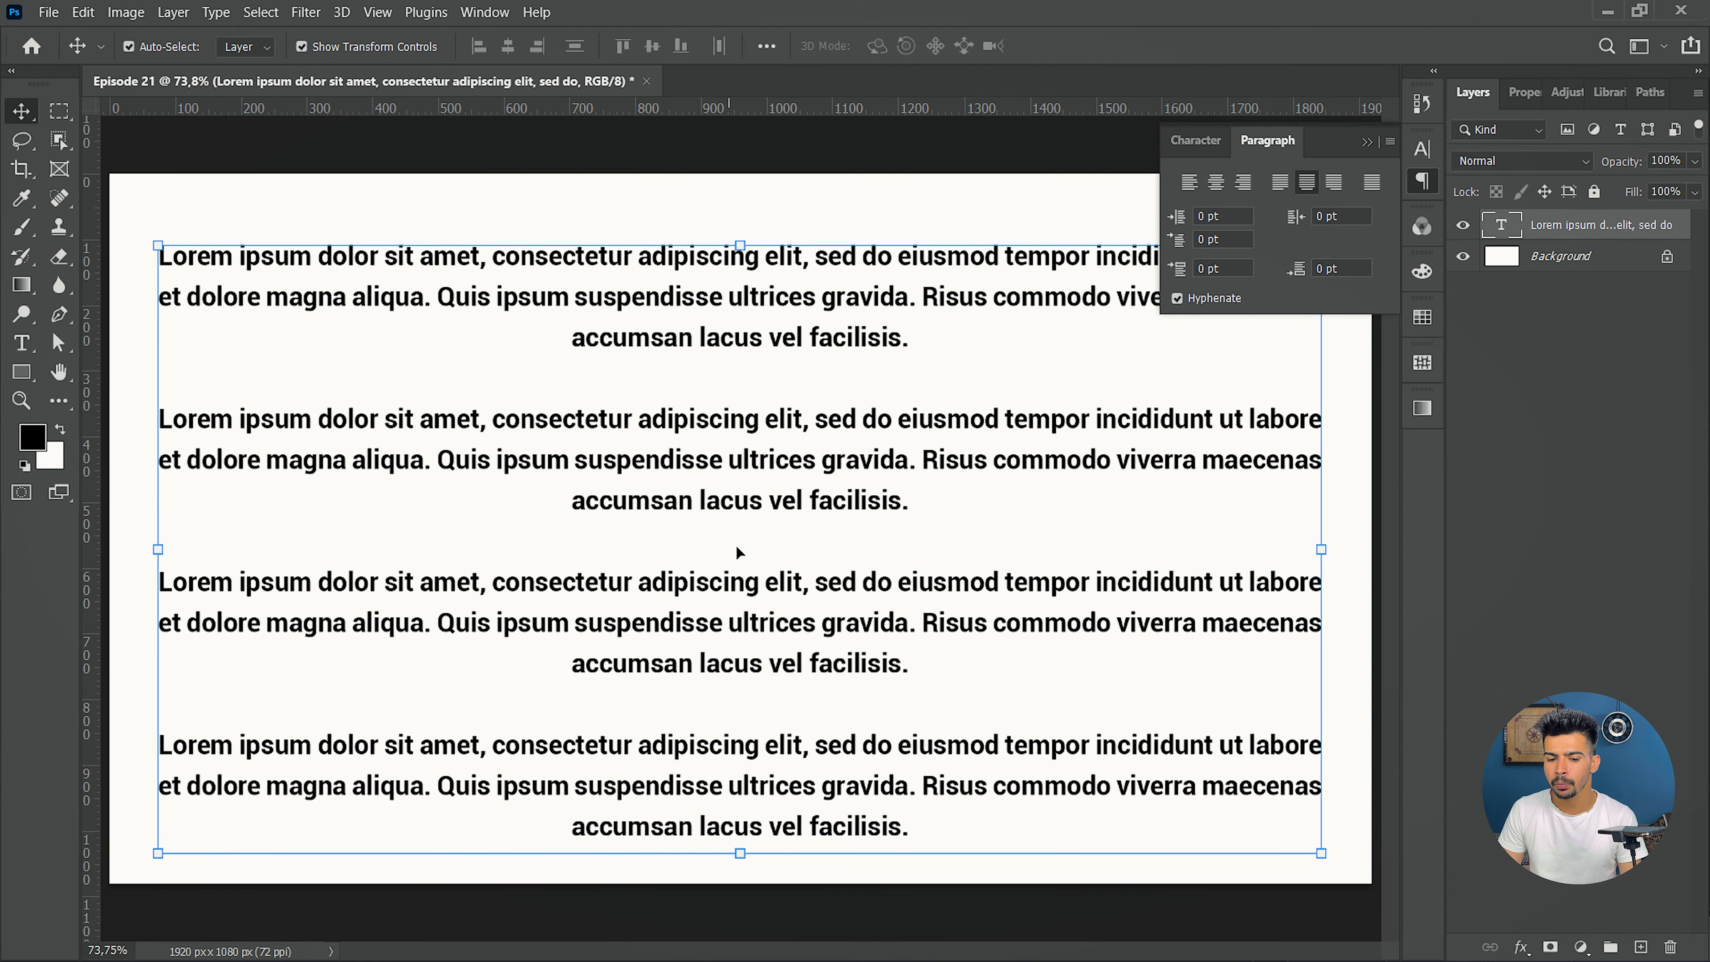
left_click(1334, 182)
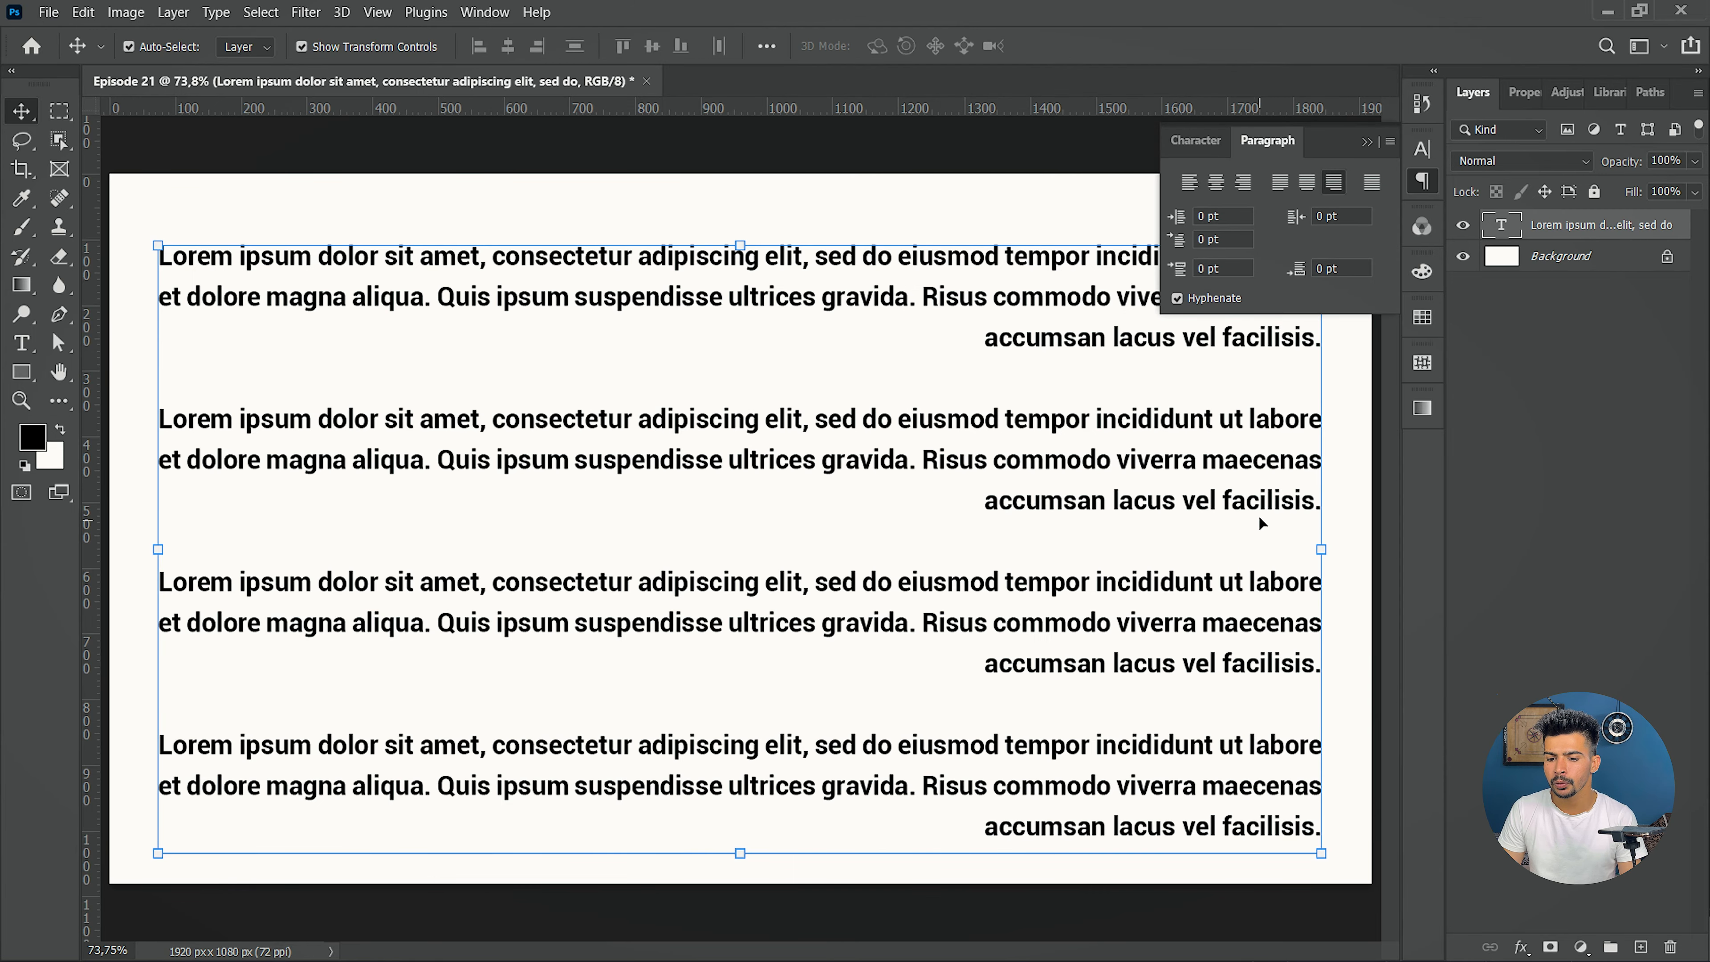
left_click(1374, 189)
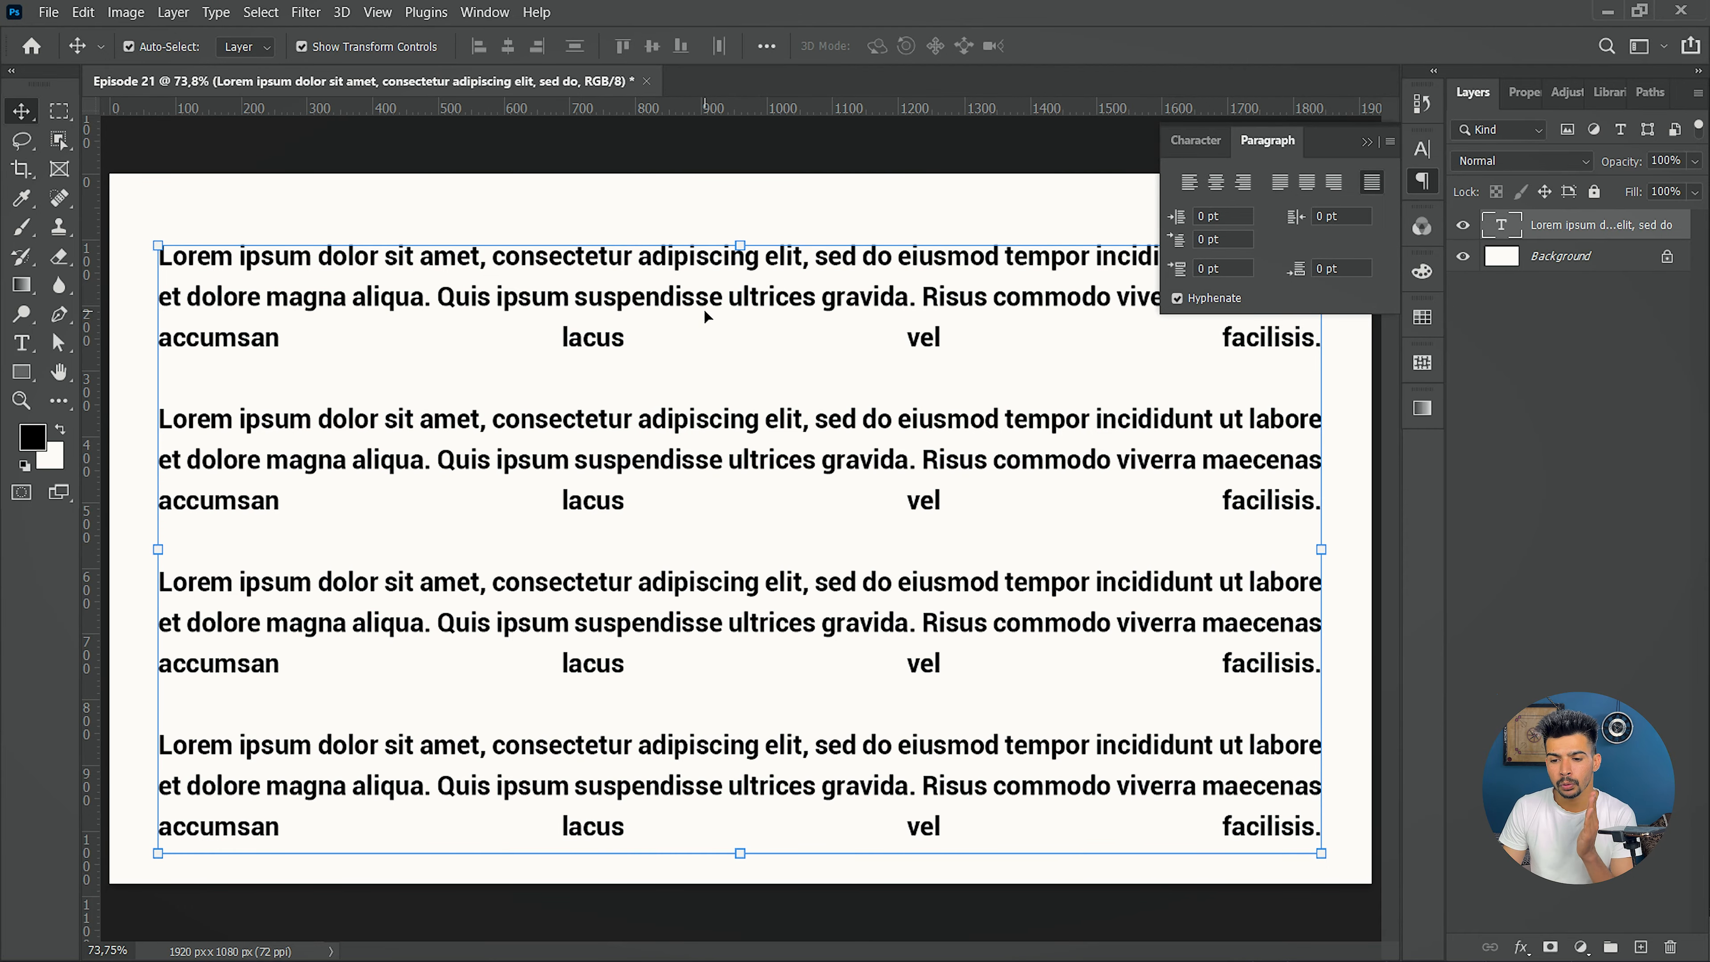
left_click(1189, 182)
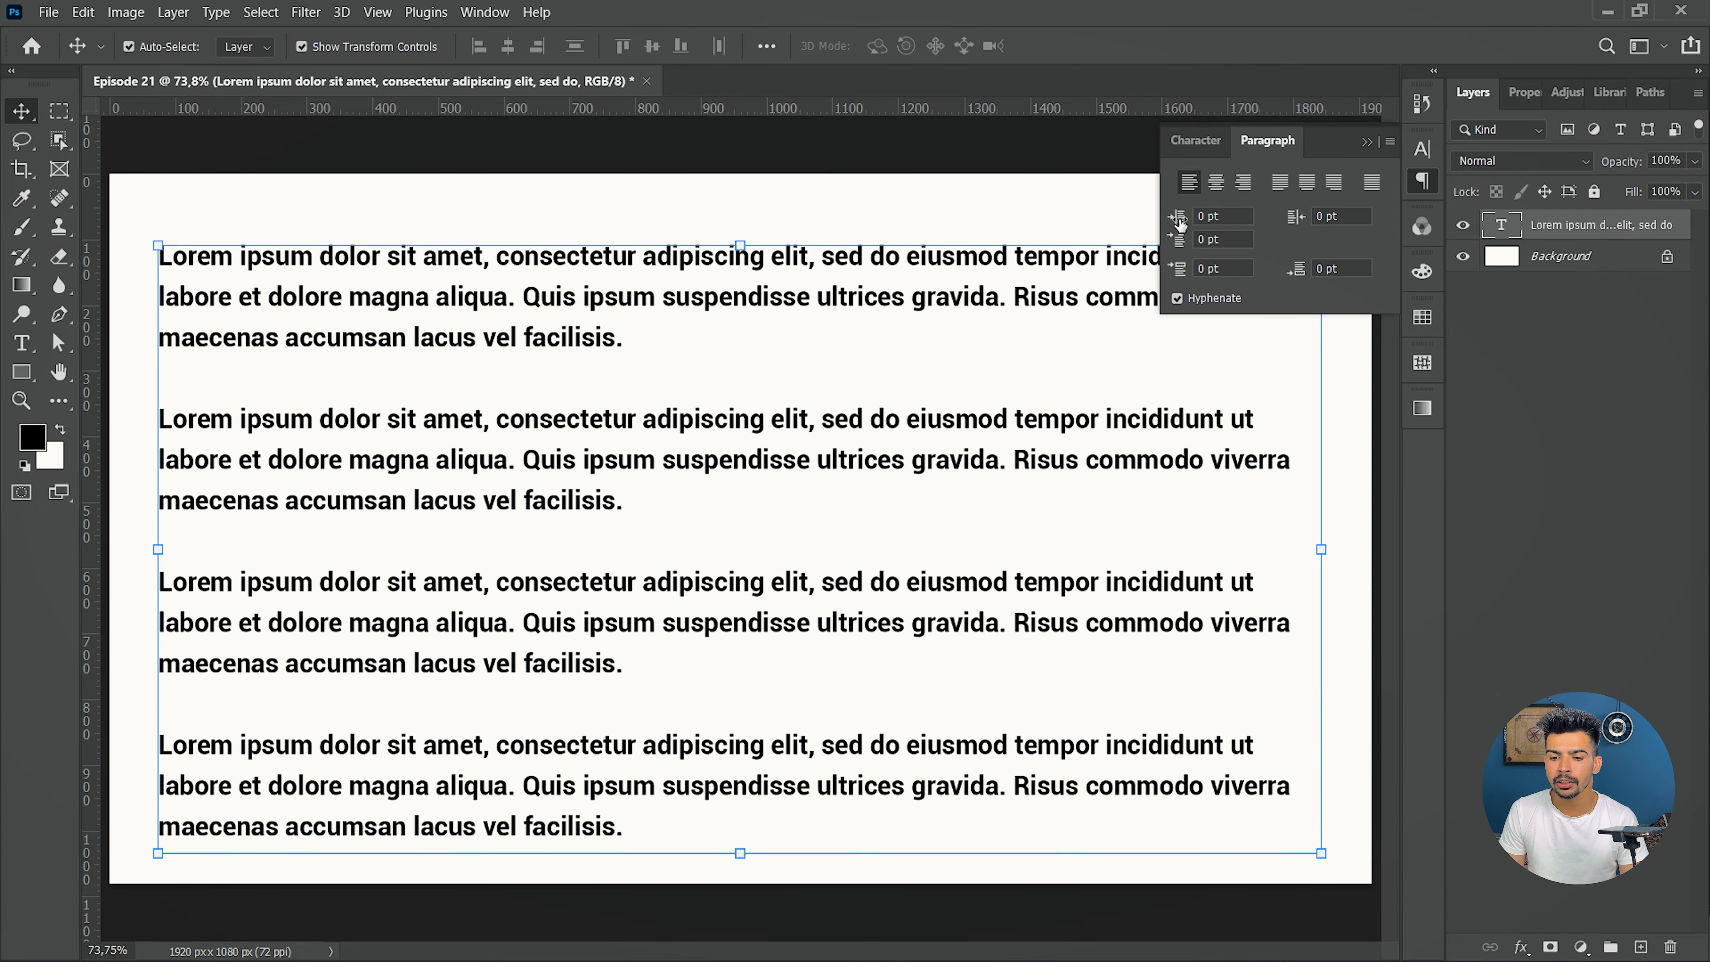
- Try a 66 pt left indent and a 52 pt right indent on the paragraphs, and reset both to 0 pt
left_click_drag(1180, 222, 1324, 222)
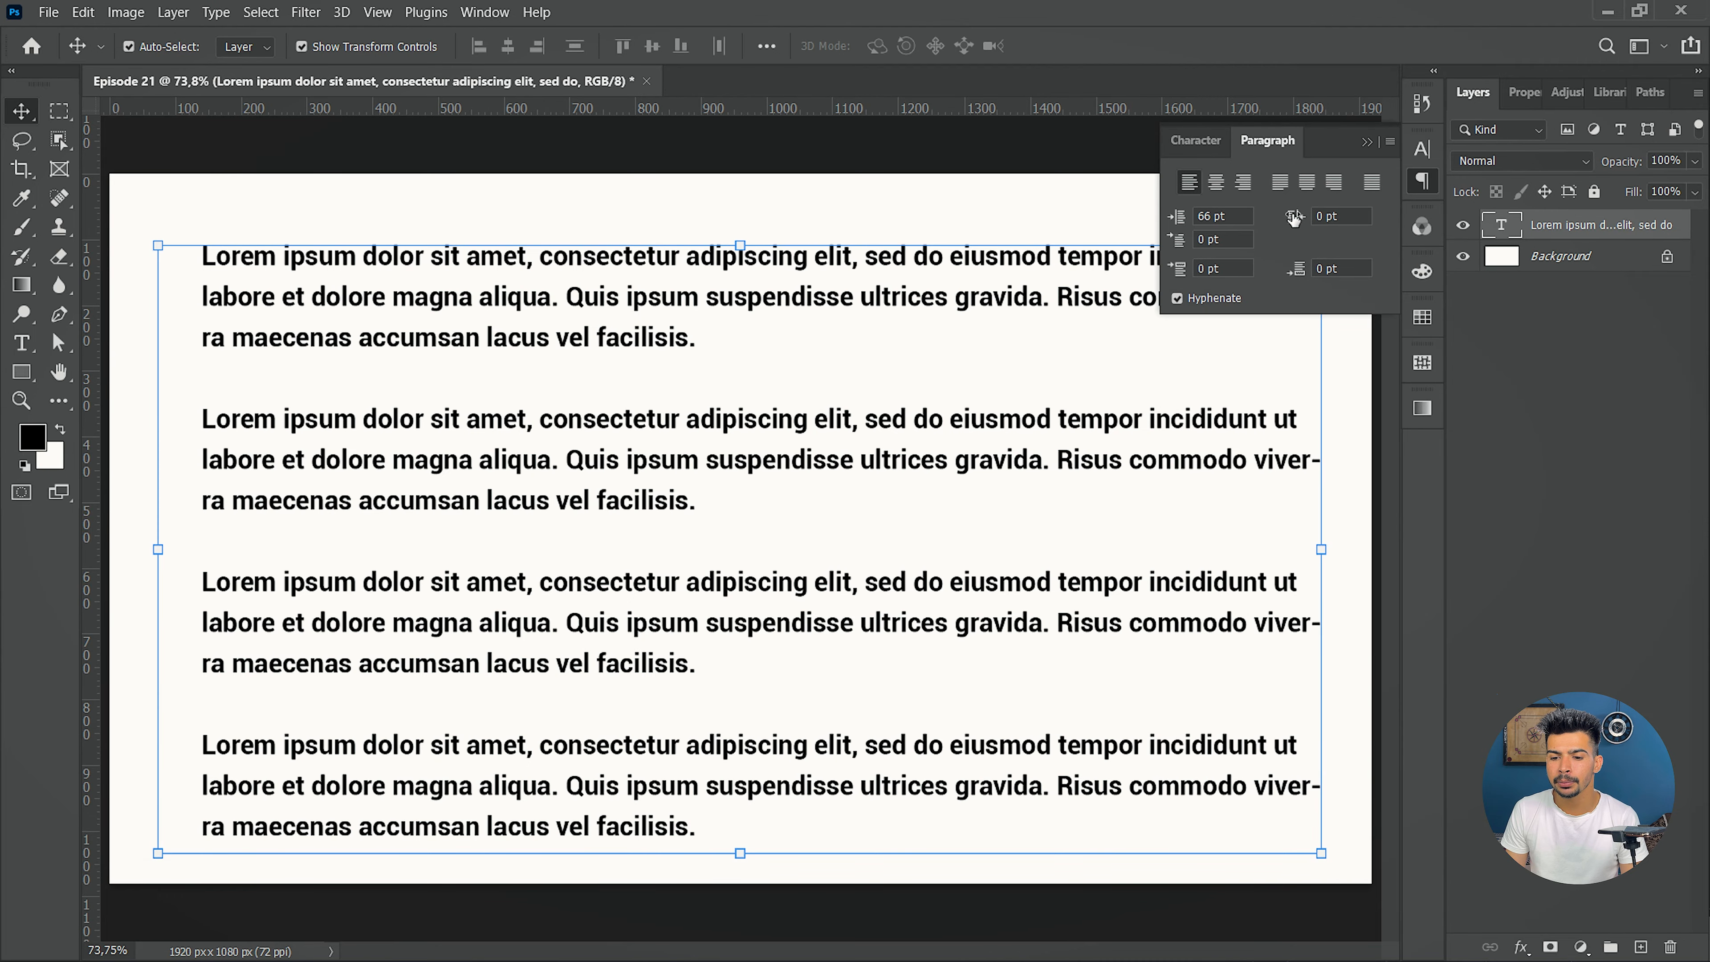
left_click_drag(1295, 219, 1409, 214)
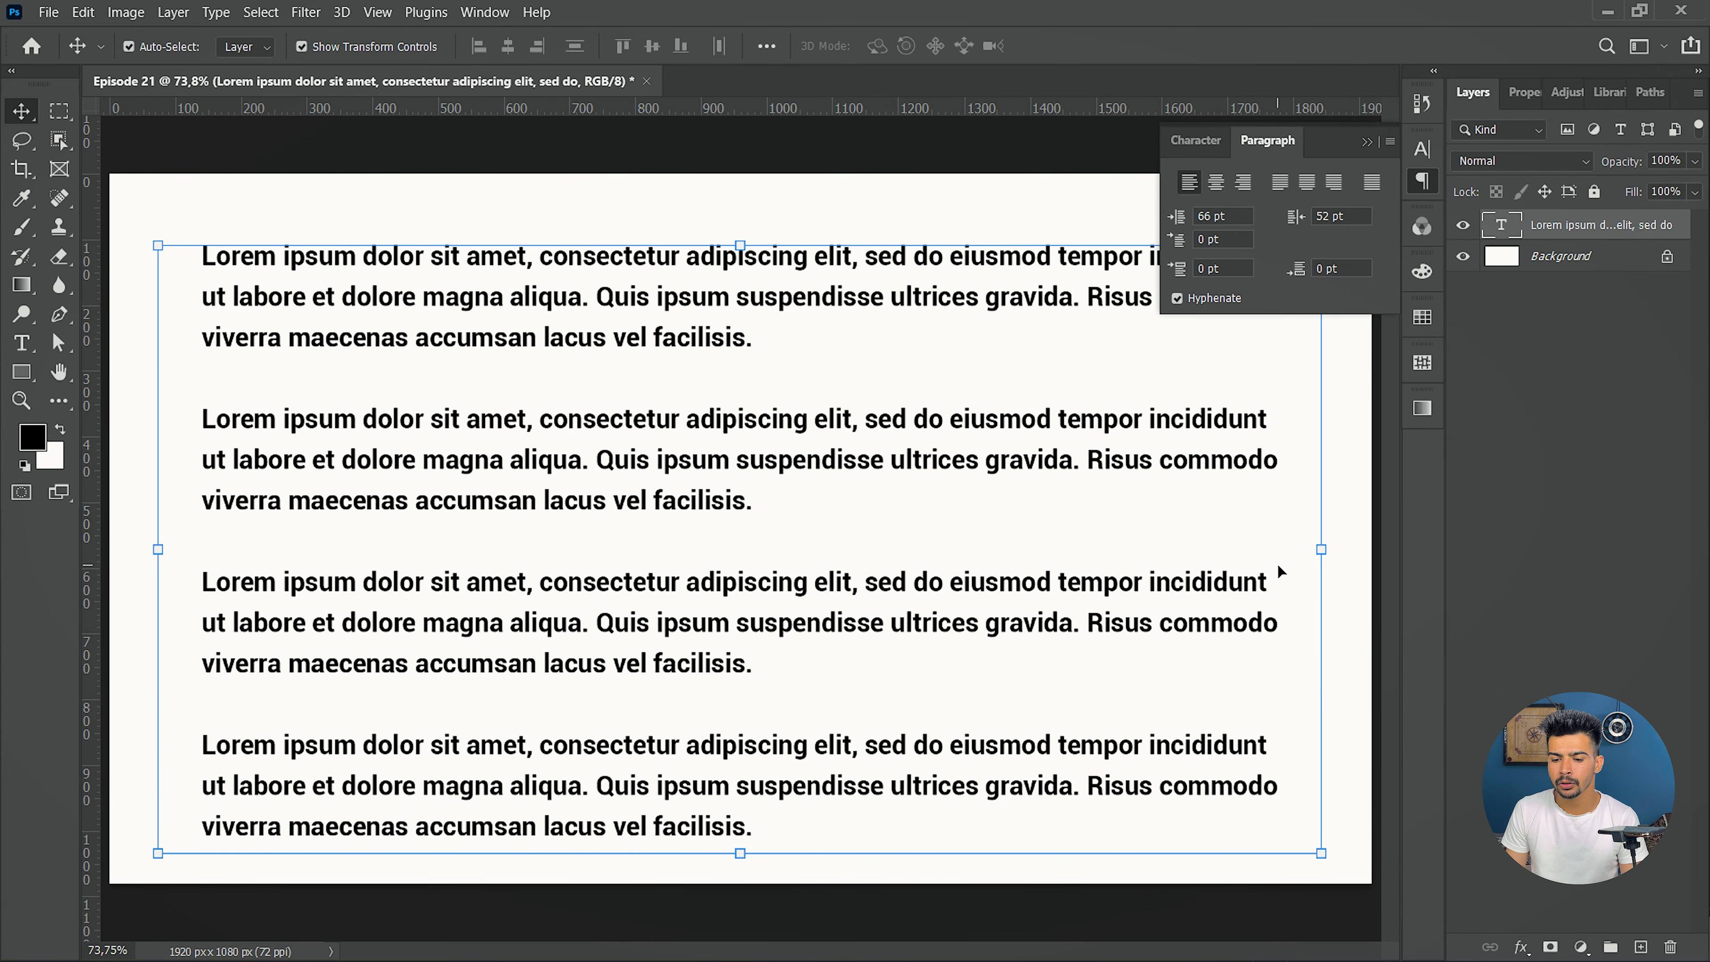
left_click_drag(1343, 214, 1163, 227)
type("0")
key("Return")
type("-0")
key("Return")
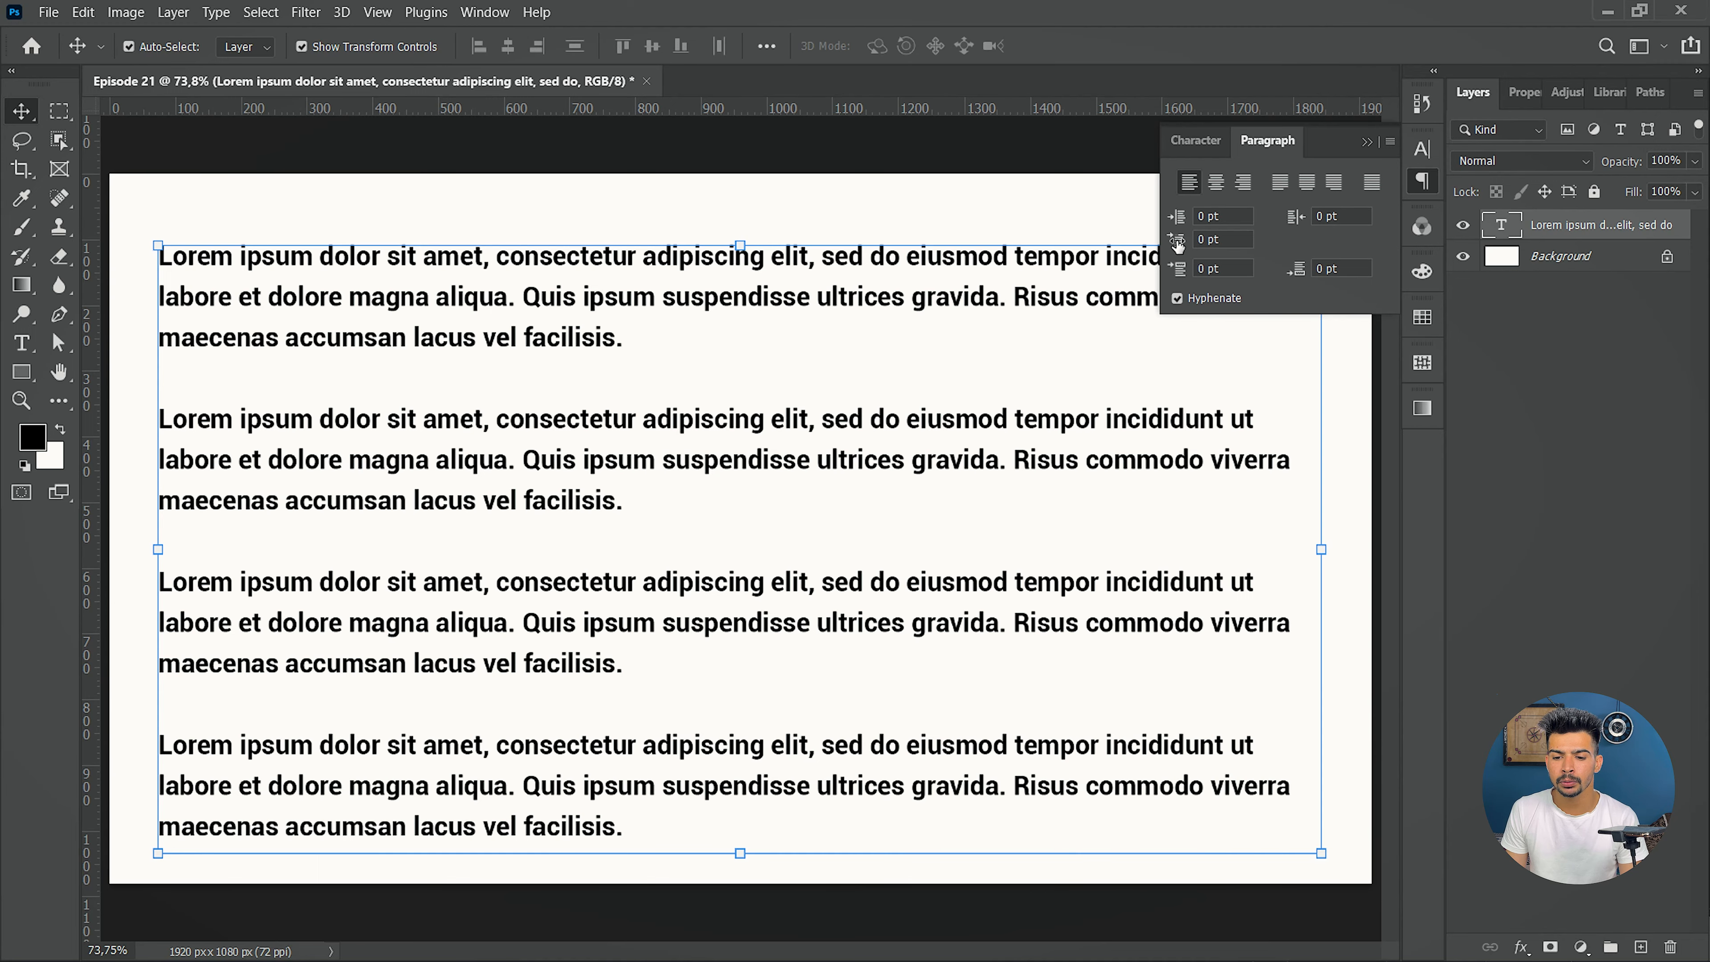
- Try a 71 pt first-line indent on the paragraphs and undo it
left_click_drag(1180, 244, 1277, 229)
type("71")
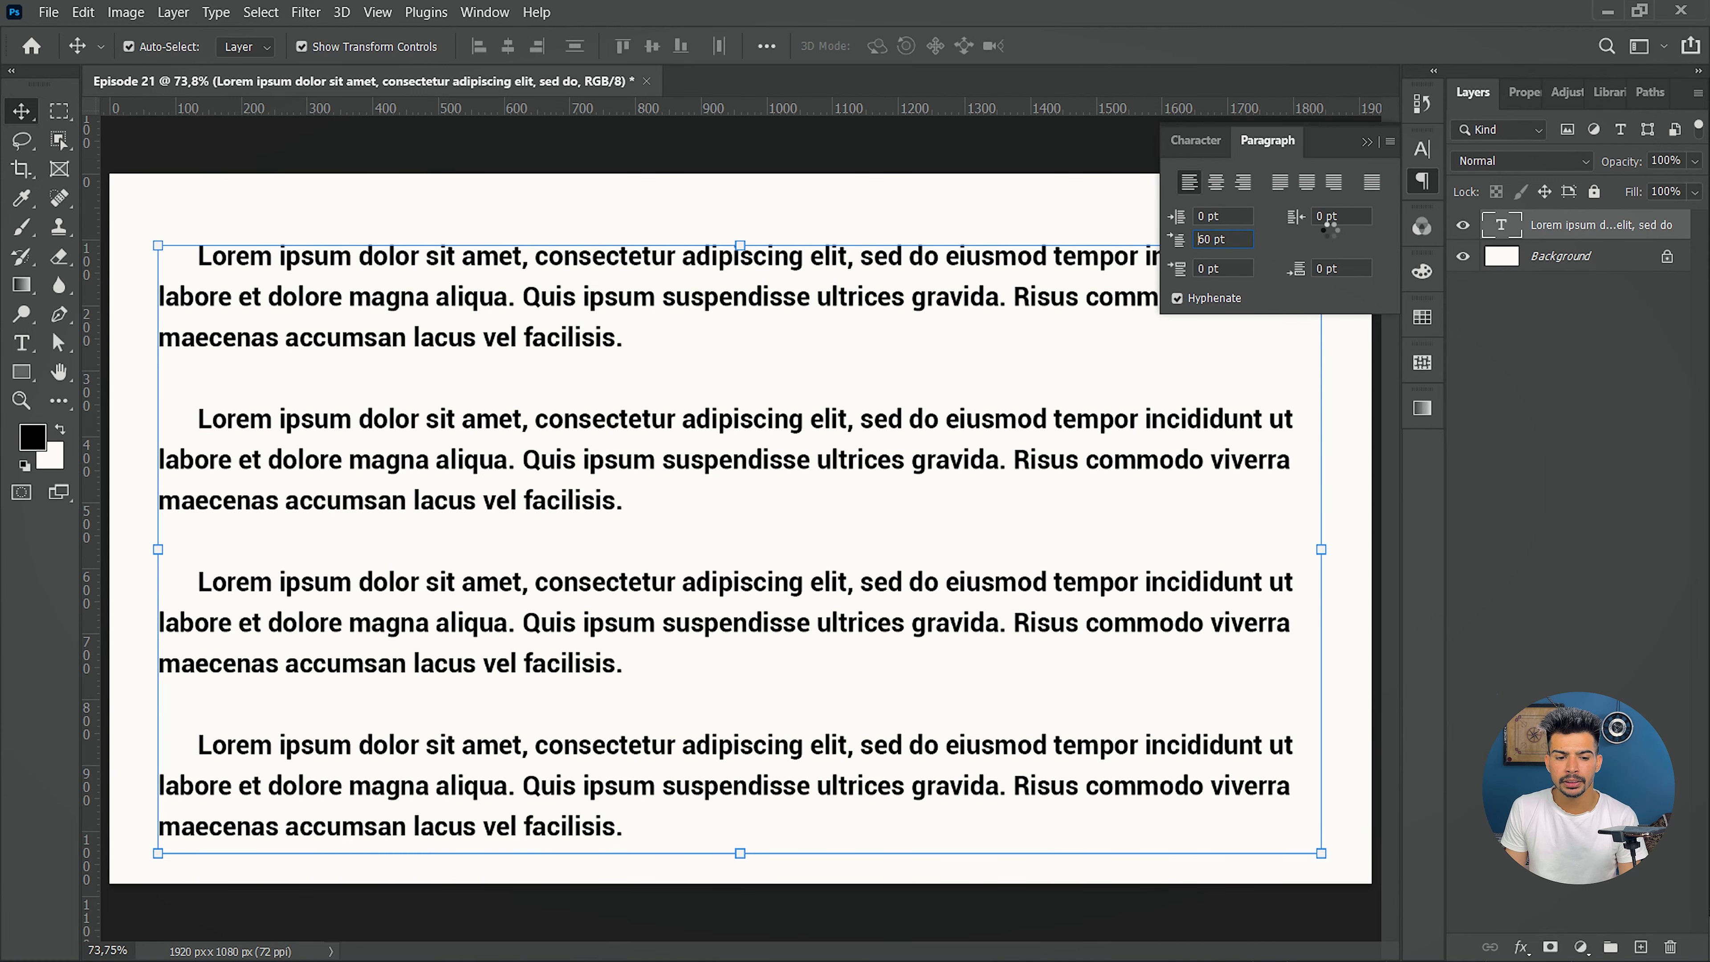
key("Return")
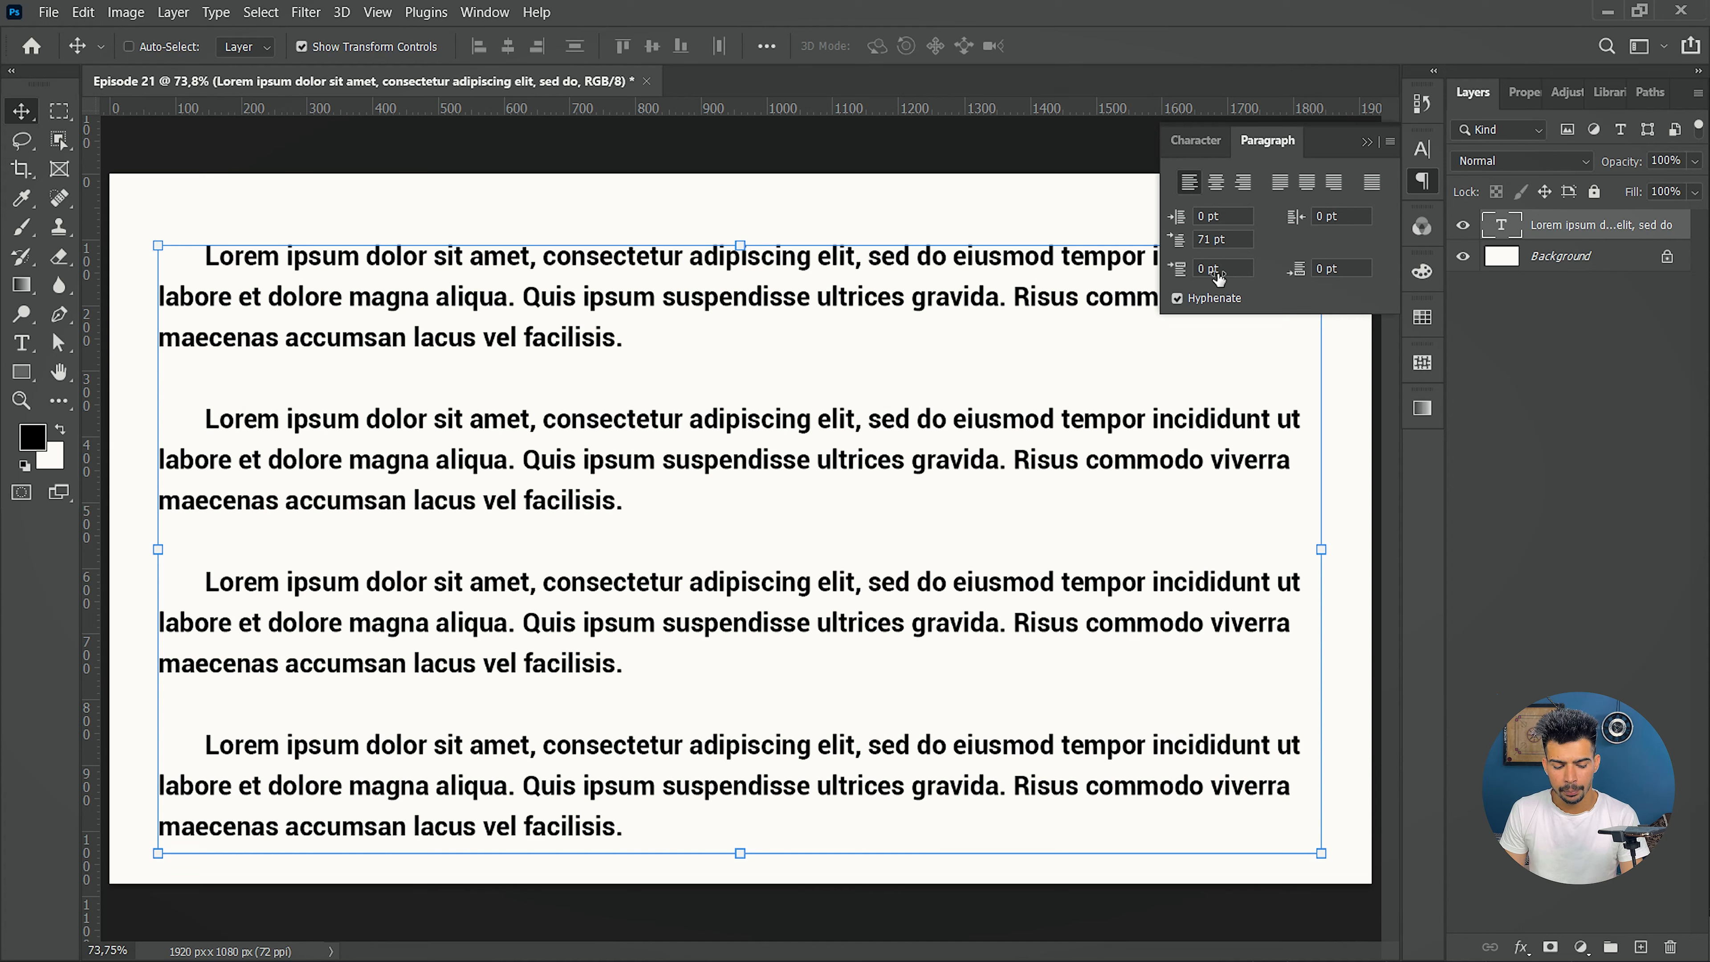
key("ctrl+z")
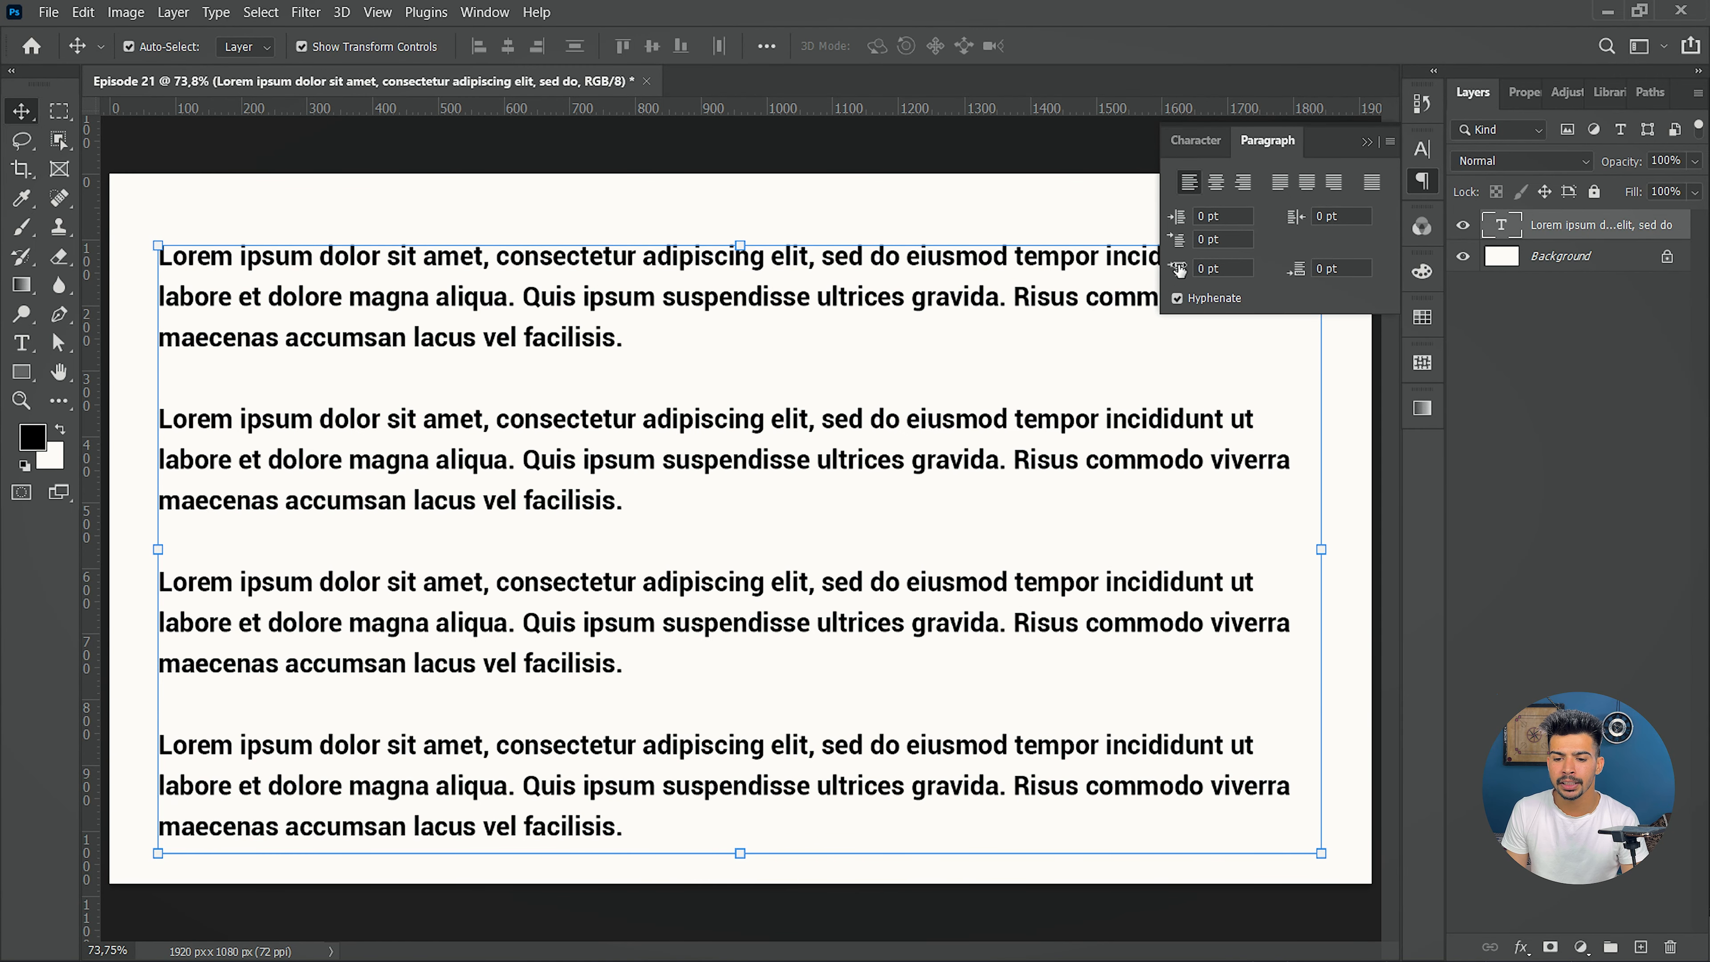
- Try 26 pt of space before the paragraphs, undo it, and try adding space after them
left_click_drag(1180, 271, 1237, 266)
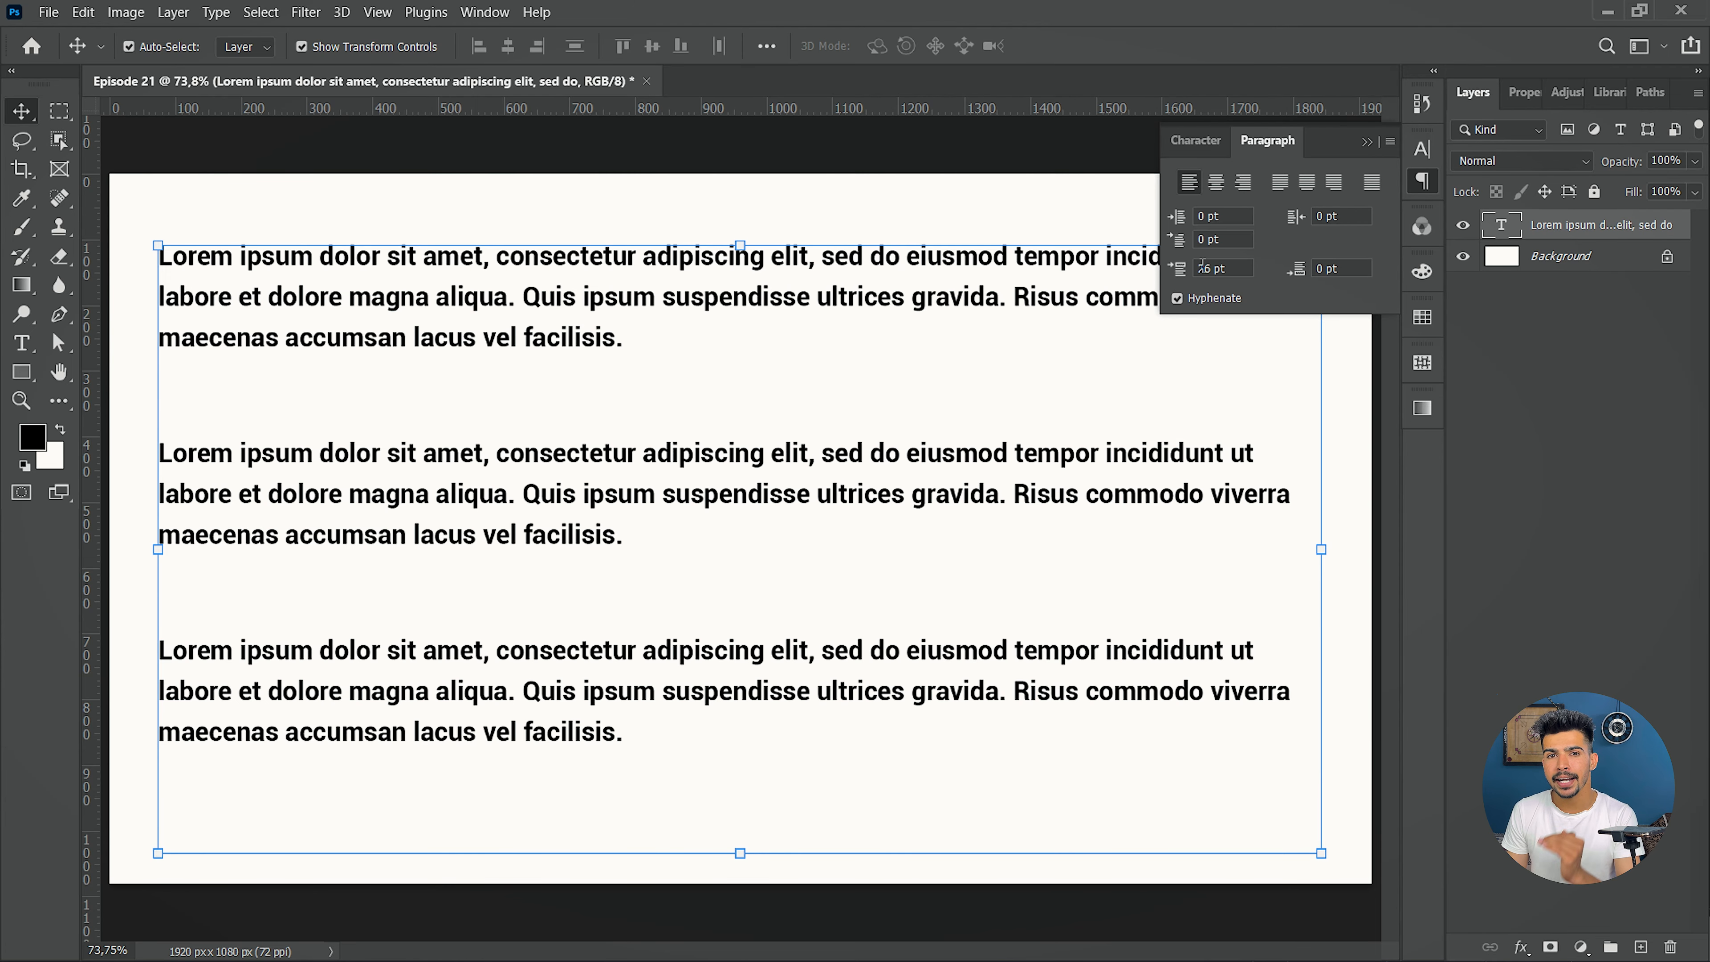
key("ctrl+z")
left_click_drag(1296, 269, 1334, 268)
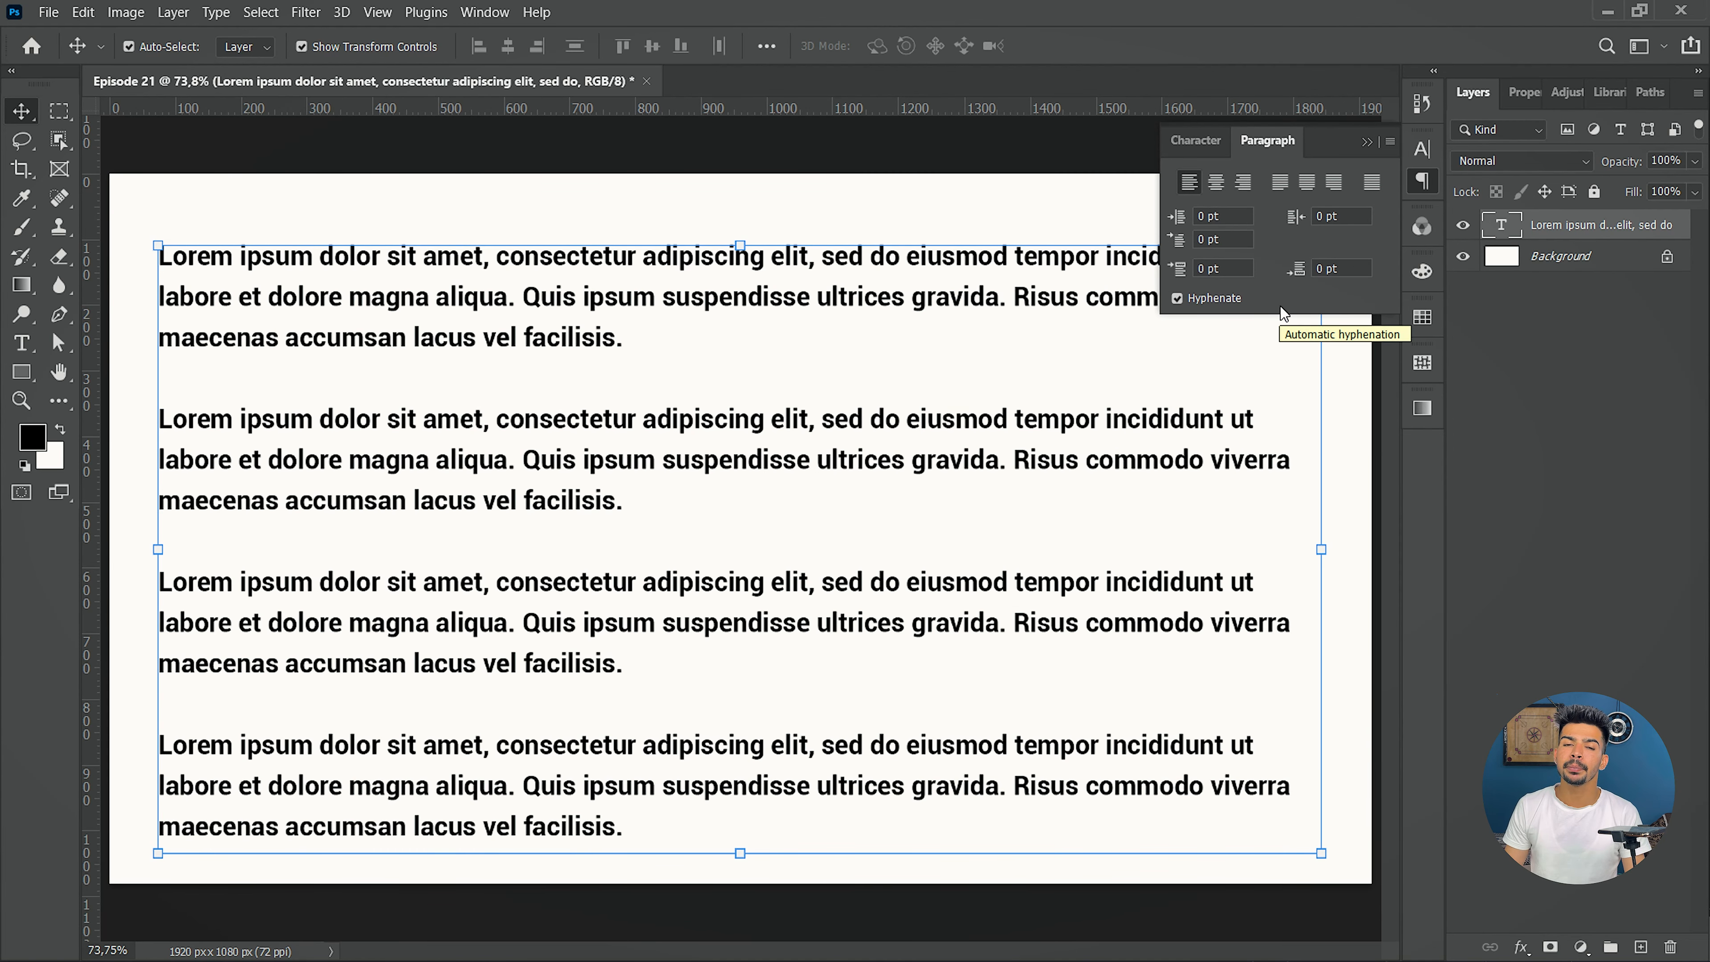
- Scale the text block down to 74.67% and widen its text box so that "facilisis" hyphenates at the line ends
left_click_drag(1321, 853, 1027, 697)
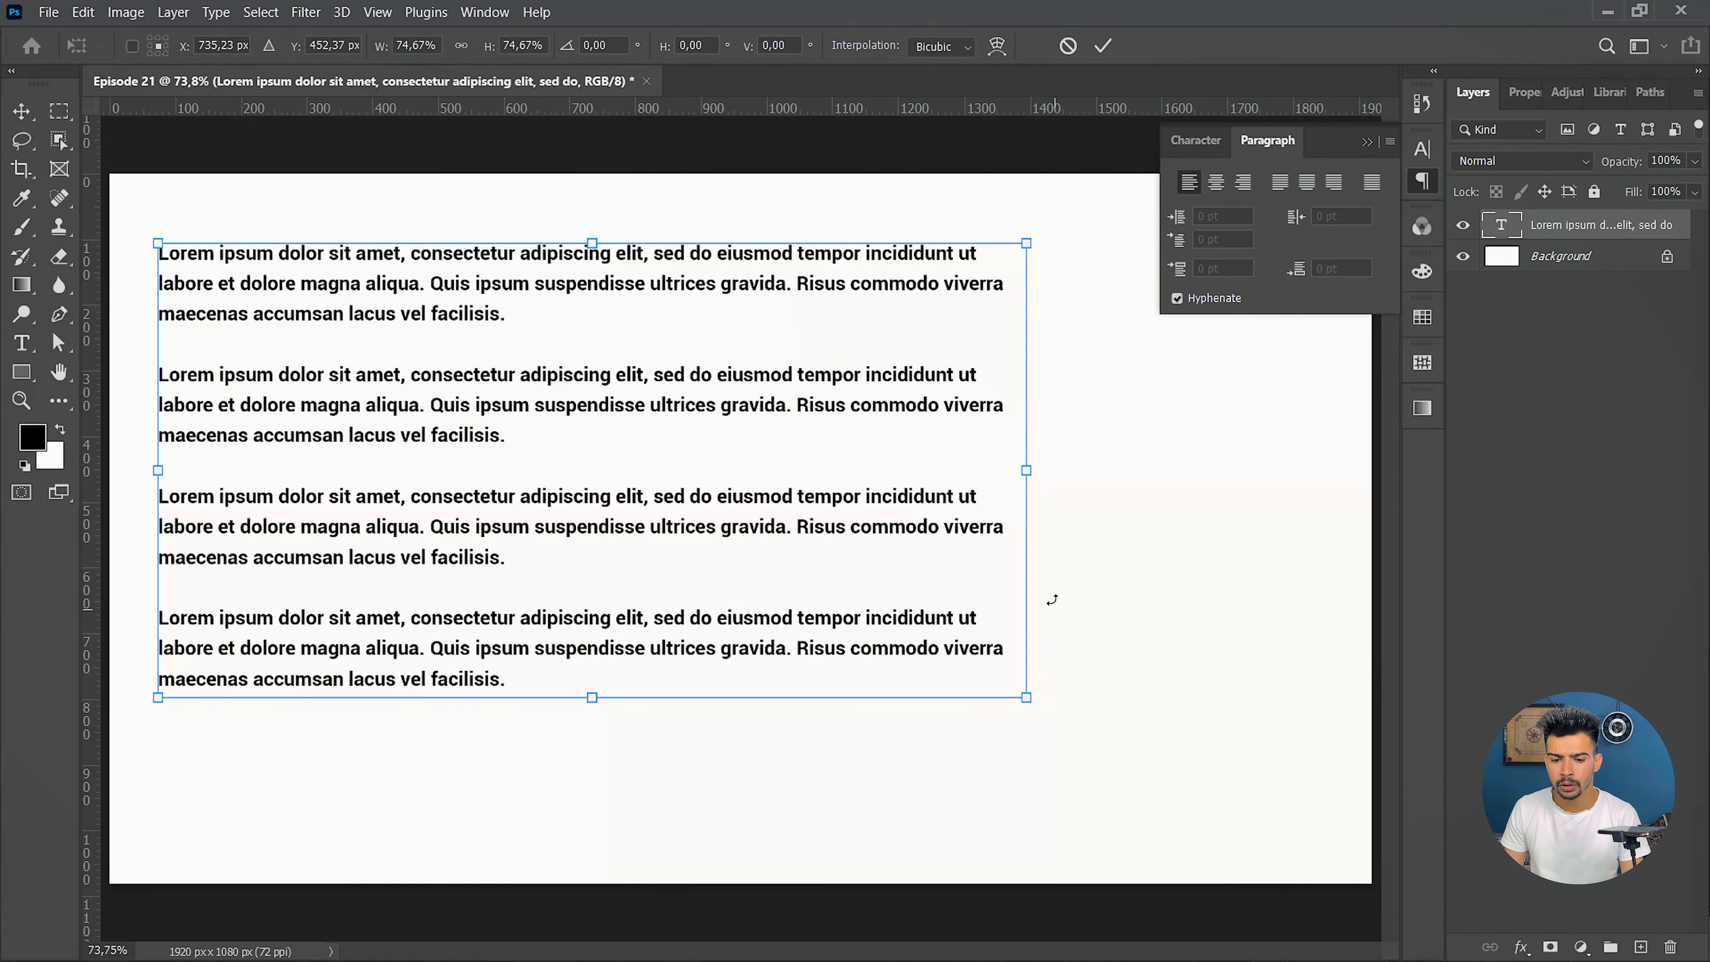
key("Return")
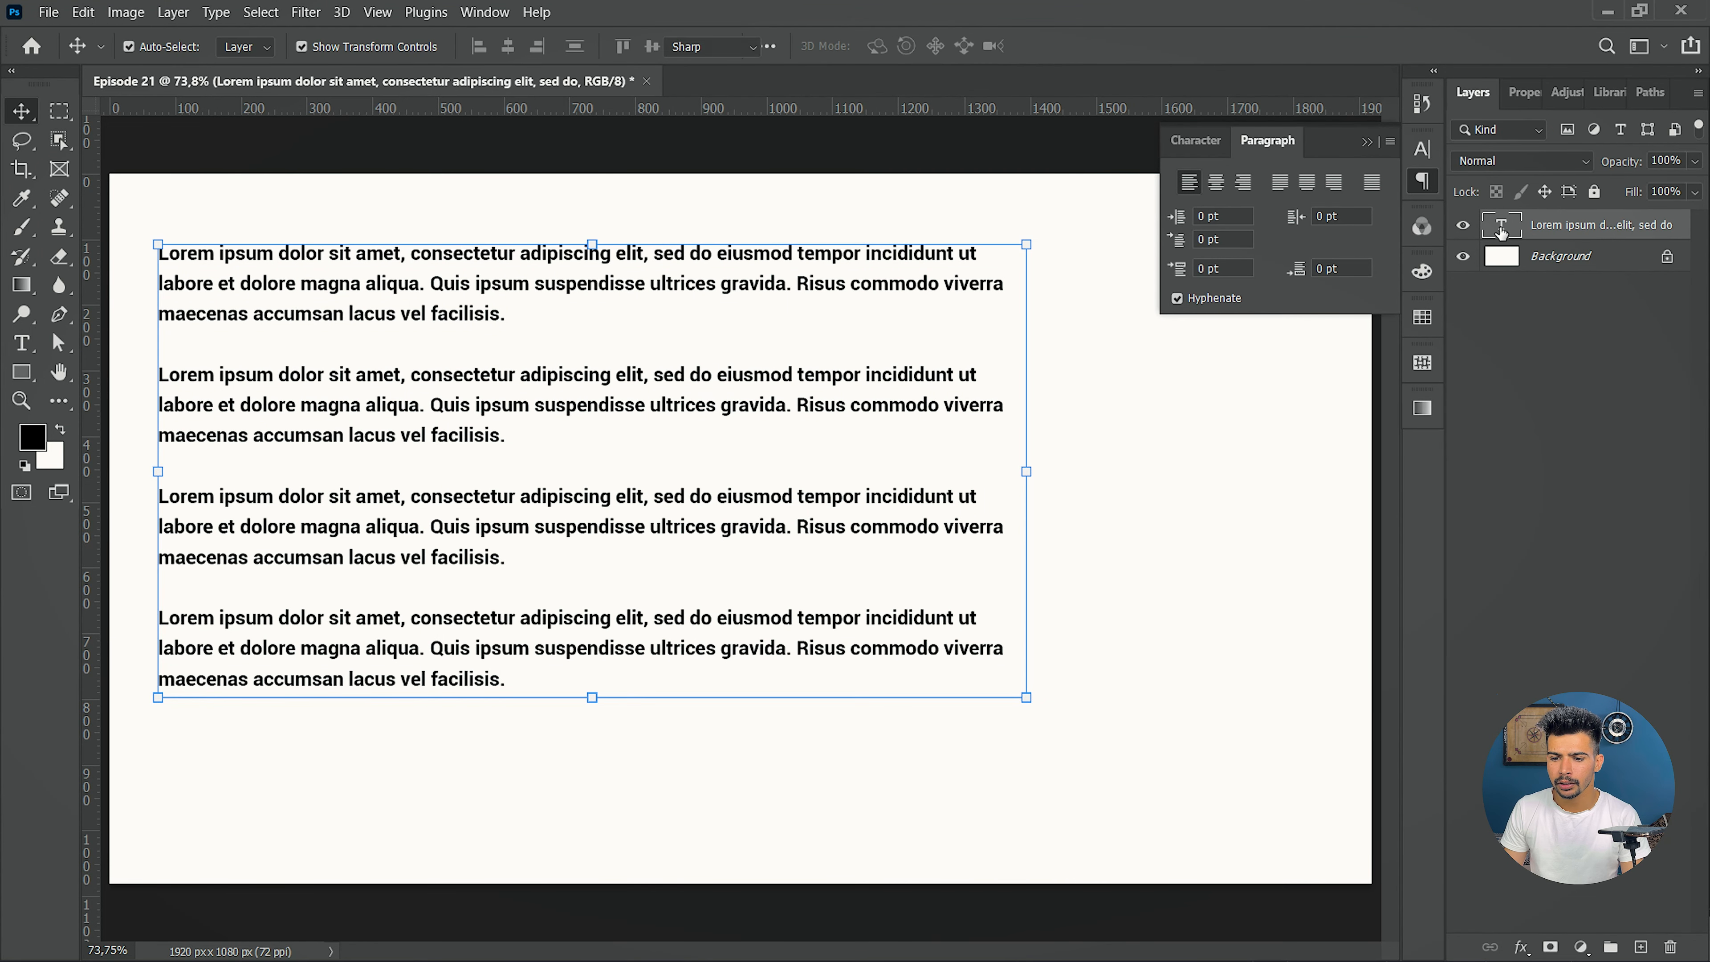
double_click(1501, 226)
left_click_drag(1027, 475, 1195, 488)
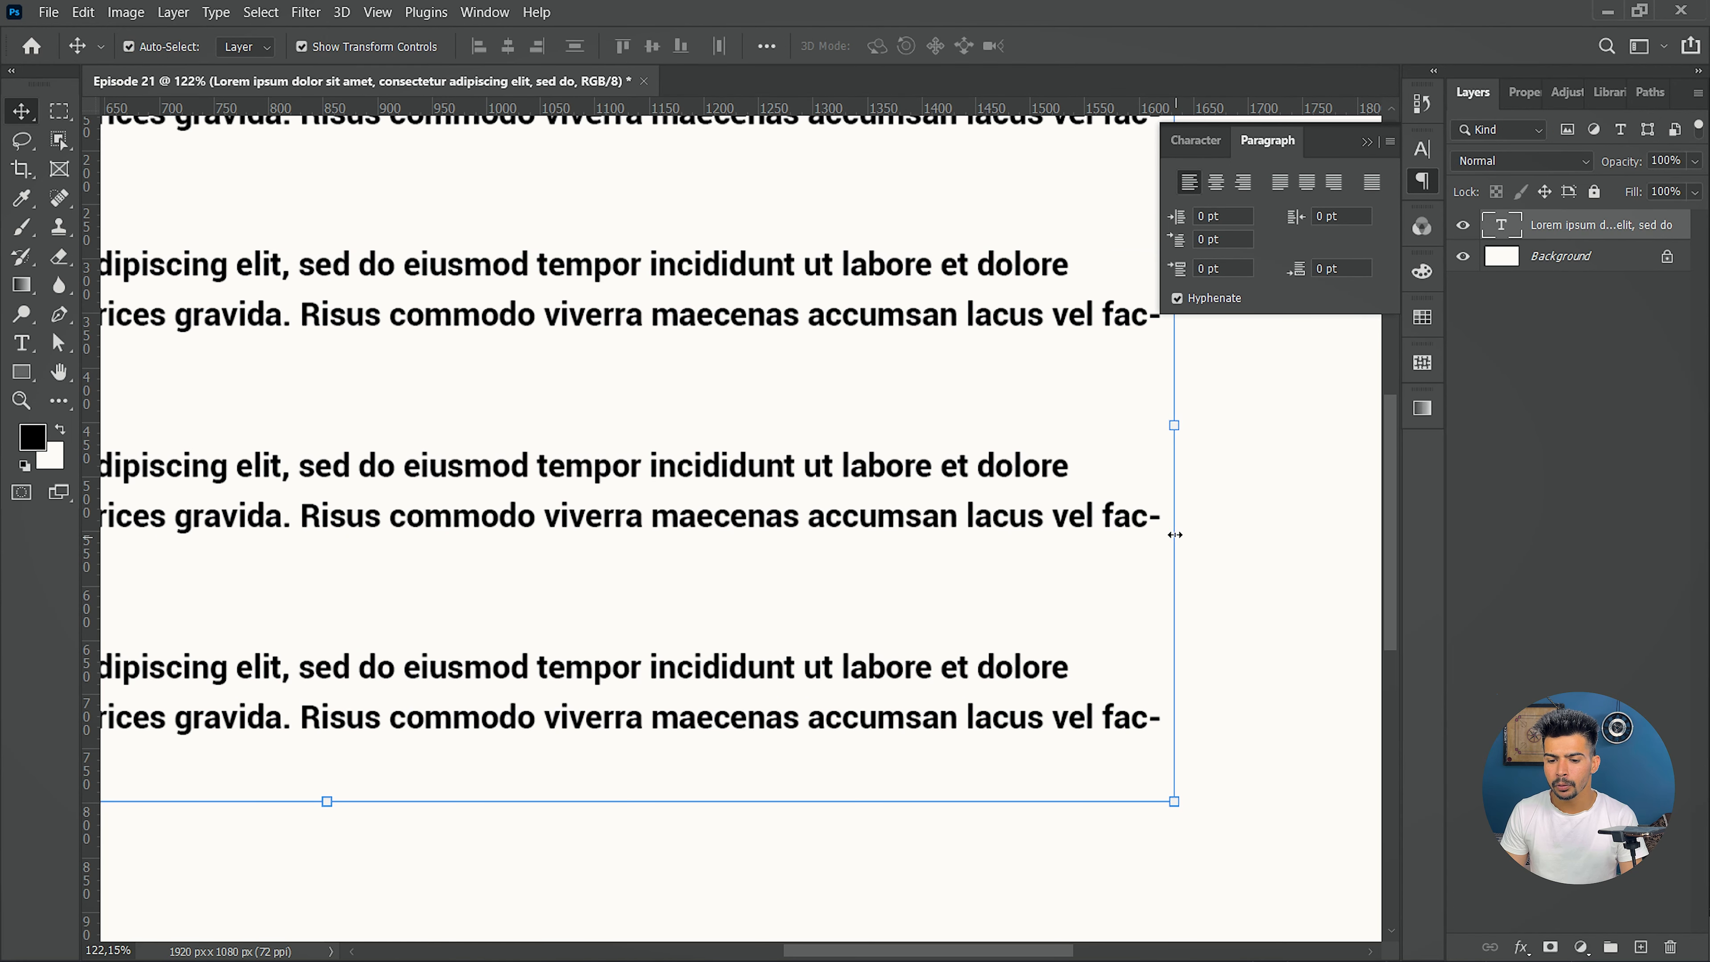
scroll(1114, 532, "up", 3)
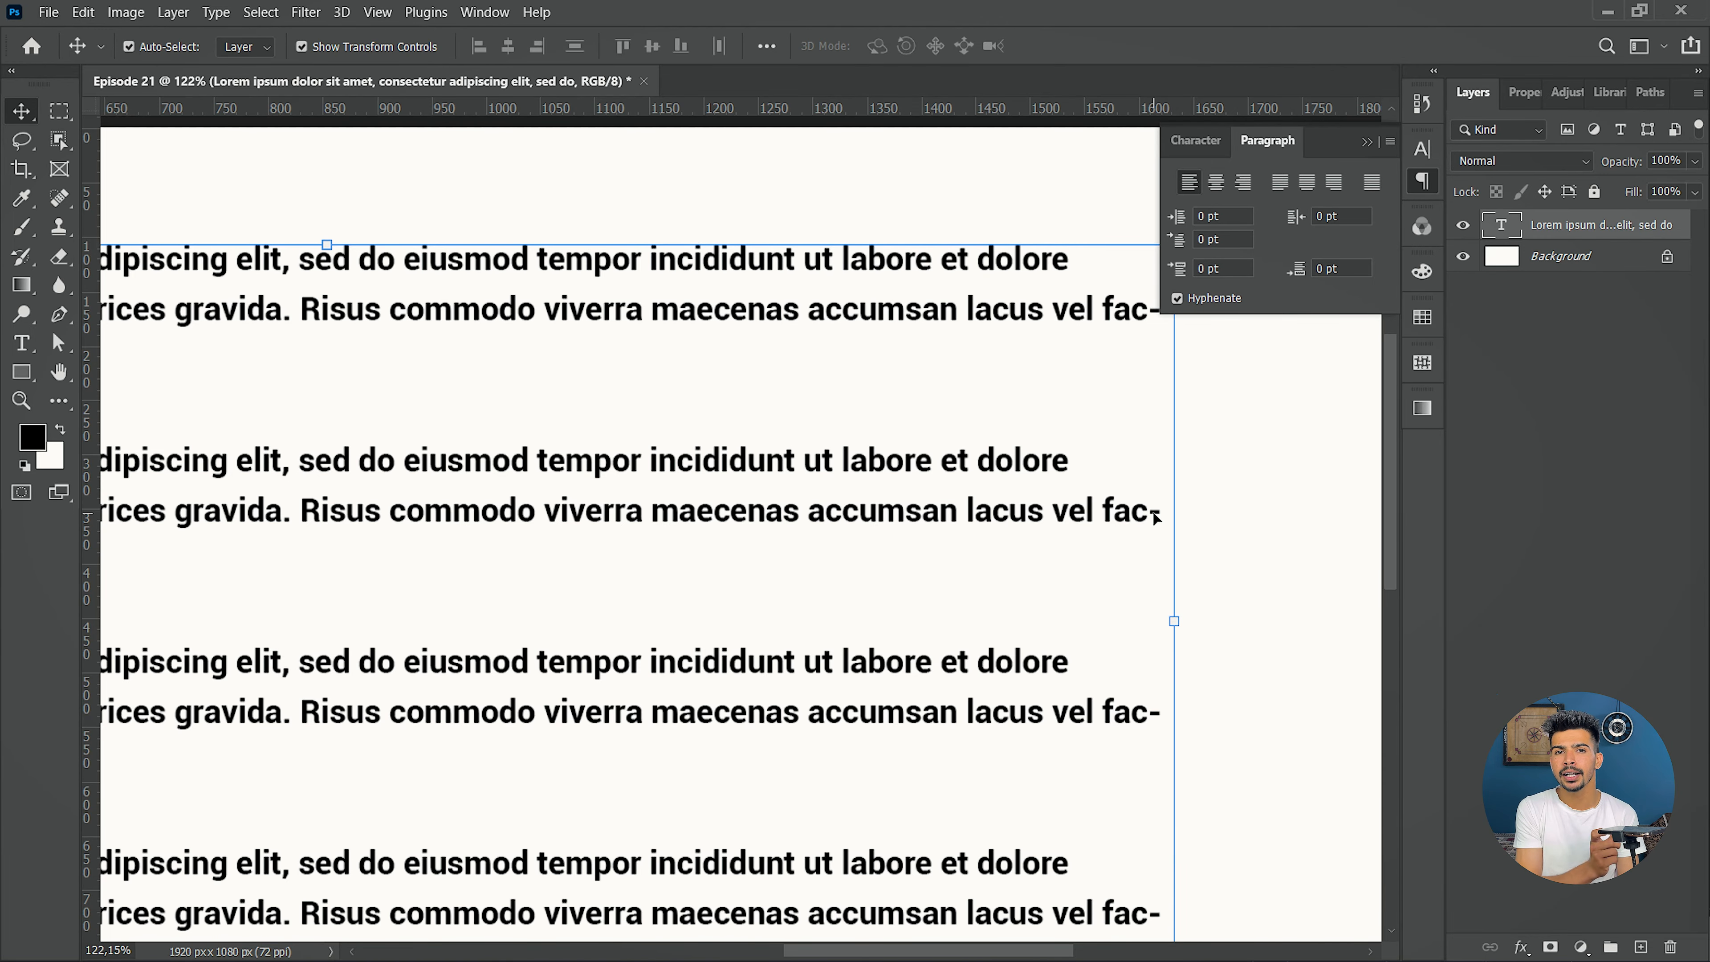
scroll(1151, 517, "down", 7)
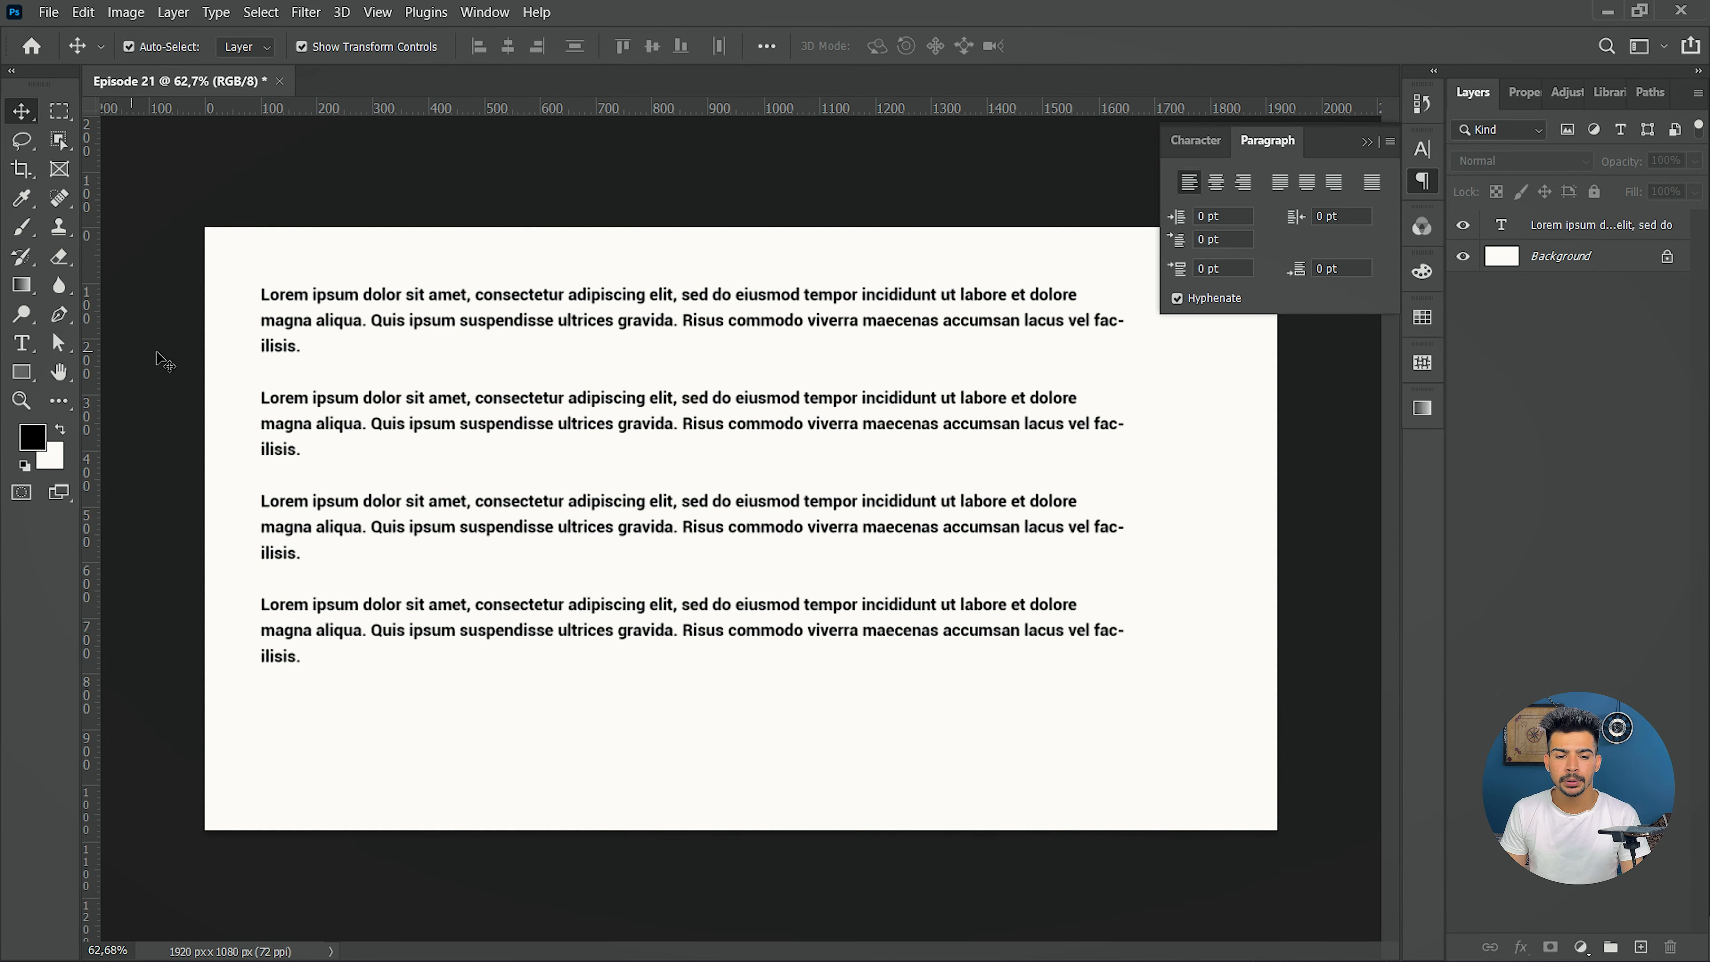
- Show the available Type tool variants
left_click(21, 346)
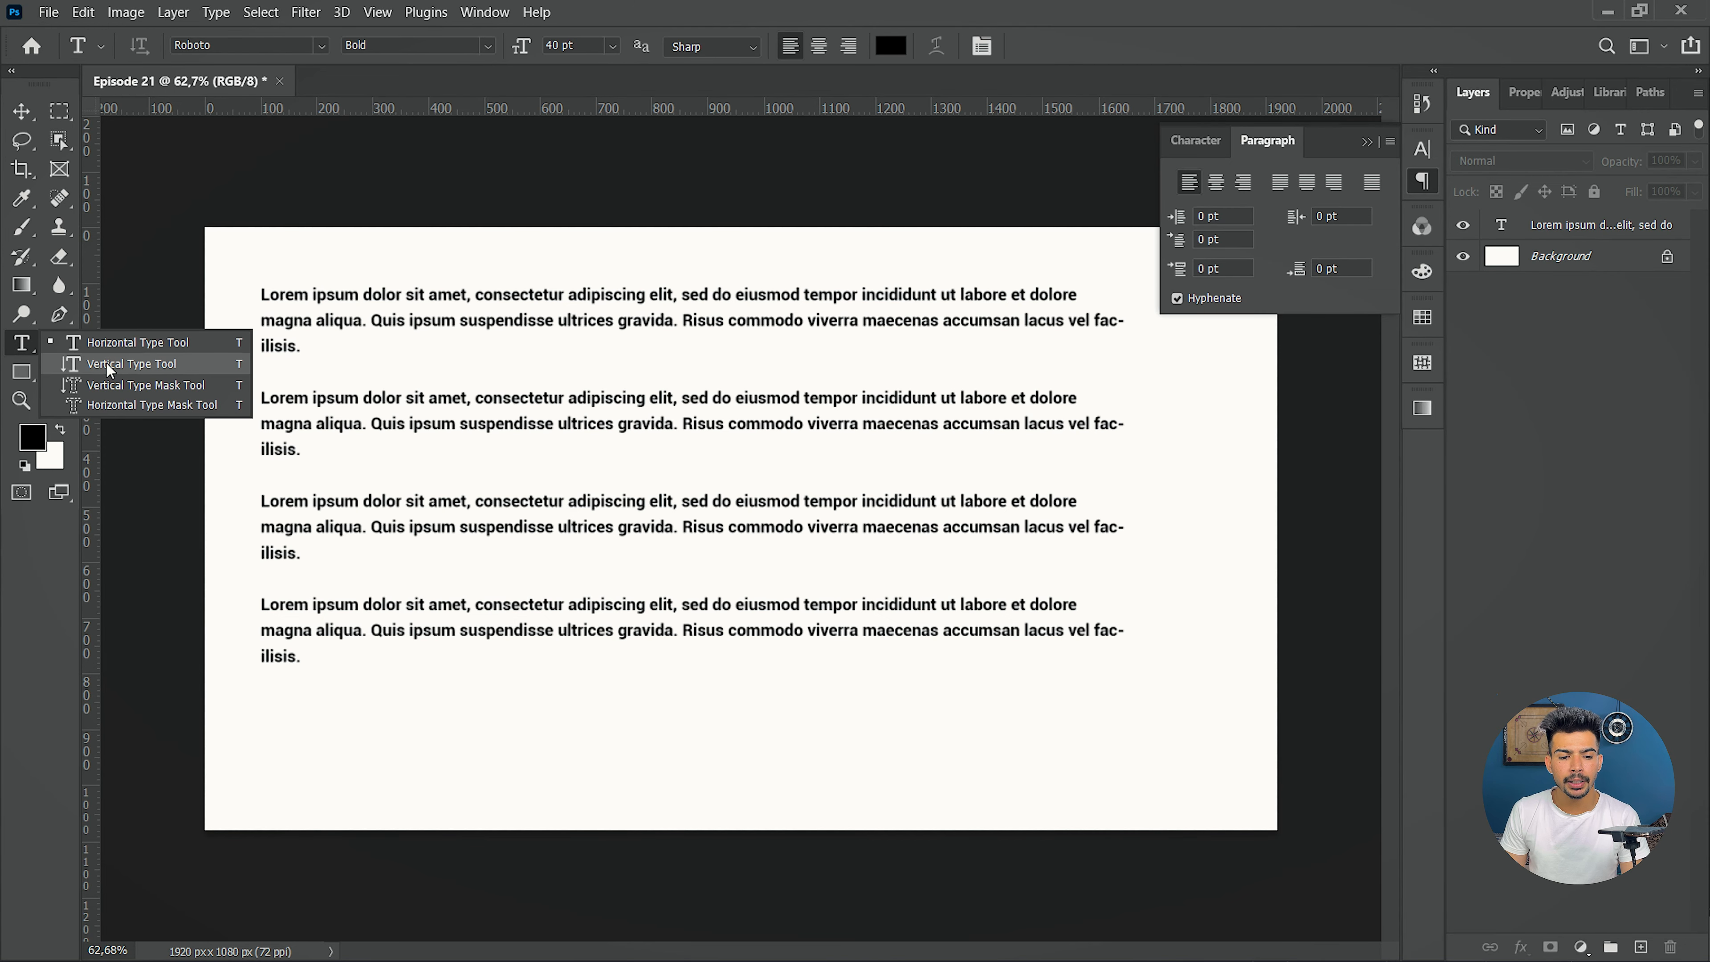